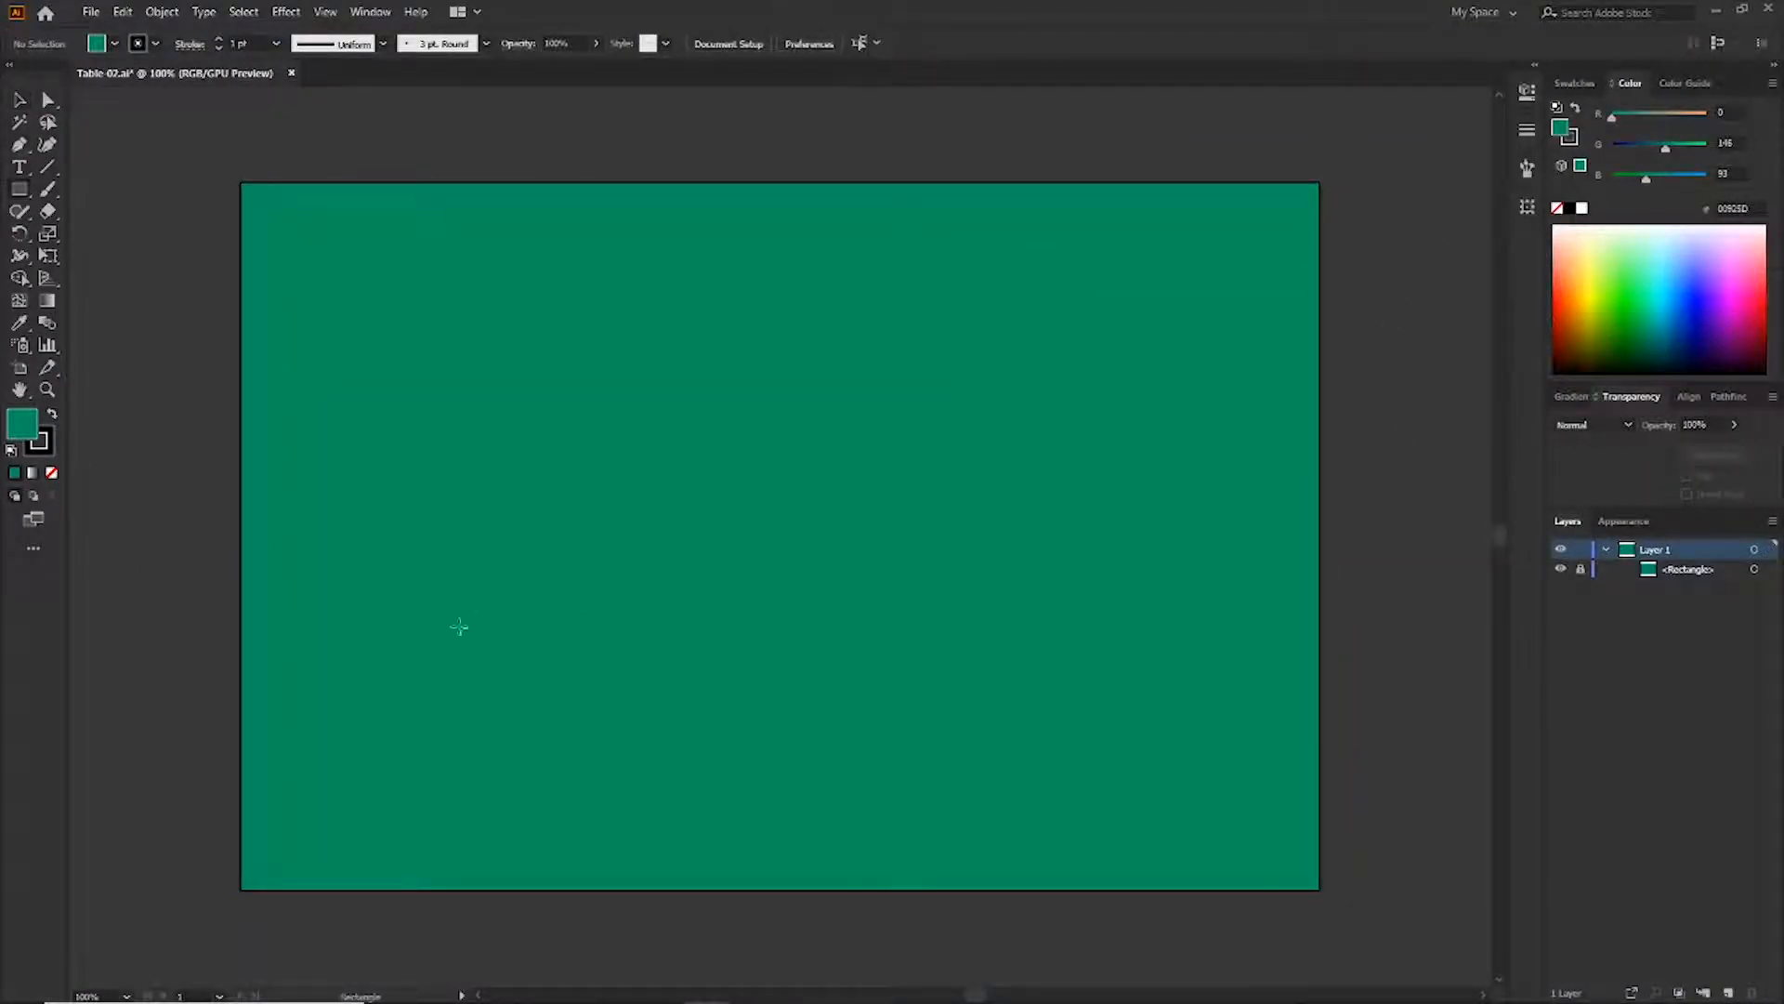
Draw a long thin rectangle as the table top and give it a brown fill with no stroke
drag(413, 722, 1230, 741)
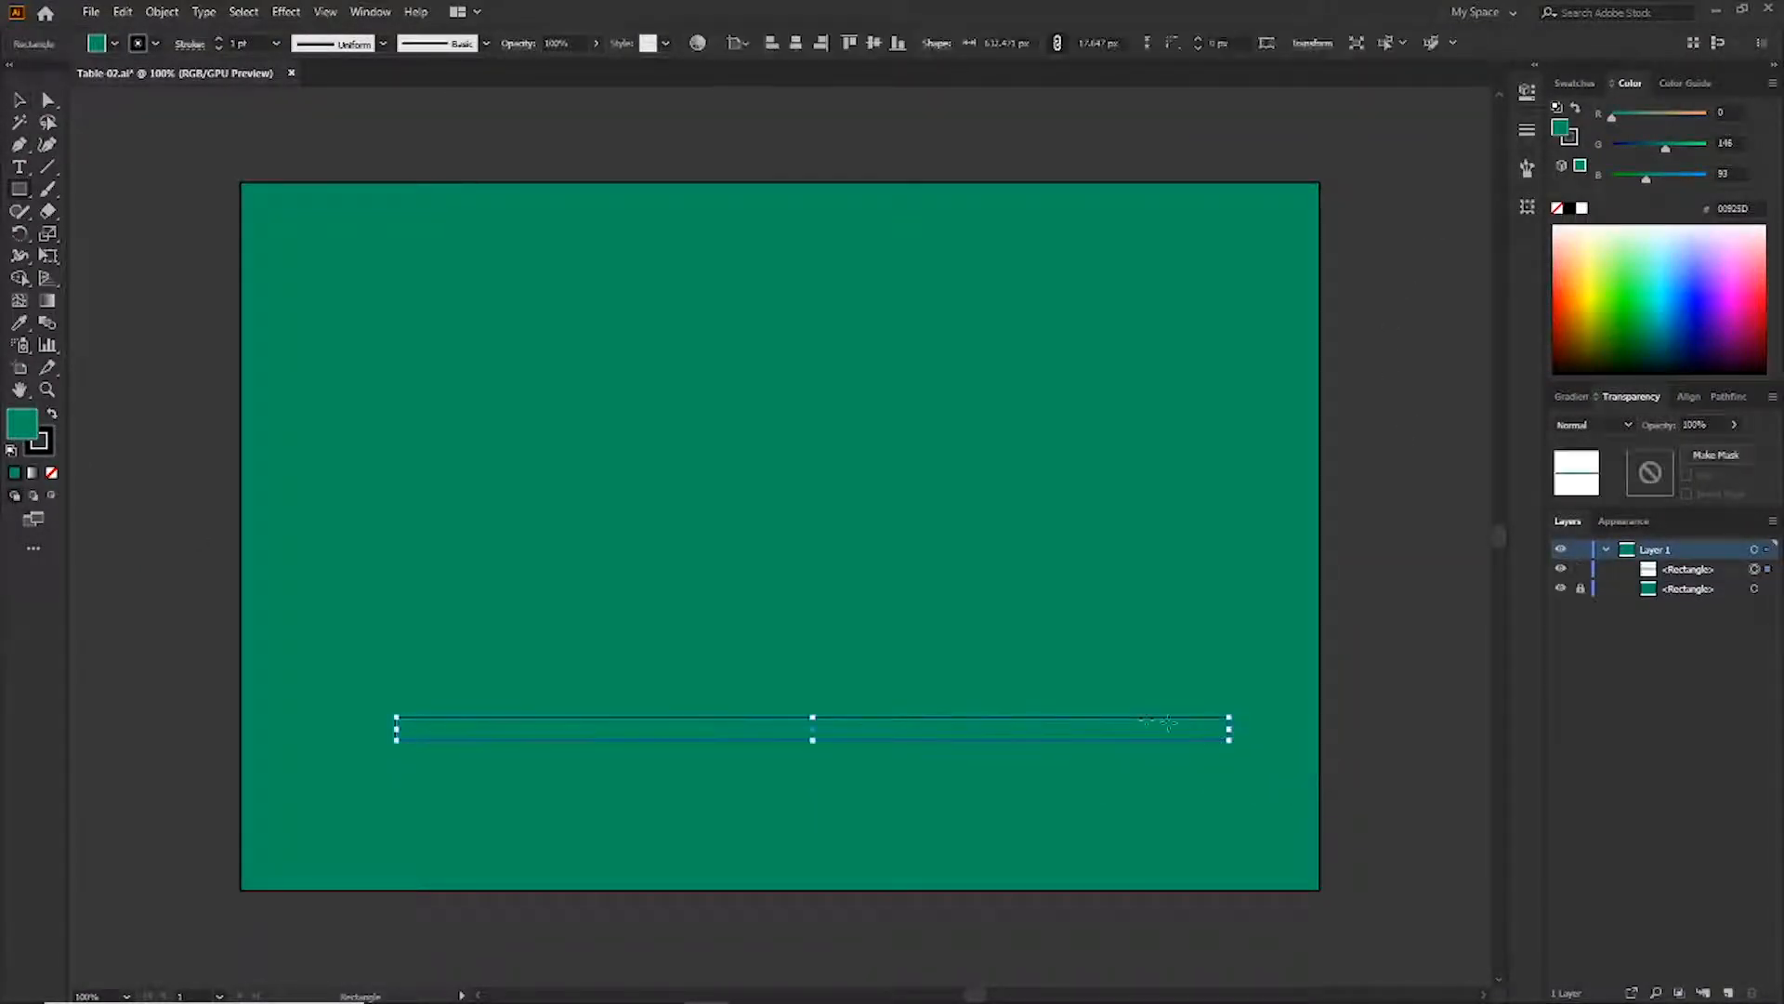
key(slash)
key(x)
key(slash)
key(x)
click(1574, 83)
click(1645, 173)
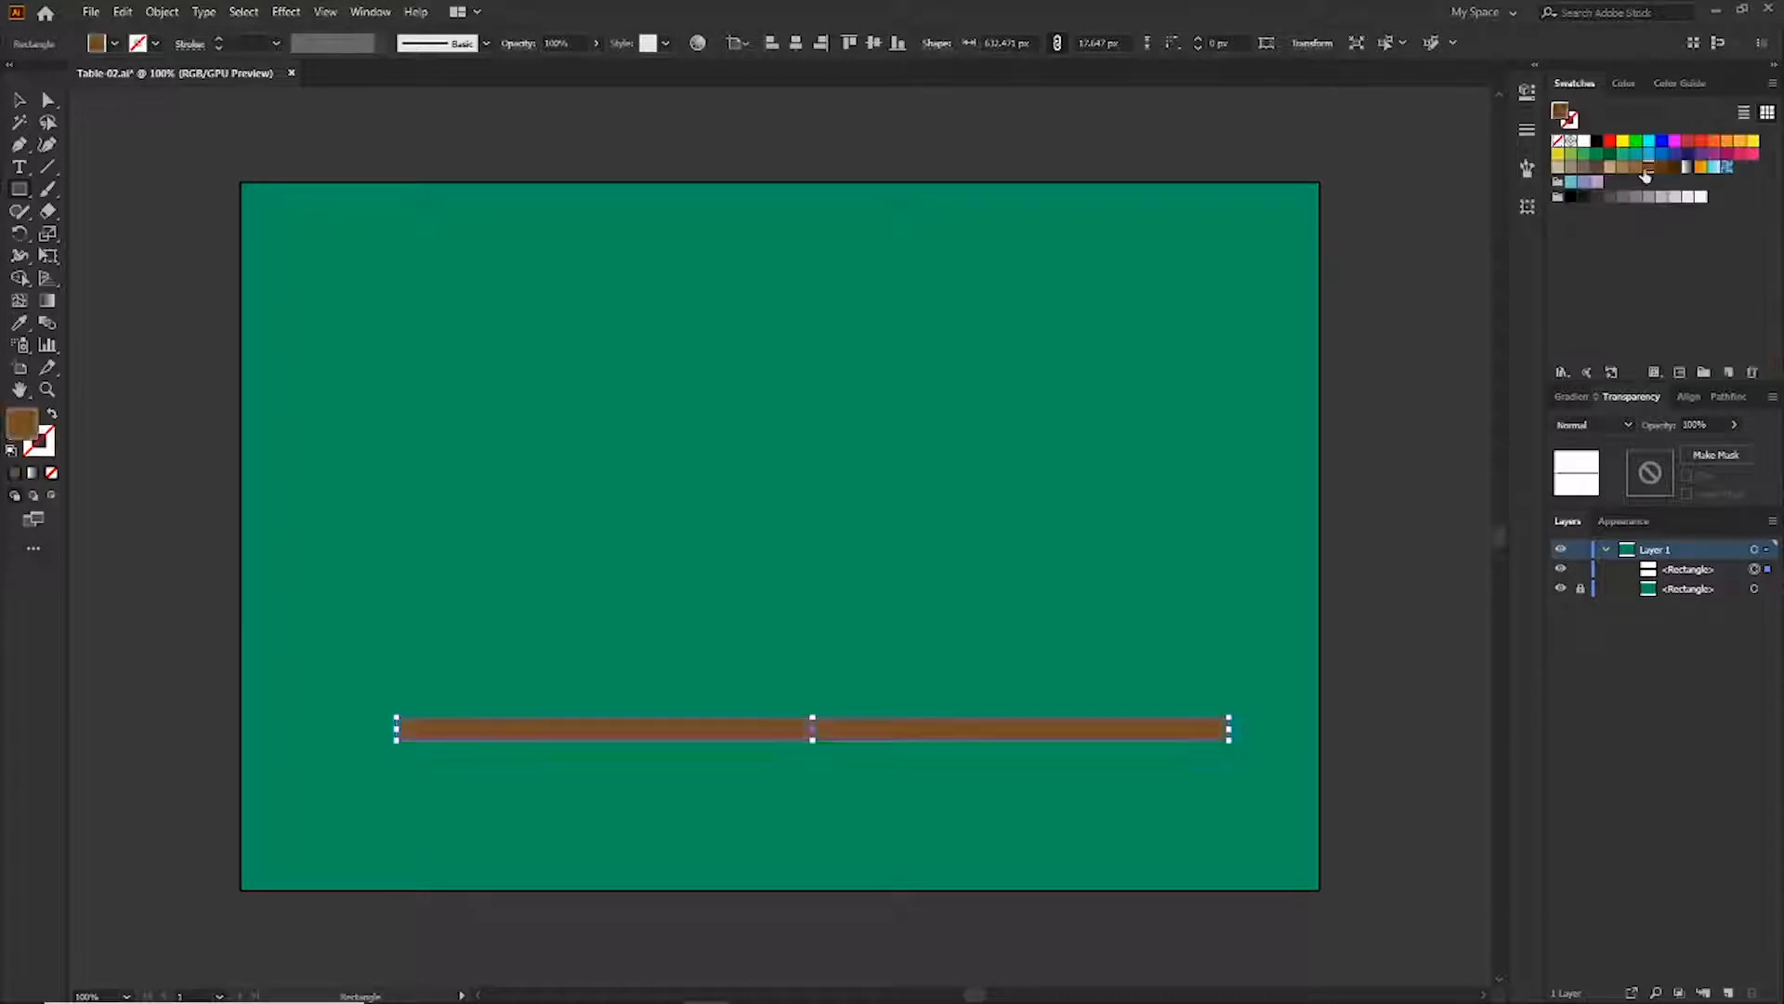
Round the table-top bar's corners fully so both ends are semicircular
key(ctrl+equal)
key(ctrl+equal)
drag(1183, 729, 789, 848)
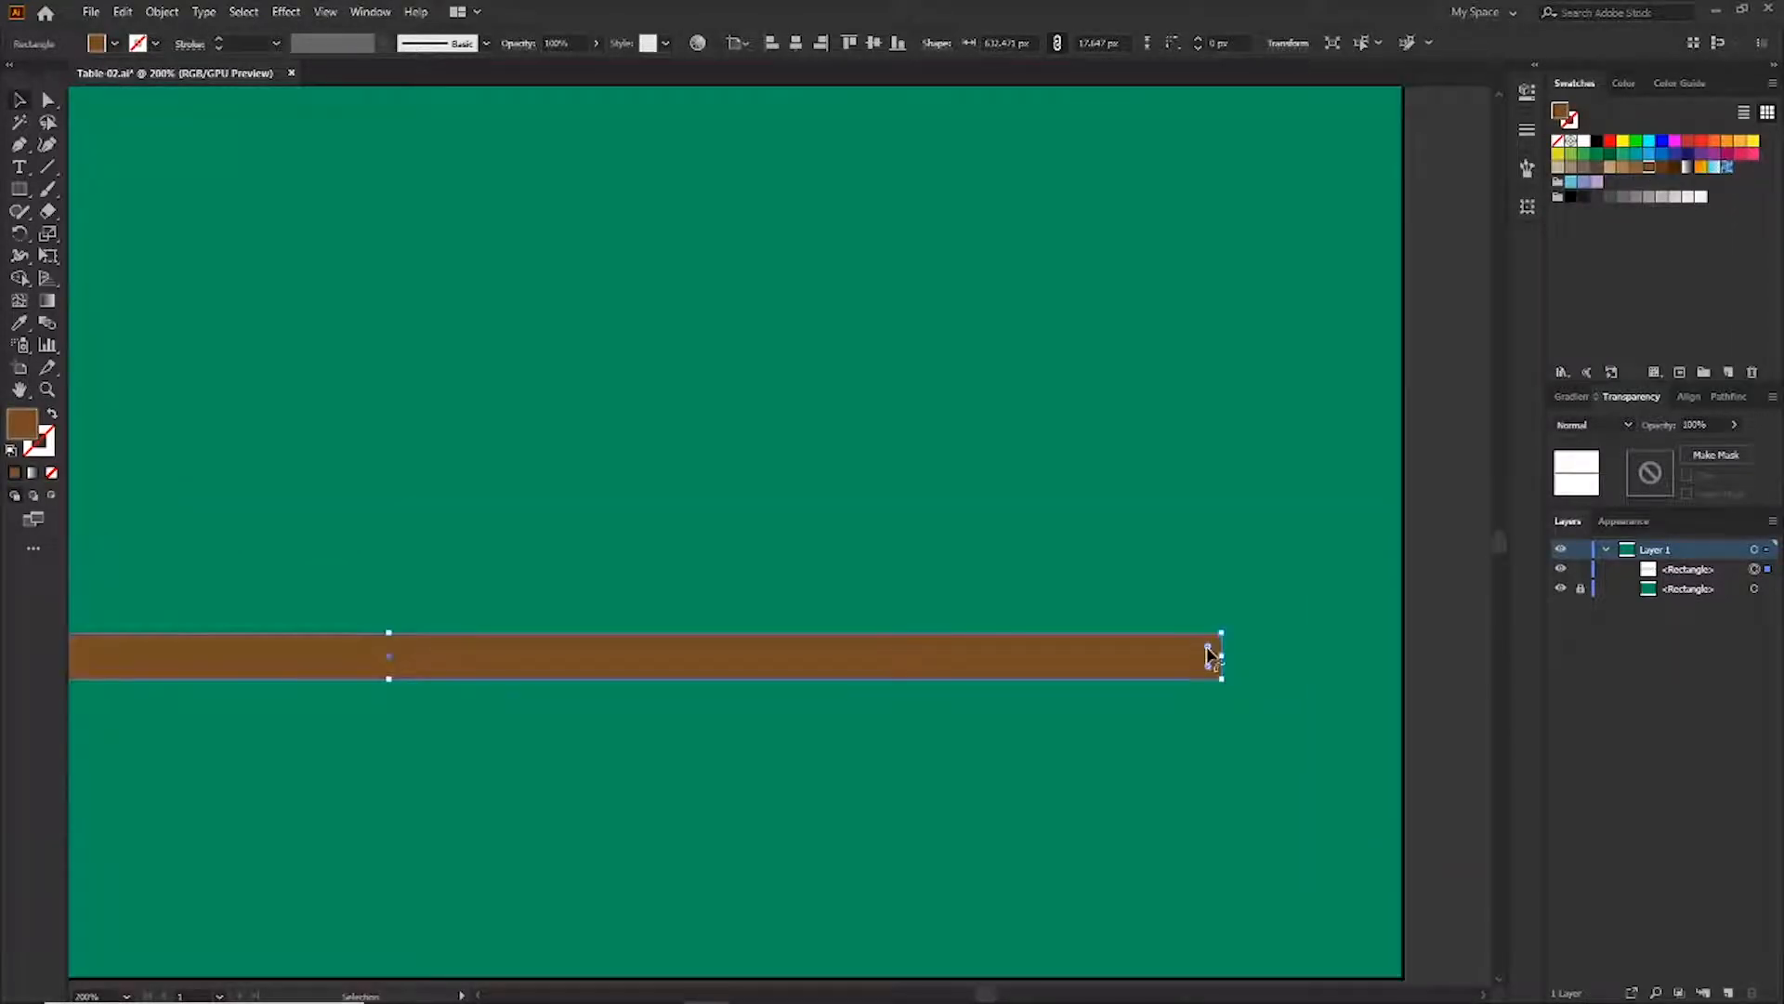
key(ctrl+minus)
Draw a thin triangular highlight along the right half of the table top with the Pen tool and fill it light brown
key(p)
click(1392, 650)
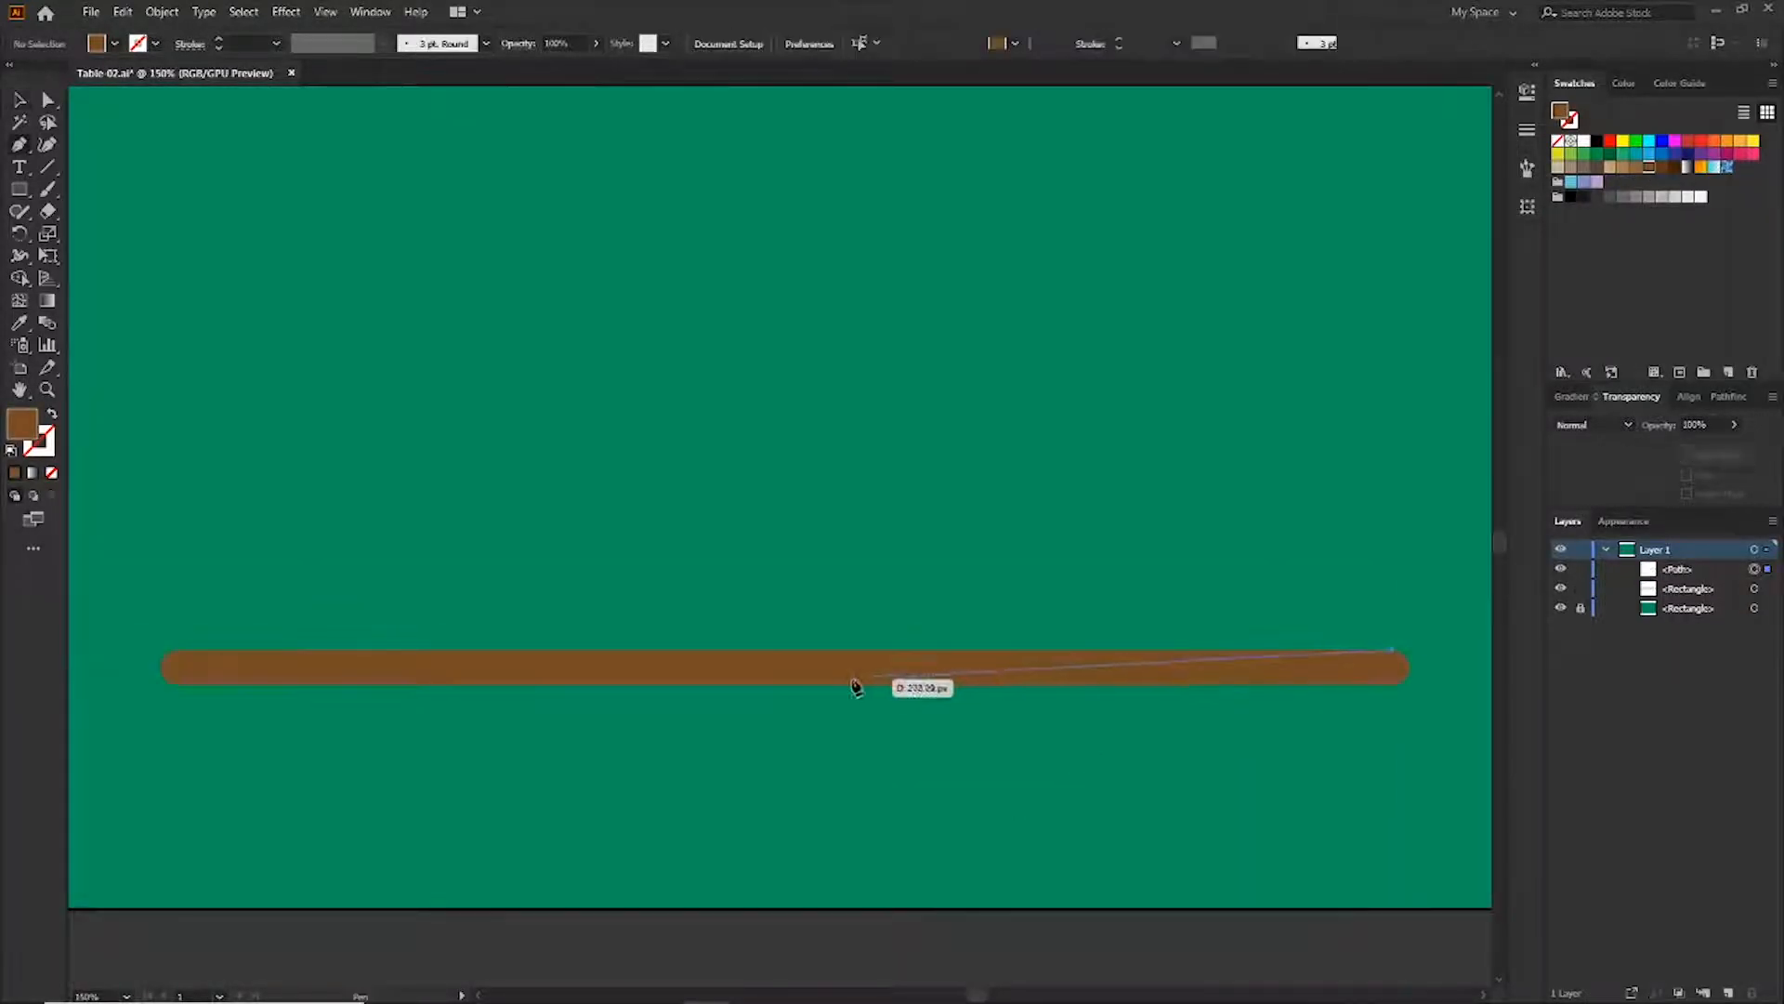
click(693, 687)
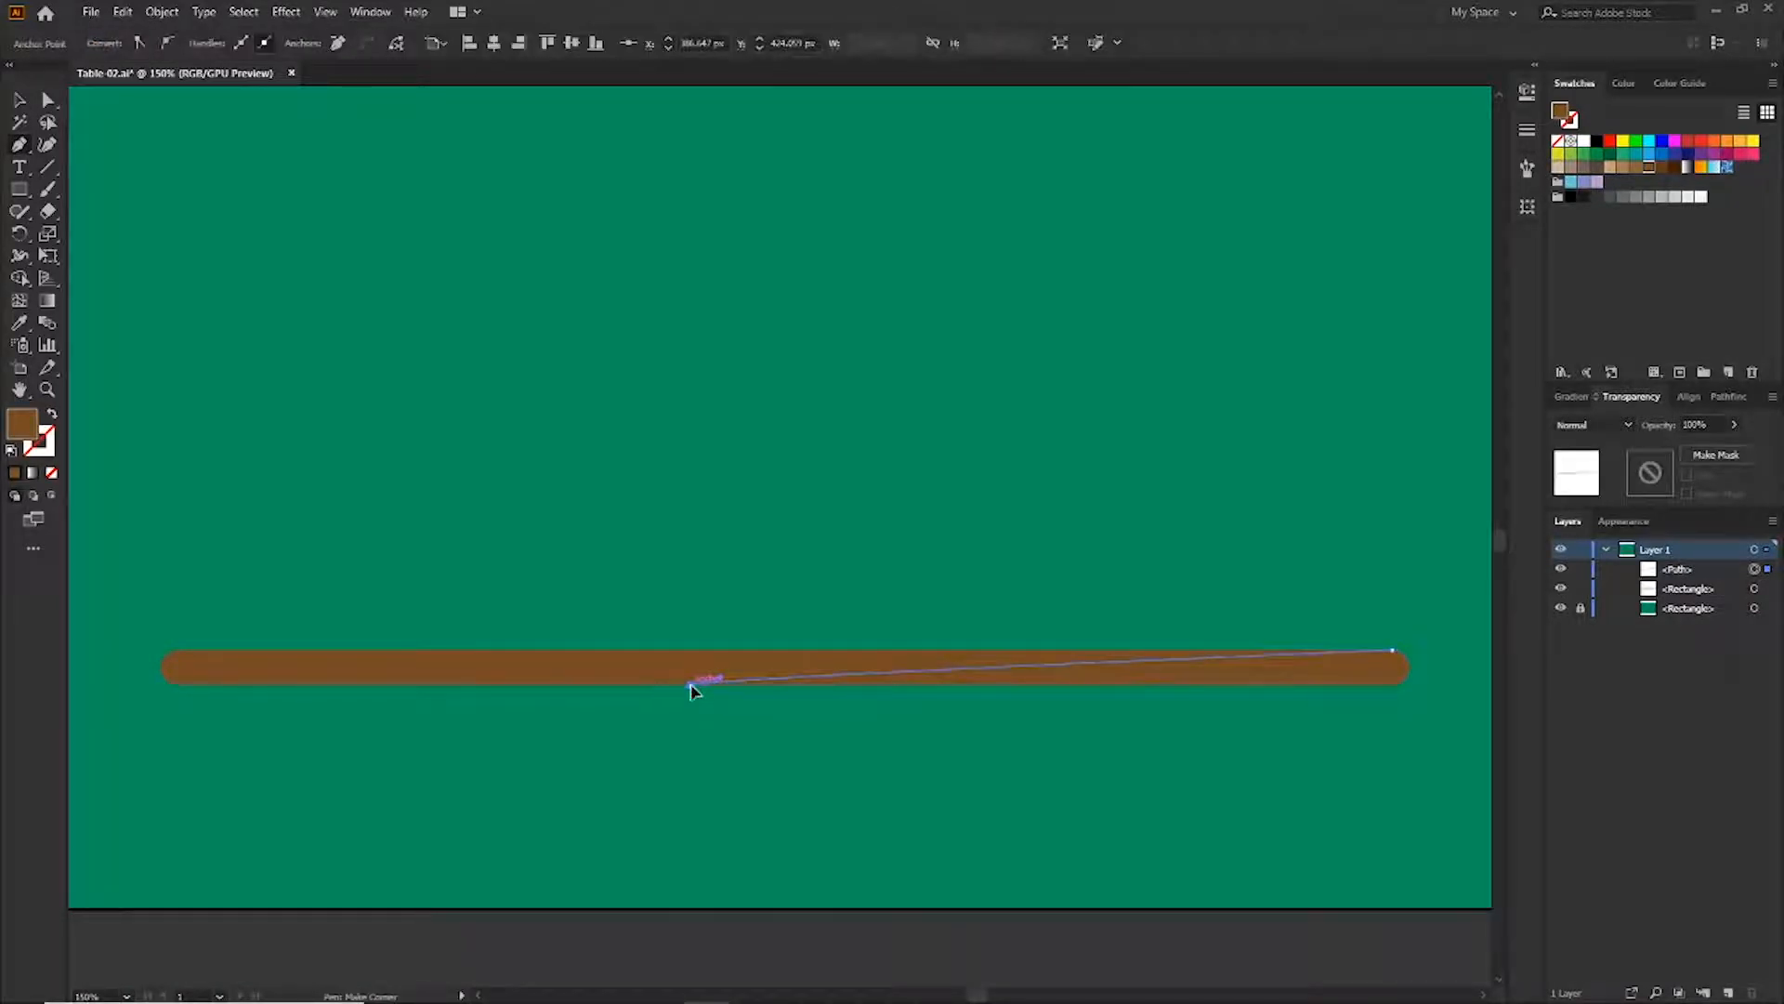
click(1399, 686)
key(v)
click(1623, 167)
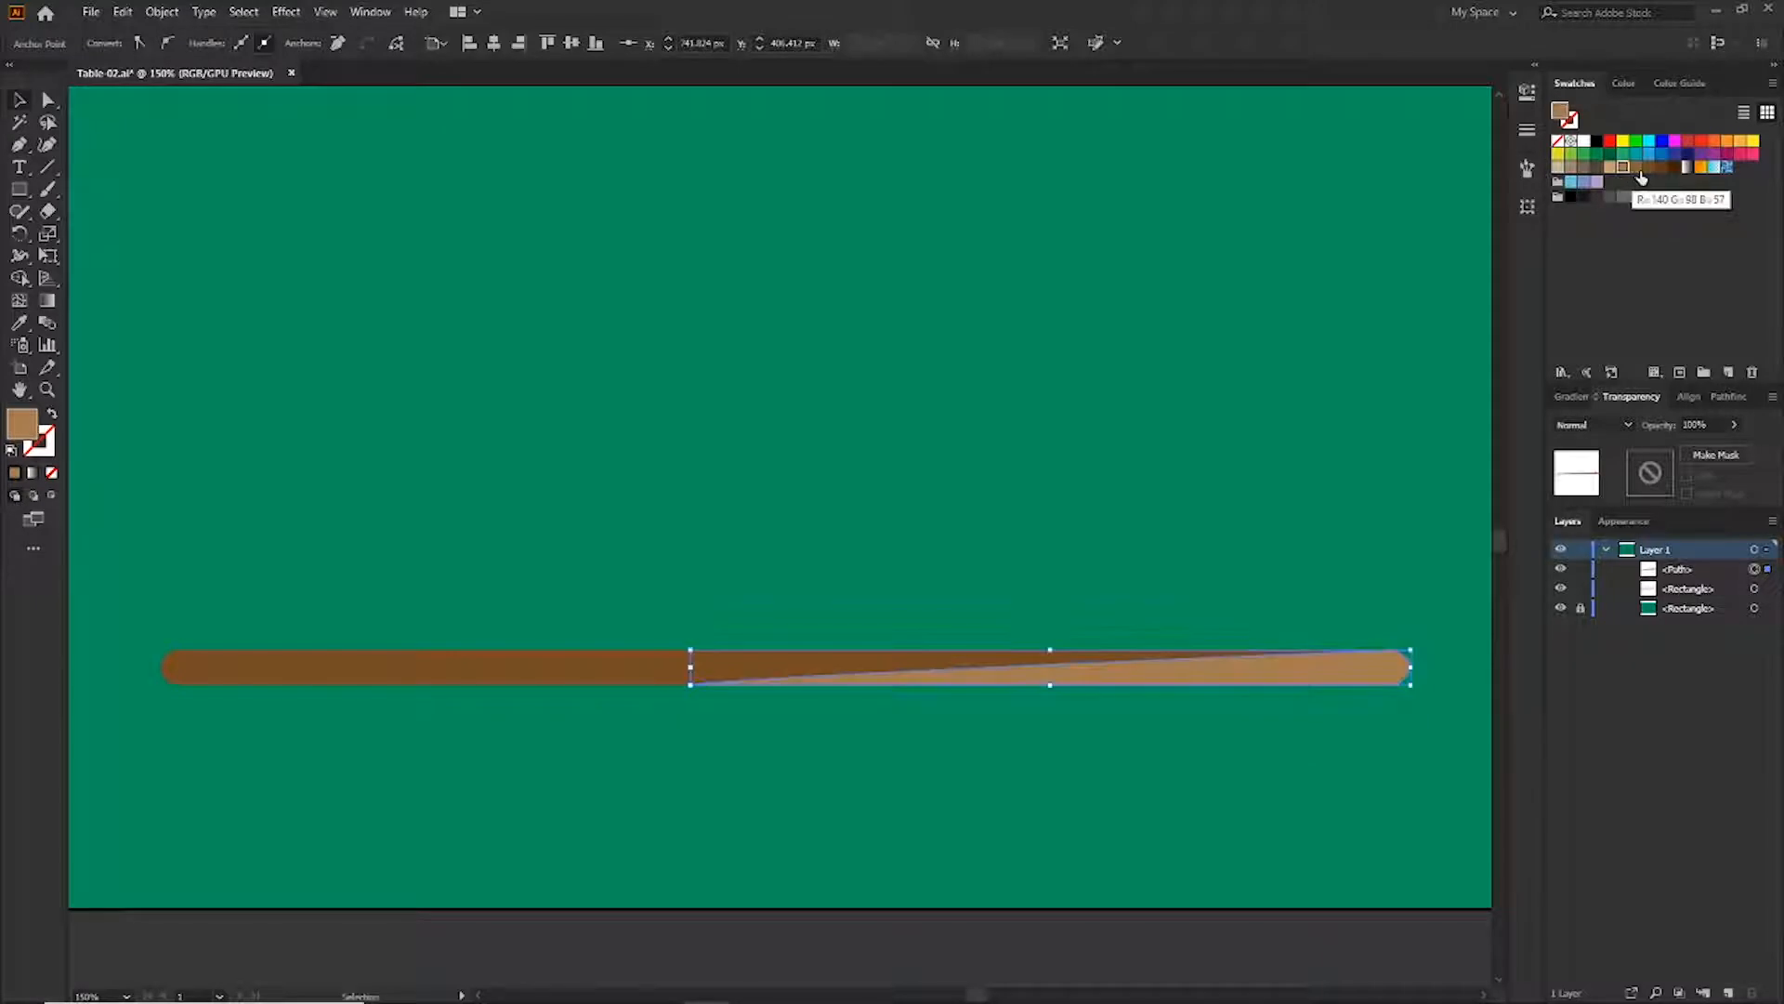
click(1636, 168)
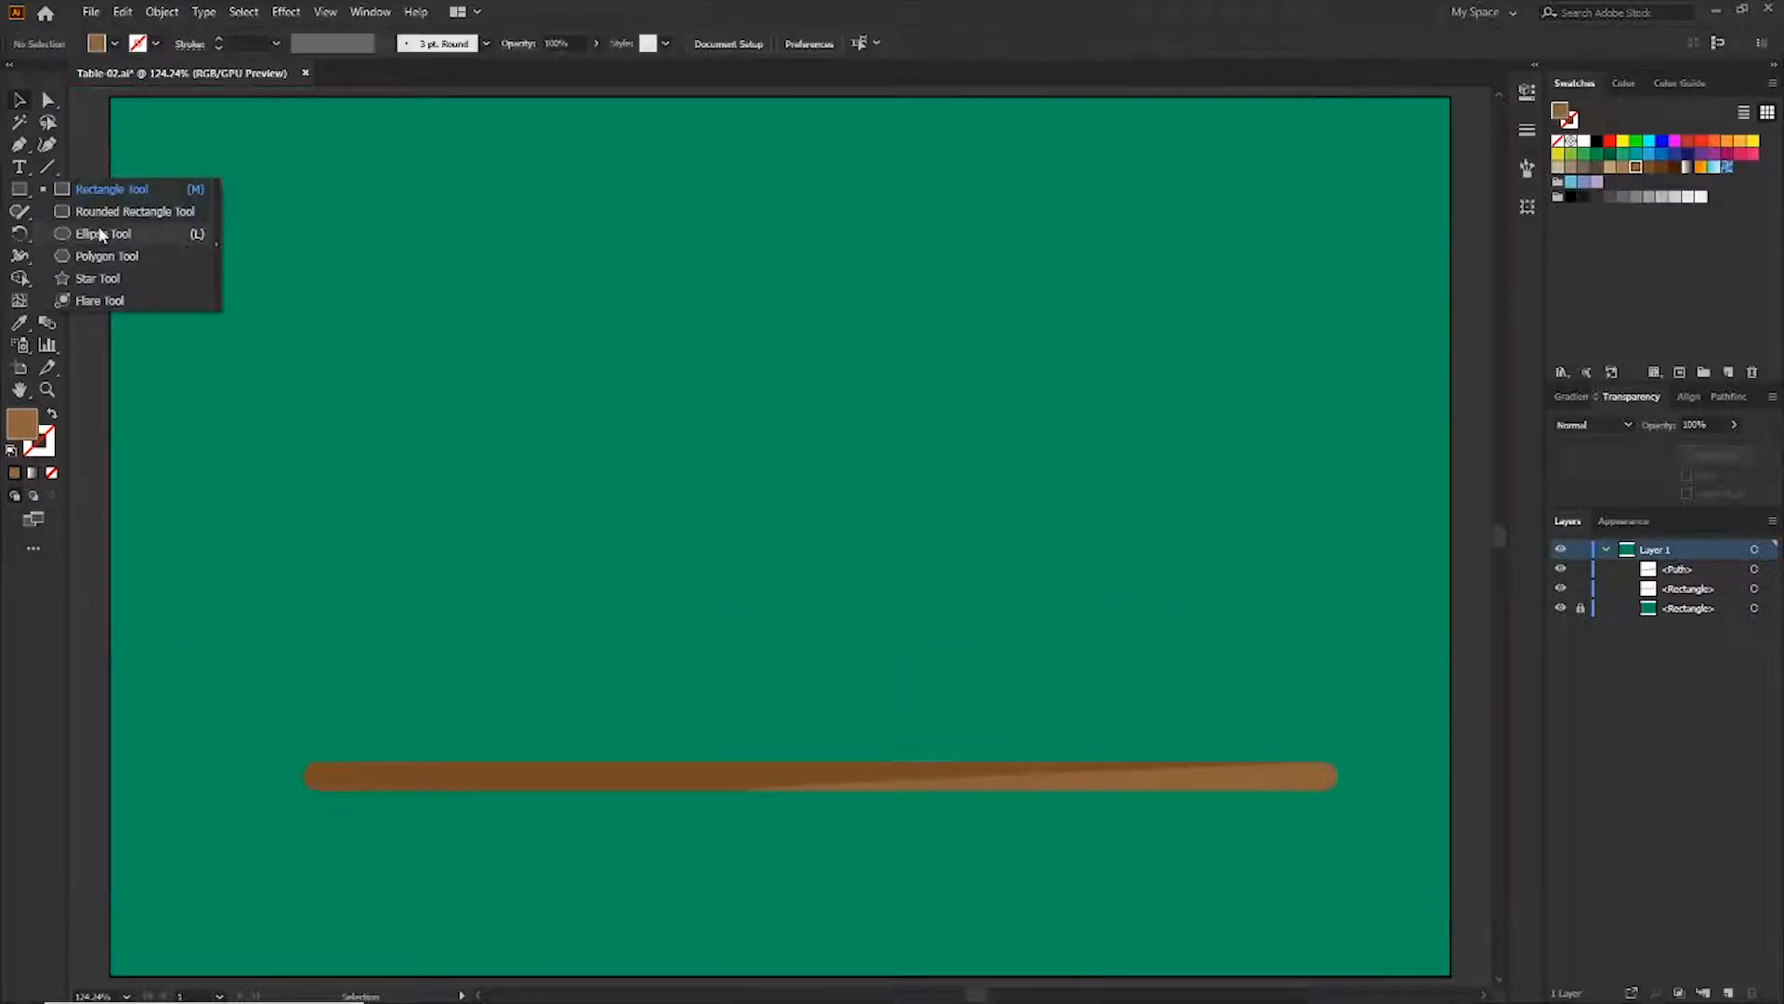
Draw a circle with the Ellipse tool and fill it black
click(98, 233)
drag(975, 544, 1141, 691)
click(1596, 142)
Cut the black circle in half with Scissors, delete the lower half, and place the flattened dome on the table's left end as the lamp base
right_click(48, 213)
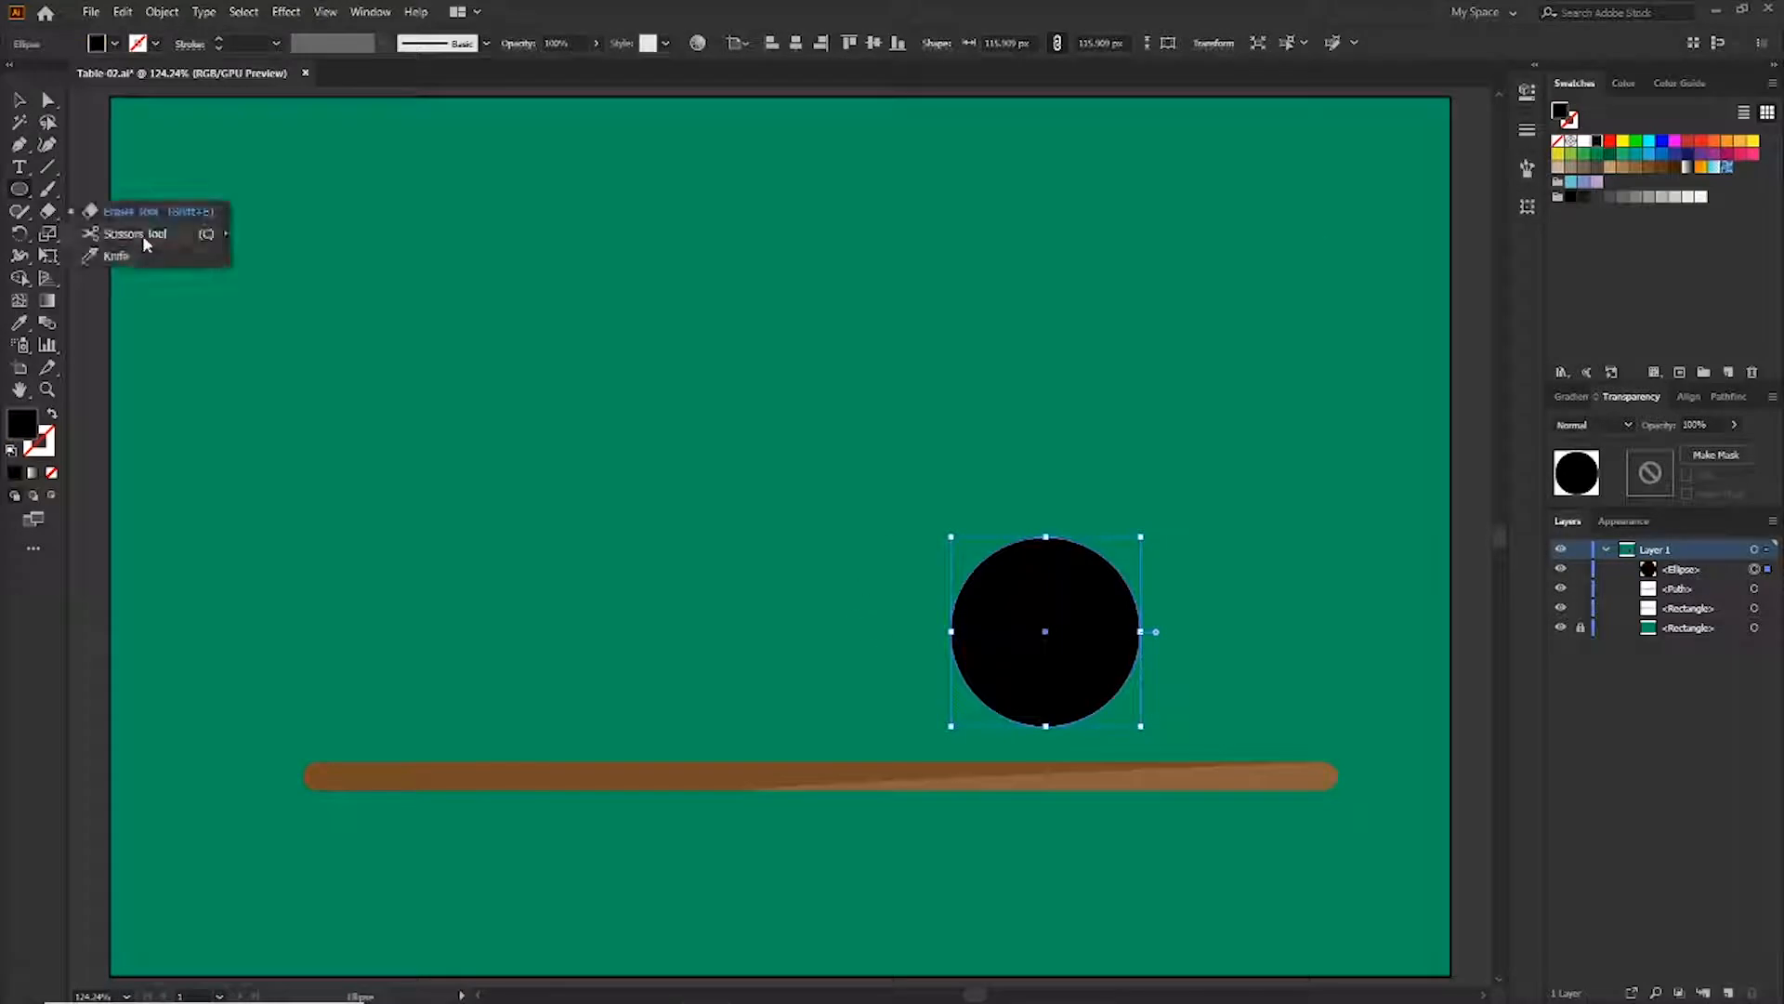
click(144, 243)
click(1137, 638)
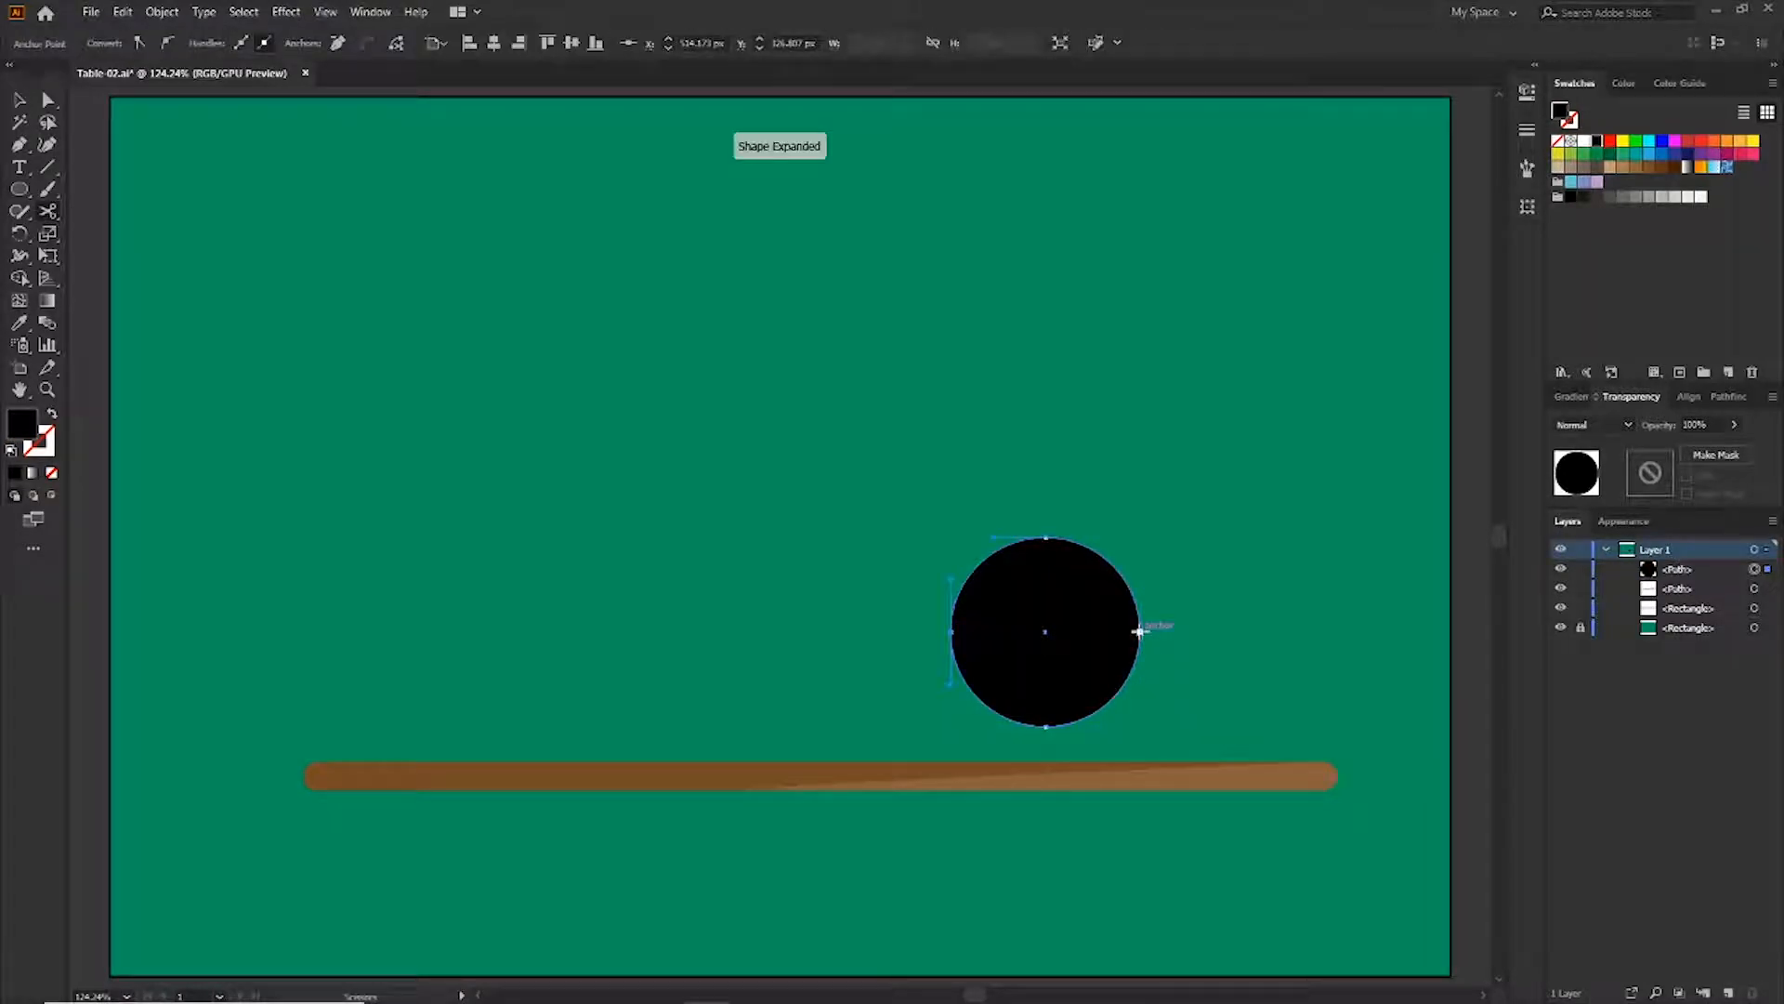
click(1139, 632)
key(v)
key(Delete)
drag(1094, 600, 493, 733)
drag(450, 667, 456, 703)
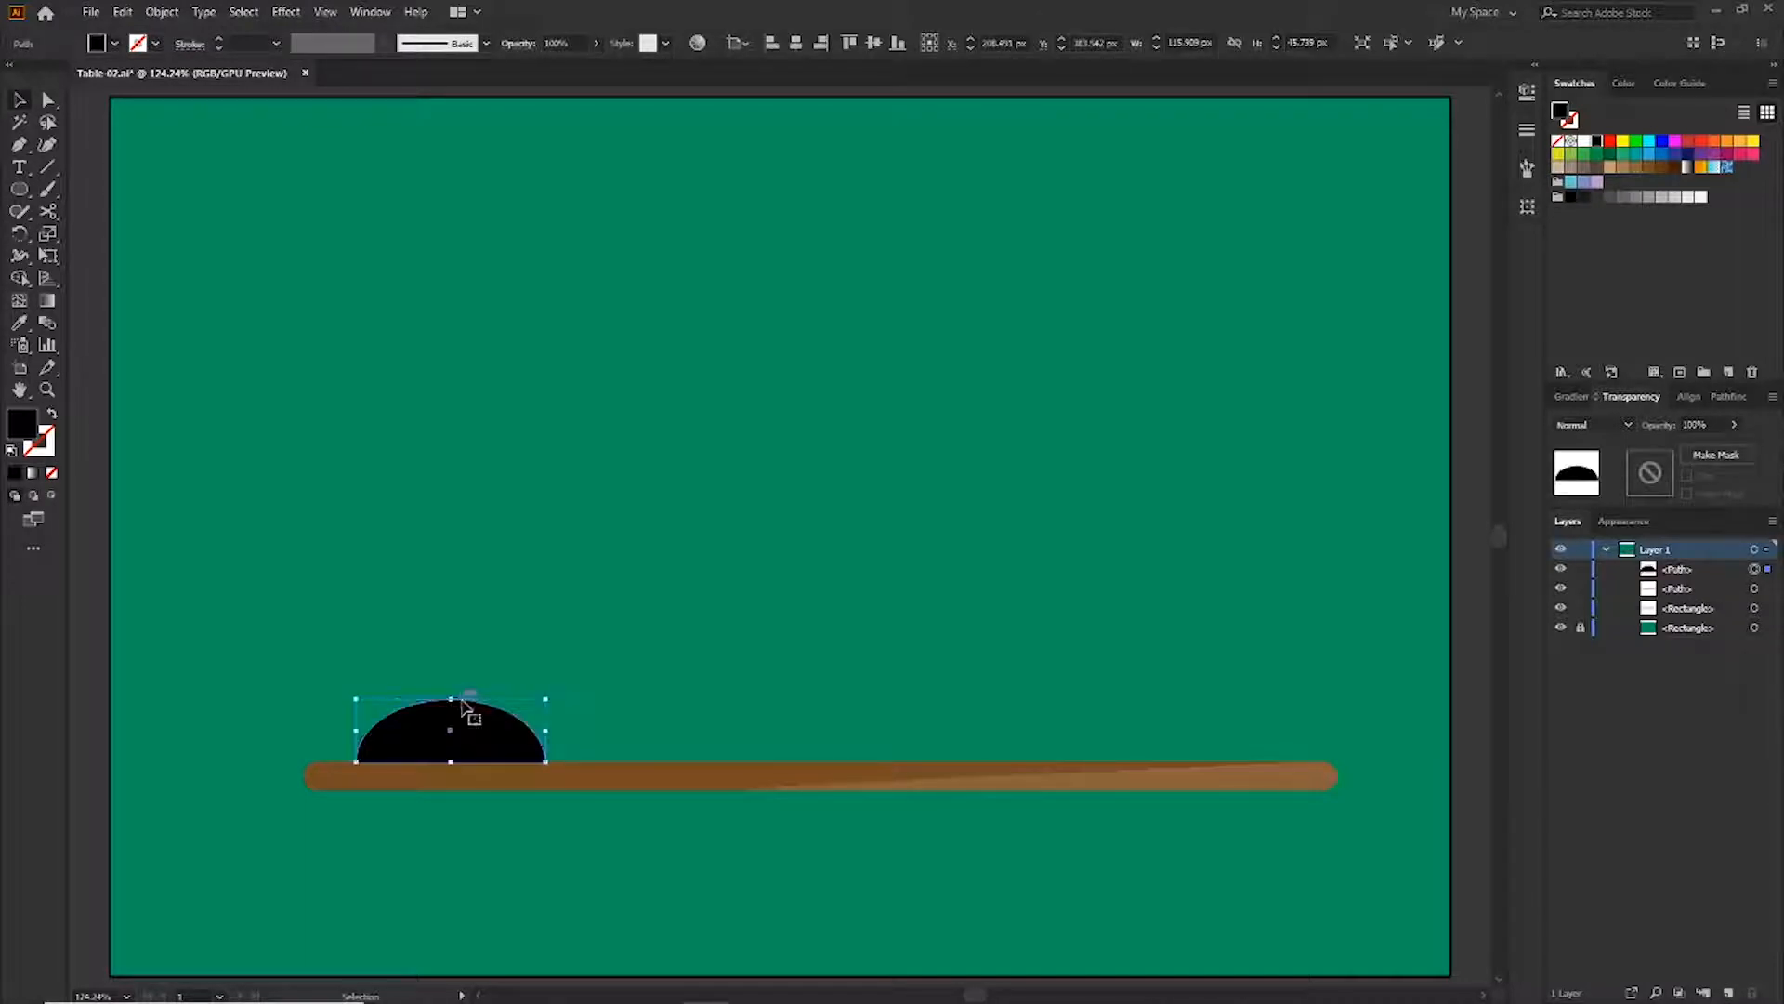
Draw a tall black rounded rectangle for a lamp arm and paste a slightly smaller copy in front of it
key(m)
mouse_move(816, 418)
mouse_down()
mouse_move(873, 625)
mouse_move(838, 453)
mouse_up()
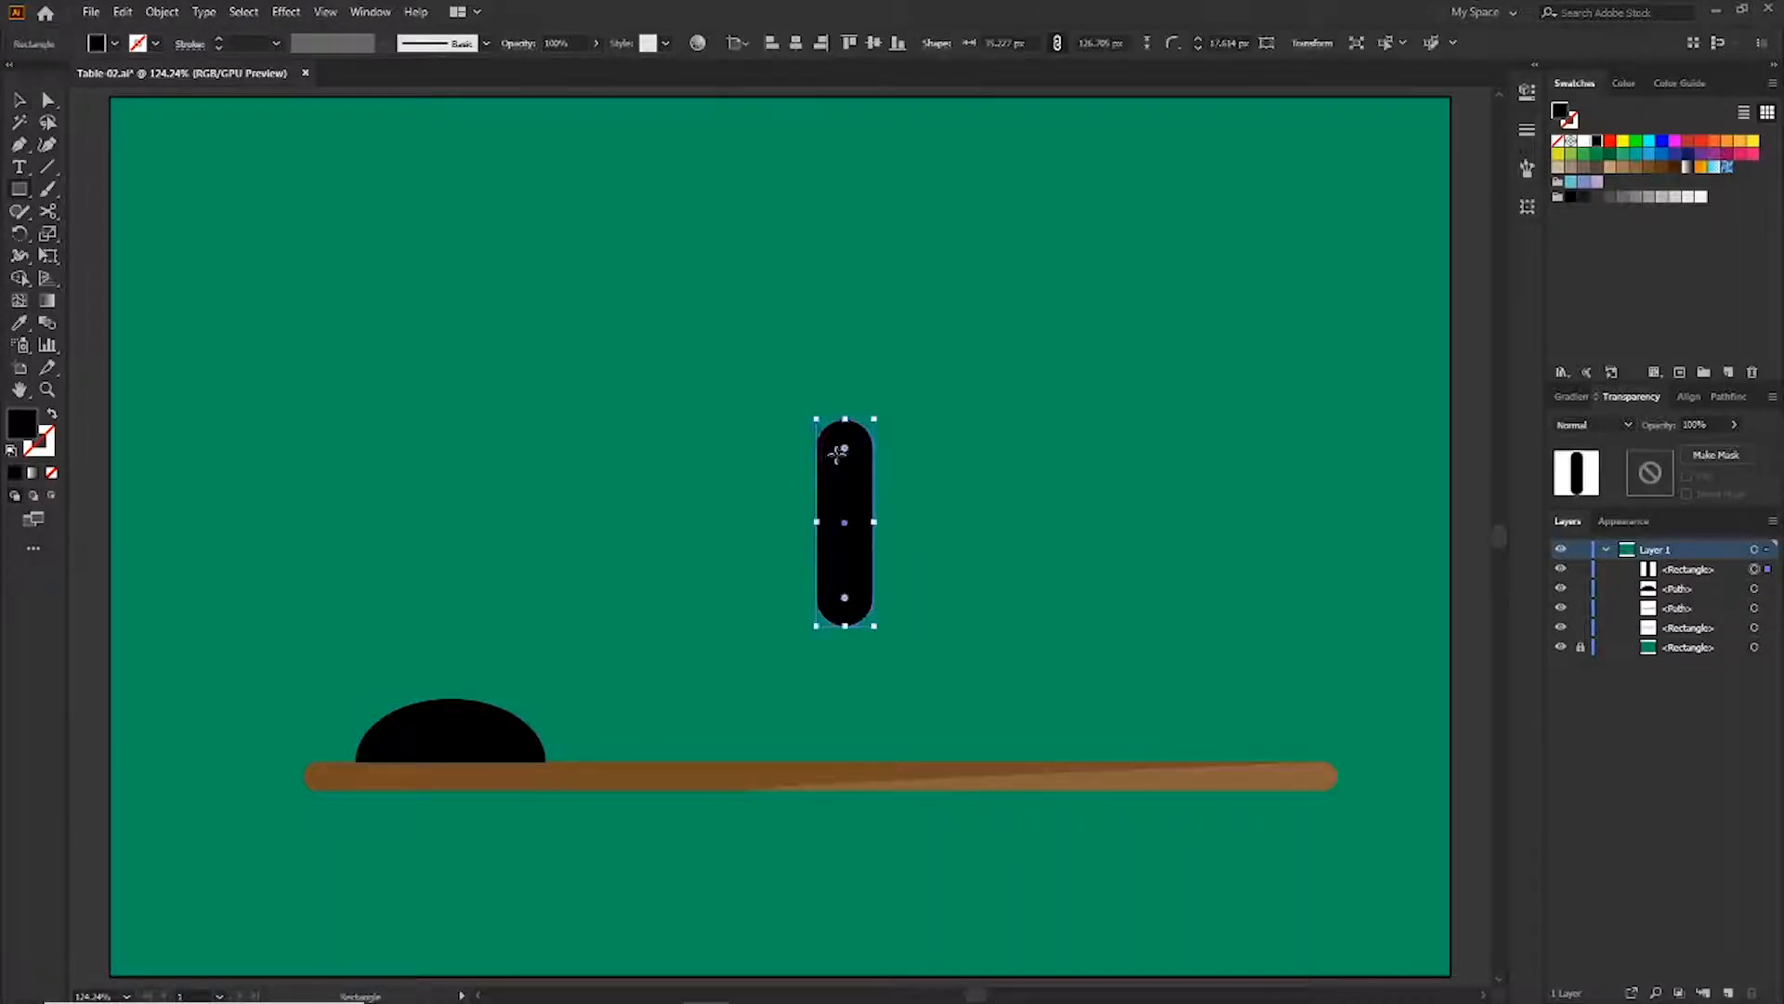
click(125, 15)
click(141, 101)
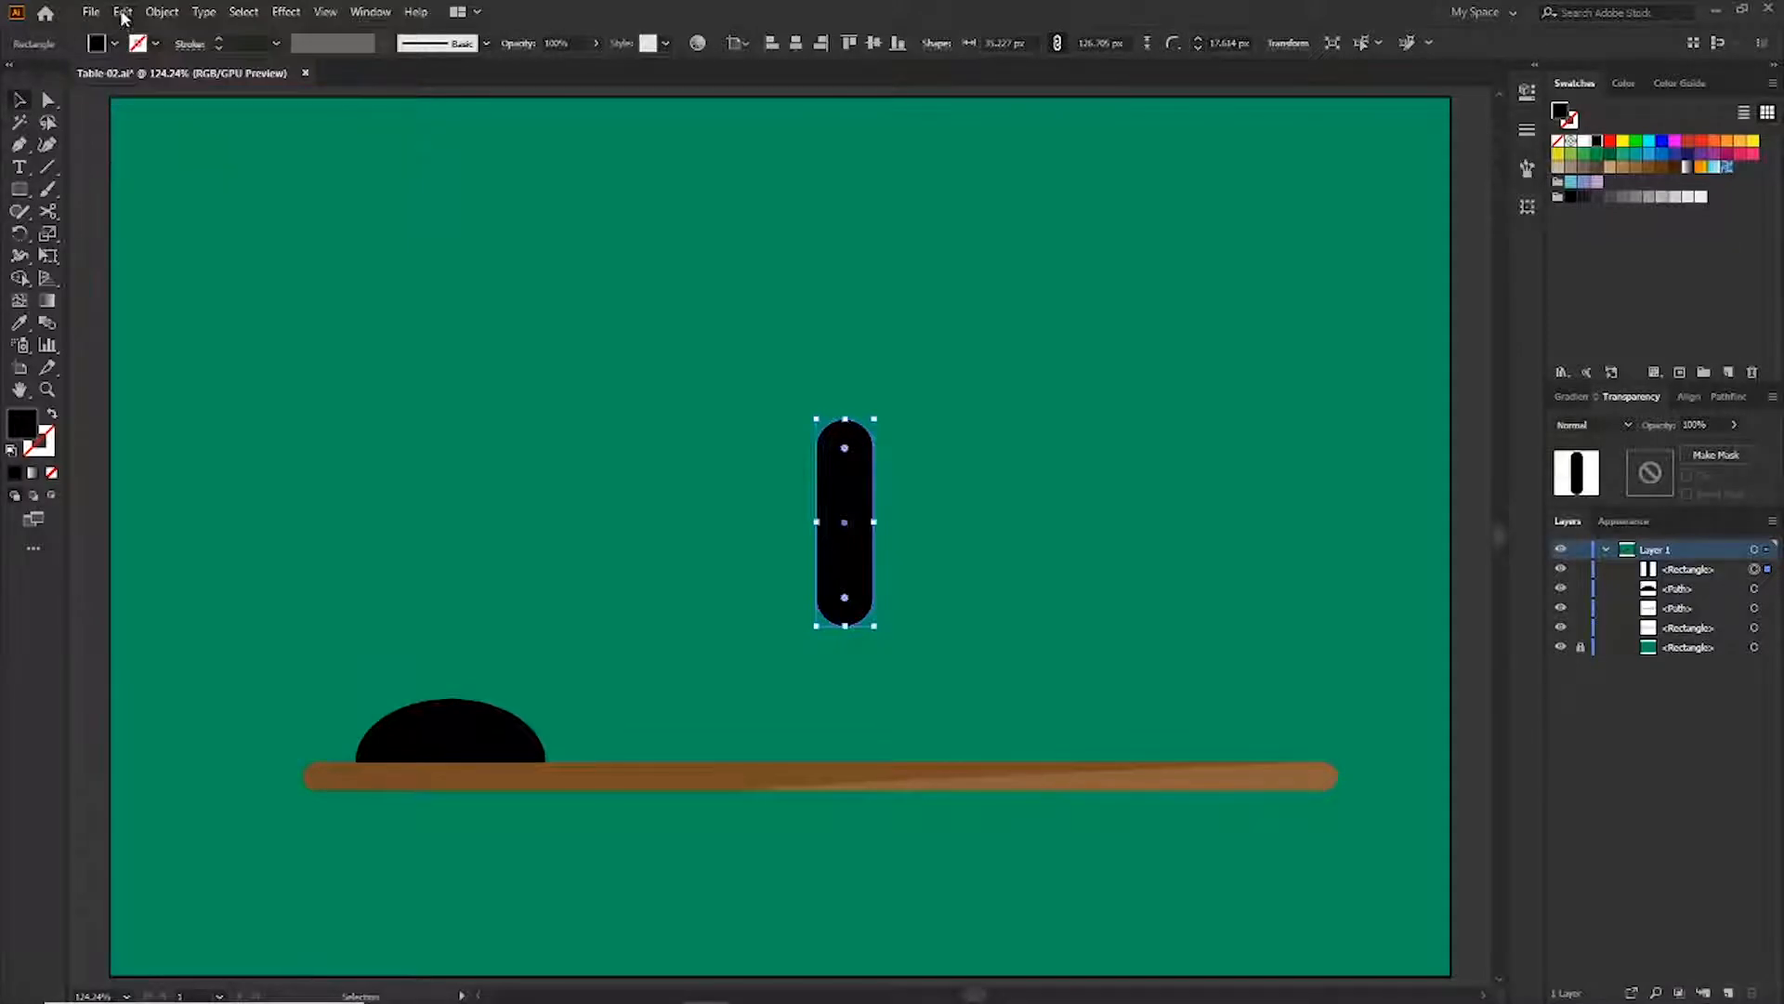
click(123, 15)
click(144, 141)
drag(873, 418, 865, 458)
Fill the inner copy with the background green using the Eyedropper and nudge it up to form the arm's slot
key(i)
click(1301, 479)
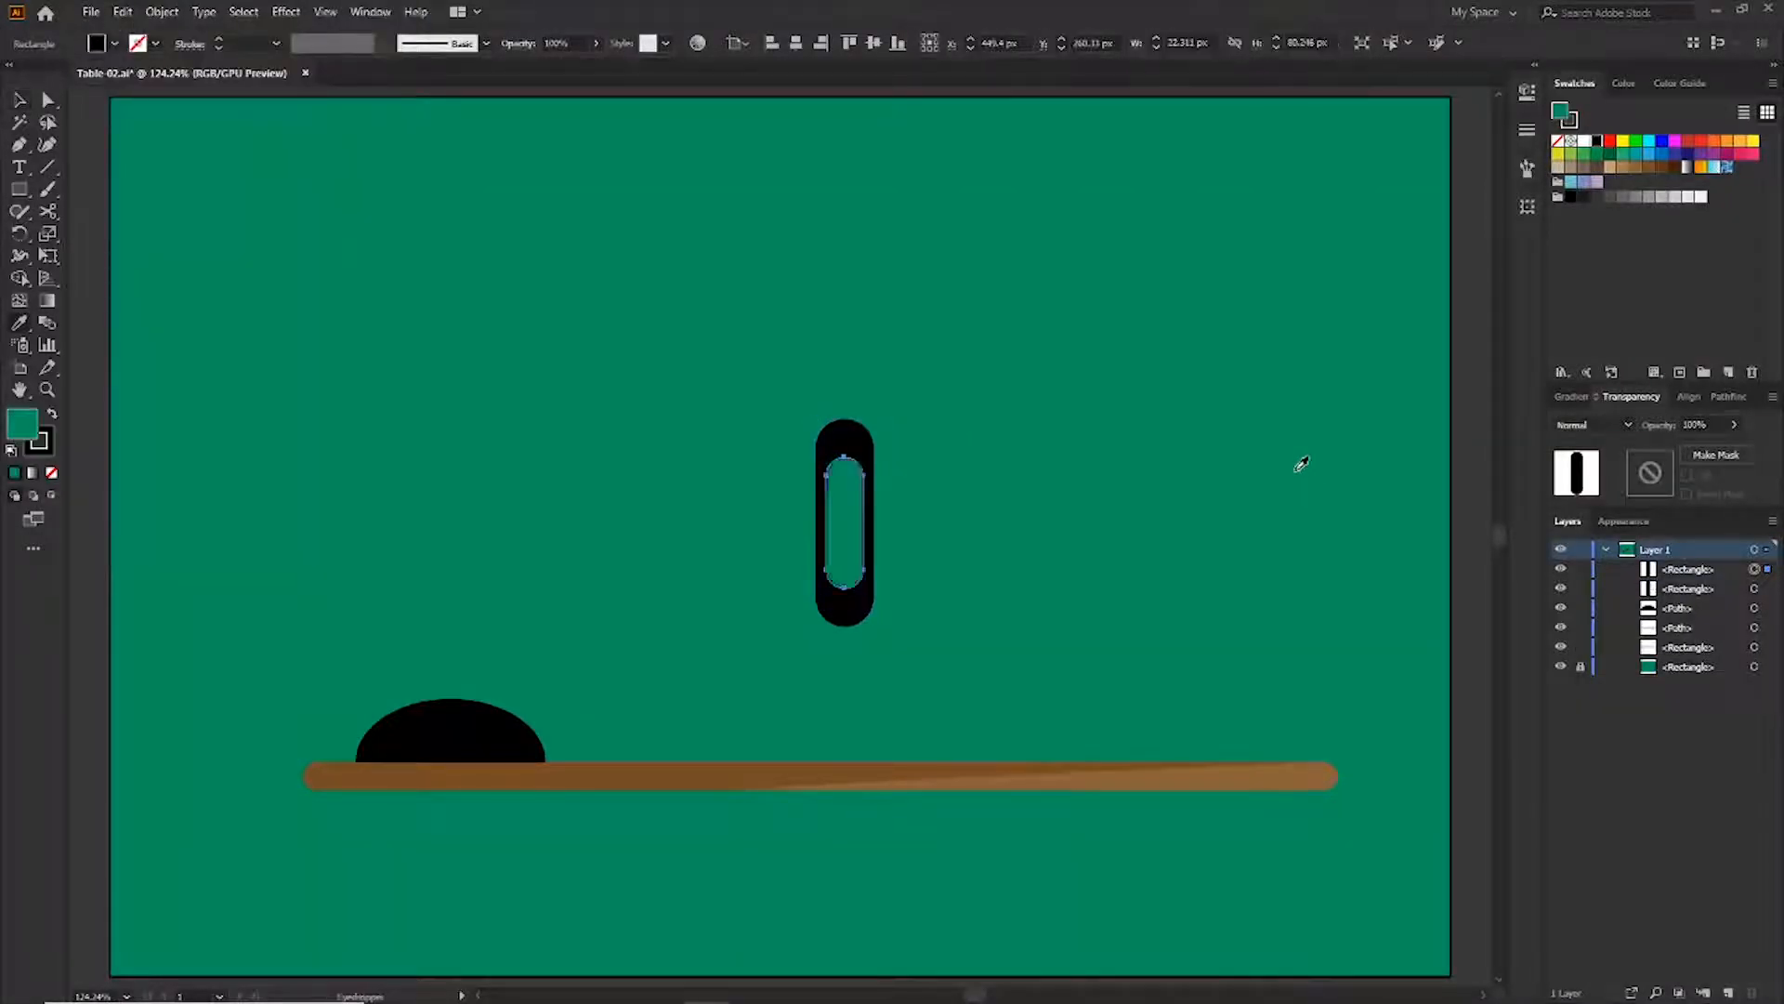
key(v)
key(Up)
key(Up)
key(Up)
key(Up)
key(Up)
Group the arm's two shapes and stand the arm upright on the lamp base
drag(845, 583, 450, 639)
click(780, 385)
click(162, 12)
click(240, 99)
click(539, 539)
click(472, 528)
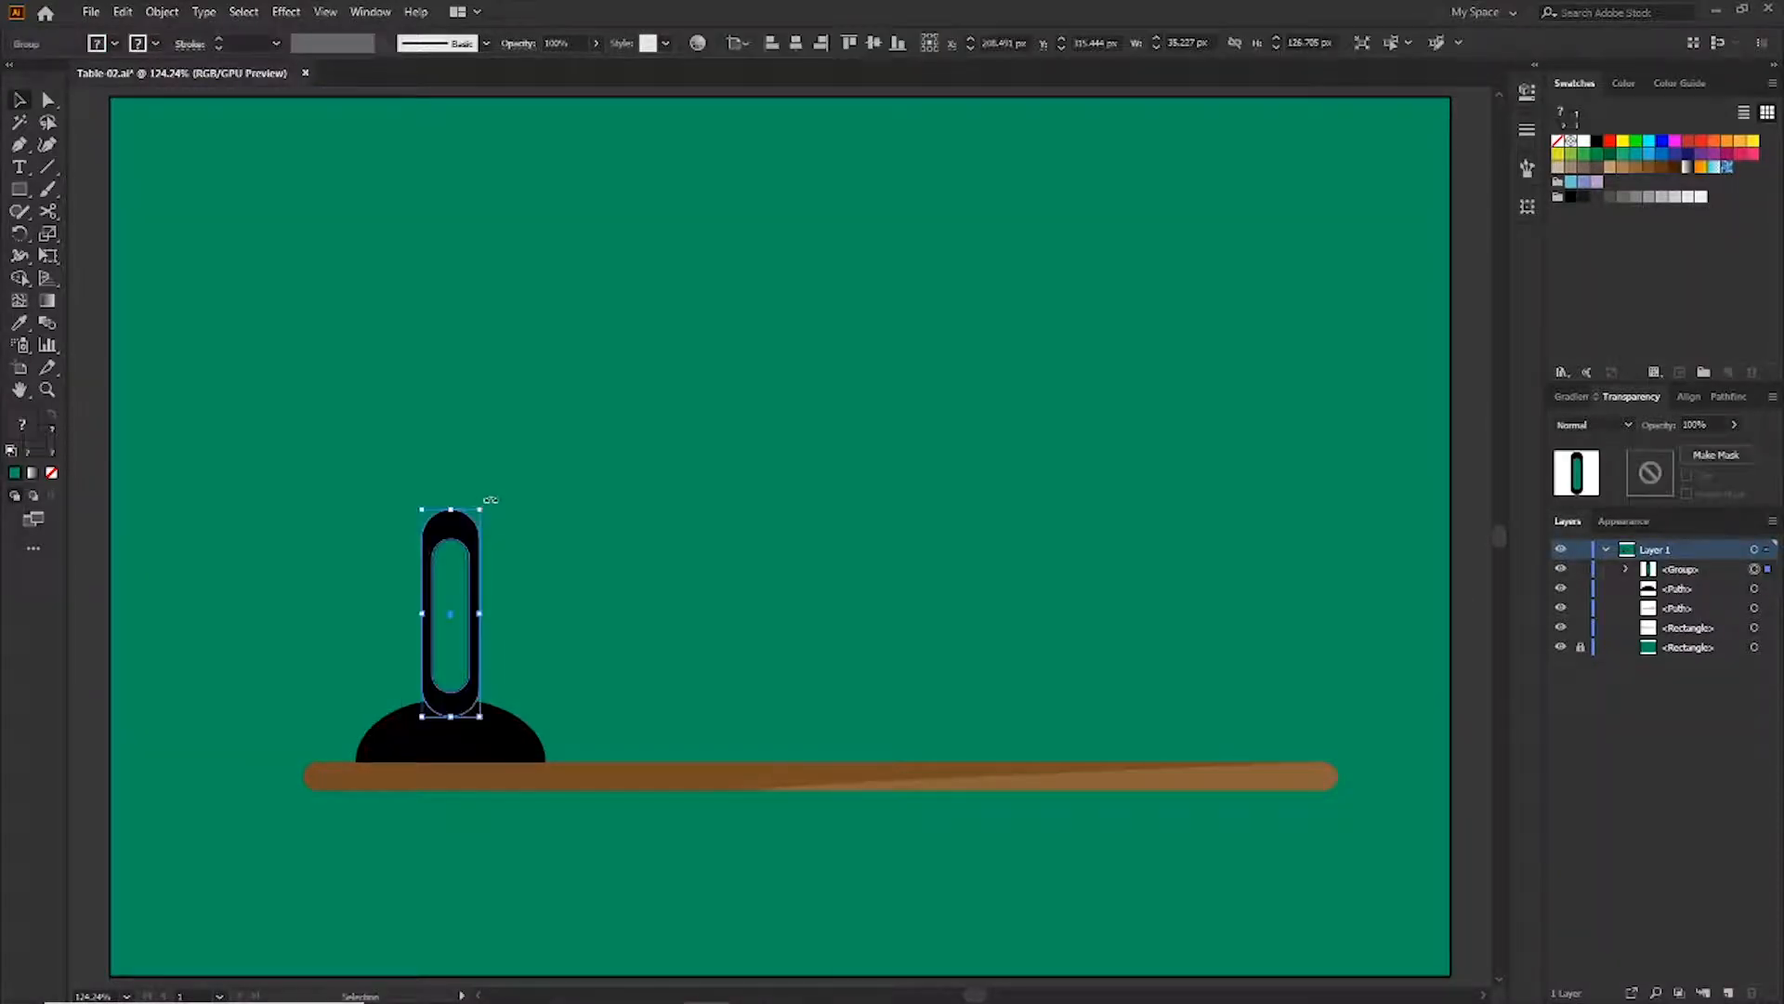
Build the lamp's upper arm from duplicated, tilted arm segments joined by small black circular joints
mouse_move(487, 502)
mouse_down()
mouse_move(497, 535)
mouse_move(531, 339)
mouse_move(478, 296)
mouse_up()
click(371, 428)
click(22, 191)
click(131, 232)
click(1596, 142)
key(v)
click(491, 544)
drag(524, 486, 476, 221)
click(483, 516)
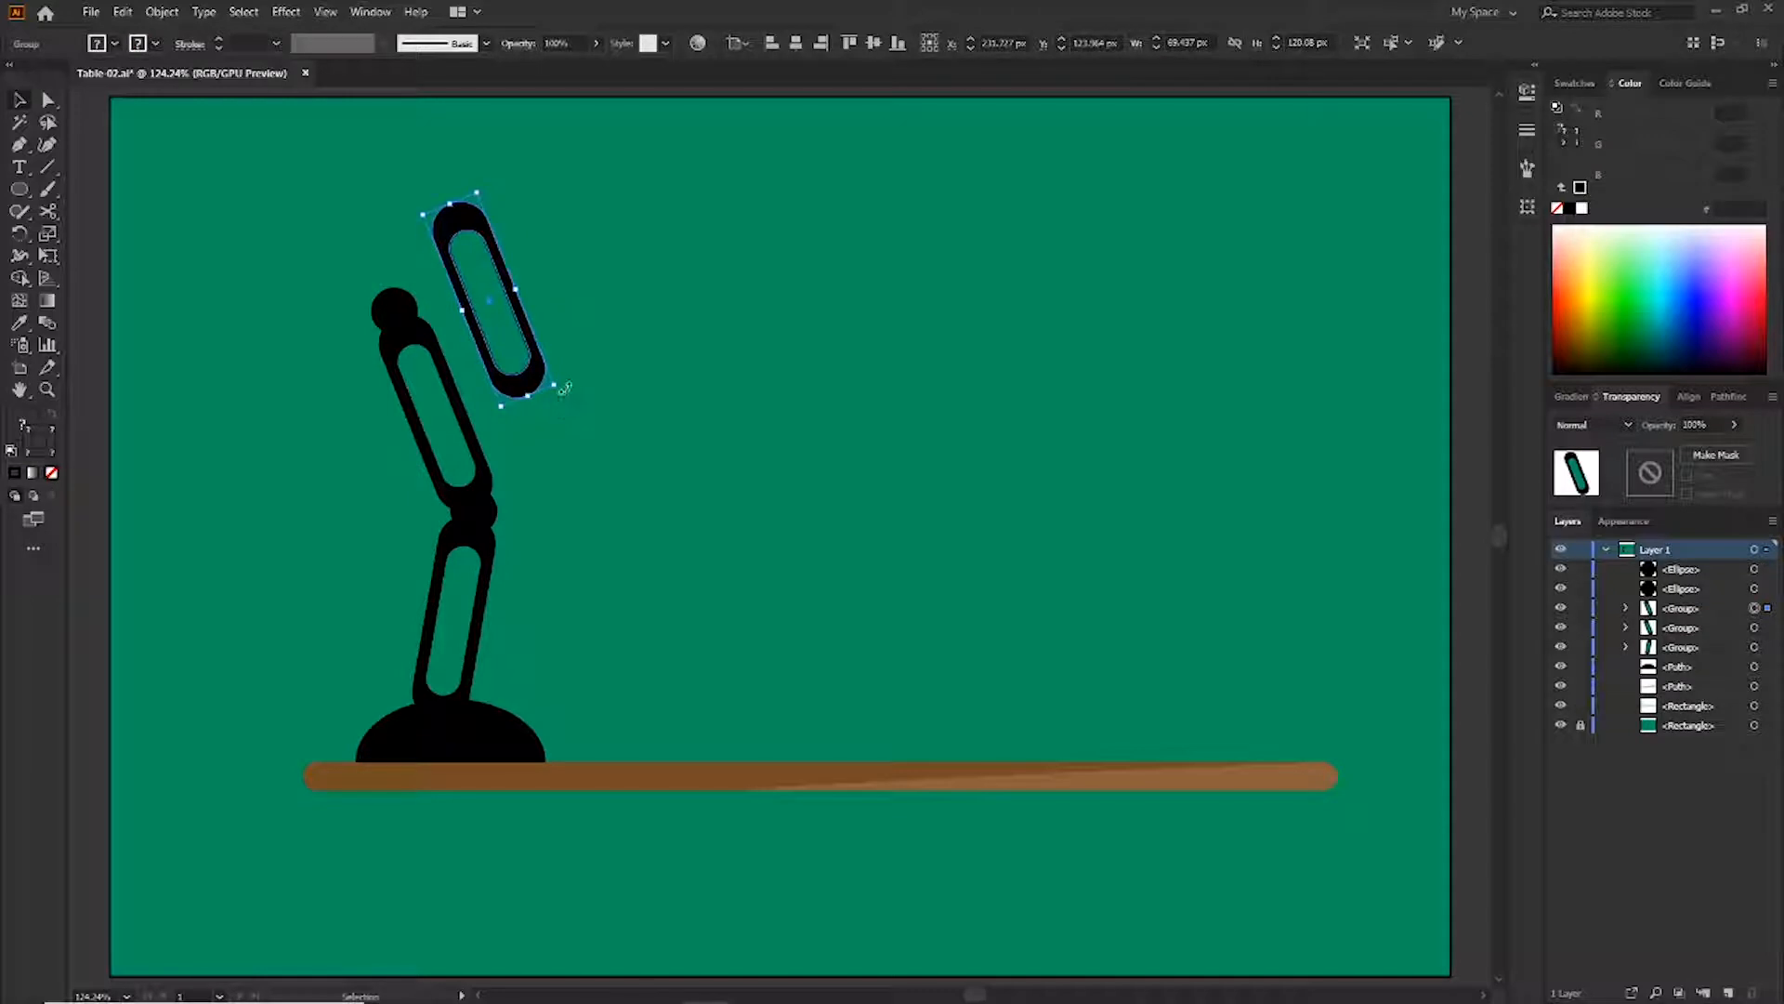
Rotate the top arm segment to a near-horizontal angle and attach it to the upper joint
drag(565, 389, 396, 368)
drag(415, 347, 424, 328)
click(517, 401)
Draw a large black circle and cut away its lower half with Scissors to form the lamp shade
right_click(20, 190)
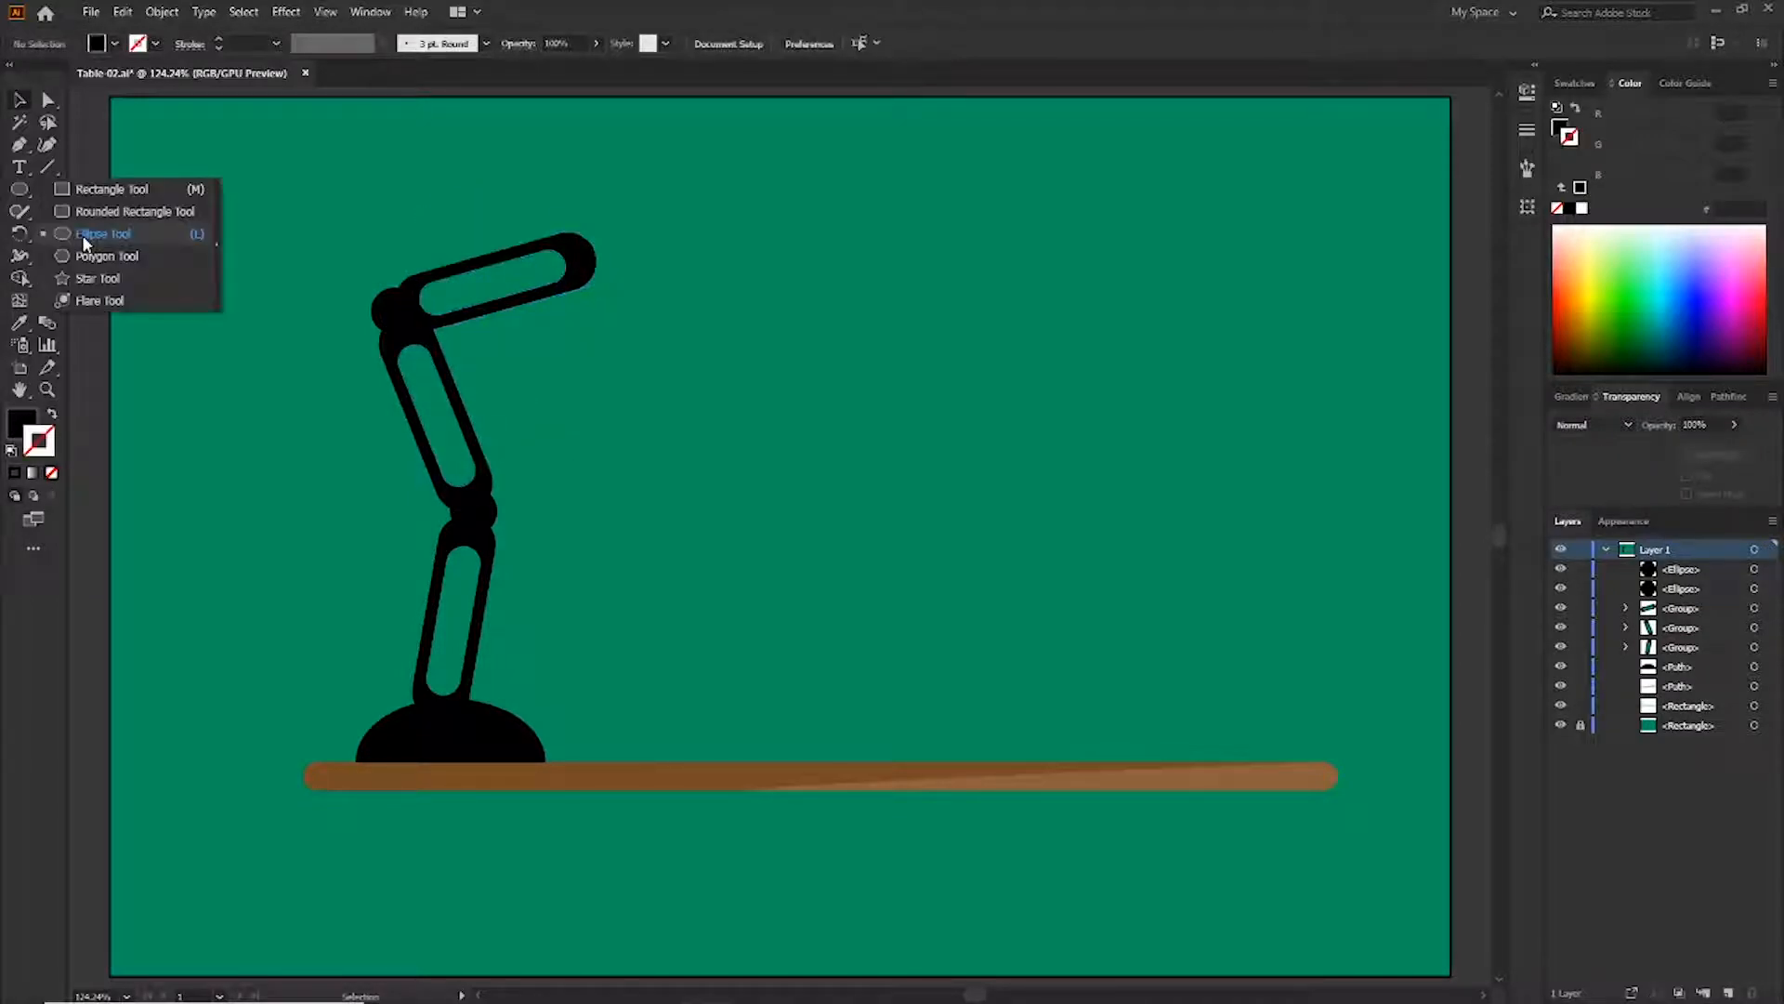
click(82, 234)
shift+drag(793, 388, 1039, 638)
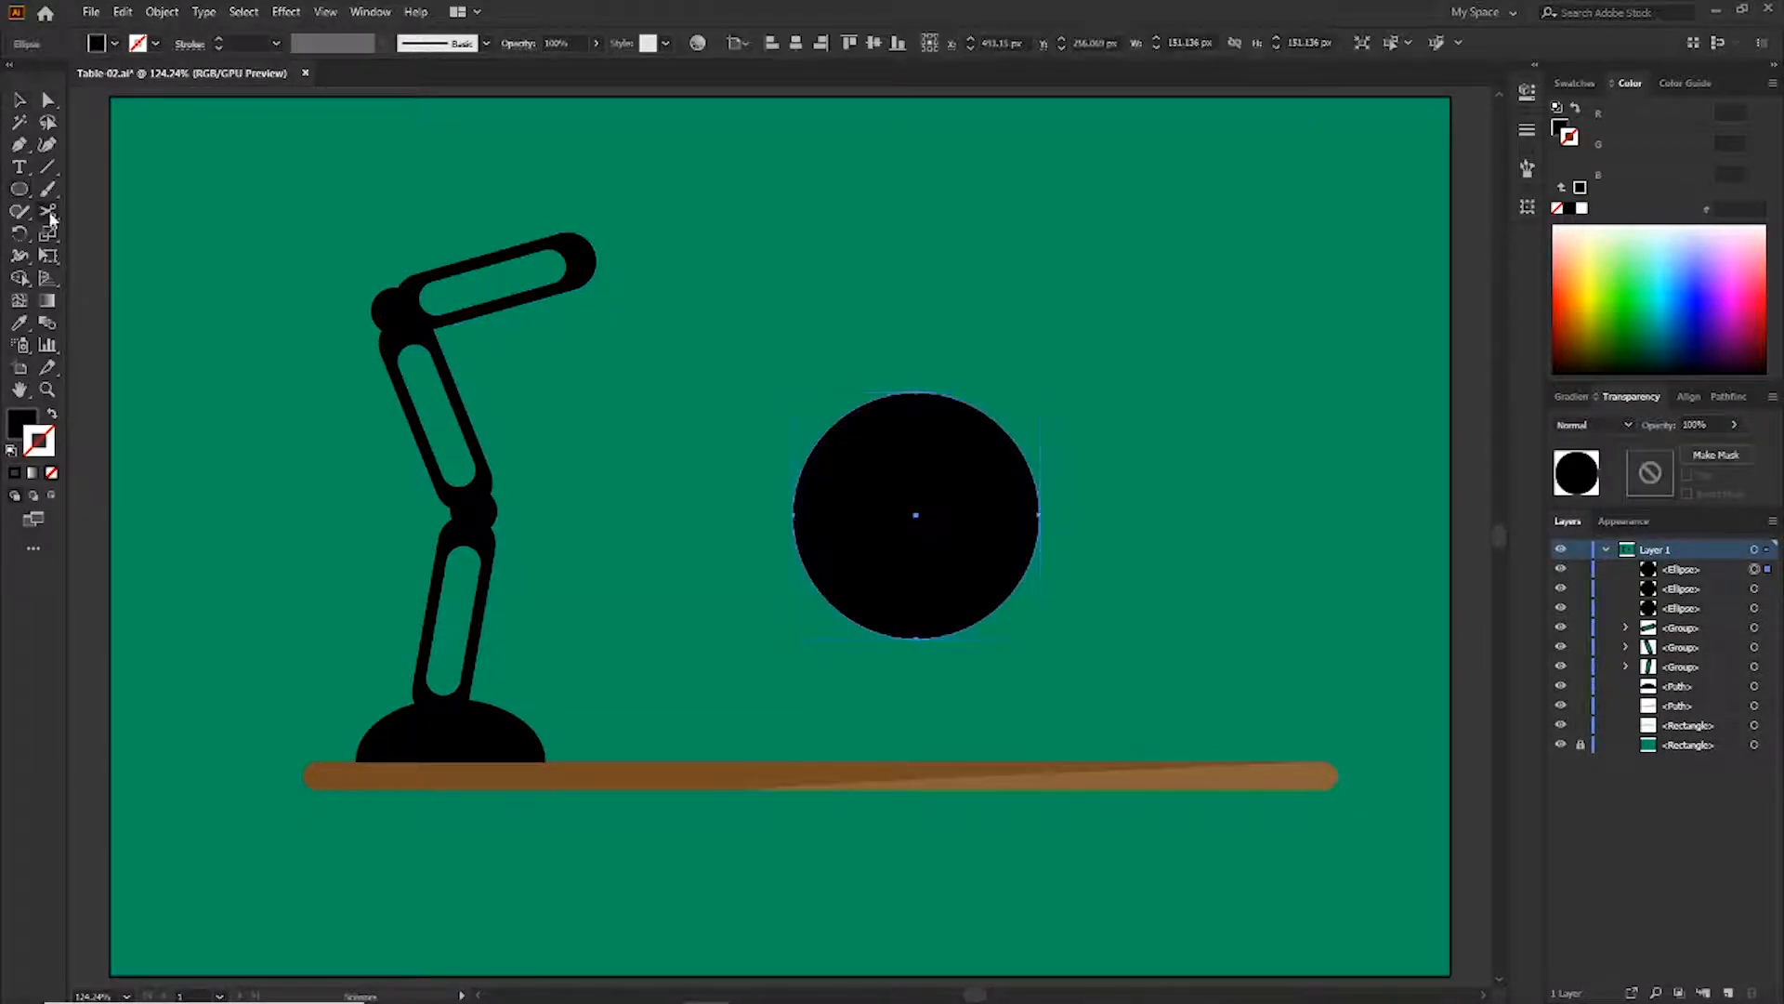
click(795, 516)
click(1039, 513)
key(v)
click(936, 586)
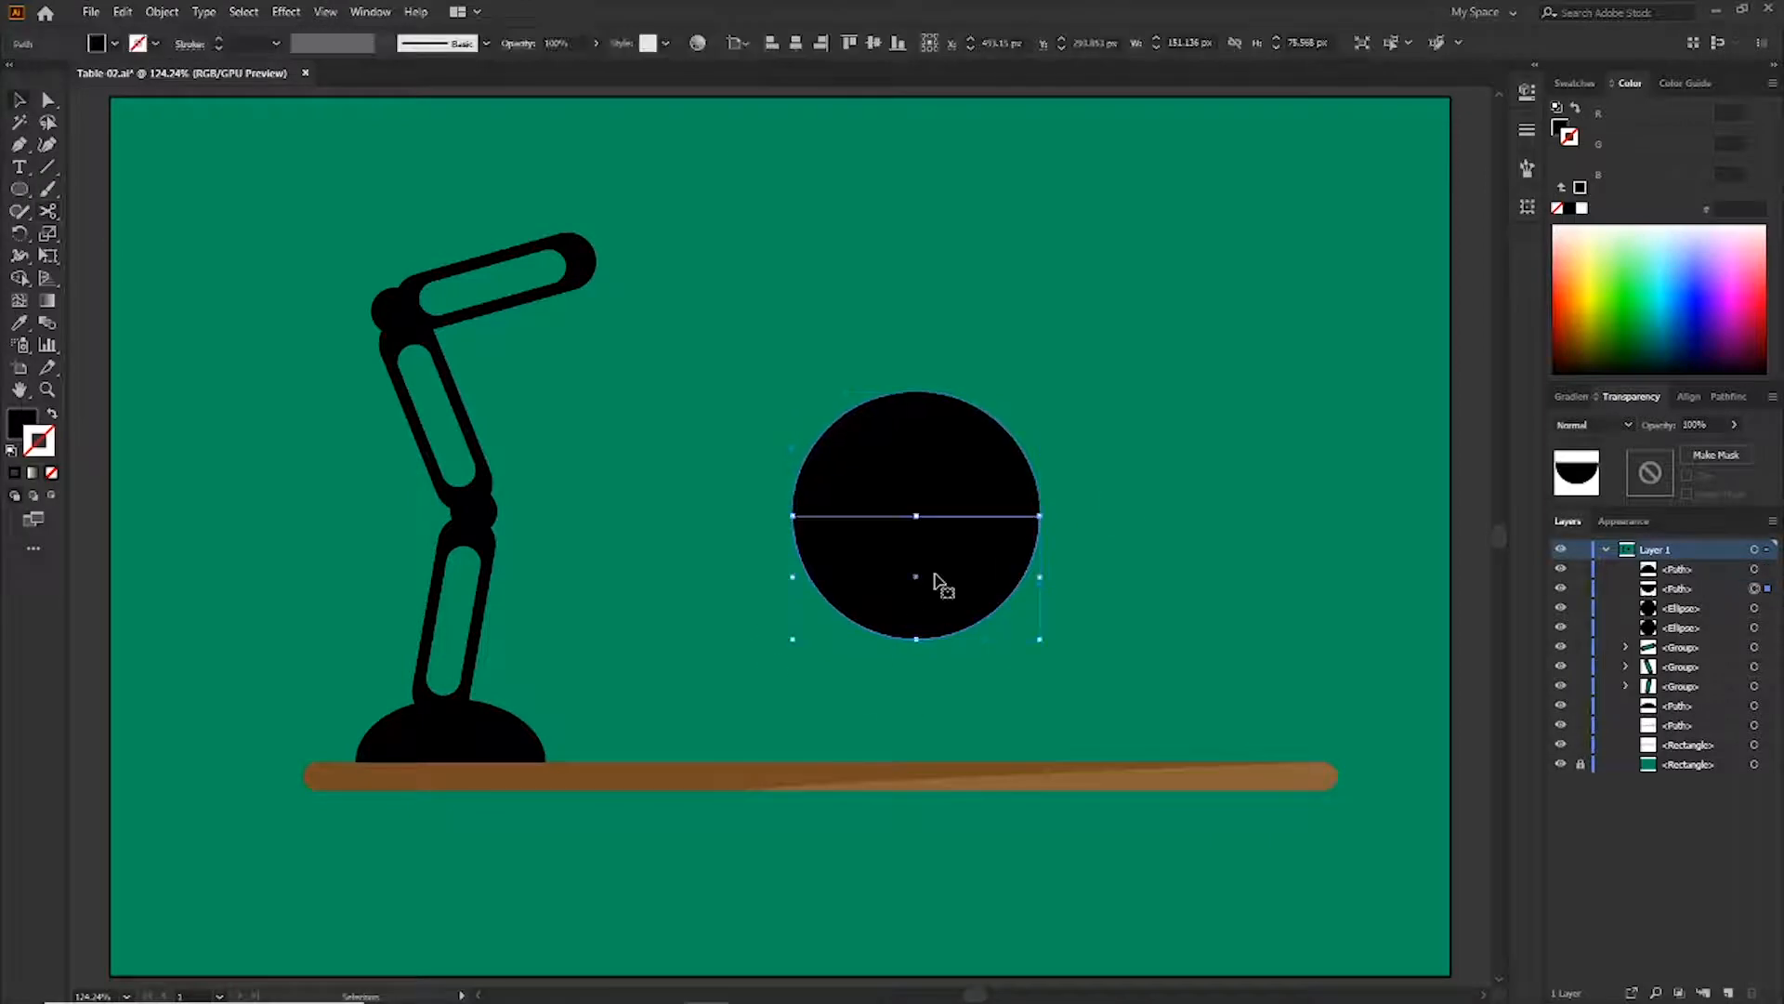
key(Delete)
click(937, 586)
Add a flat light gray ellipse with a black stroke across the shade's open bottom
right_click(19, 189)
click(98, 232)
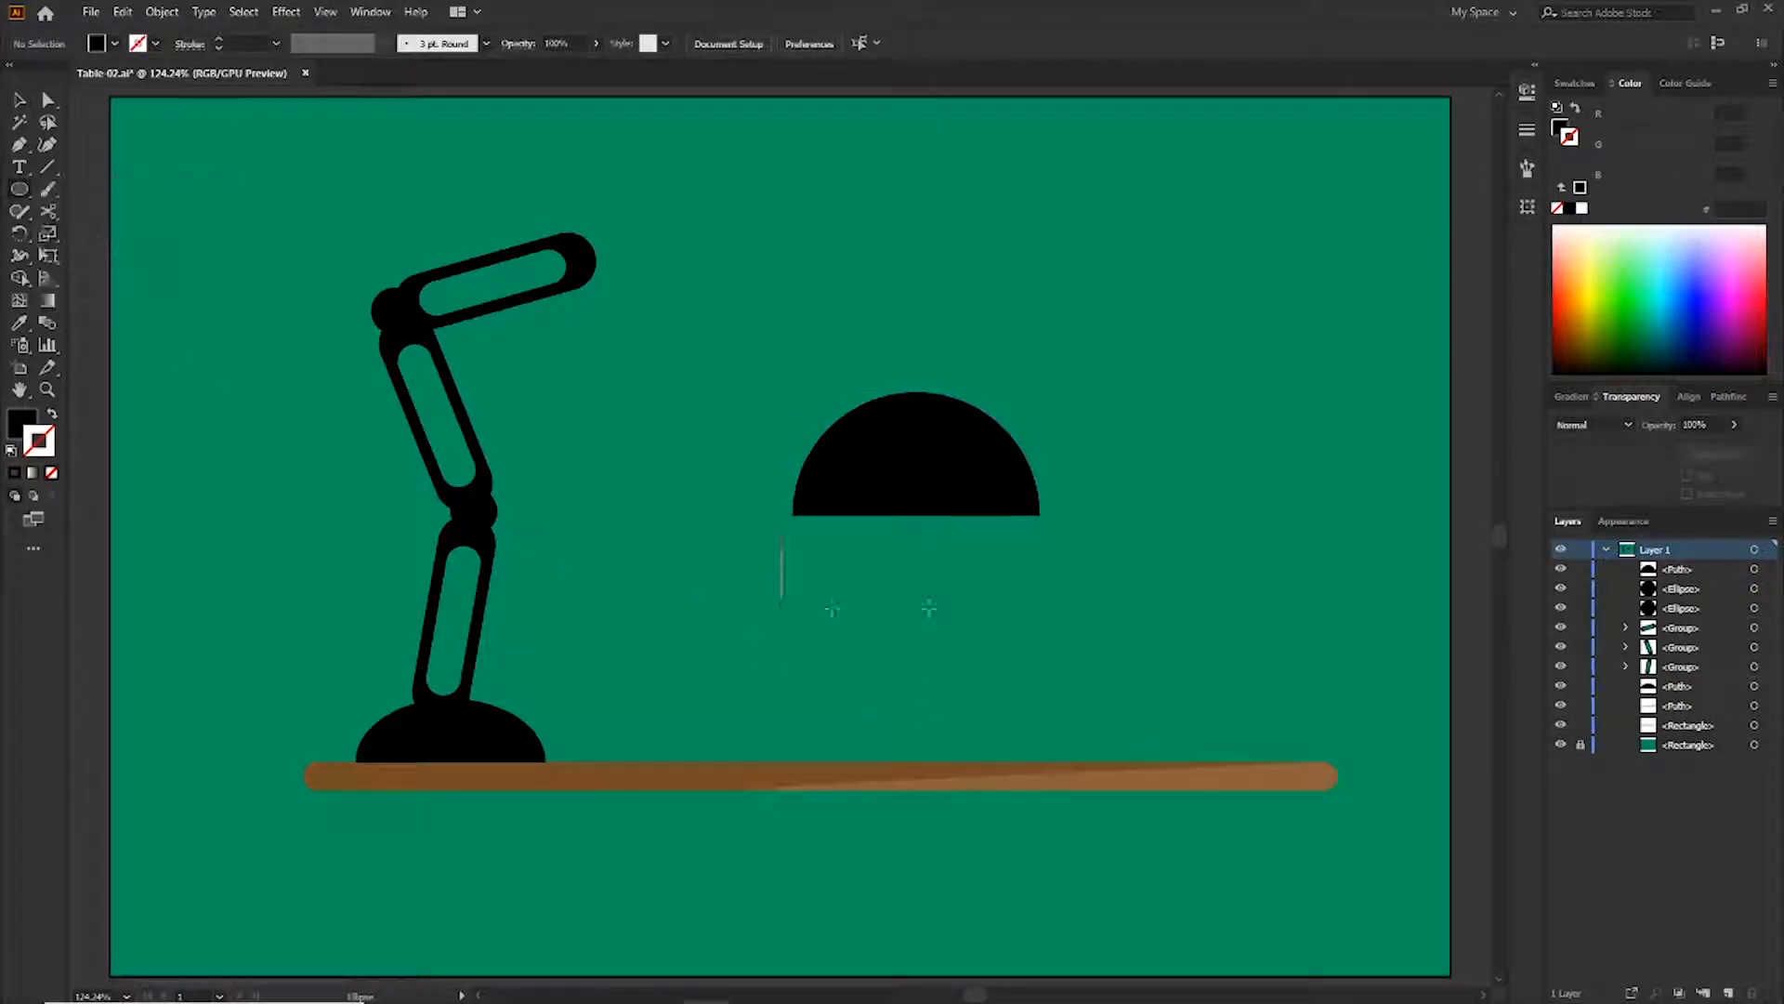
drag(794, 513, 1039, 535)
click(1573, 84)
click(1700, 197)
click(52, 413)
key(a)
click(1273, 518)
drag(916, 499, 916, 494)
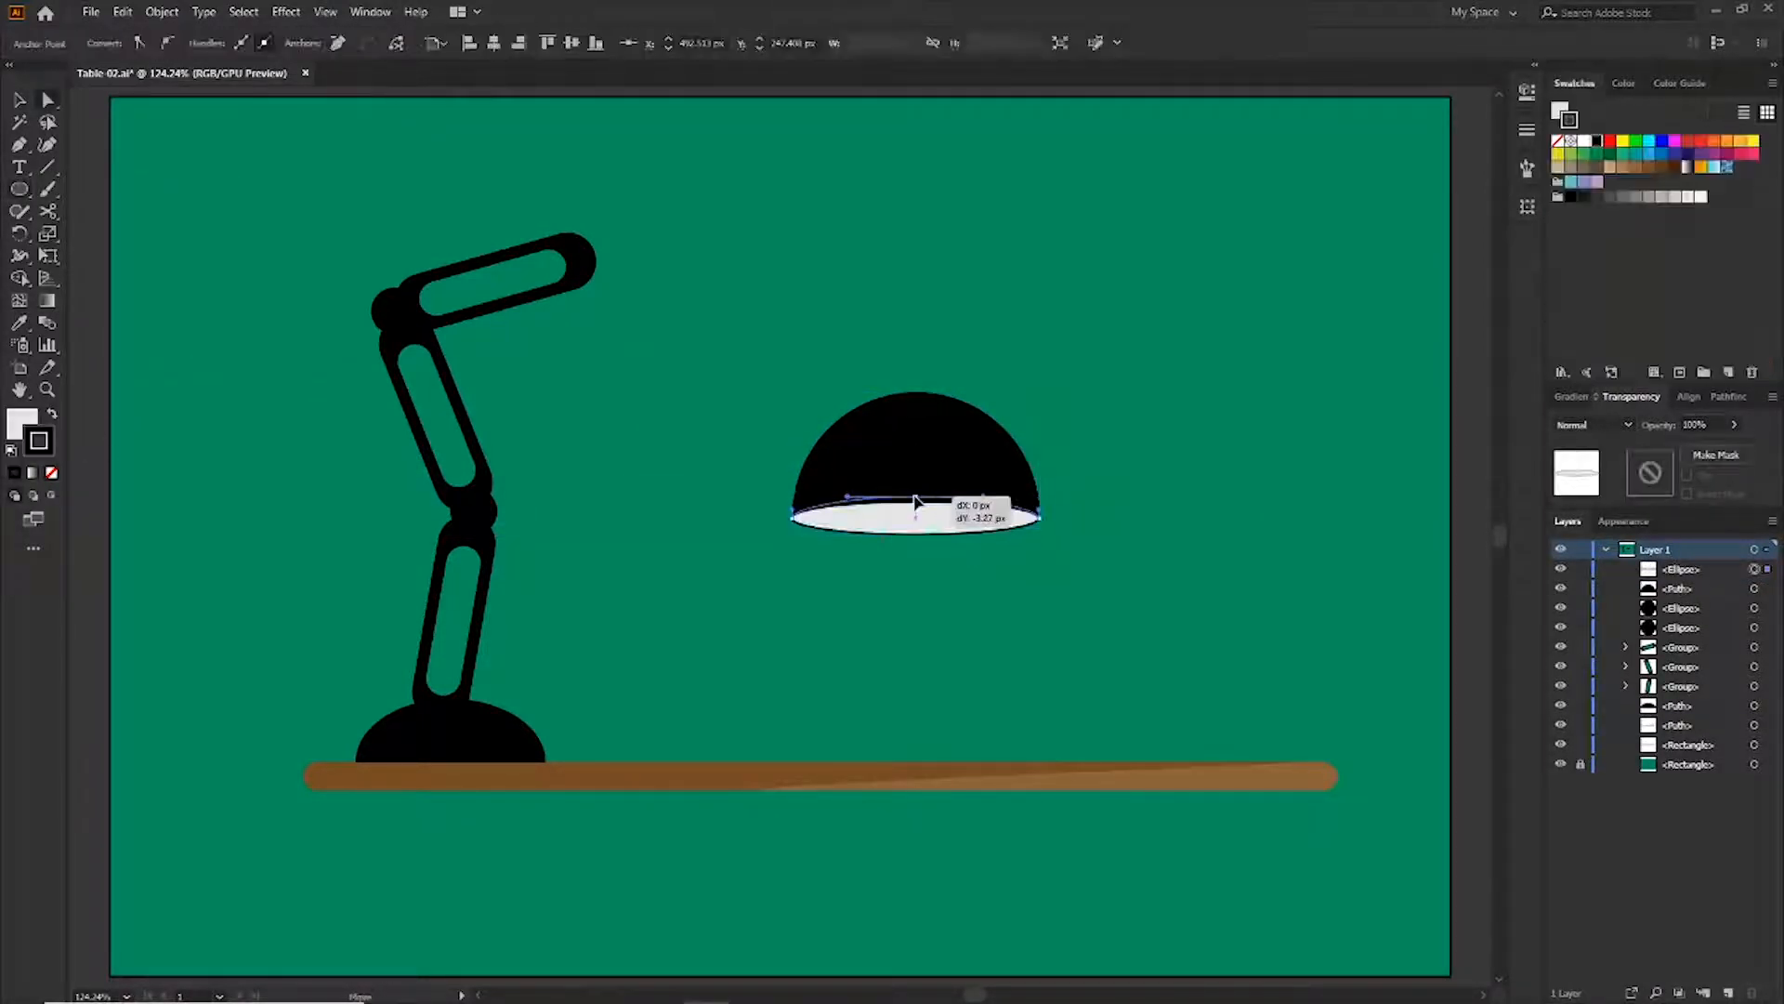
Select the shade dome together with its gray ellipse and group them
click(778, 146)
click(892, 449)
shift+click(909, 516)
click(162, 11)
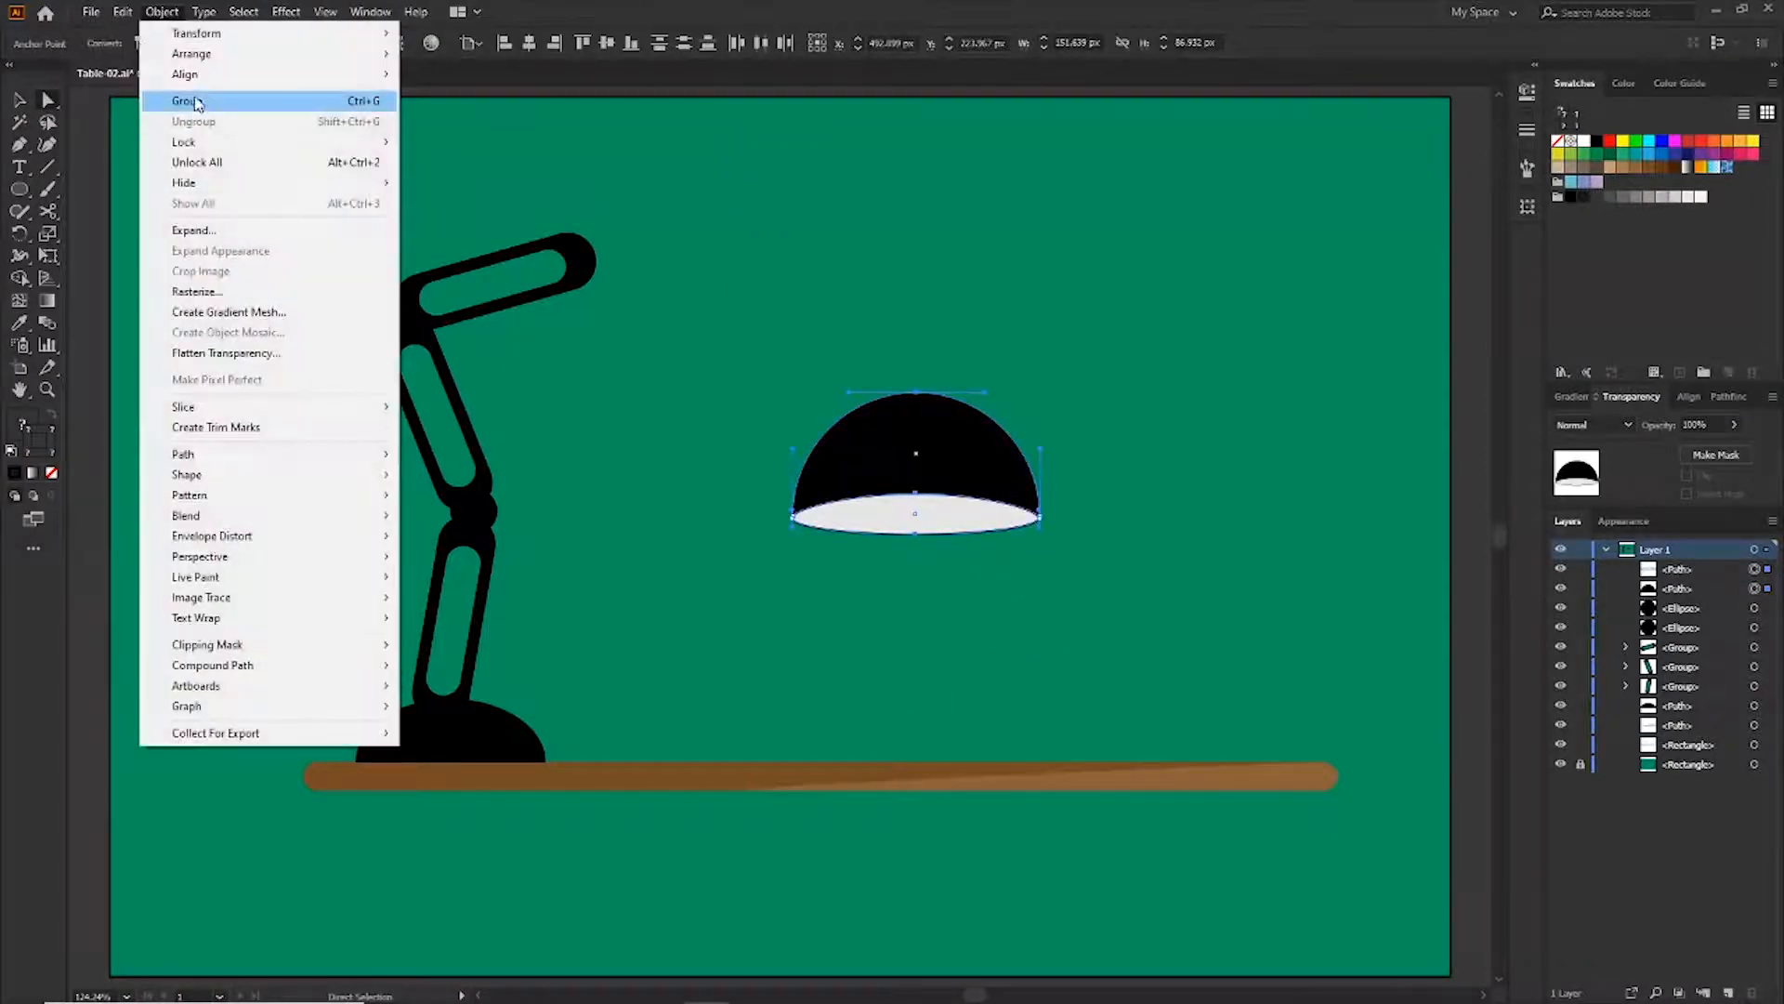
click(196, 101)
Move the shade group to the end of the top arm and rotate it to tilt downward
drag(868, 446, 603, 284)
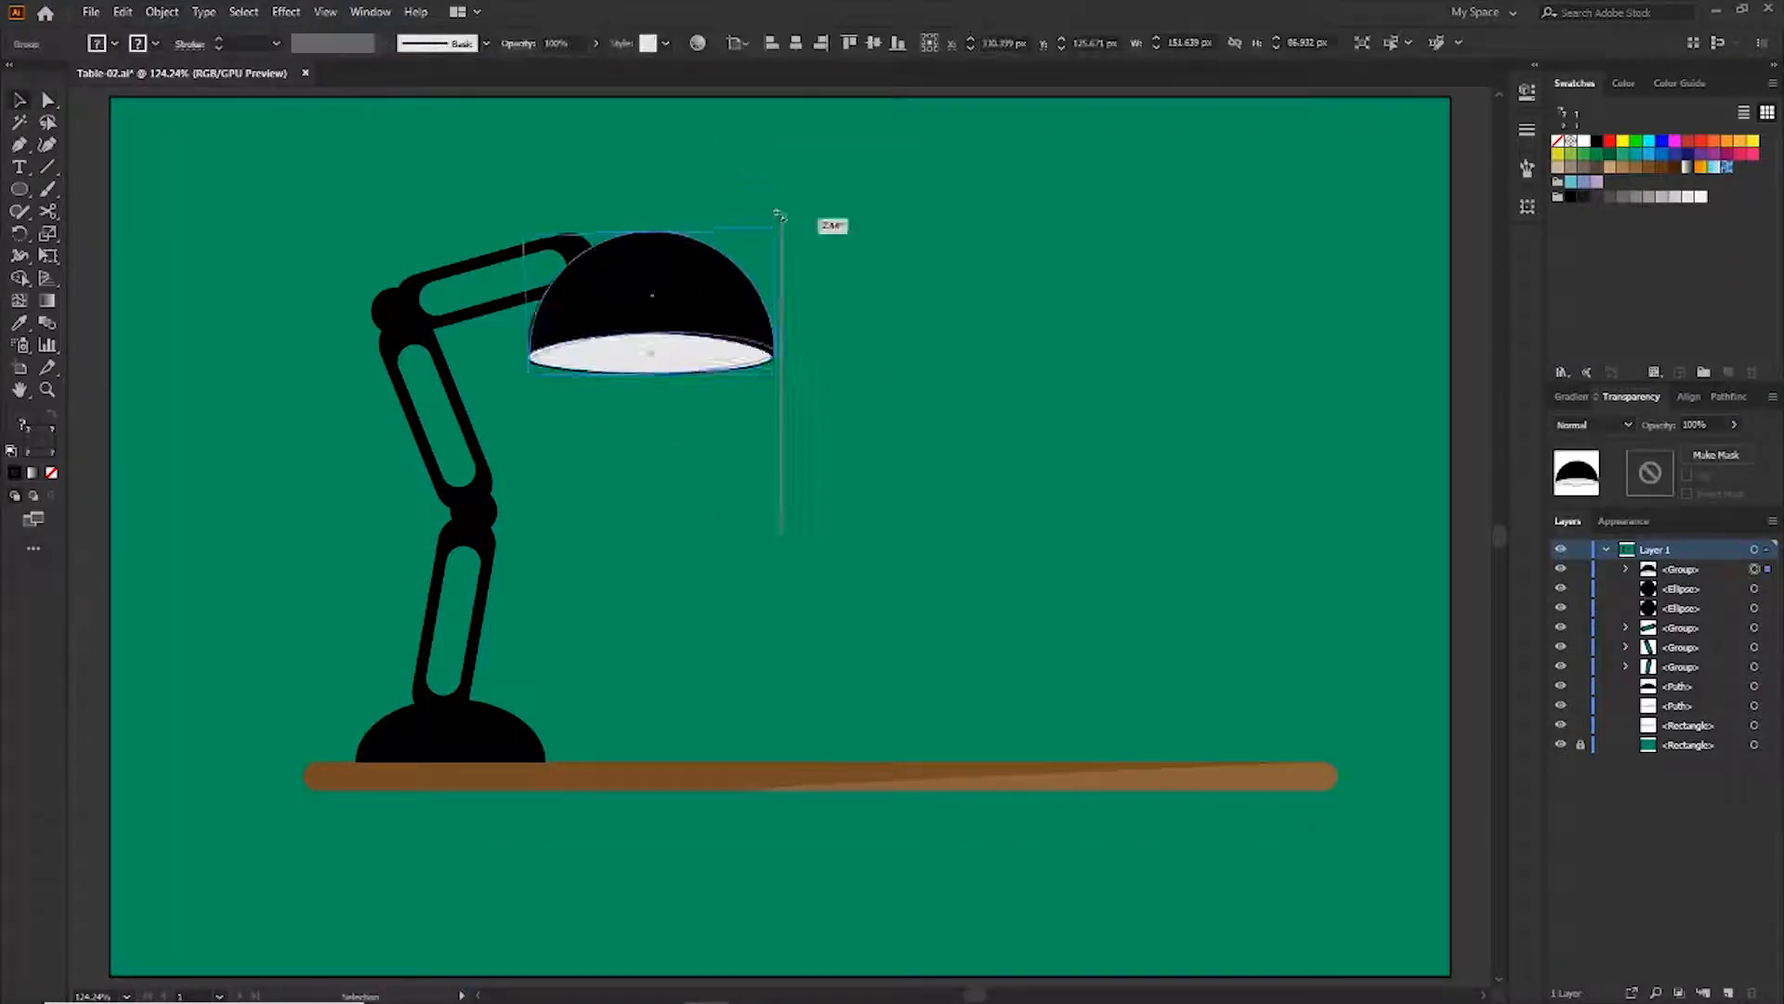
drag(790, 213, 697, 270)
click(916, 378)
Draw a small light gray circle and cut off its upper half with Scissors
drag(18, 188, 125, 237)
drag(926, 506, 927, 508)
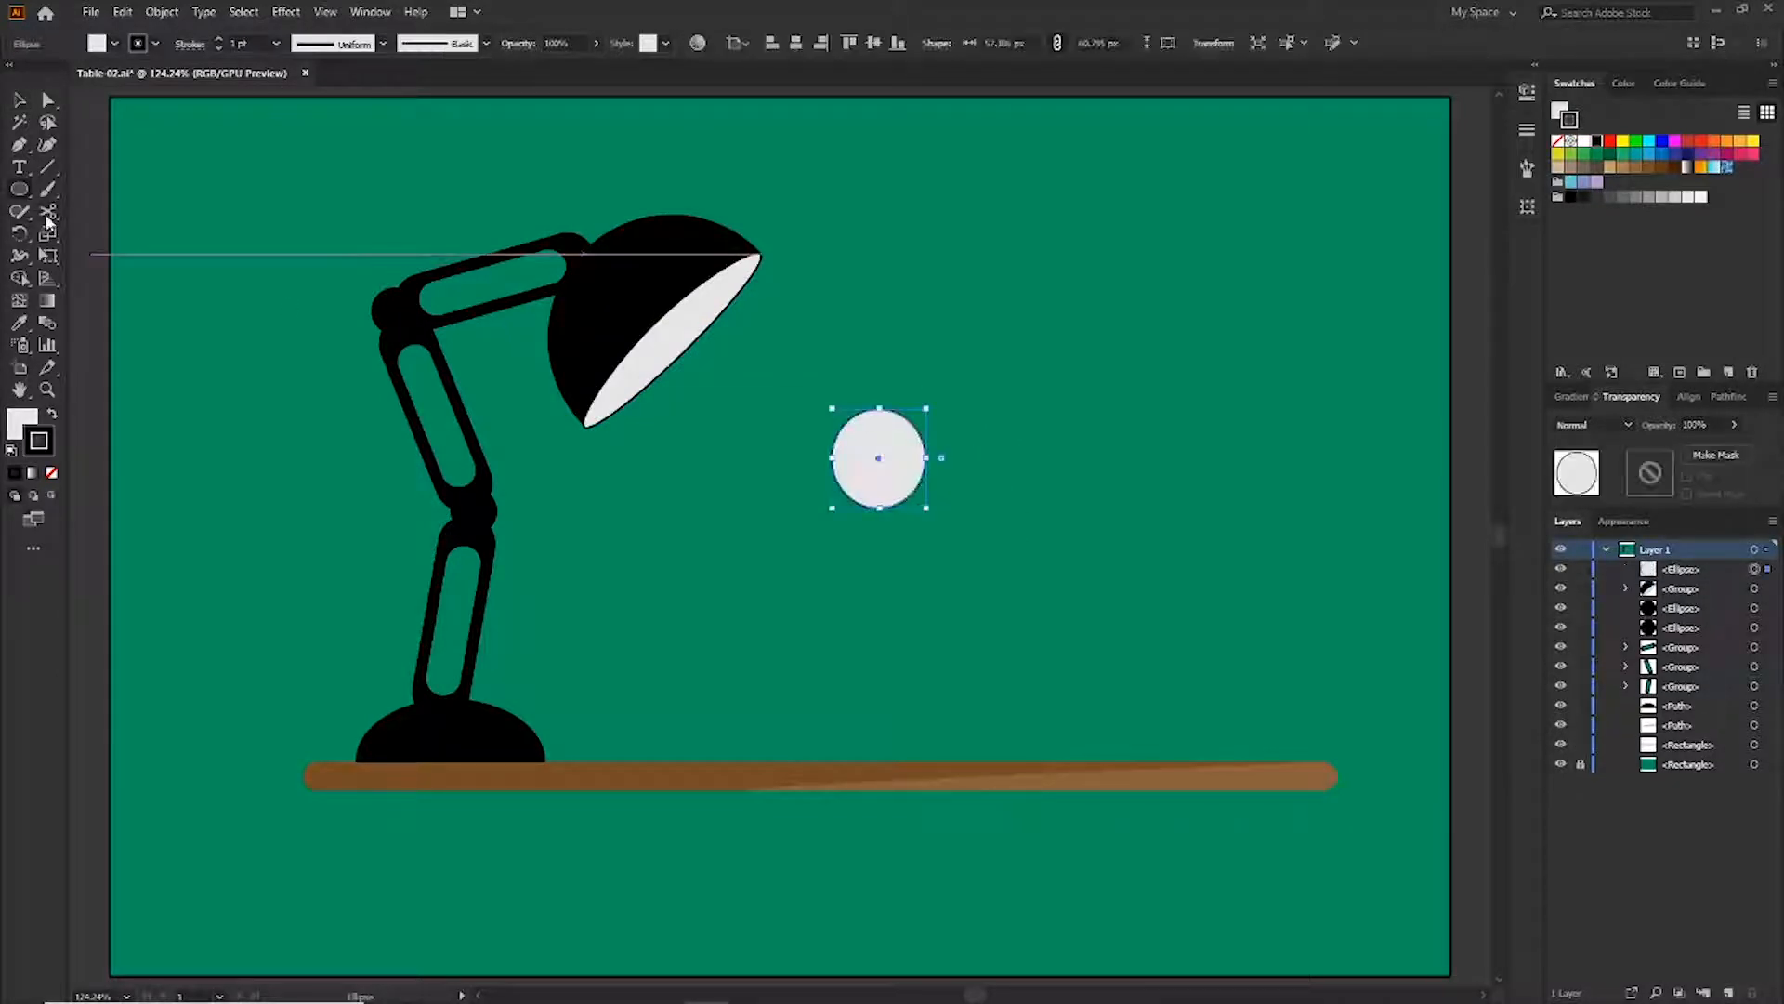
click(48, 211)
click(927, 460)
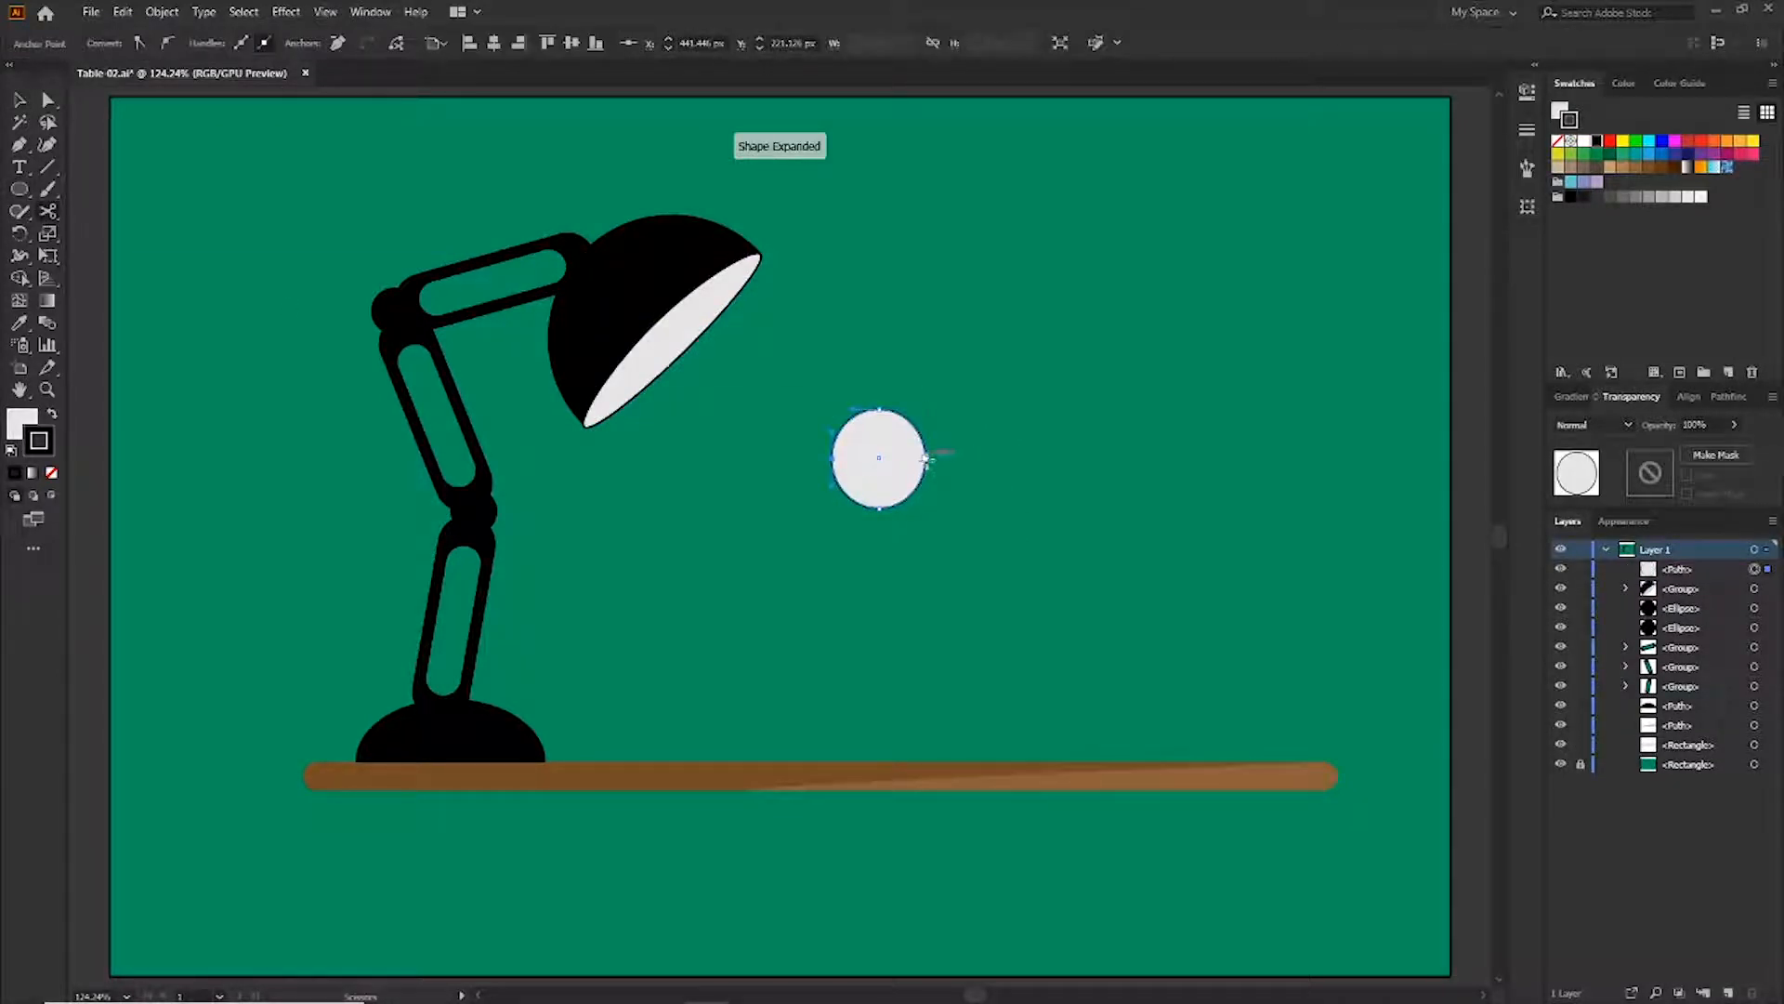
key(v)
key(Delete)
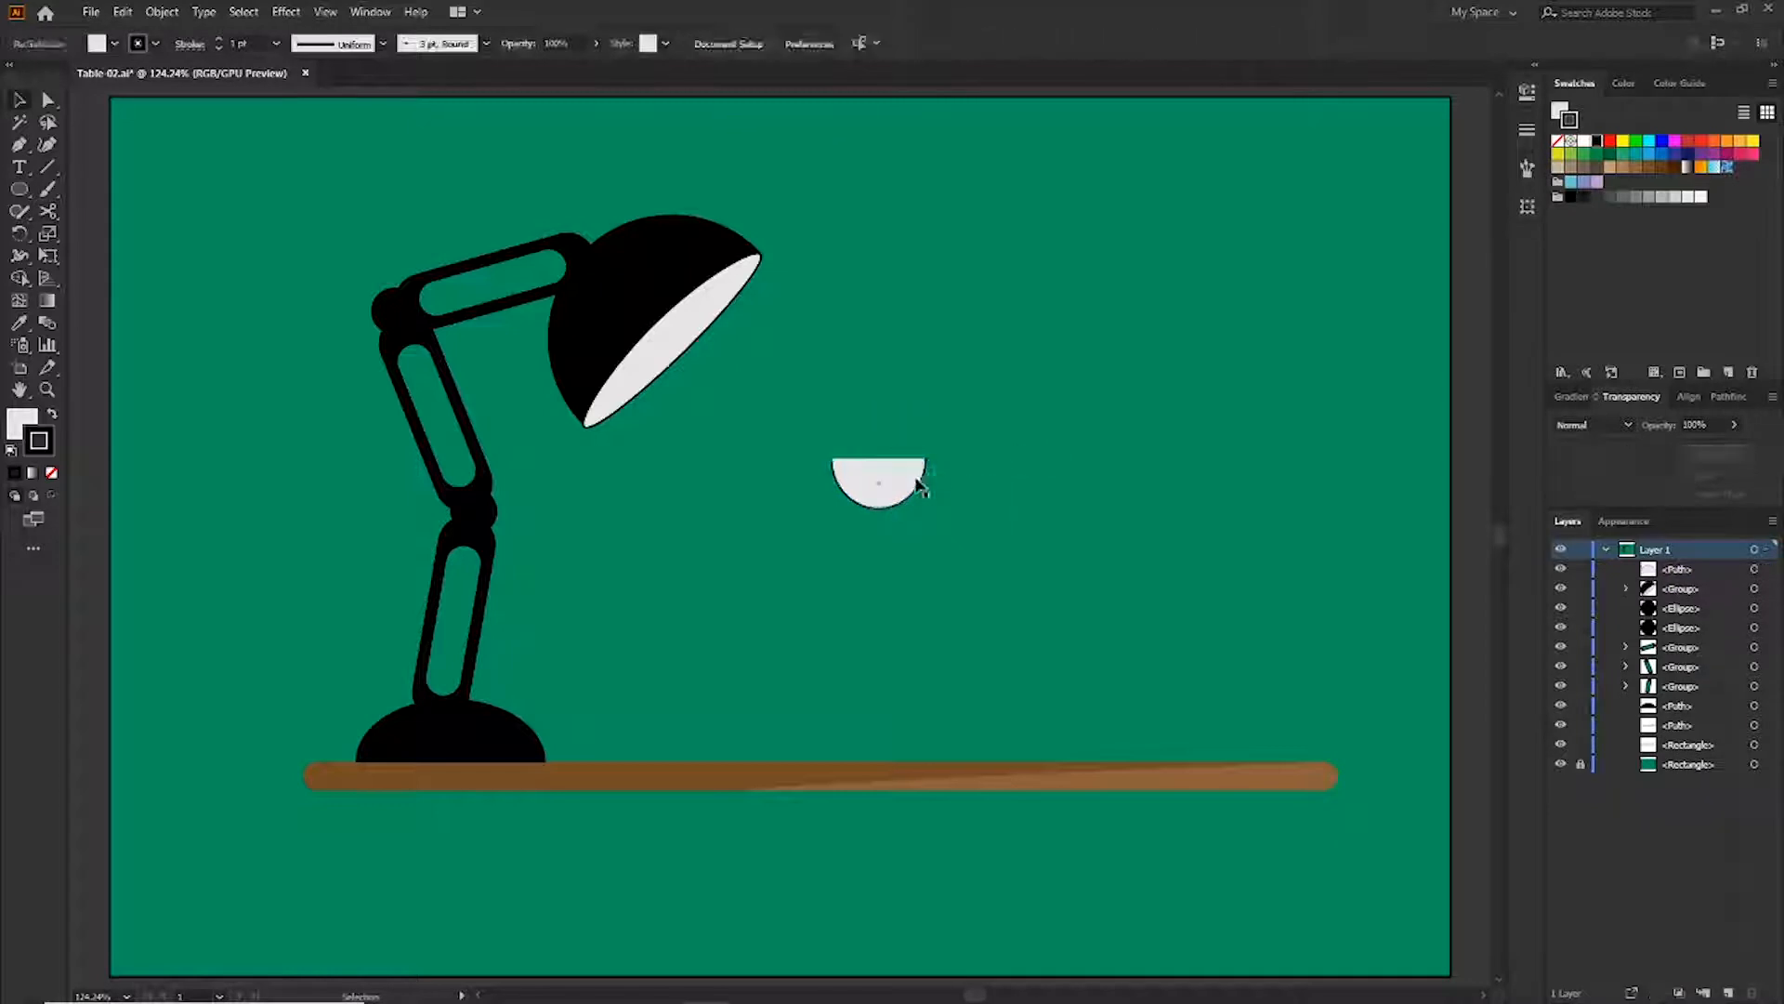
Fill the half circle yellow and place it inside the shade's opening as the bulb
click(920, 485)
click(1036, 495)
drag(906, 479, 694, 282)
drag(679, 354, 692, 344)
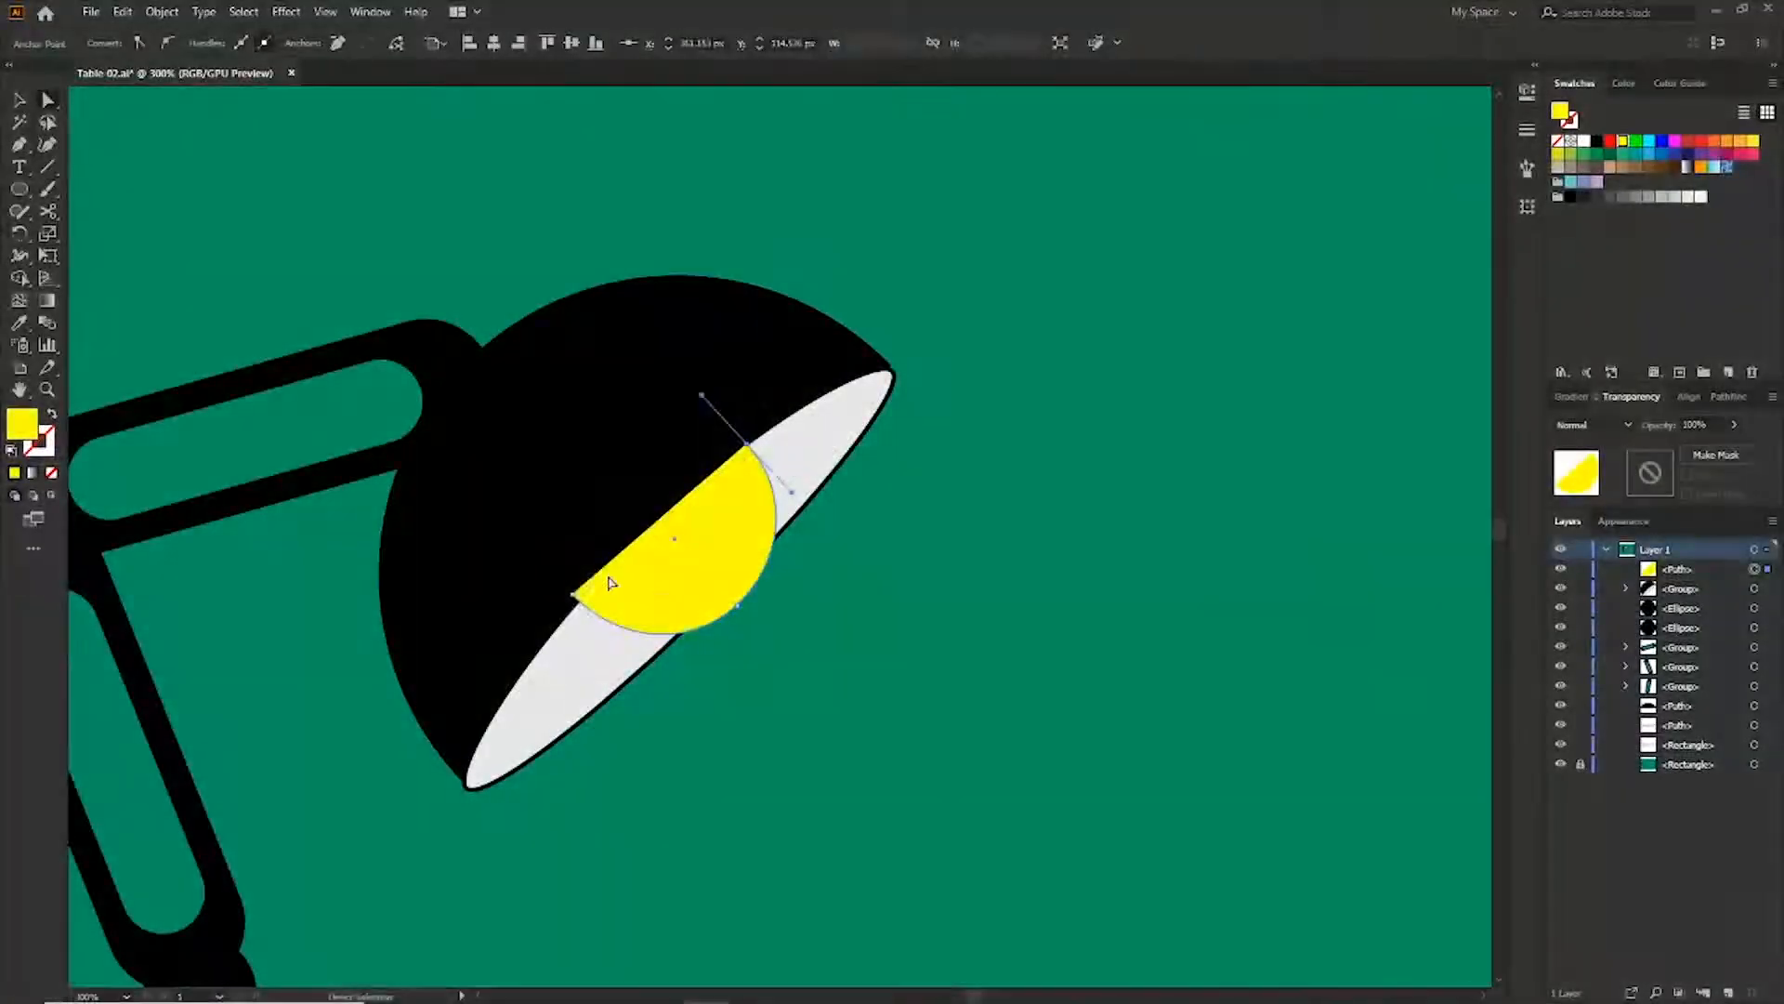
Drag the bulb's anchor points to reshape it along the shade's opening
drag(574, 600, 577, 605)
drag(738, 606, 710, 579)
drag(746, 447, 716, 469)
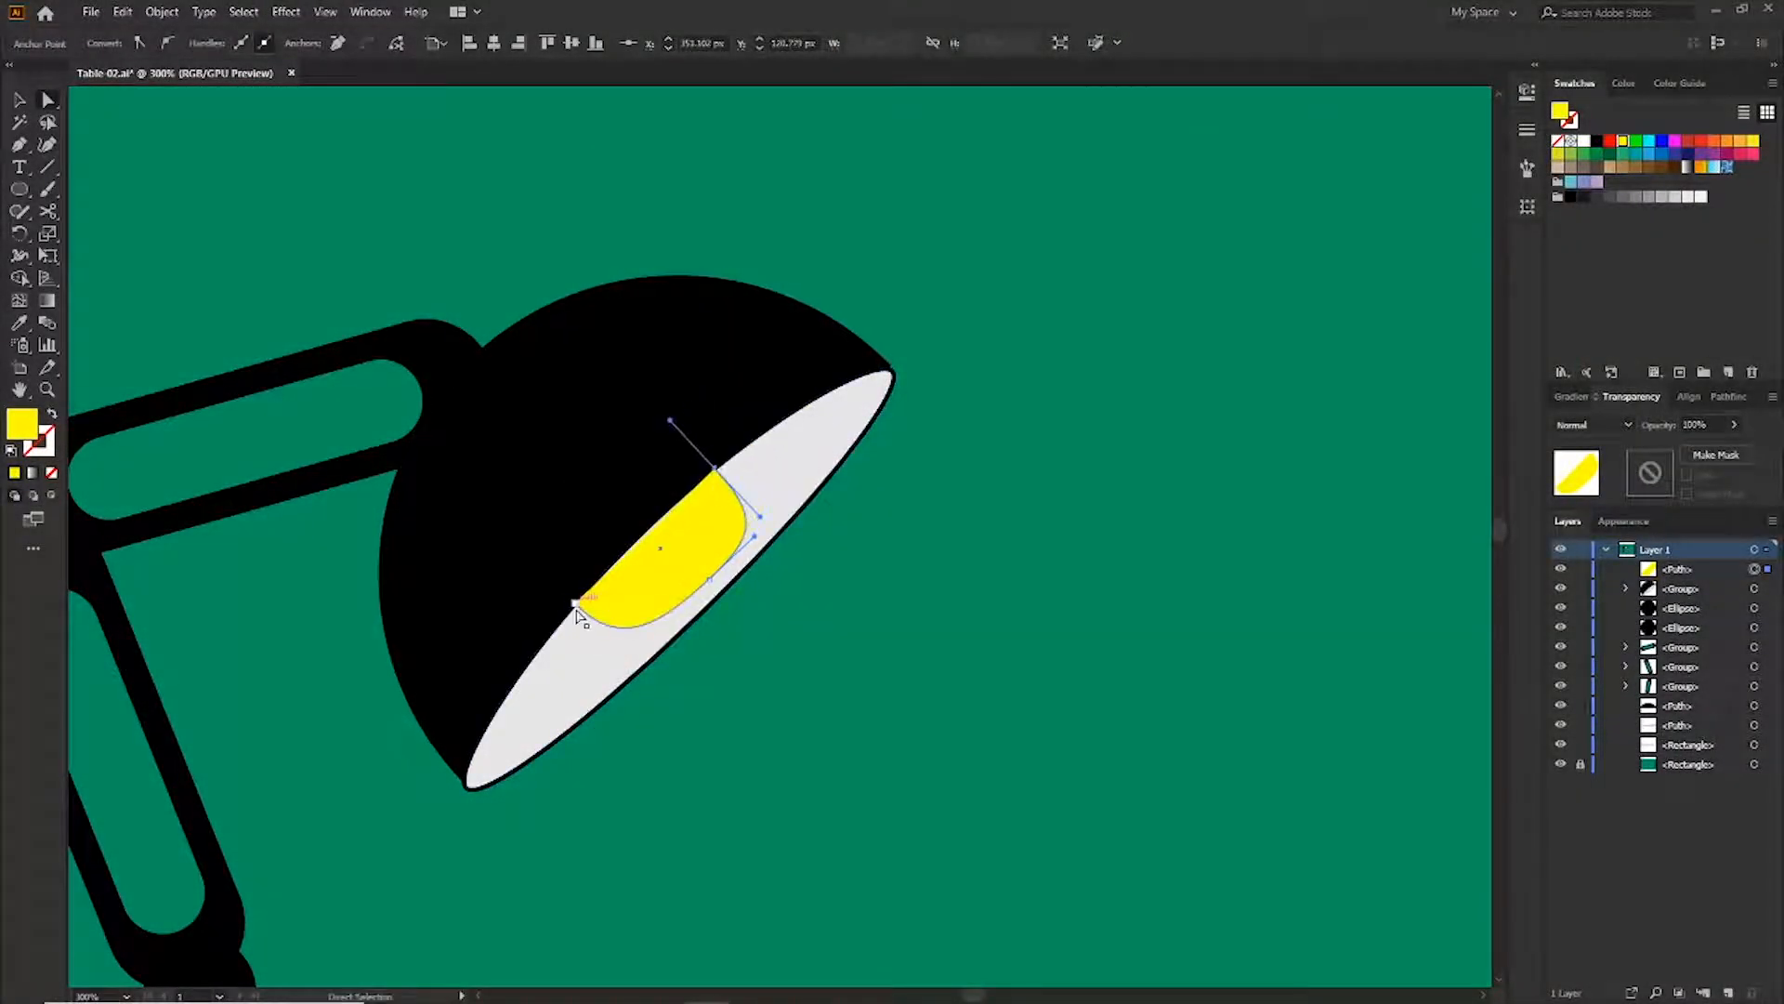
drag(577, 605, 597, 584)
click(873, 600)
Rotate the bulb slightly and nudge it down so it sits against the shade's rim
click(742, 517)
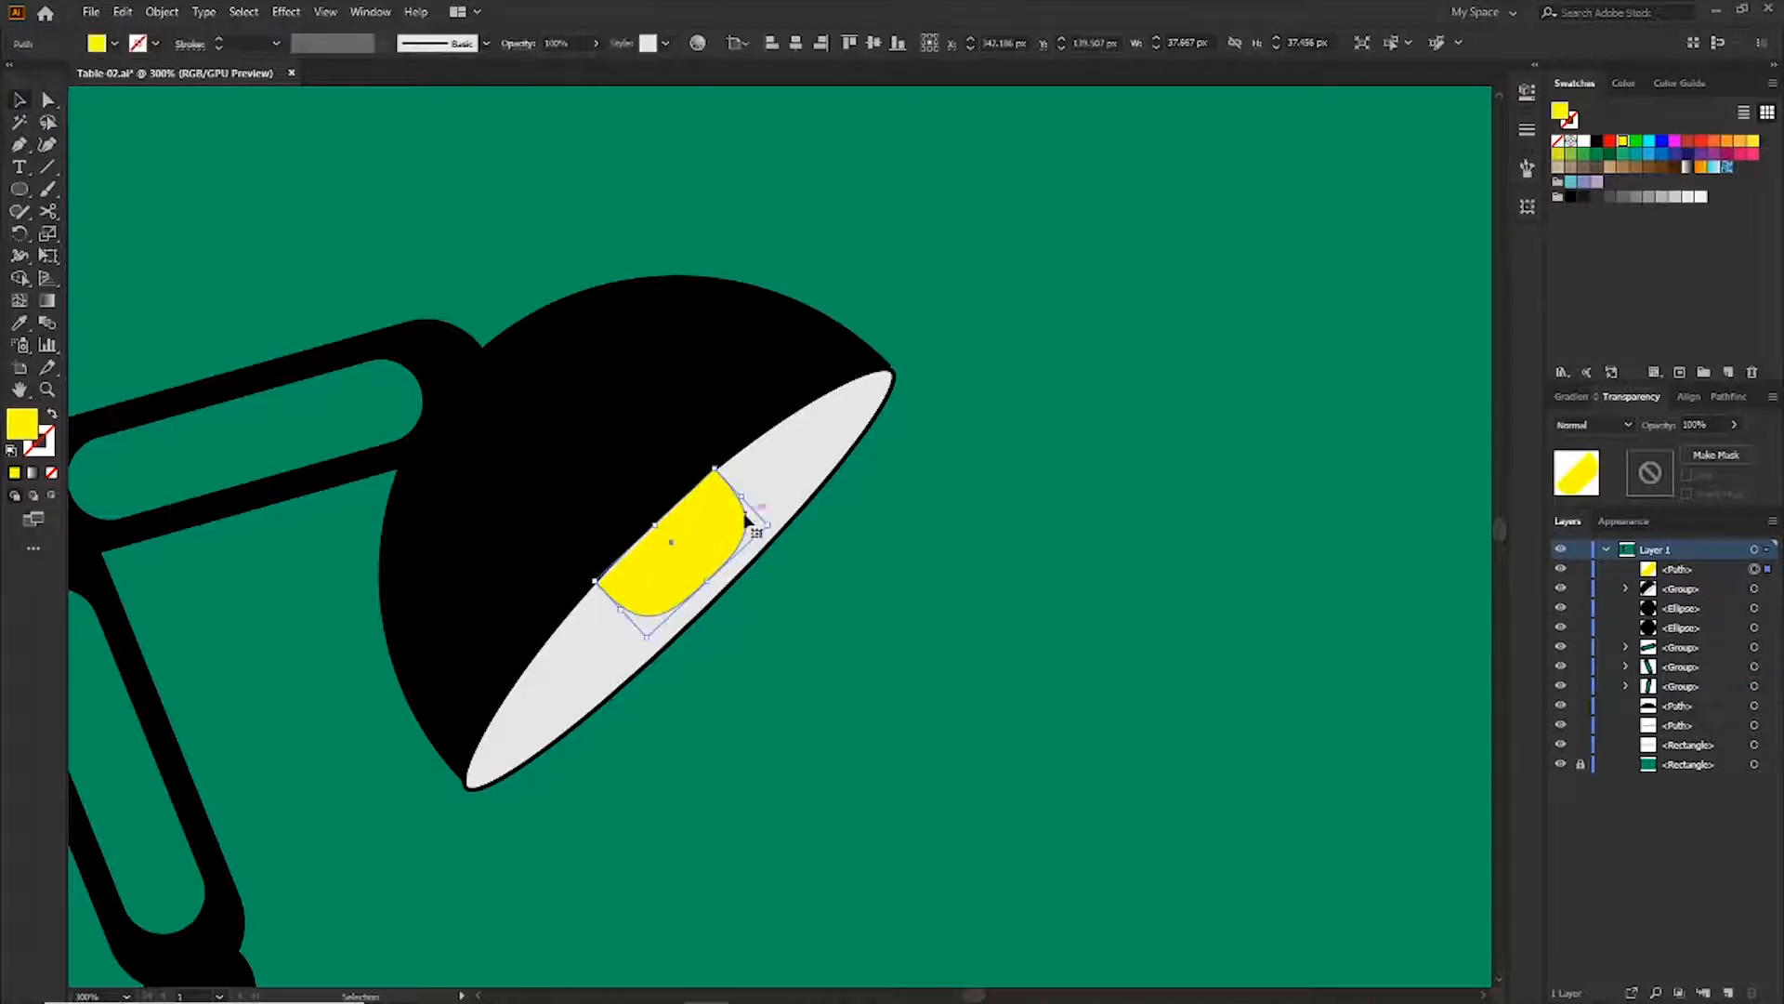
drag(769, 526, 716, 545)
click(915, 569)
click(695, 548)
key(Down)
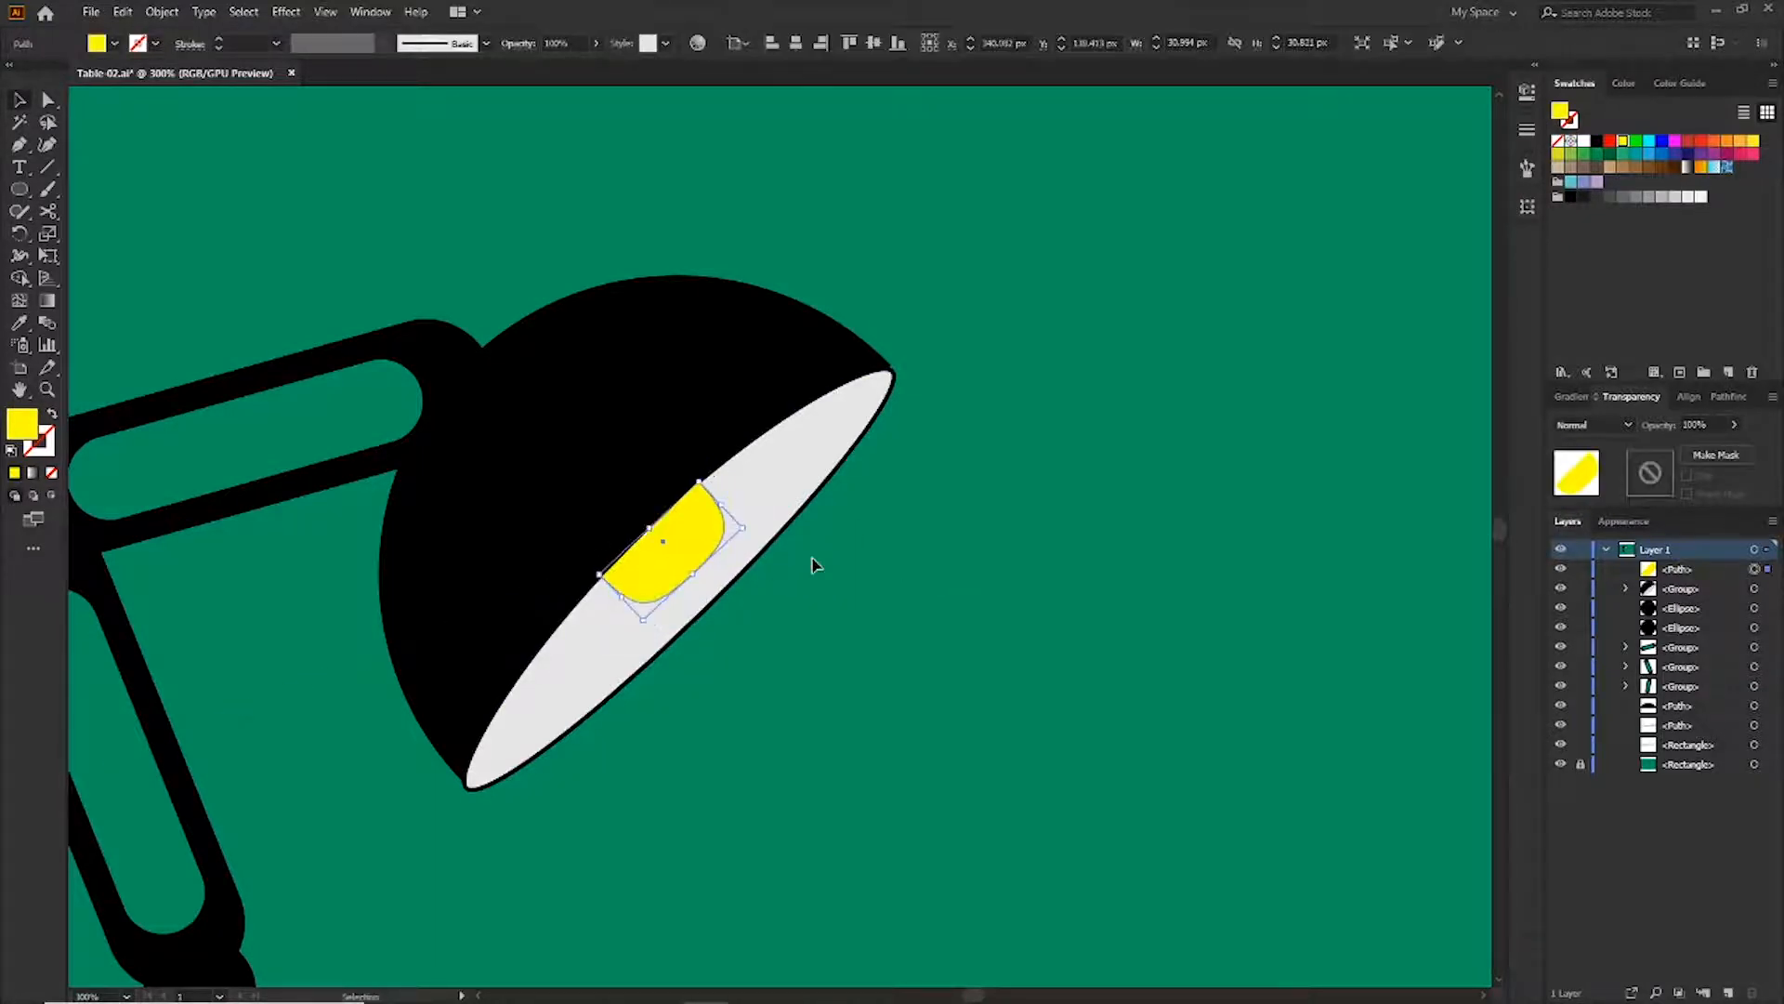
click(877, 559)
click(699, 541)
key(a)
click(699, 482)
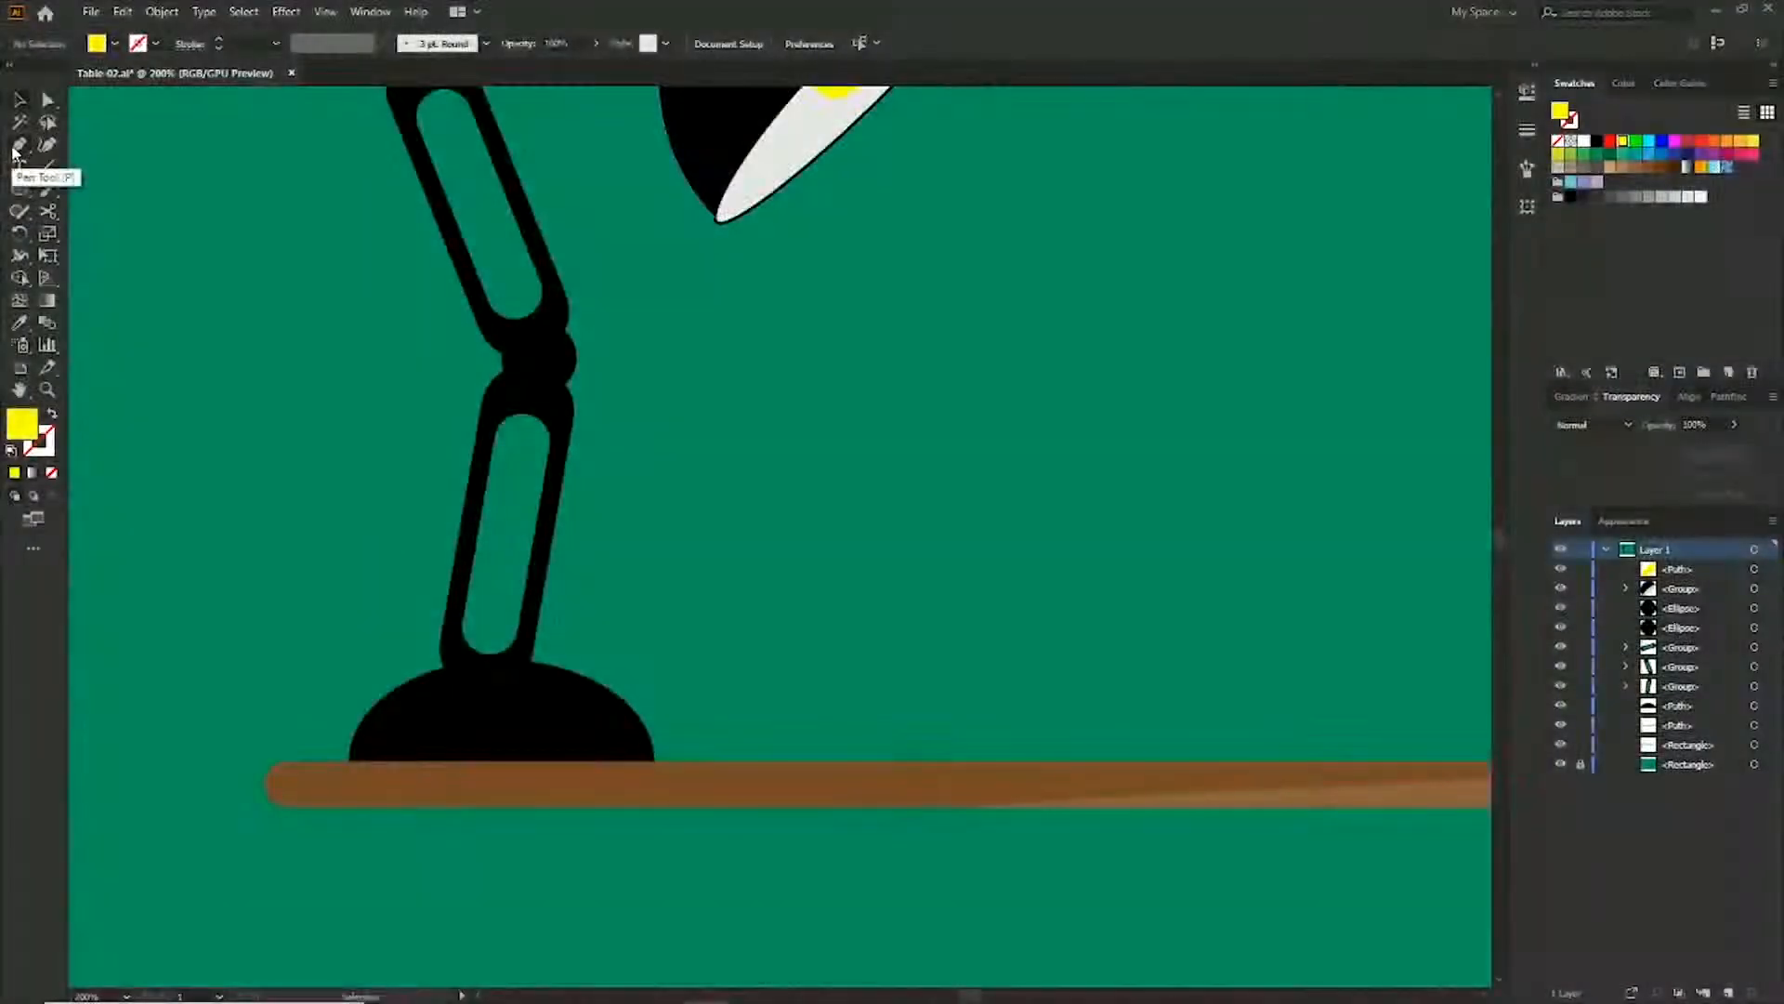
Trace a yellow crescent highlight over the right side of the lamp base with the Pen tool
click(528, 669)
drag(649, 748, 653, 785)
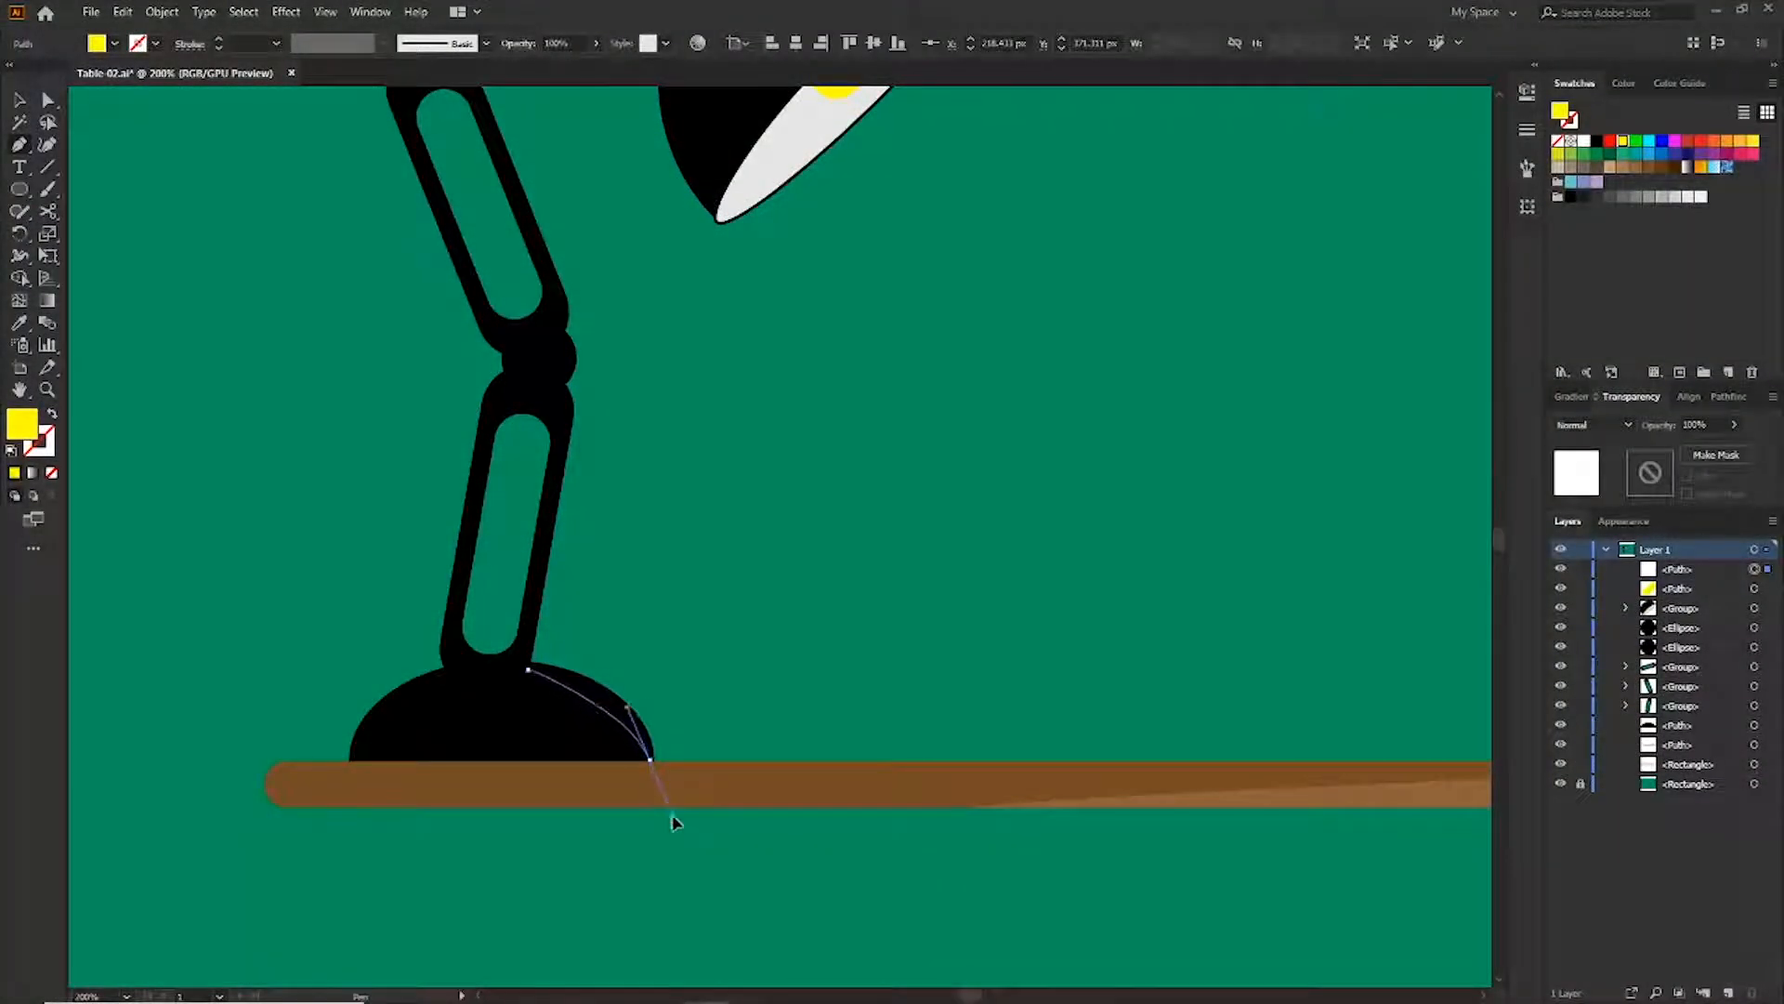
click(650, 761)
click(528, 760)
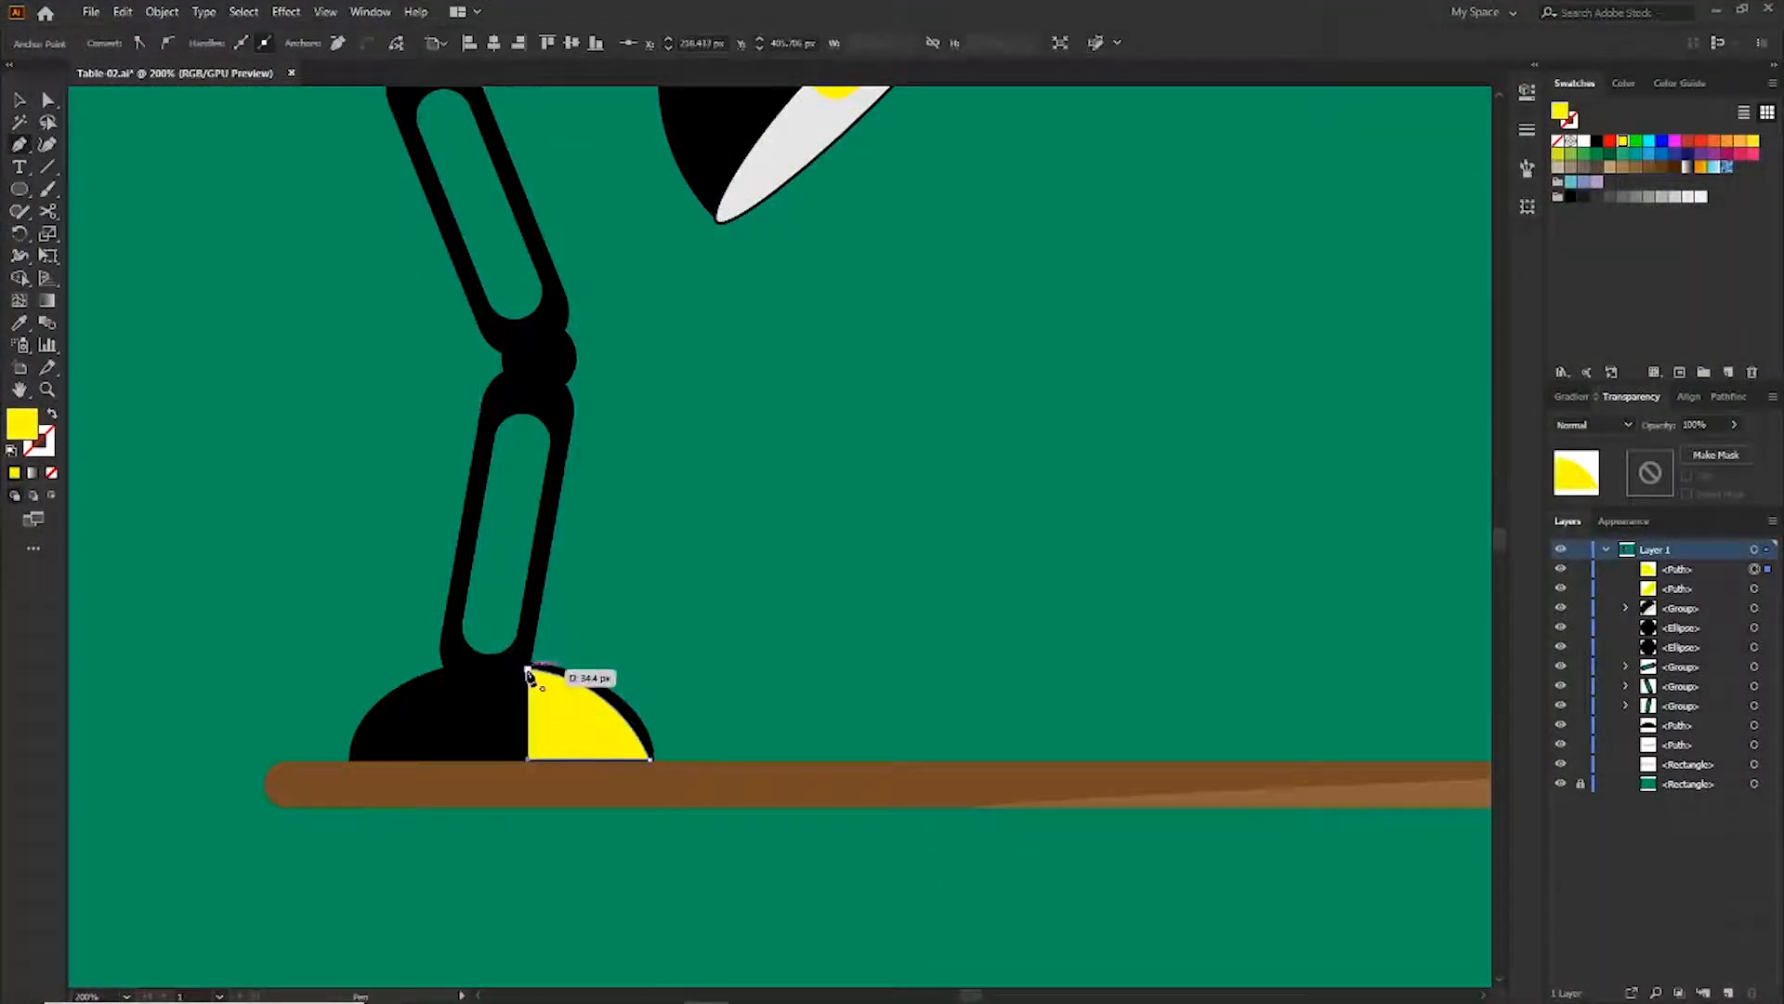
click(527, 669)
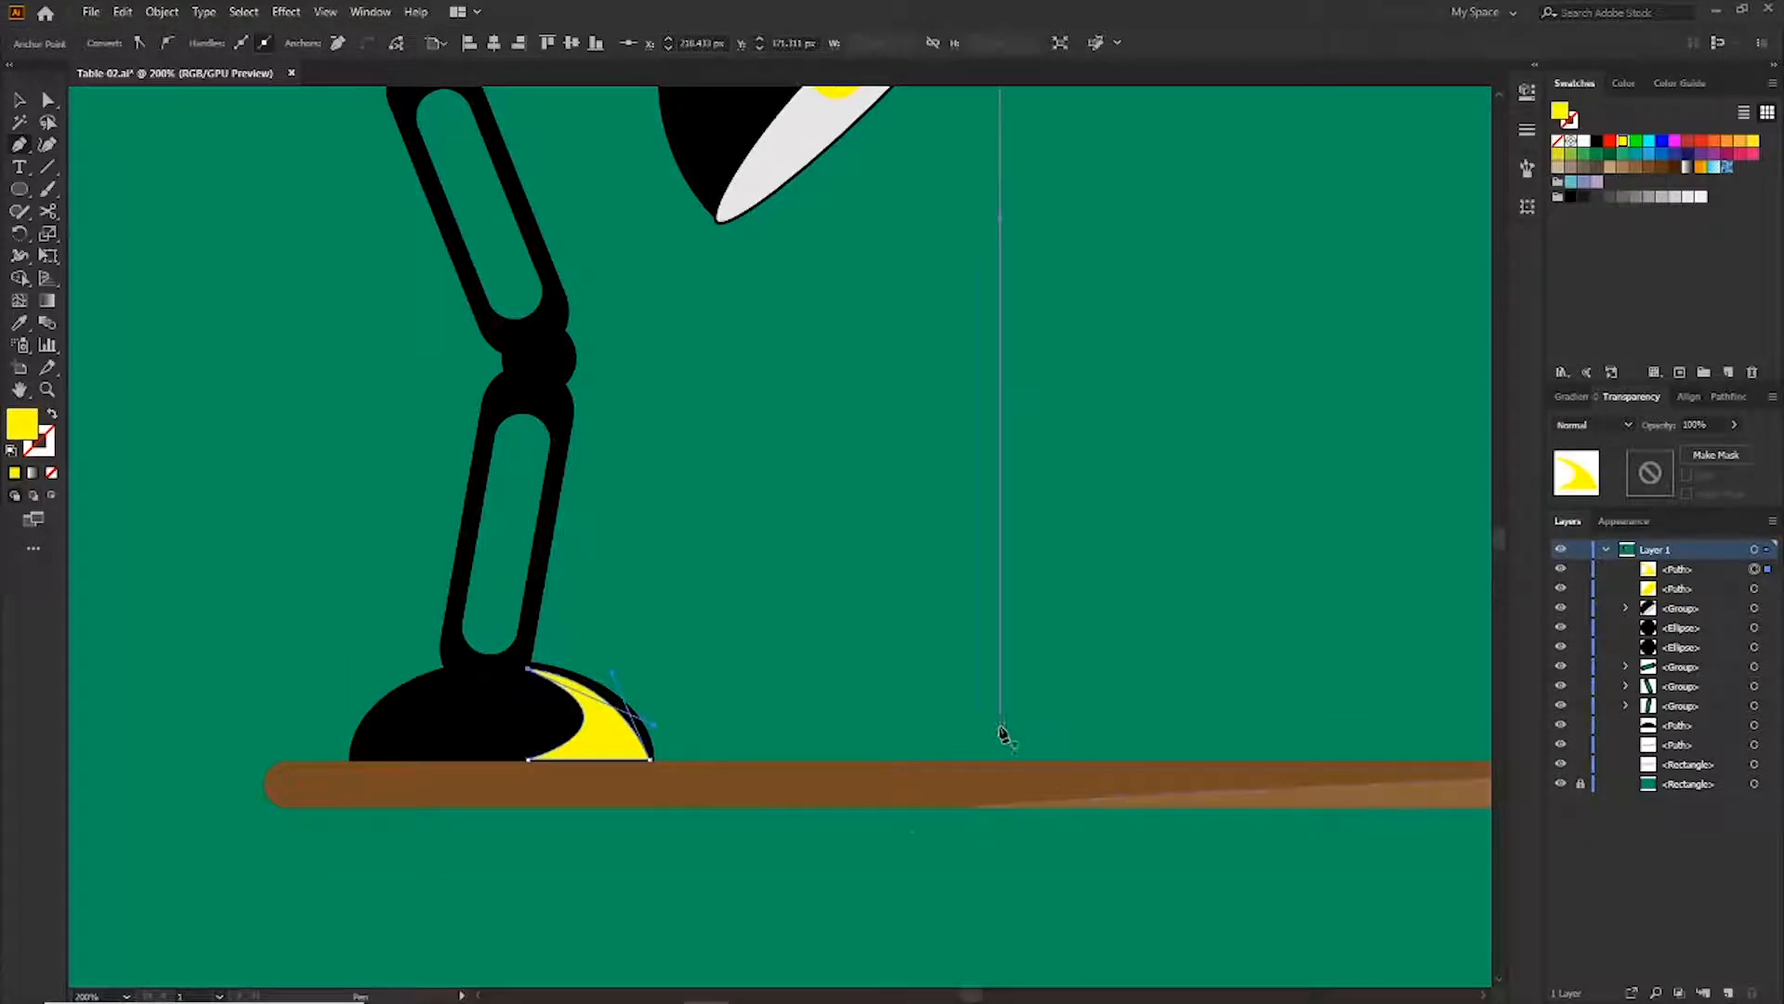
Apply a linear gradient fill to the base highlight
key(v)
click(1572, 396)
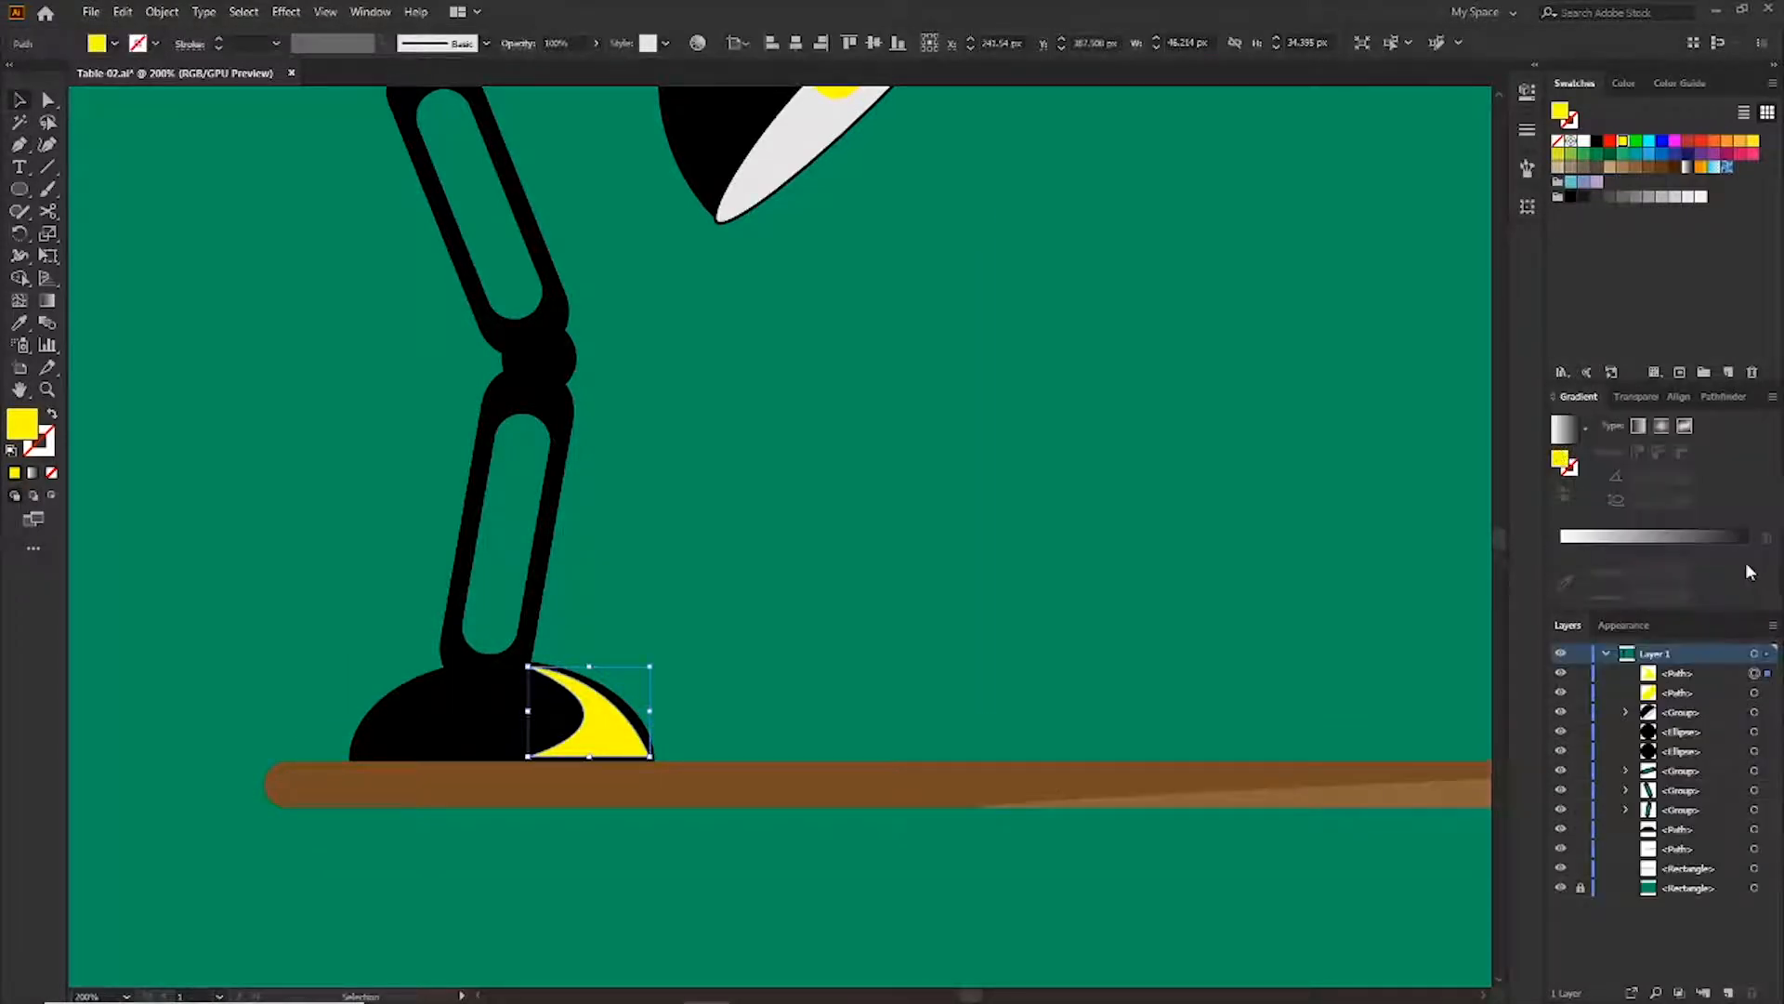
click(1689, 539)
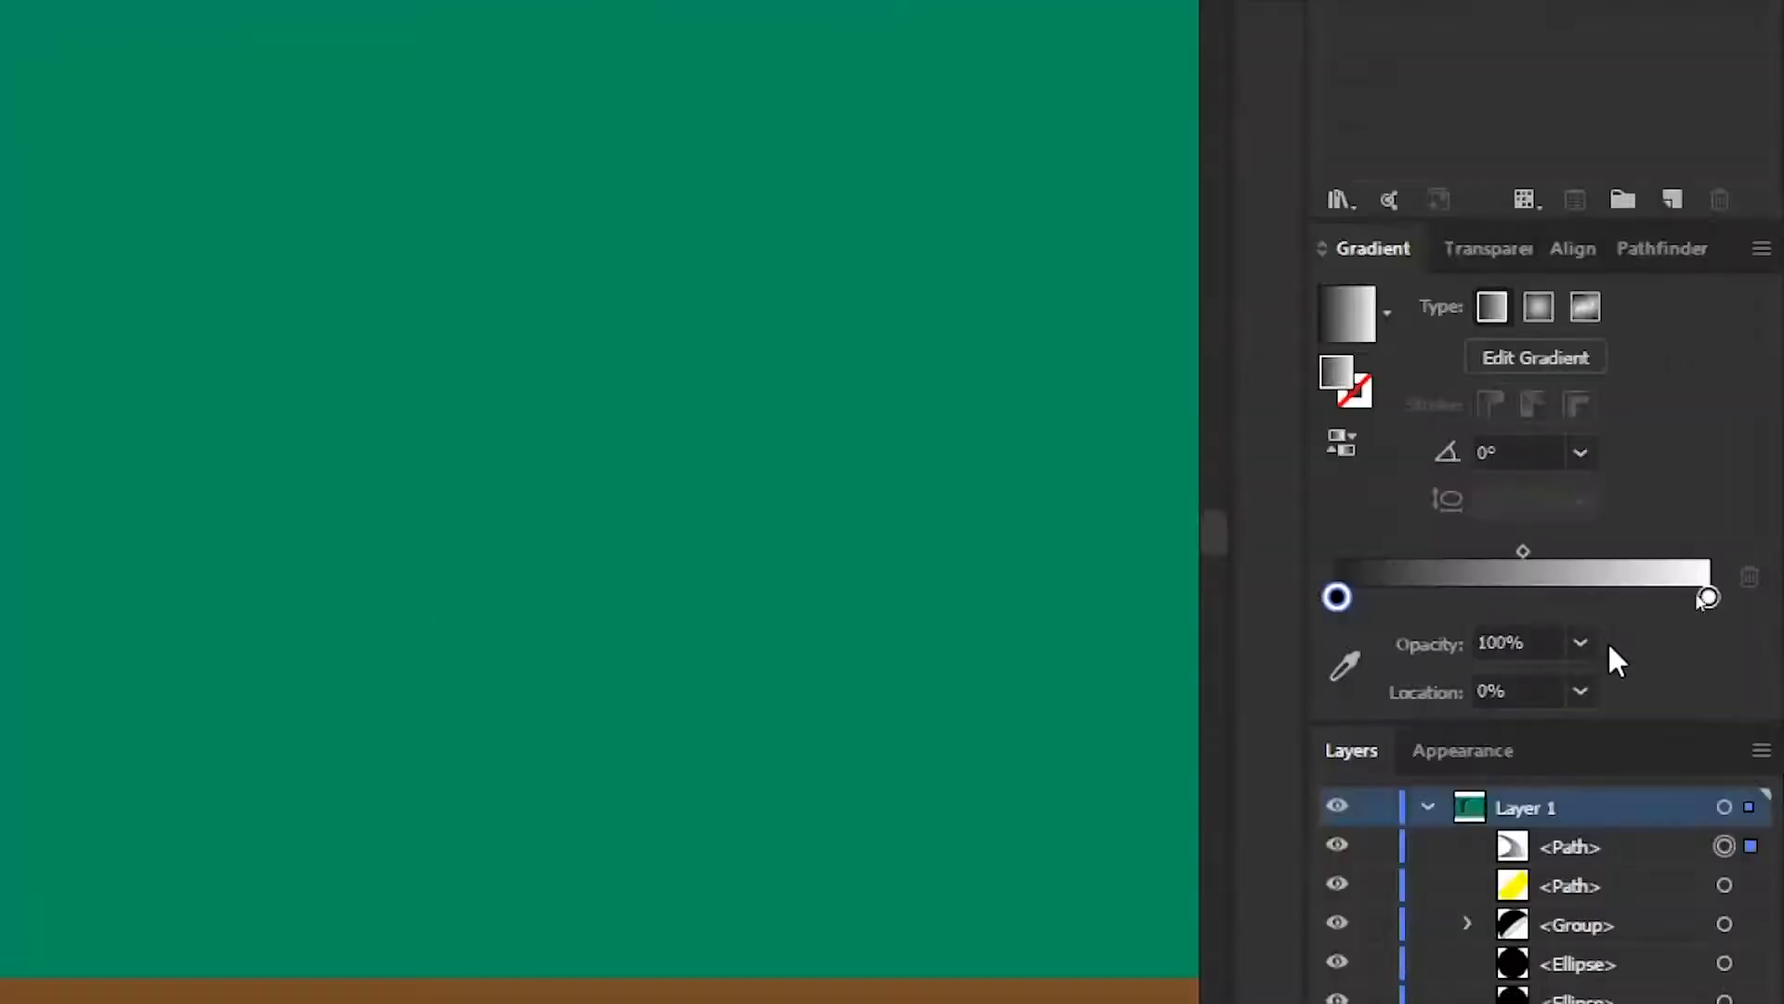
Set the base highlight gradient's end stop to 0% opacity and drag the gradient diagonally across it
click(1580, 643)
click(1617, 678)
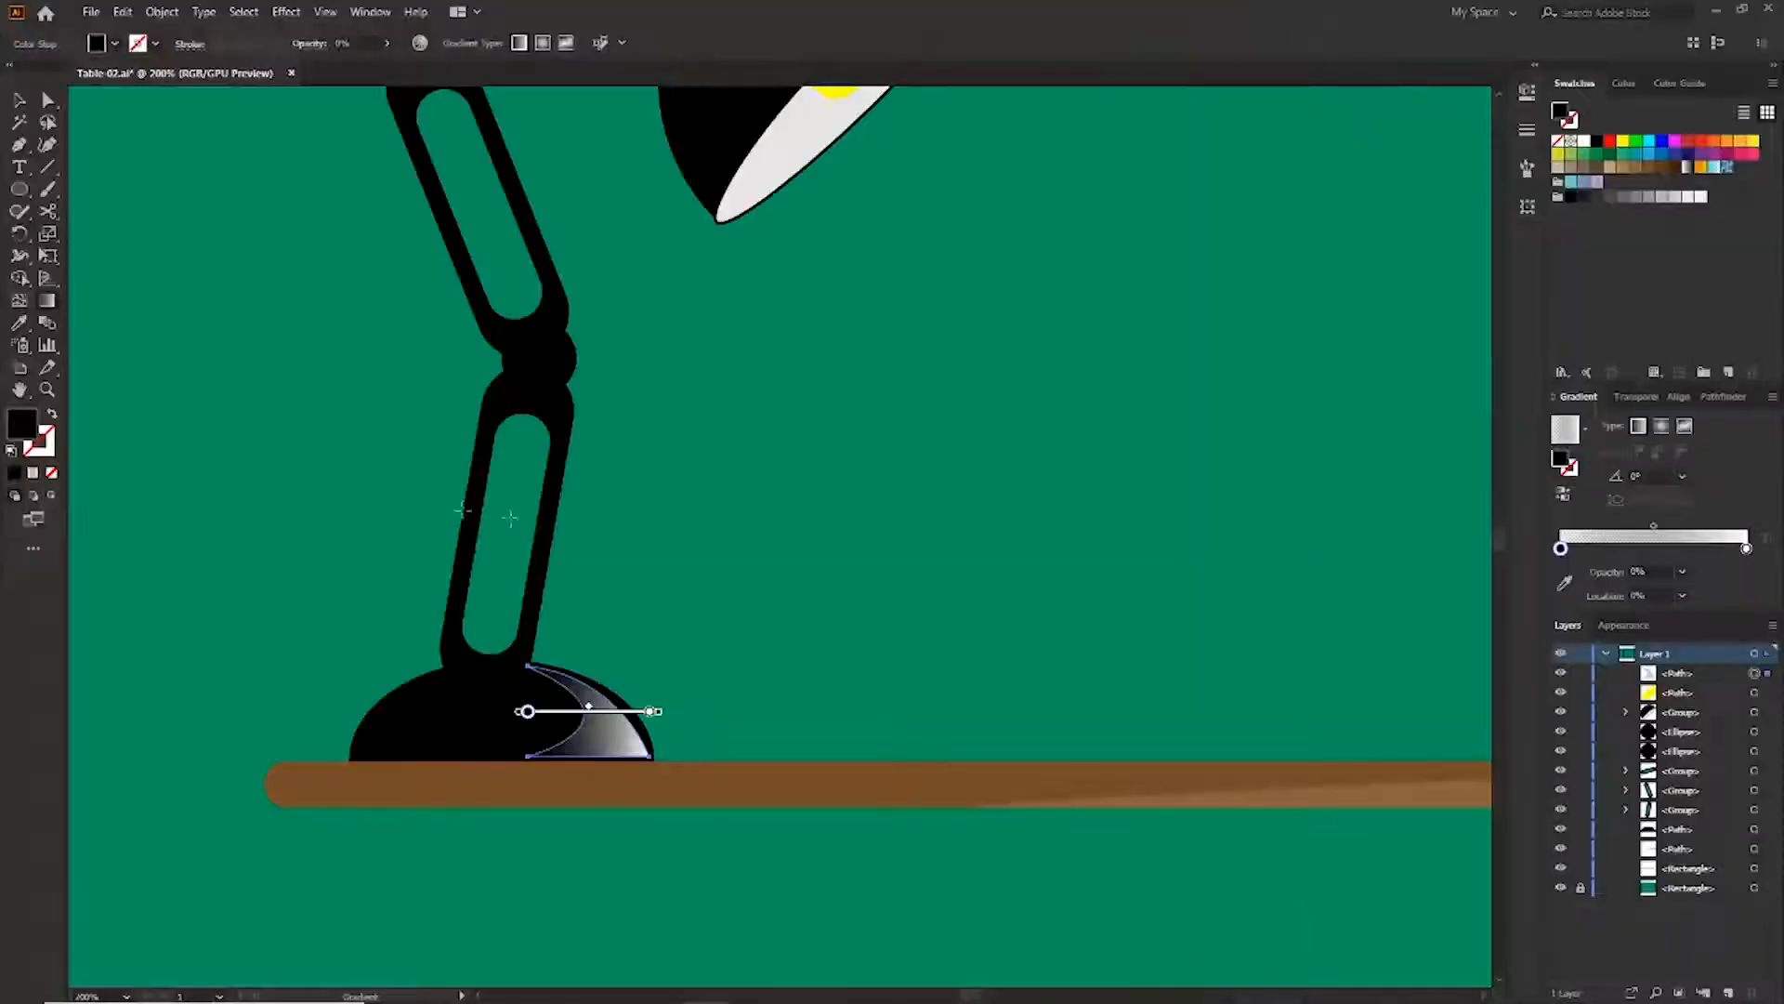
mouse_move(459, 842)
mouse_down()
mouse_move(765, 486)
mouse_move(757, 394)
mouse_move(721, 402)
mouse_move(700, 336)
mouse_move(692, 353)
mouse_move(749, 371)
mouse_up()
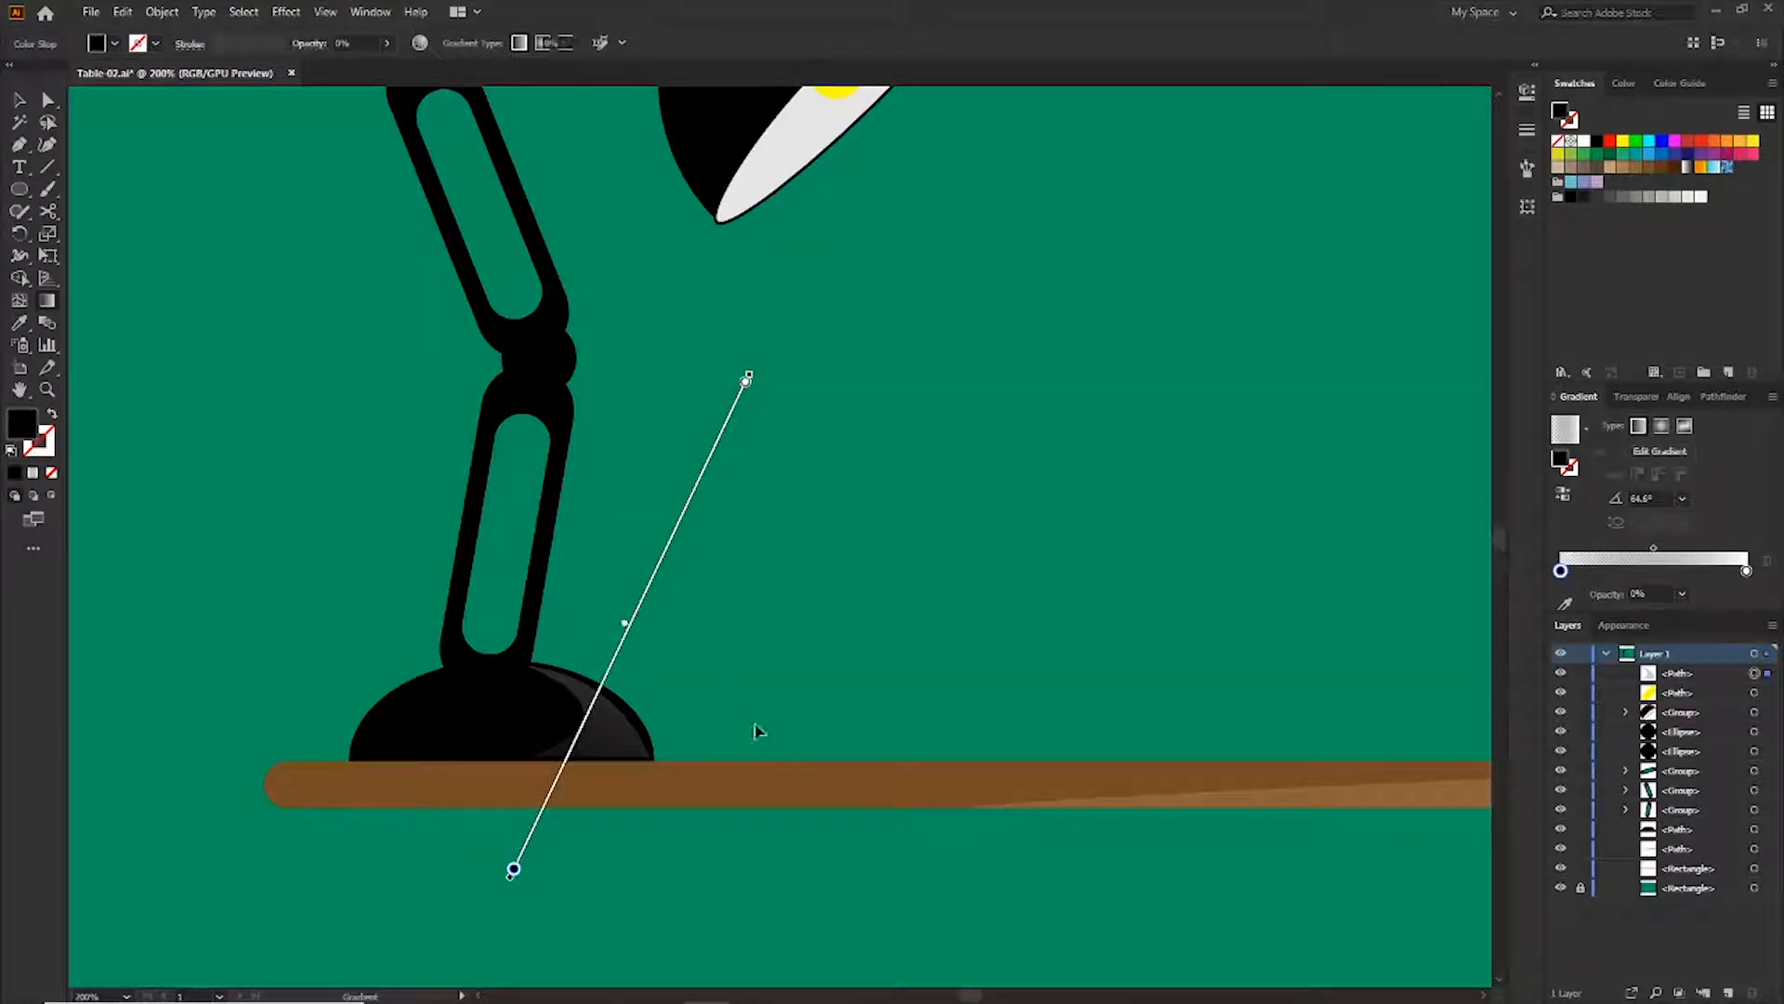
Trace a thin highlight strip along the right edge of the lower arm with the Pen tool
key(v)
click(1636, 401)
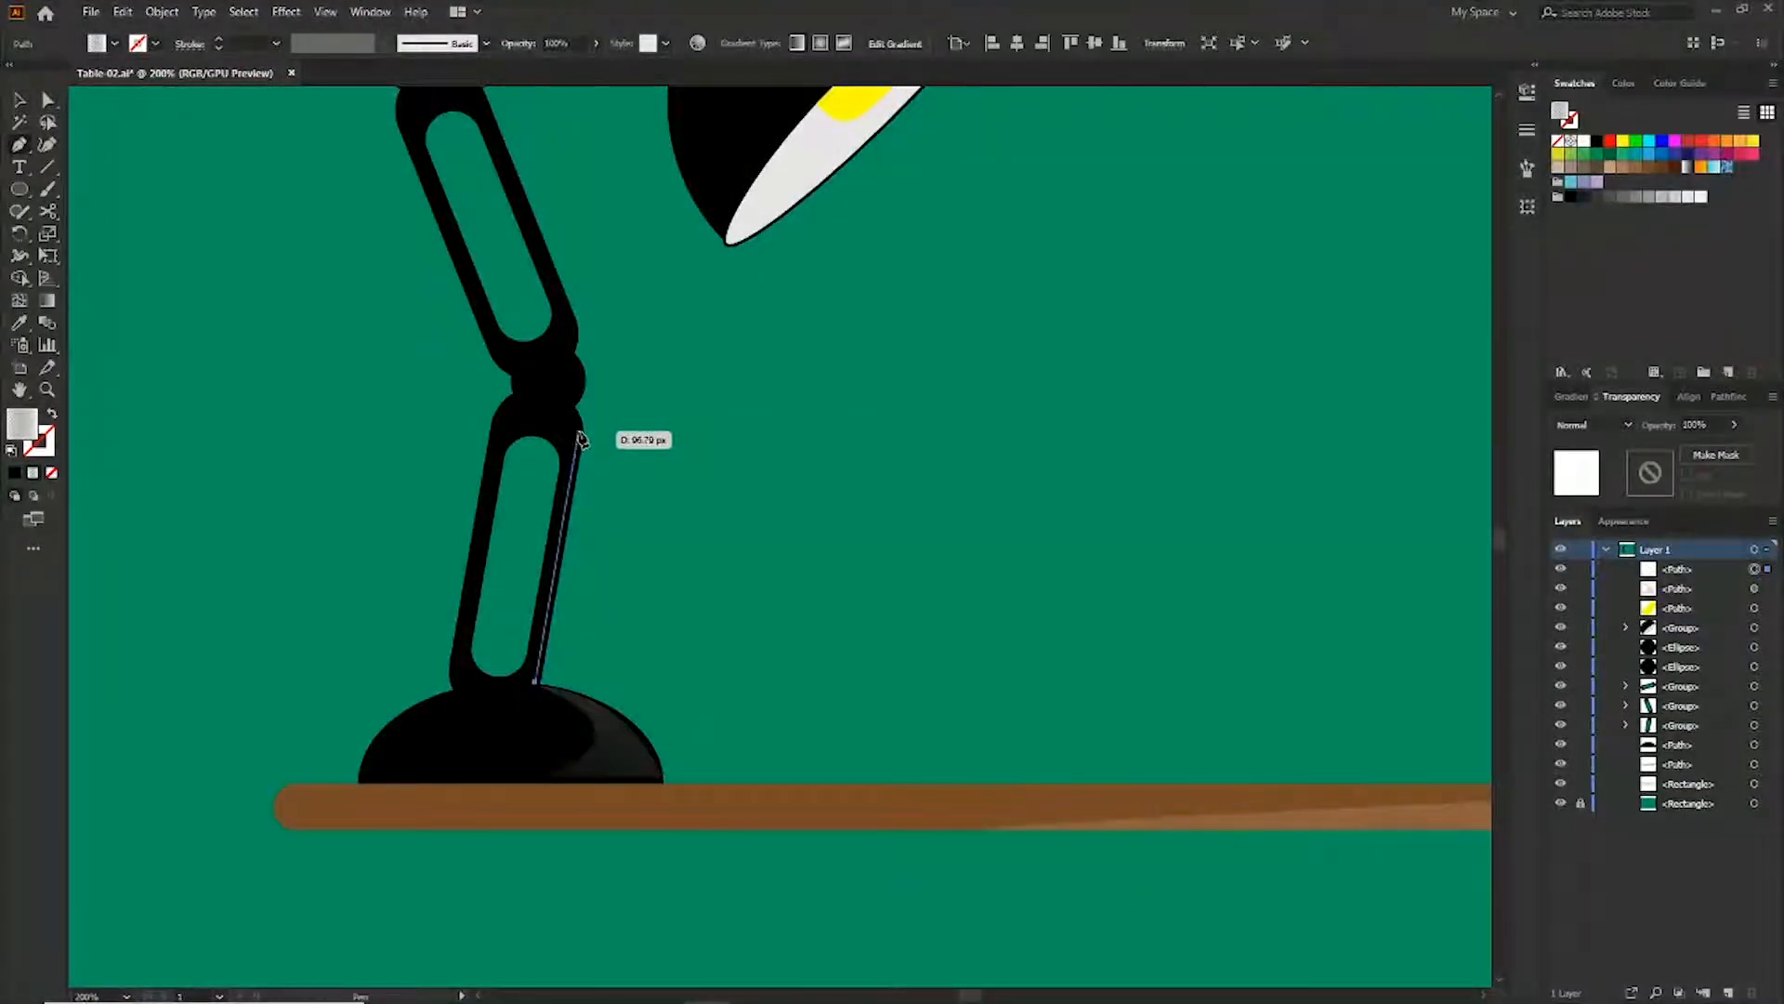
click(579, 436)
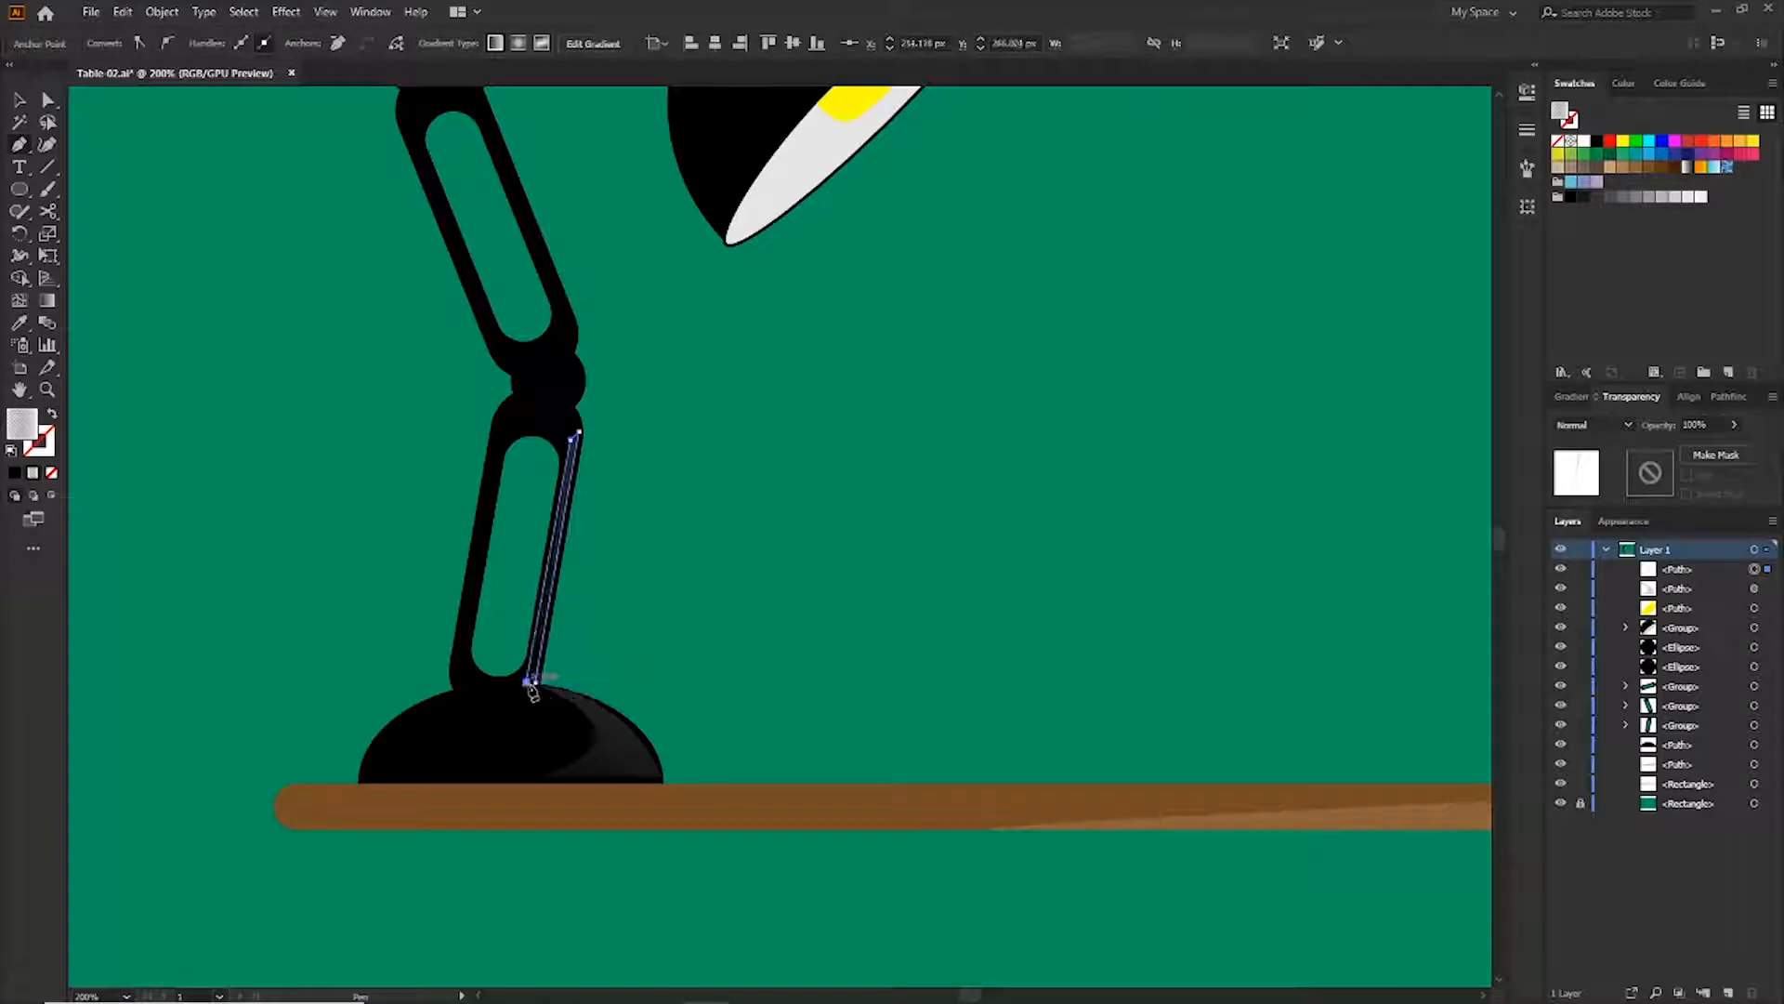
key(v)
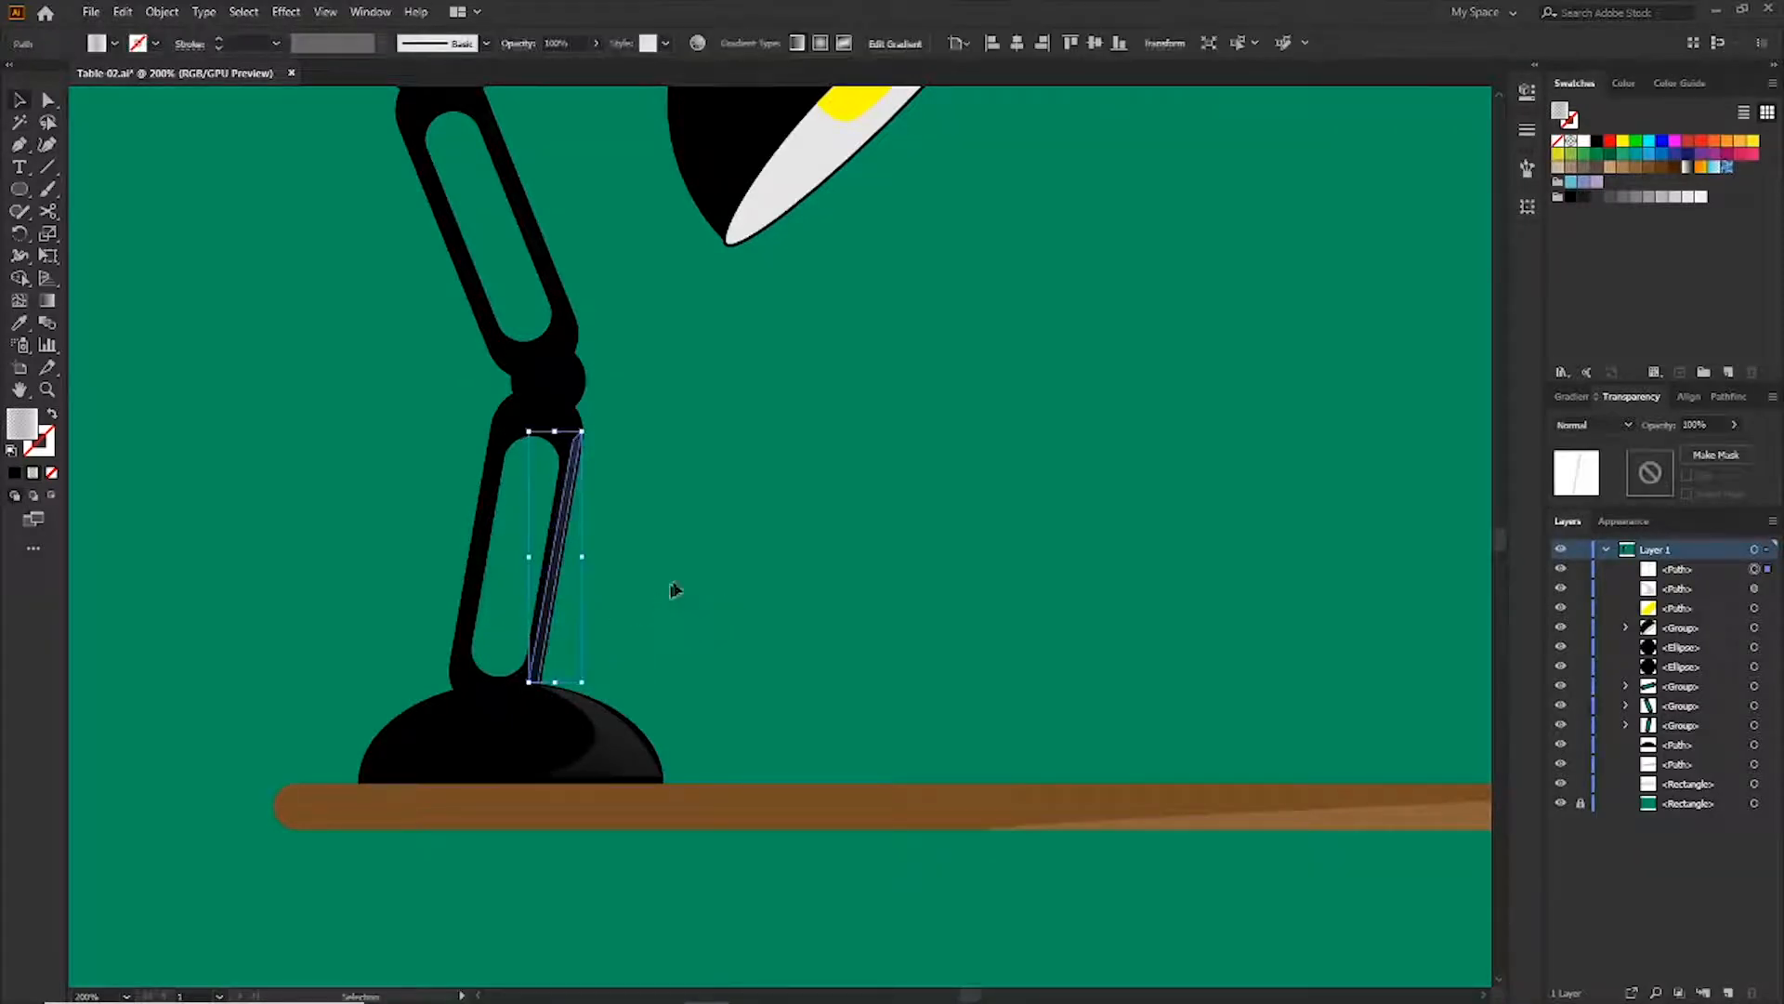
Apply a fading gradient fill to the lower arm highlight strip and adjust its direction
click(630, 669)
key(g)
drag(598, 609, 490, 351)
drag(673, 394, 350, 795)
drag(366, 709, 958, 234)
key(v)
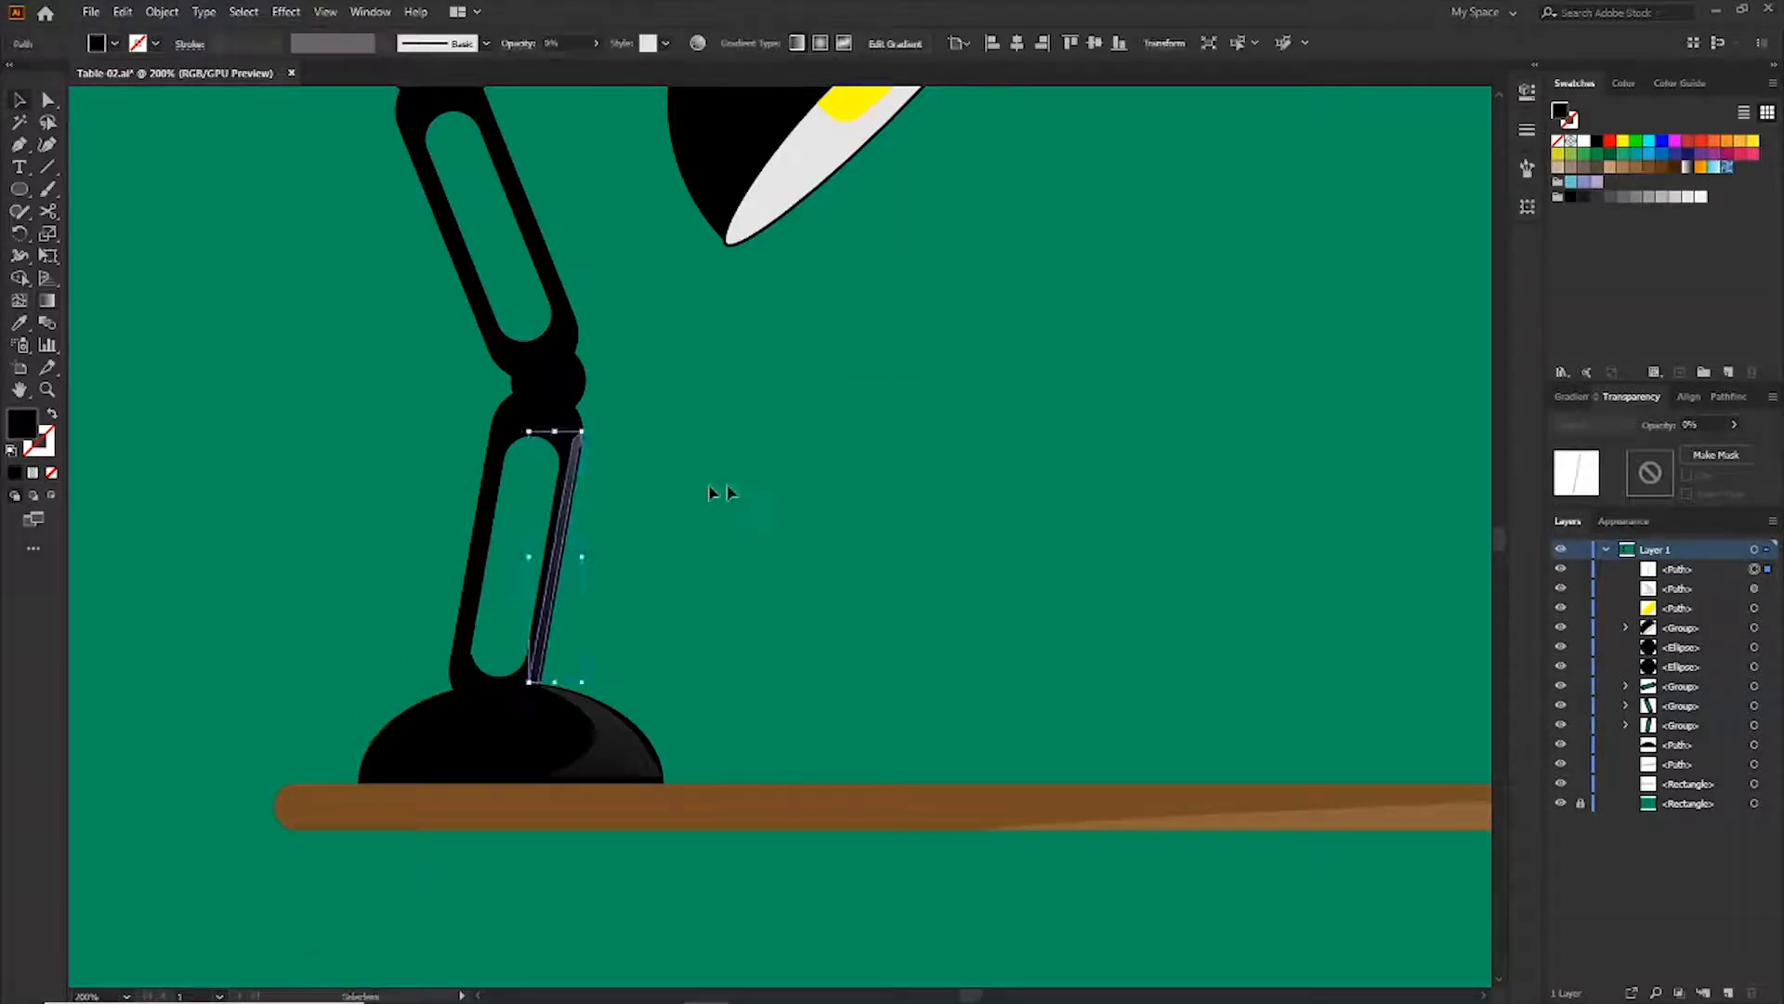
drag(768, 384, 855, 598)
key(ctrl+shift+a)
Zoom in and trace a small crescent highlight on the elbow joint with the Pen tool
key(ctrl+equal)
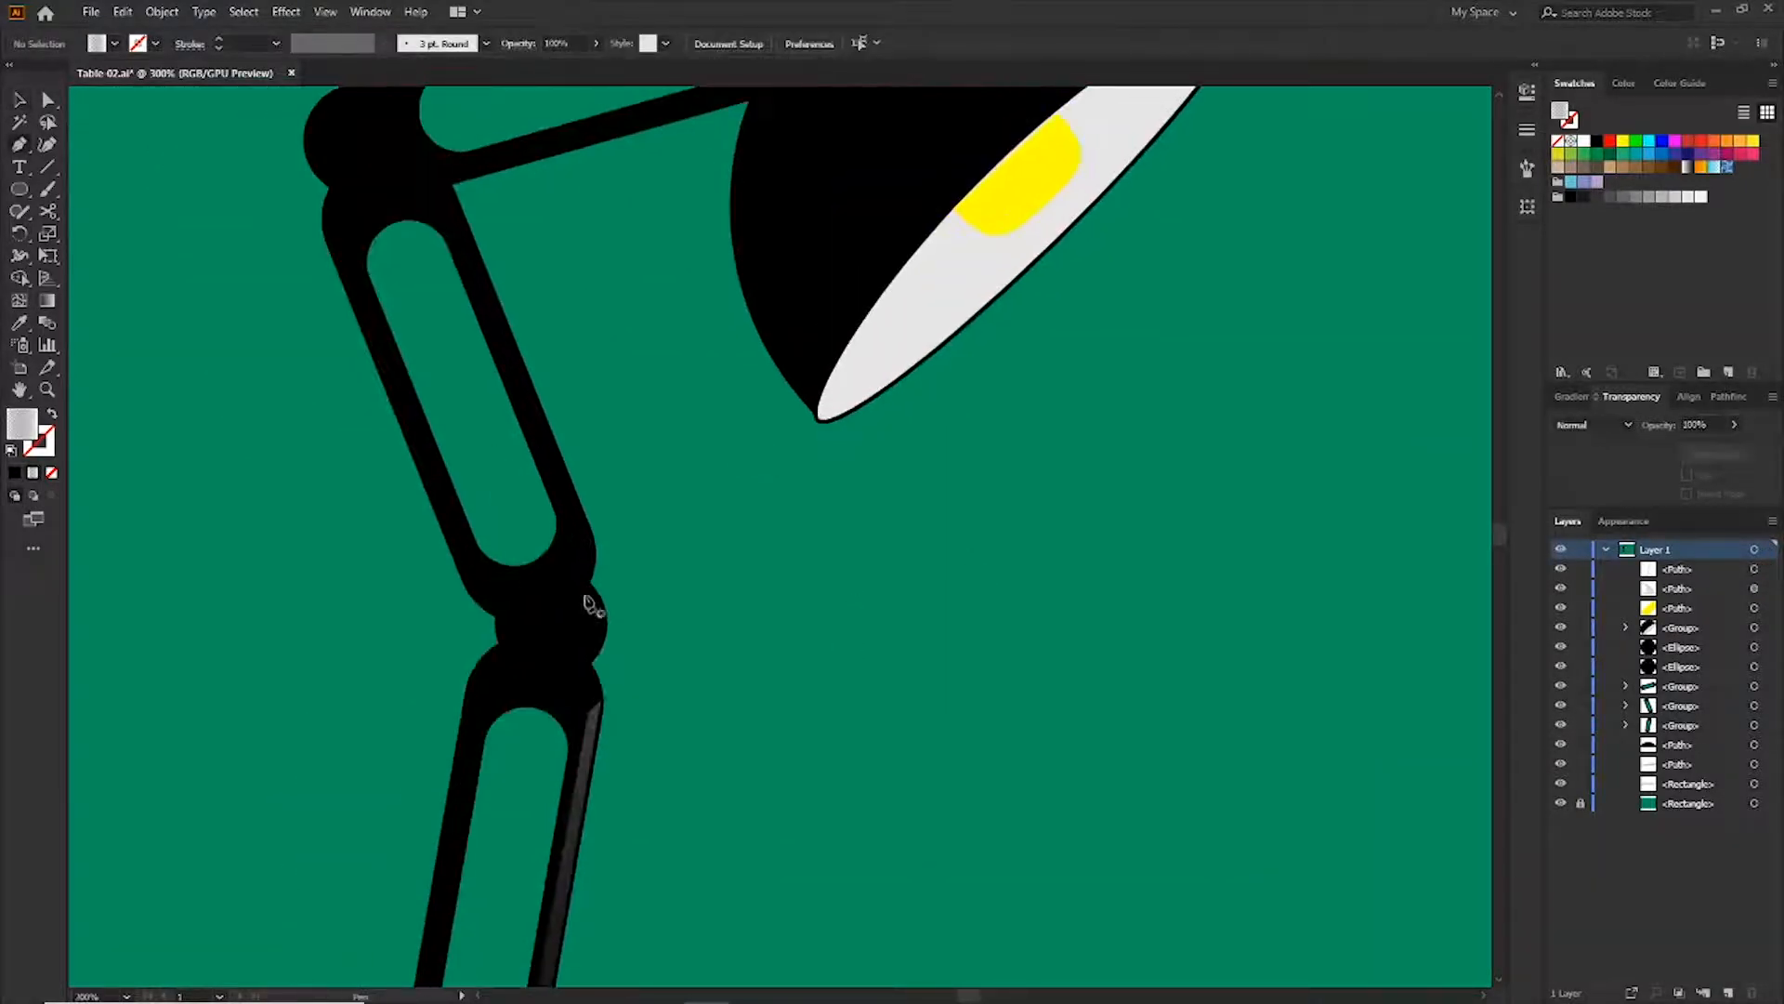
click(579, 592)
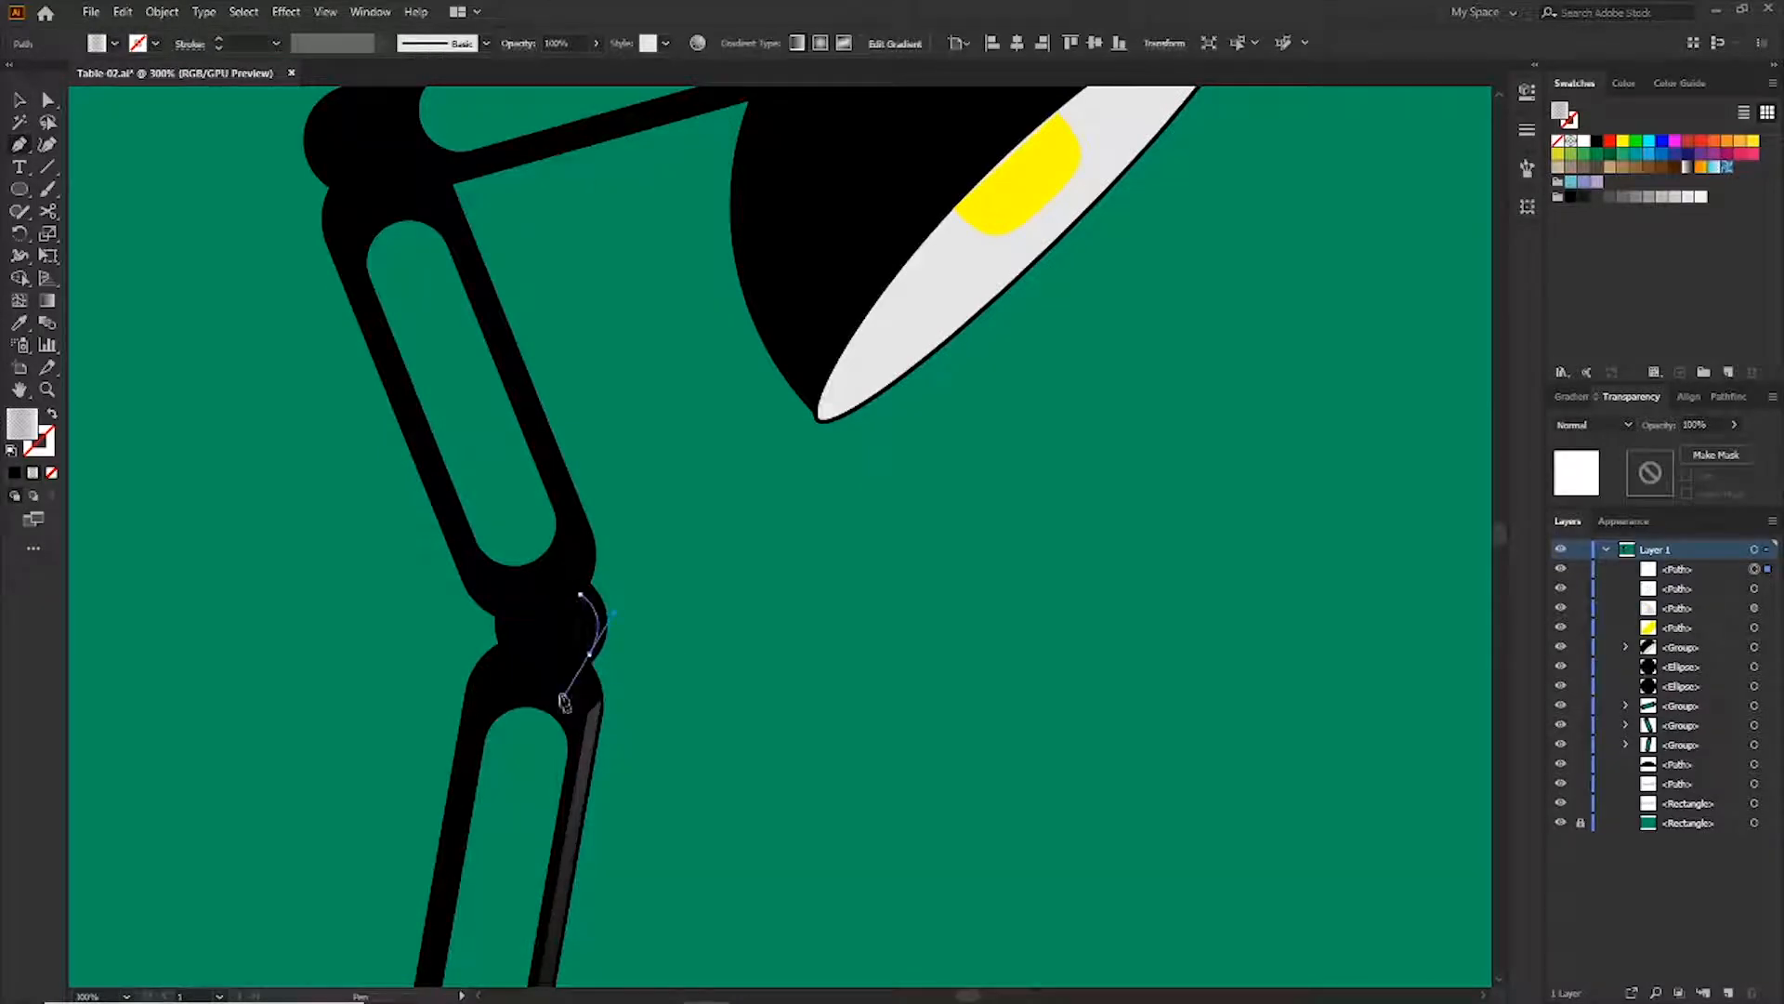
drag(564, 699, 564, 696)
click(590, 655)
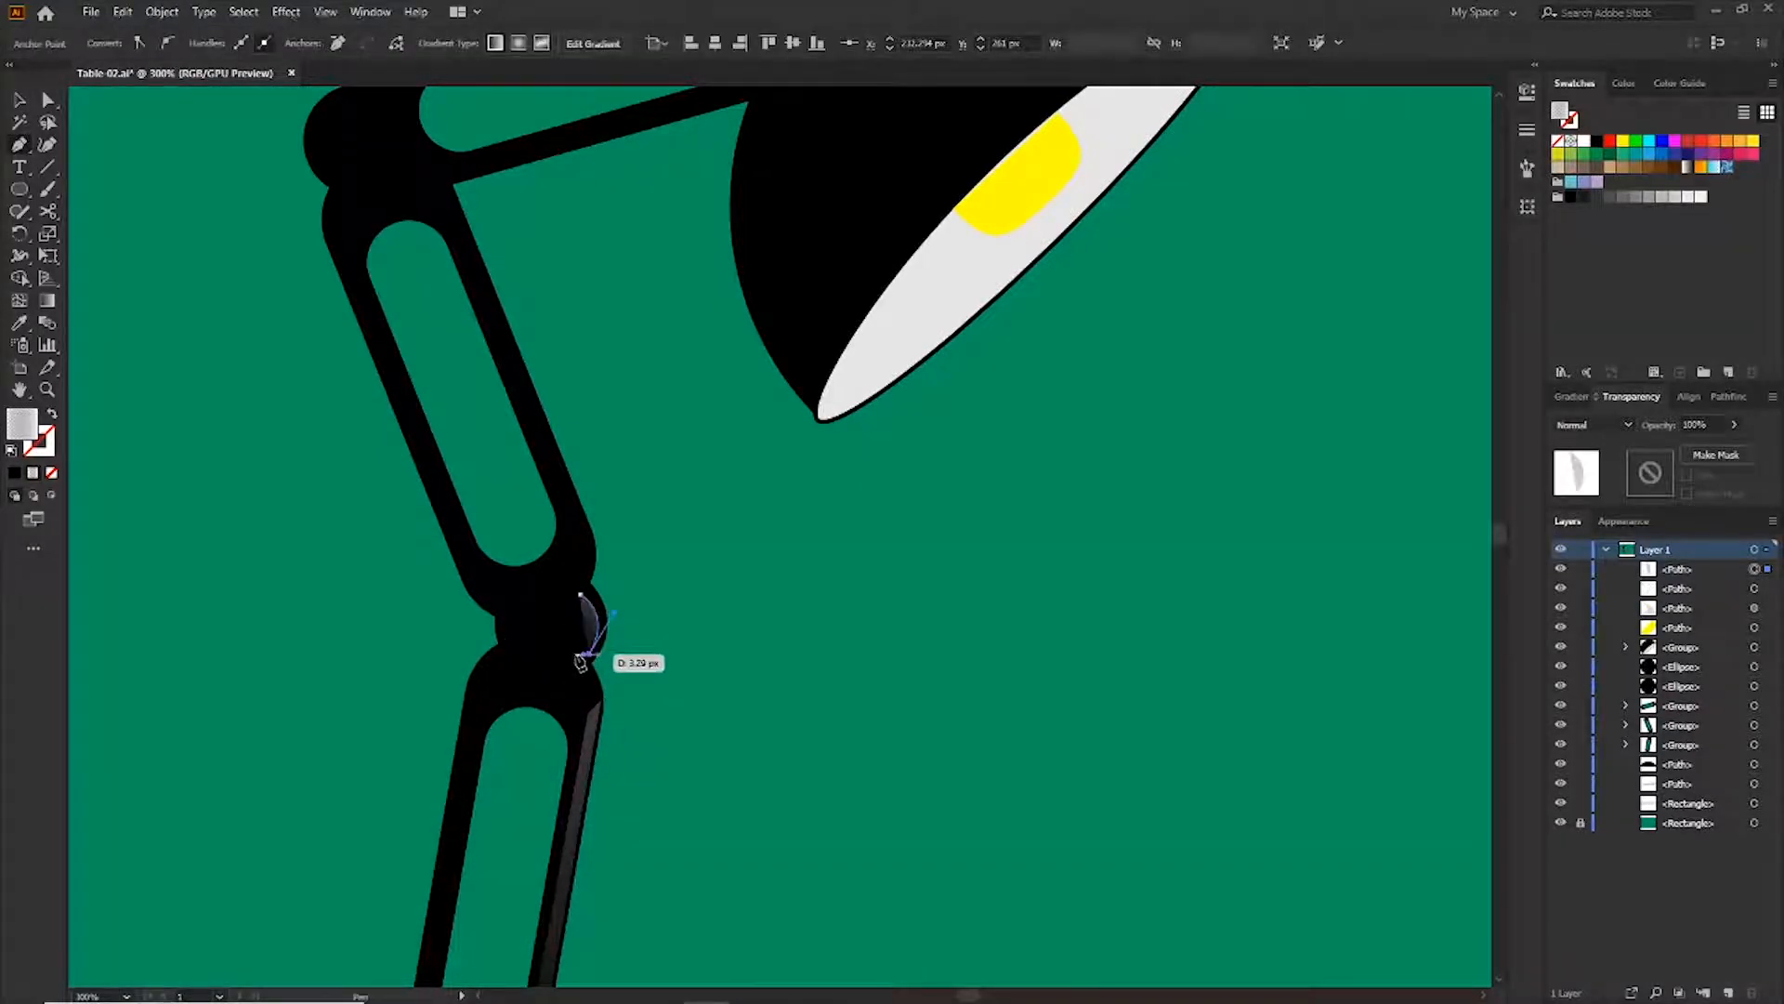
click(579, 592)
click(676, 668)
drag(595, 616, 599, 619)
click(685, 602)
drag(643, 528, 683, 675)
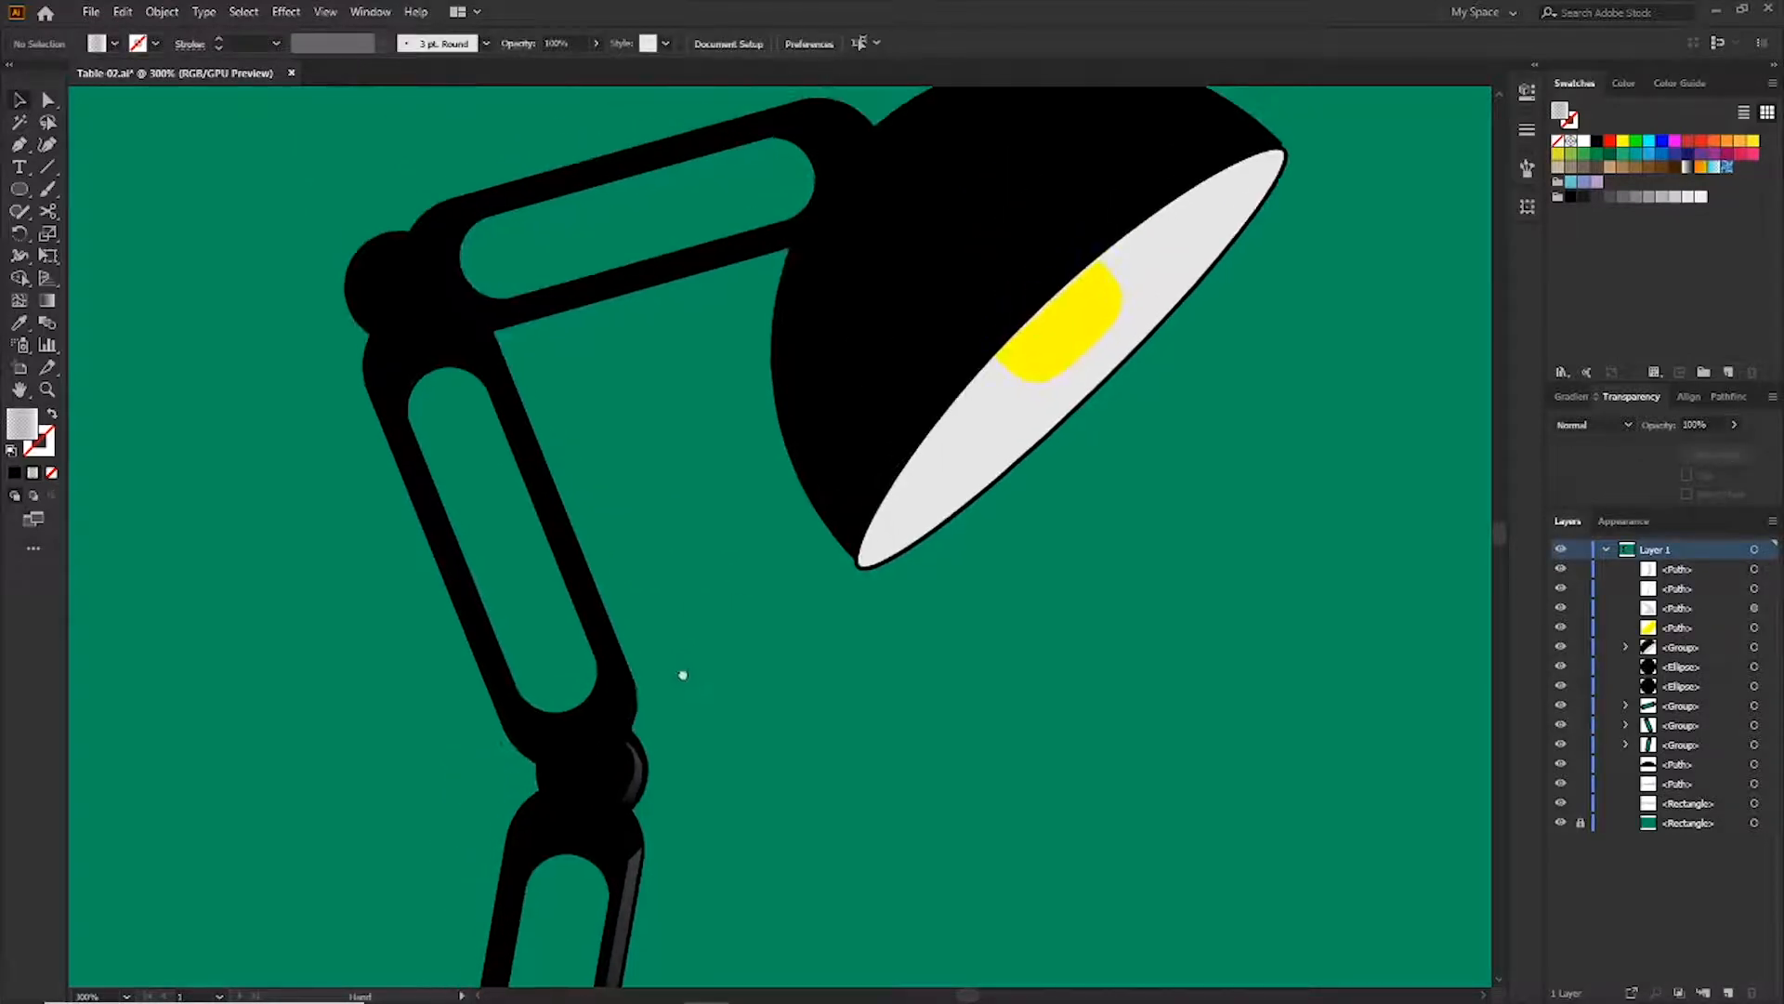
Trace a thin highlight strip along the right edge of the middle arm with the Pen tool
click(626, 717)
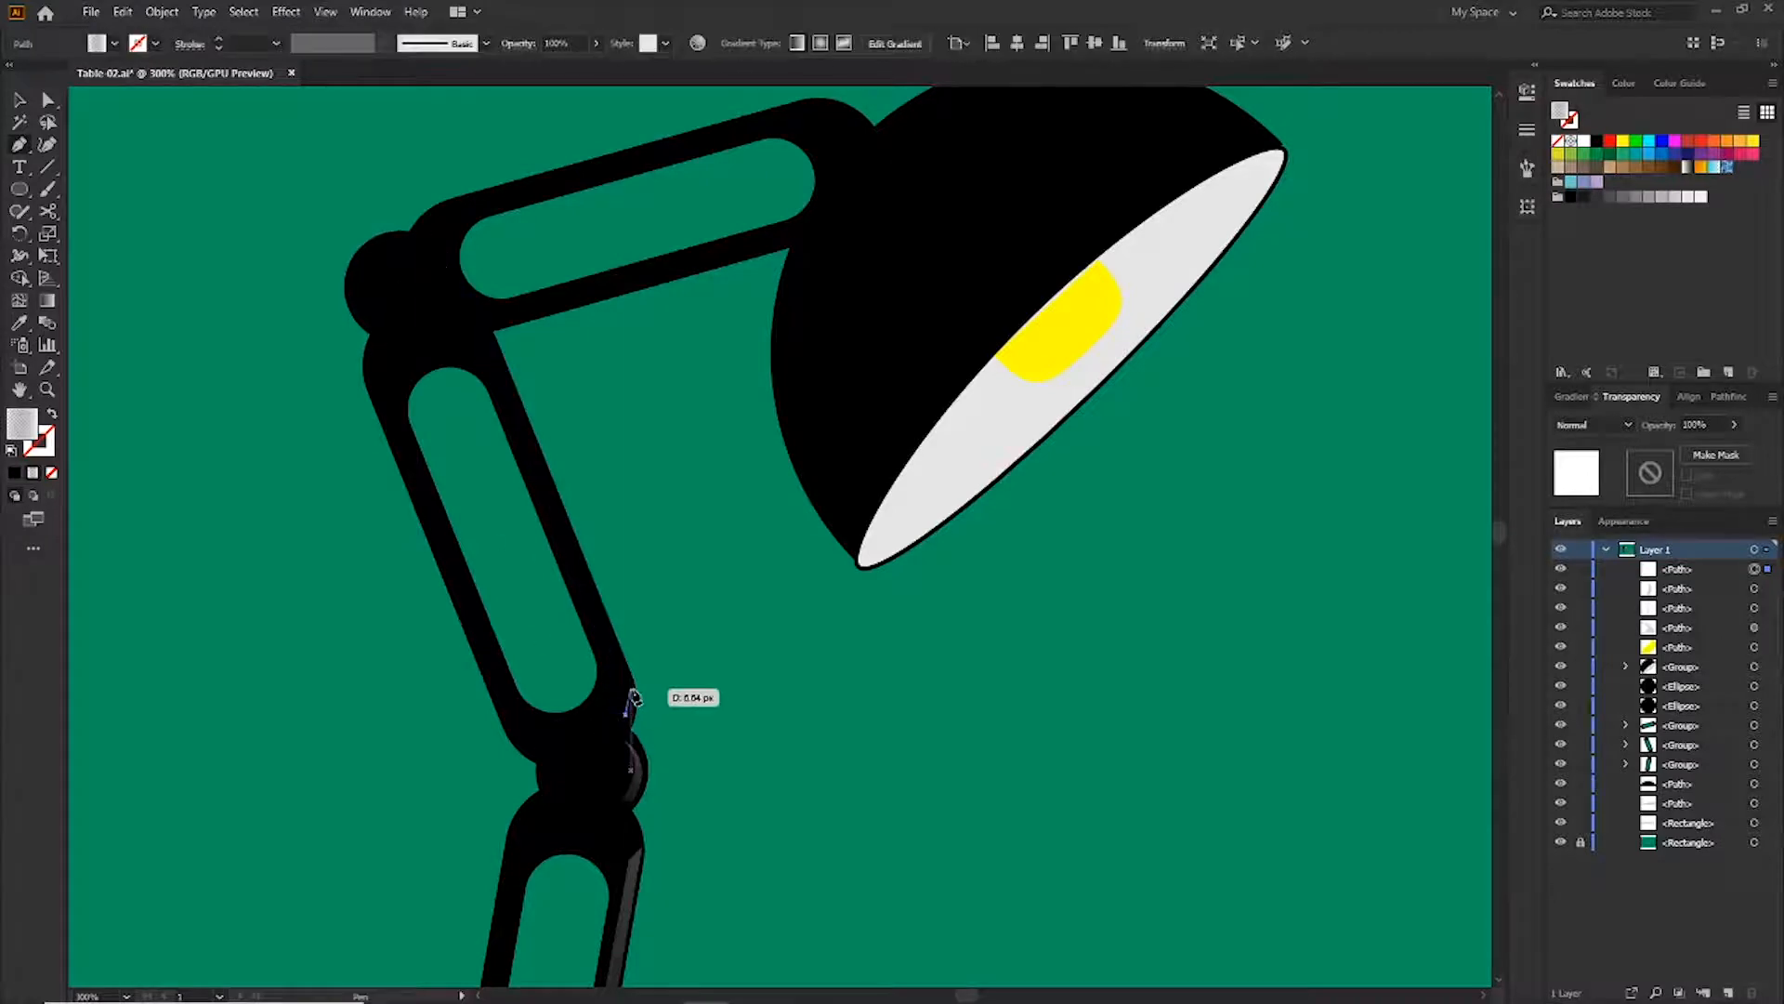
click(494, 351)
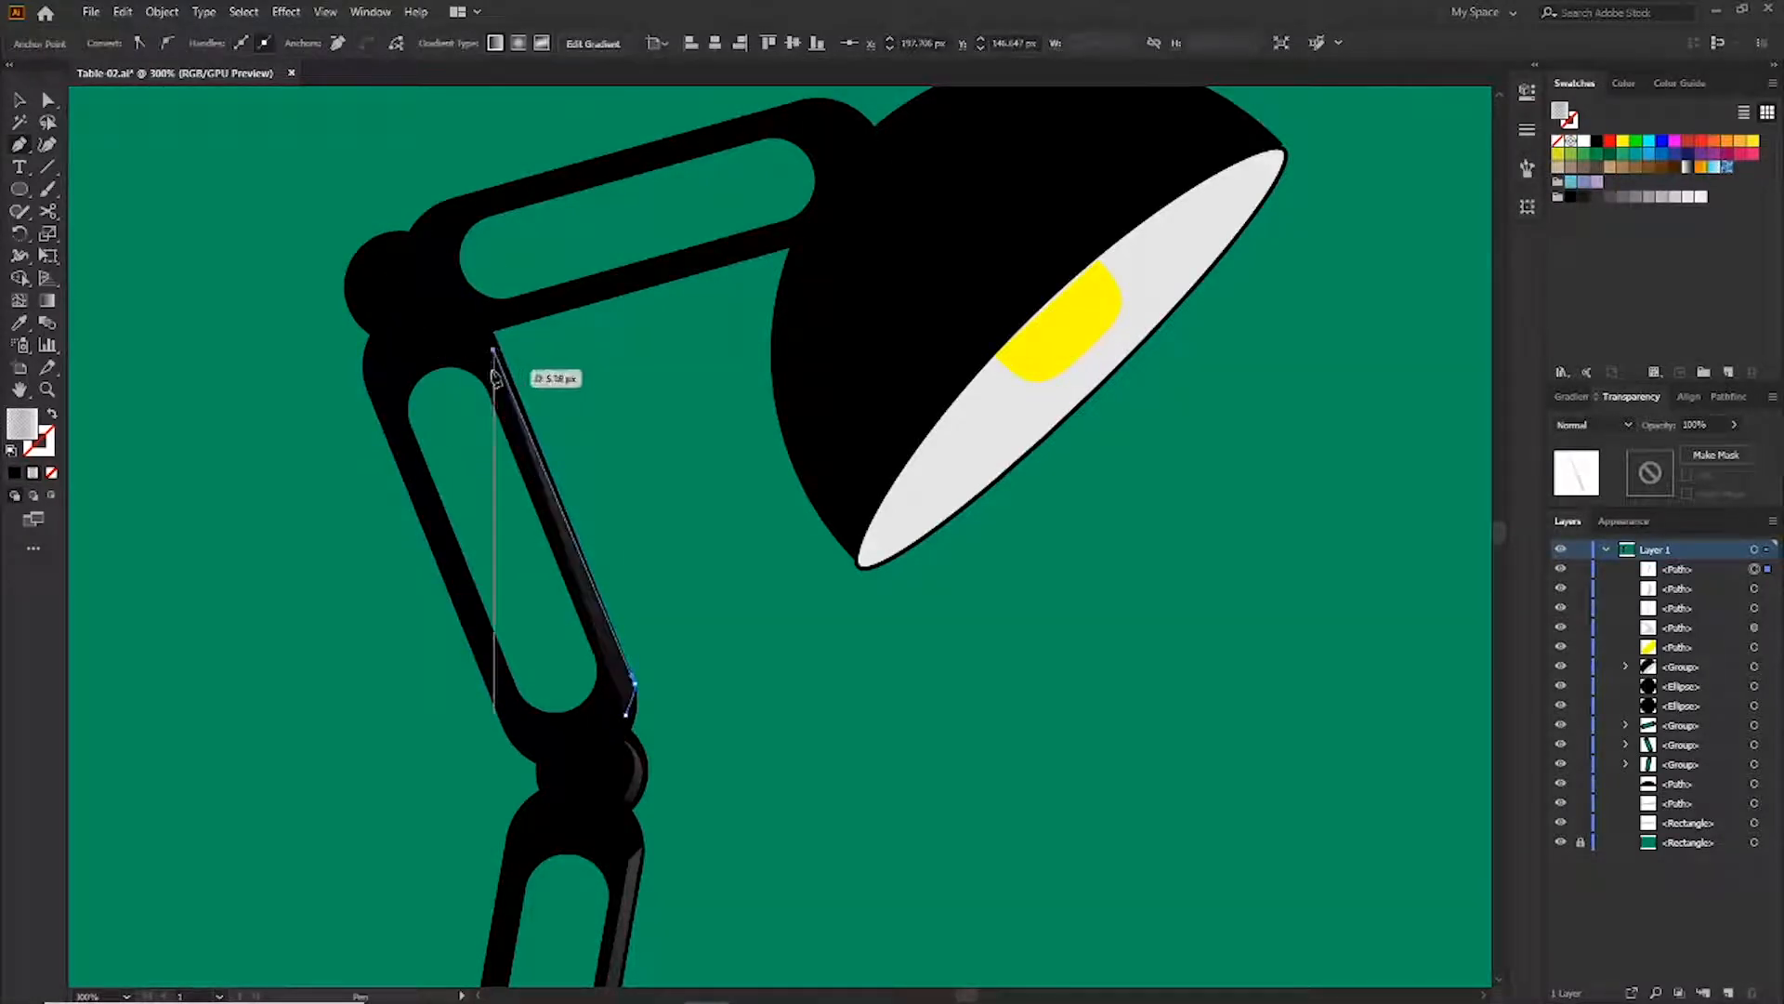
click(635, 685)
drag(626, 716, 614, 749)
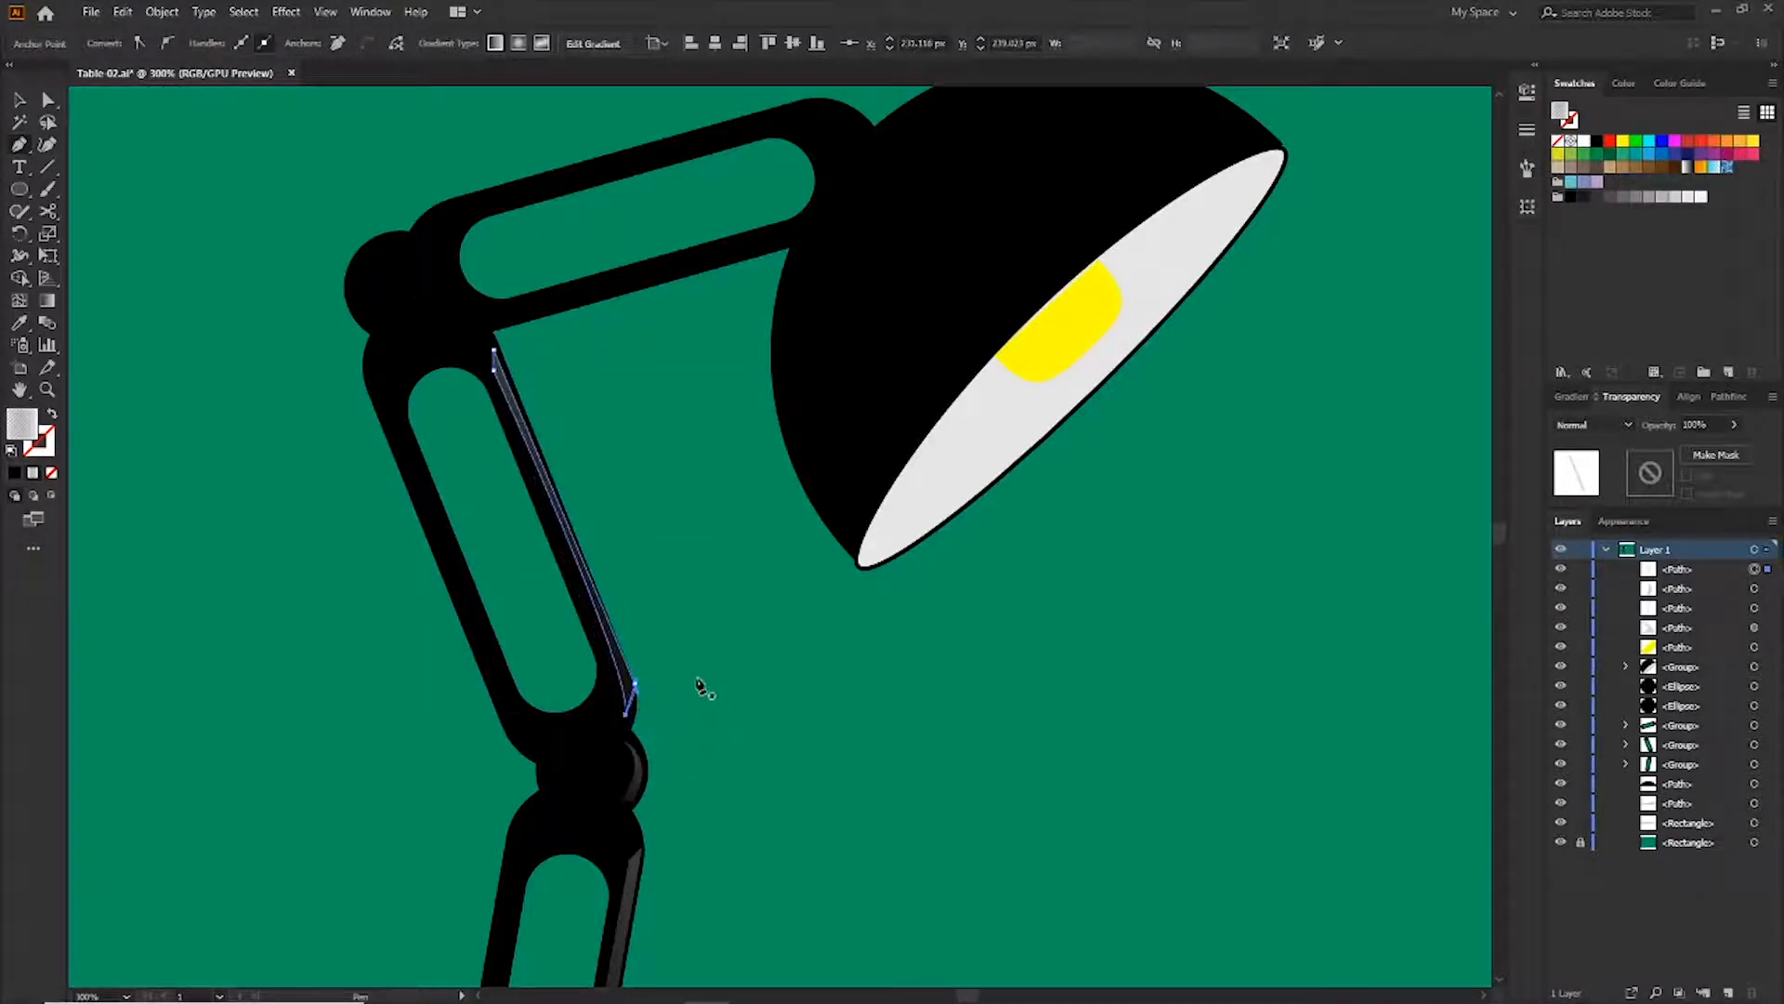
Select the middle arm highlight and apply a fading gradient across it
key(v)
click(701, 682)
click(631, 692)
click(722, 668)
click(575, 550)
click(582, 565)
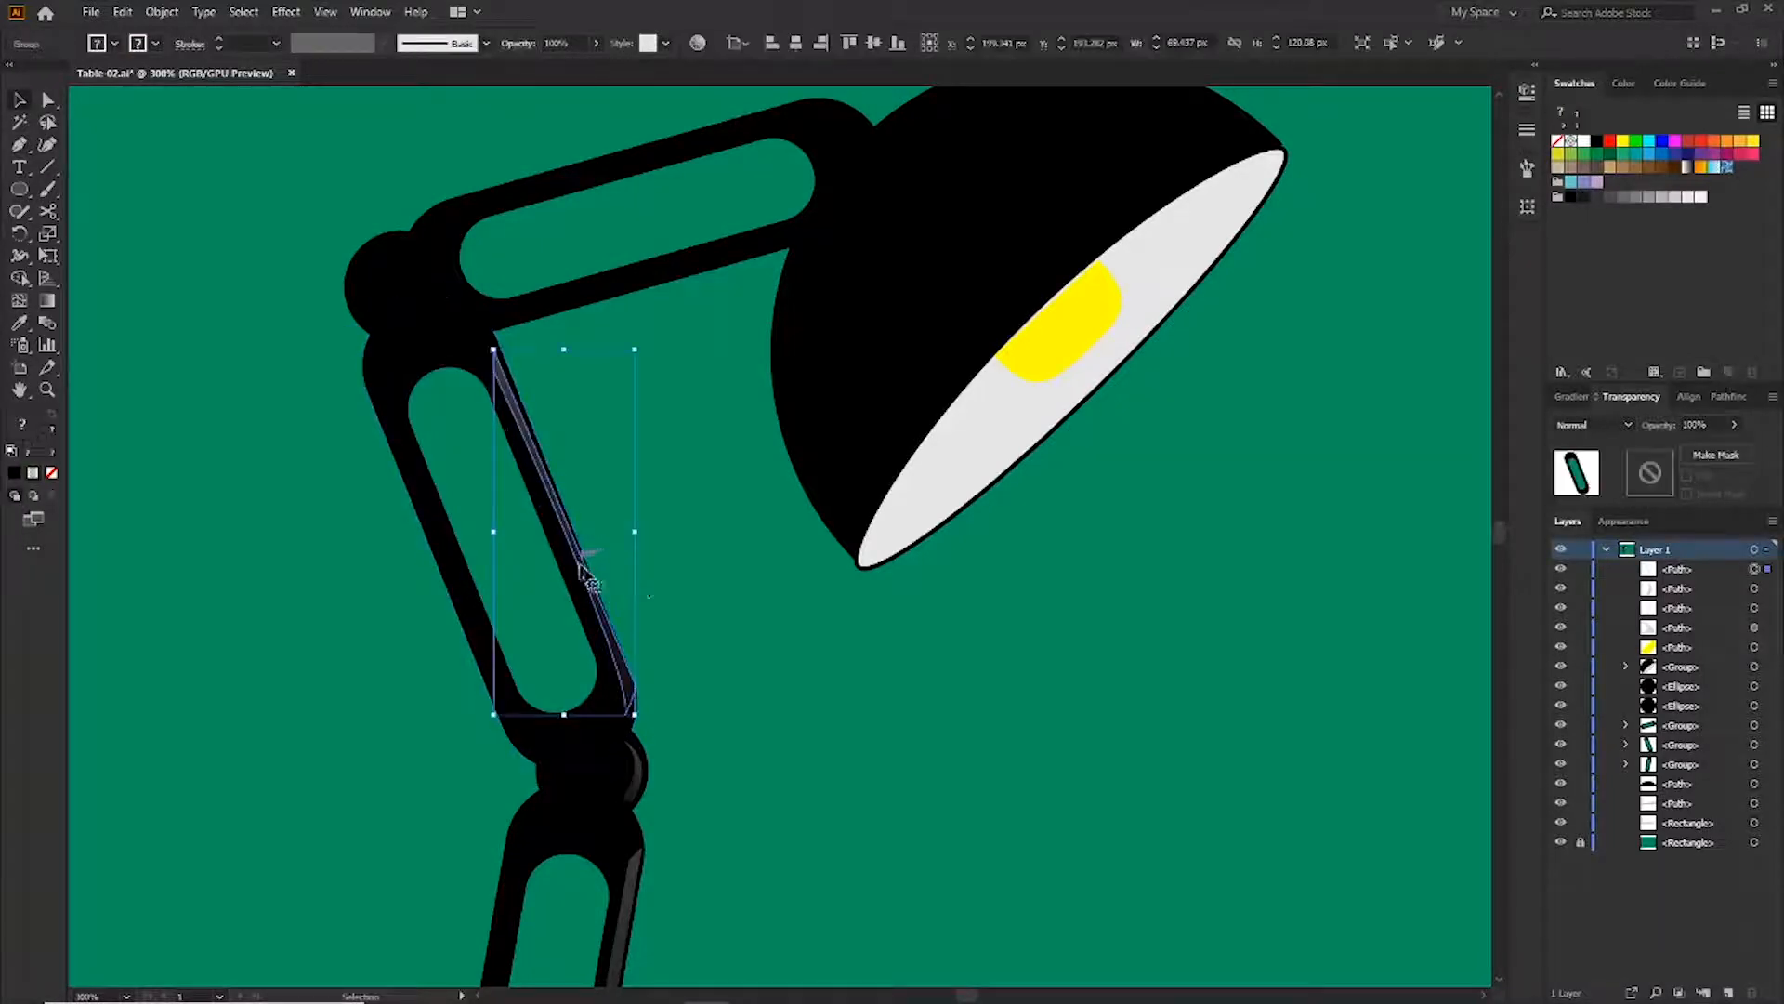
key(g)
drag(594, 362, 450, 765)
mouse_move(629, 263)
mouse_down()
mouse_move(406, 561)
mouse_move(366, 827)
mouse_move(296, 776)
mouse_up()
mouse_move(309, 156)
mouse_down()
mouse_move(737, 709)
mouse_move(737, 745)
mouse_move(917, 976)
mouse_move(1115, 917)
mouse_up()
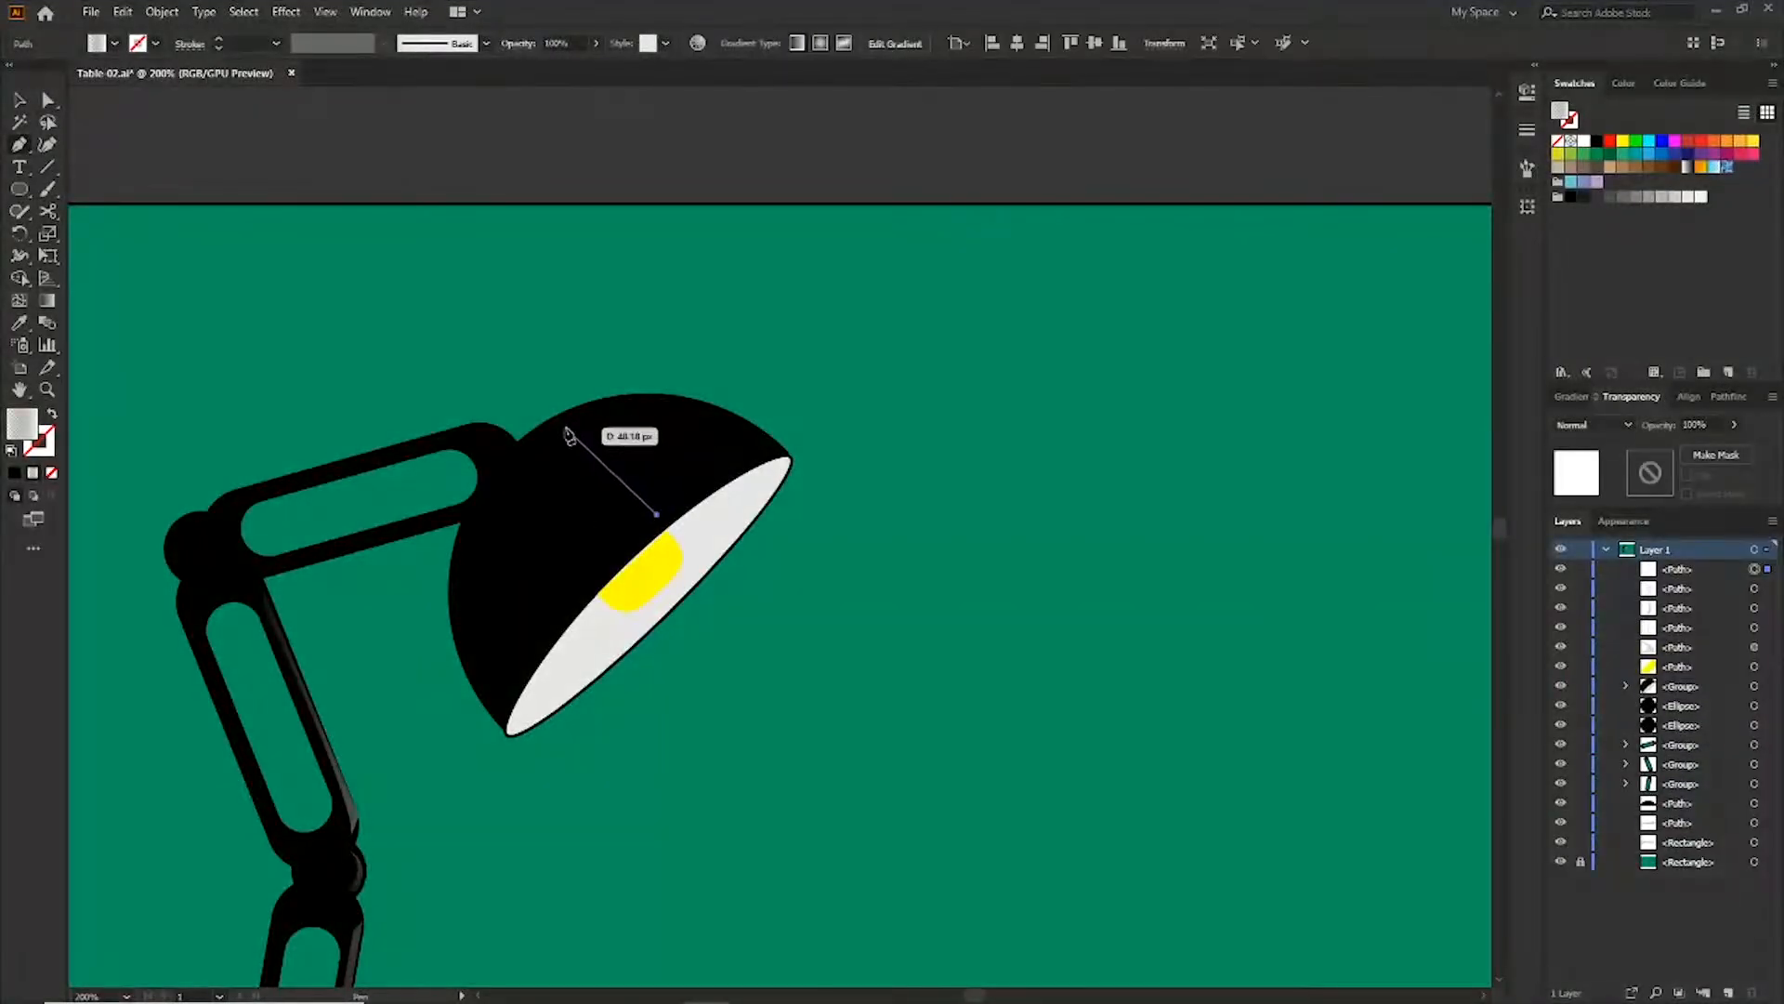
Trace a wedge-shaped highlight over the top of the lamp shade with the Pen tool and give it a gradient
click(566, 428)
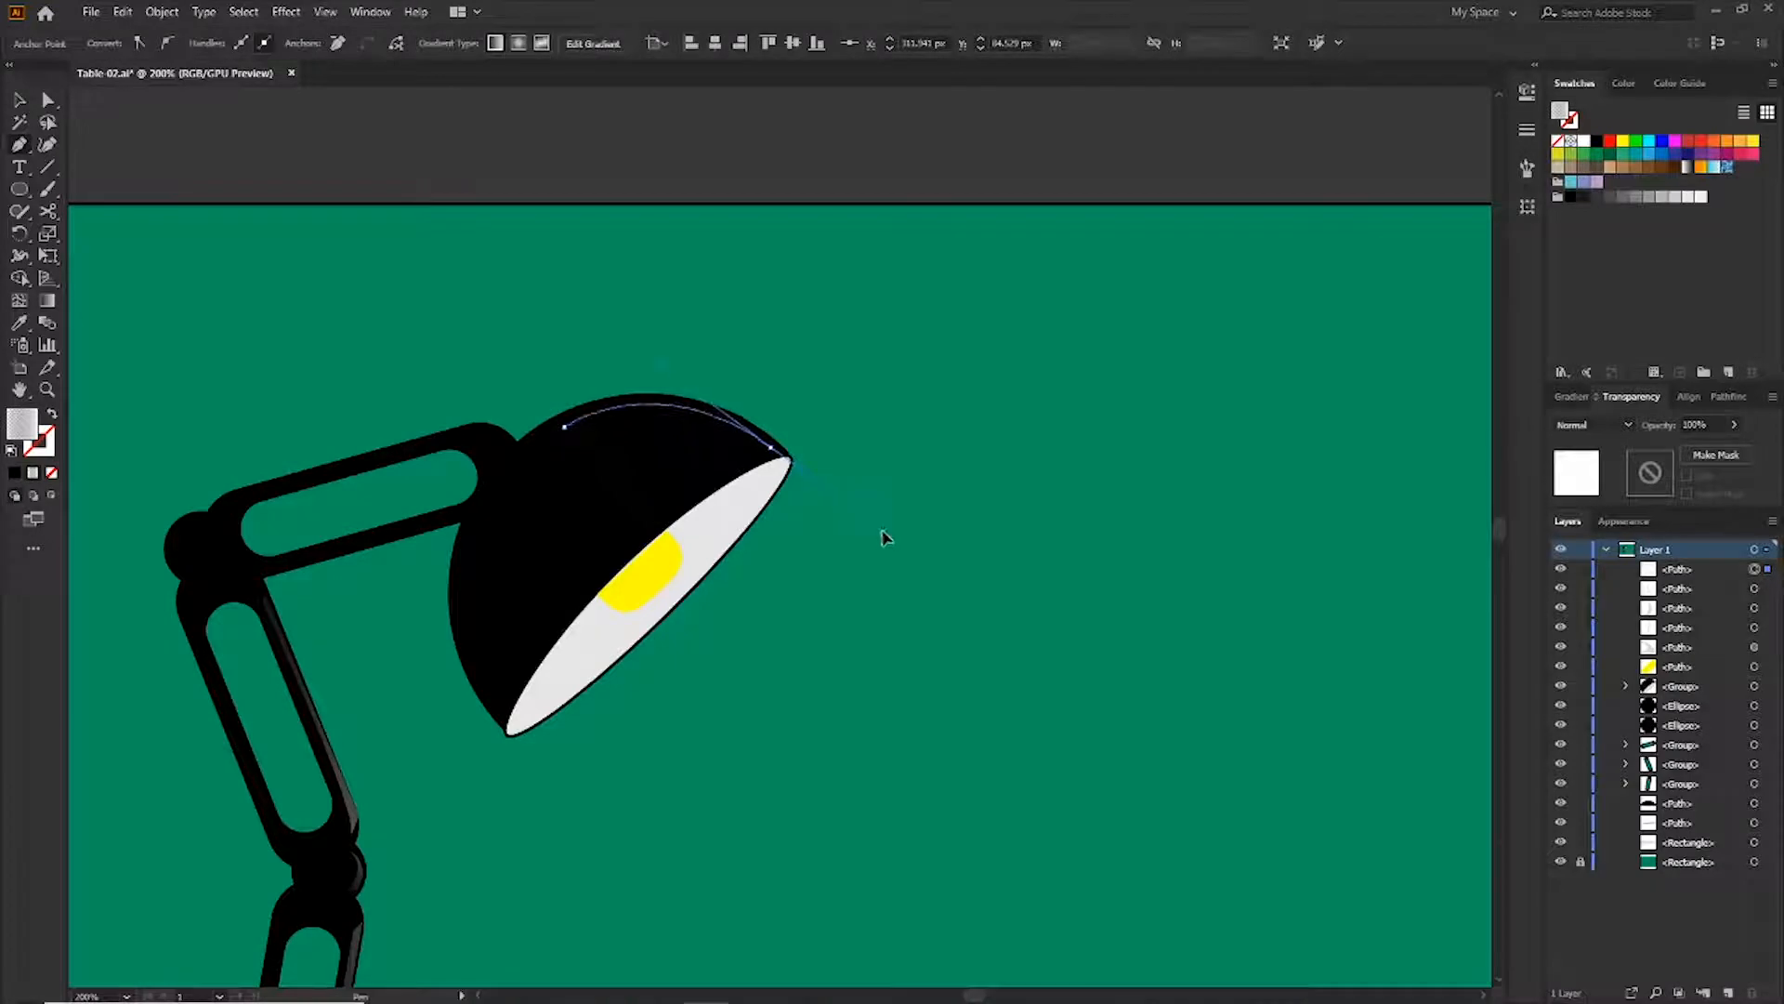
drag(882, 532, 883, 530)
click(659, 517)
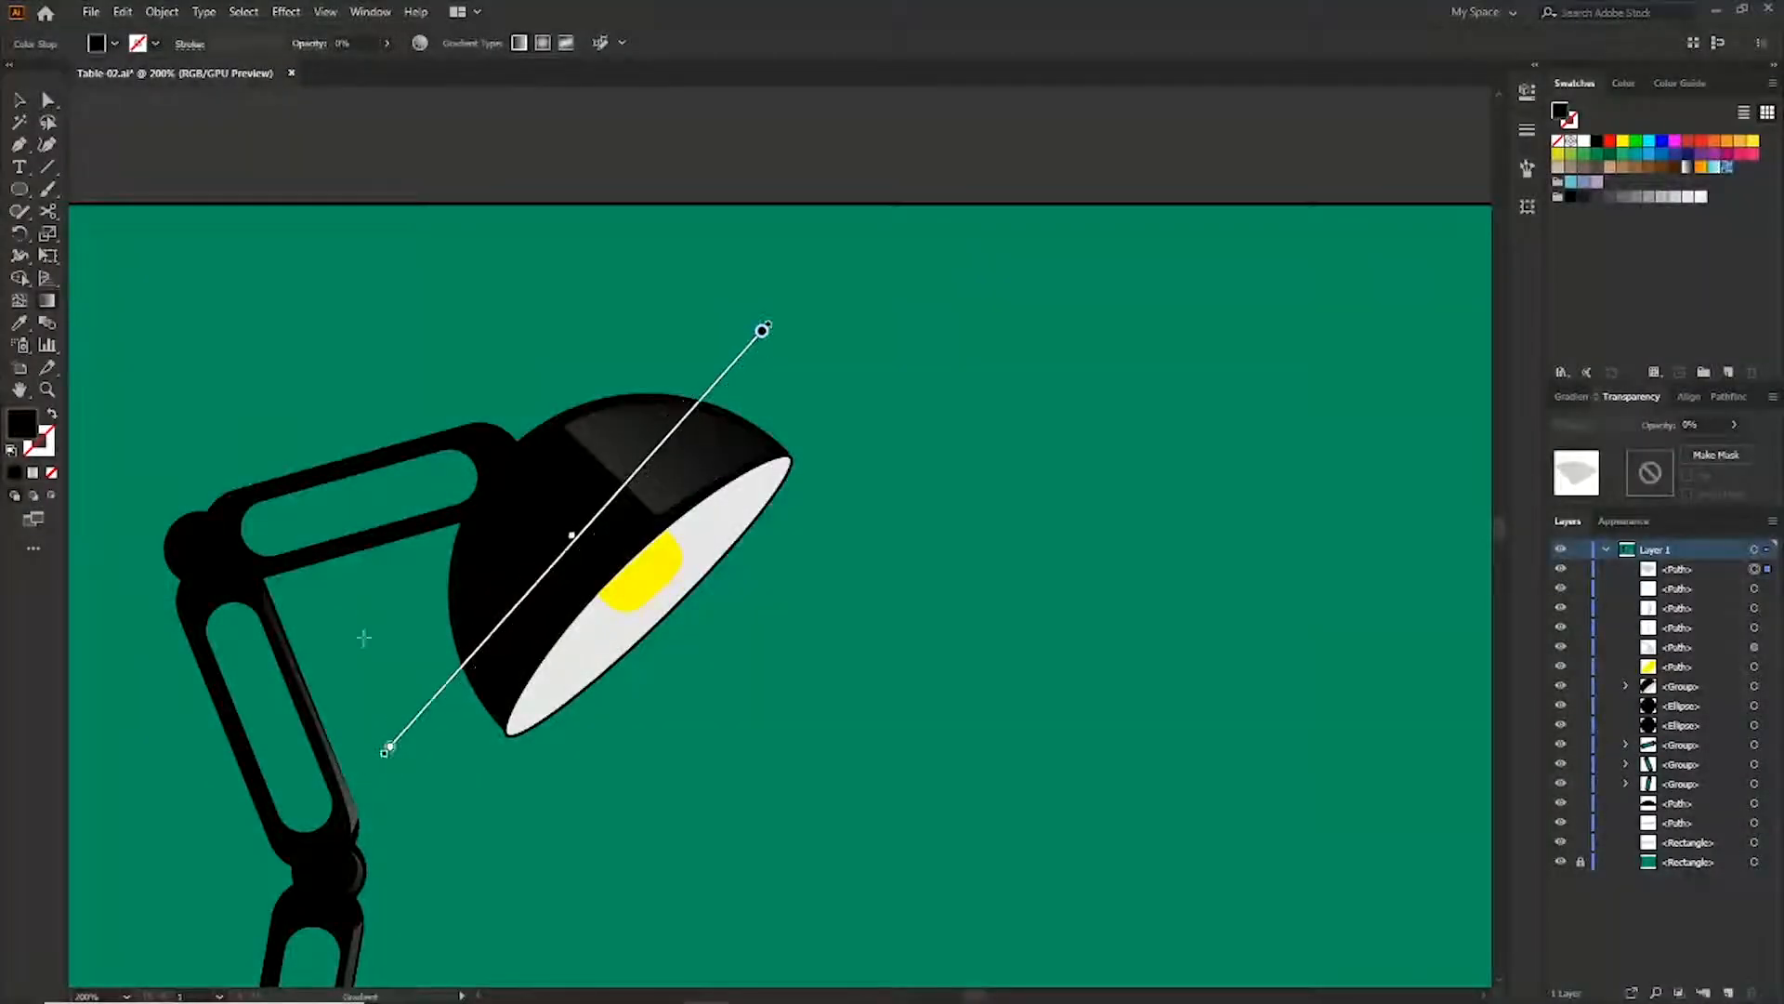
drag(364, 638, 1394, 131)
Set the shade highlight's opacity to about 72%
key(v)
drag(569, 519, 545, 519)
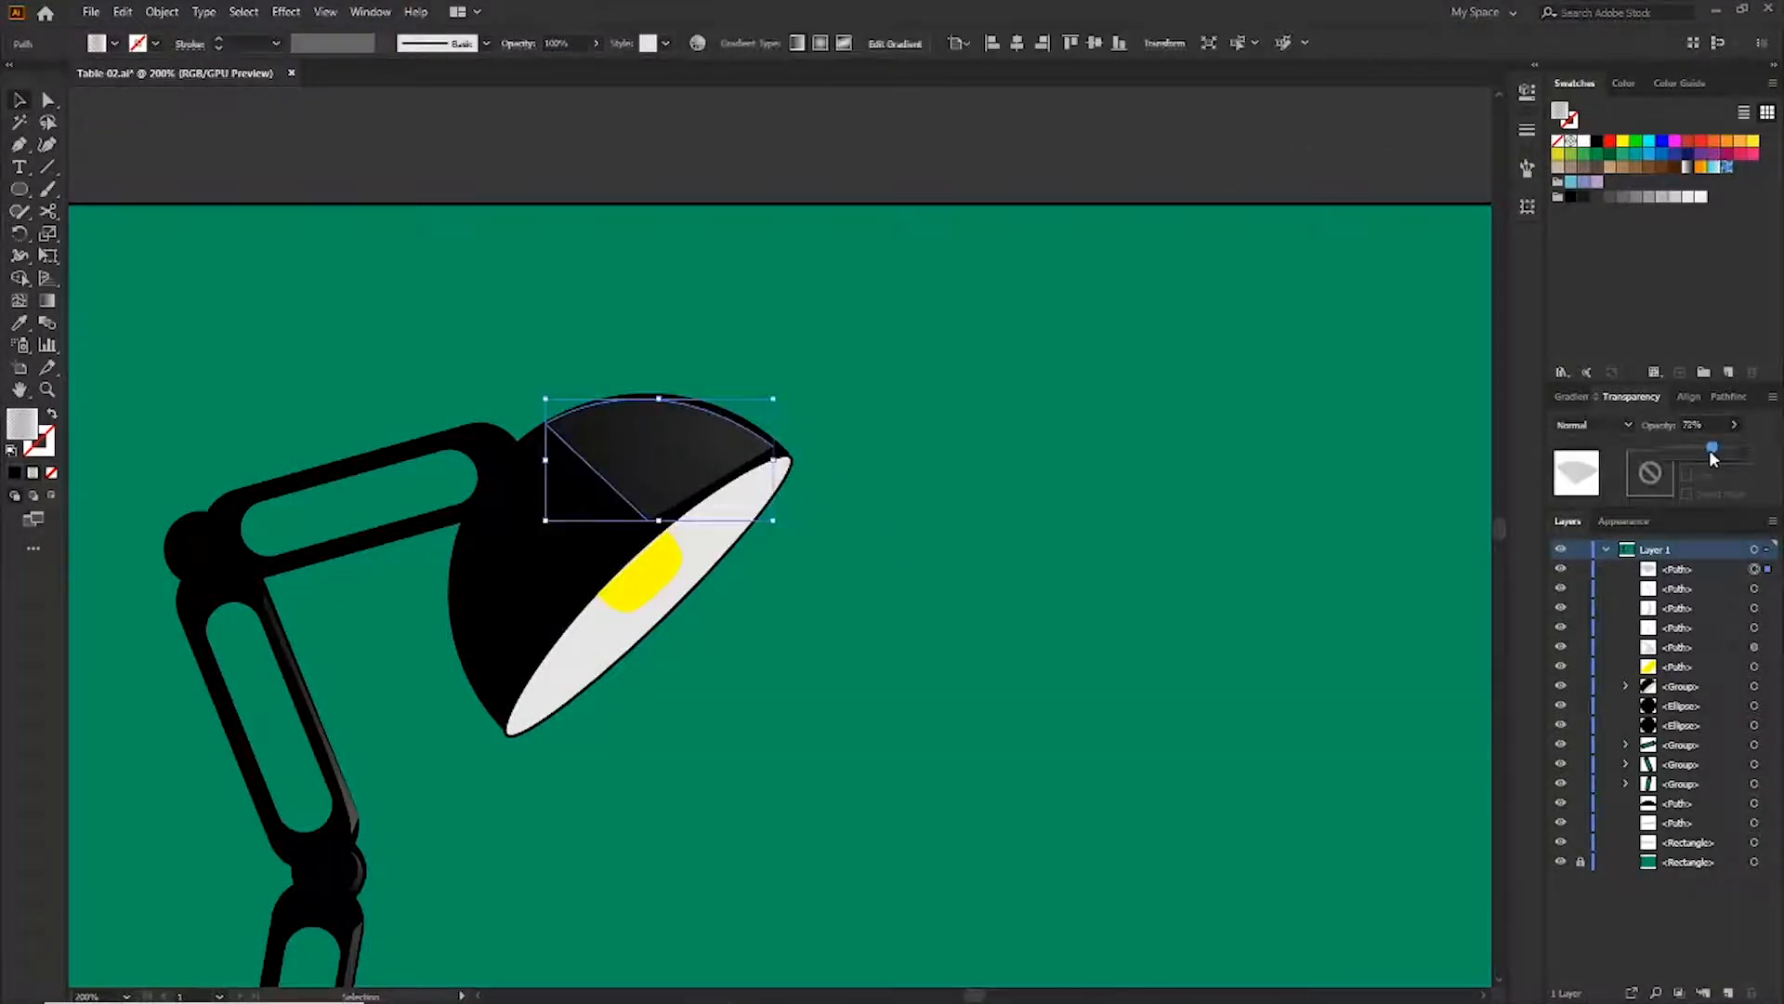
key(ctrl+shift+a)
drag(1715, 447, 1702, 448)
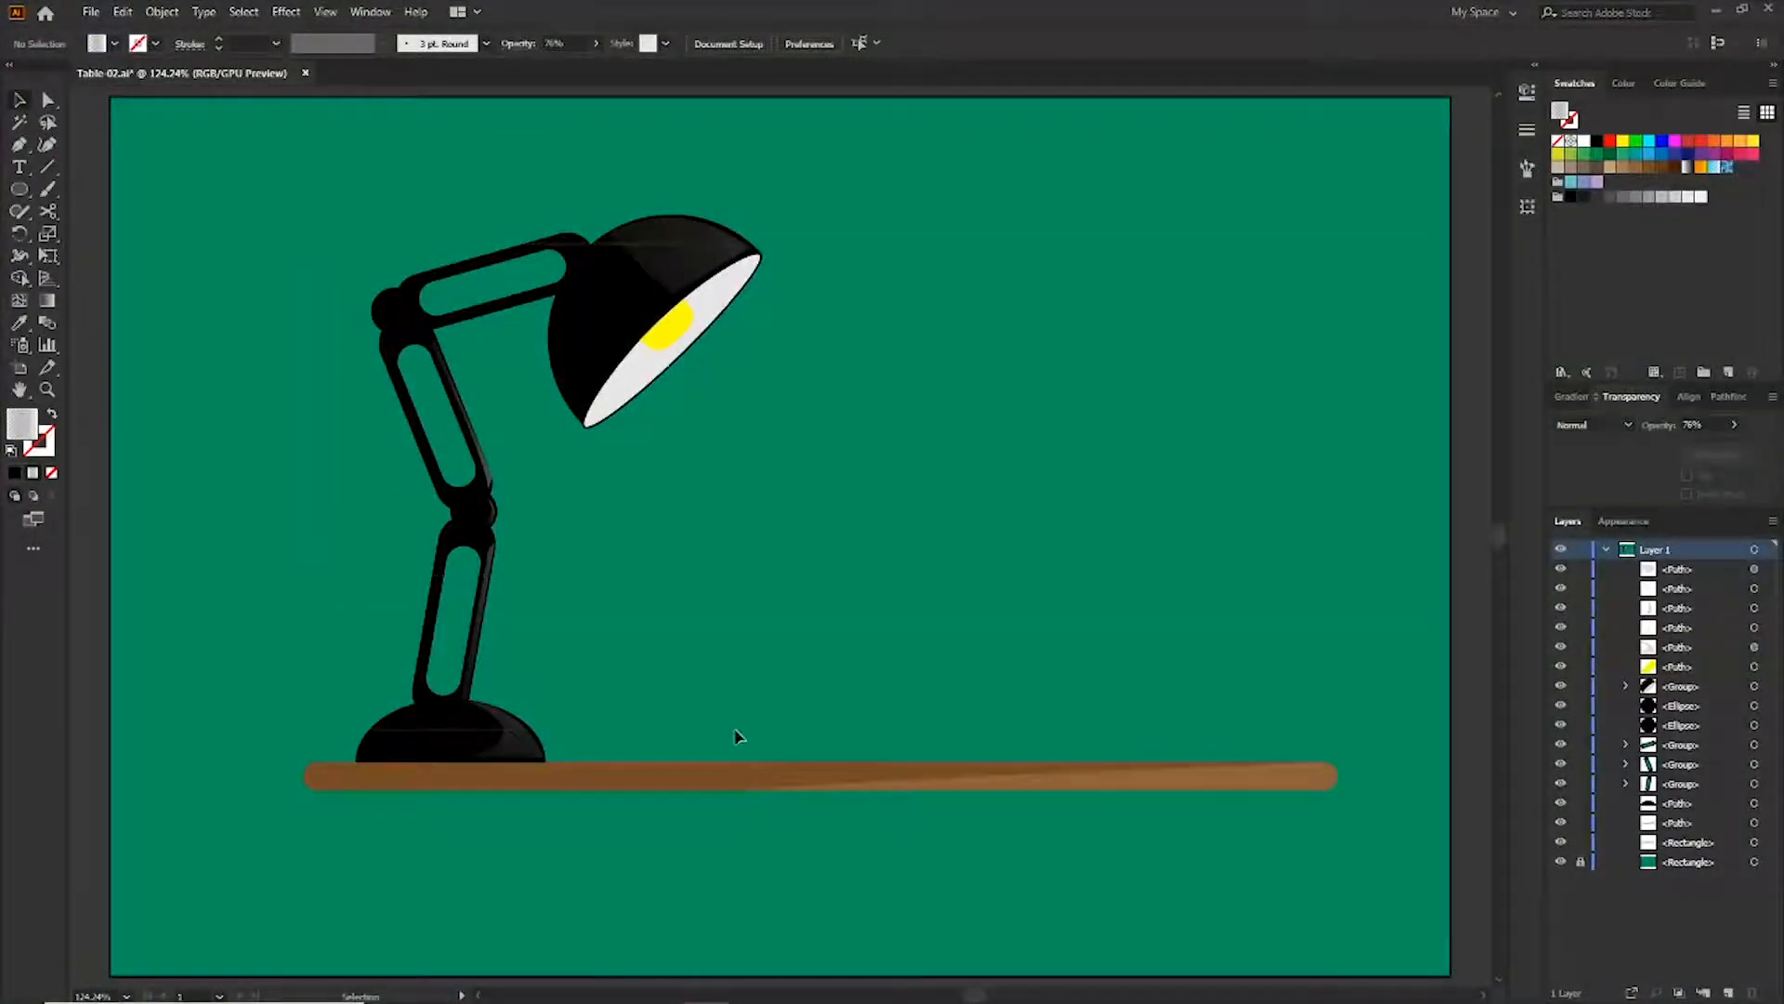
Select all lamp parts and group them
drag(736, 735, 317, 177)
click(162, 12)
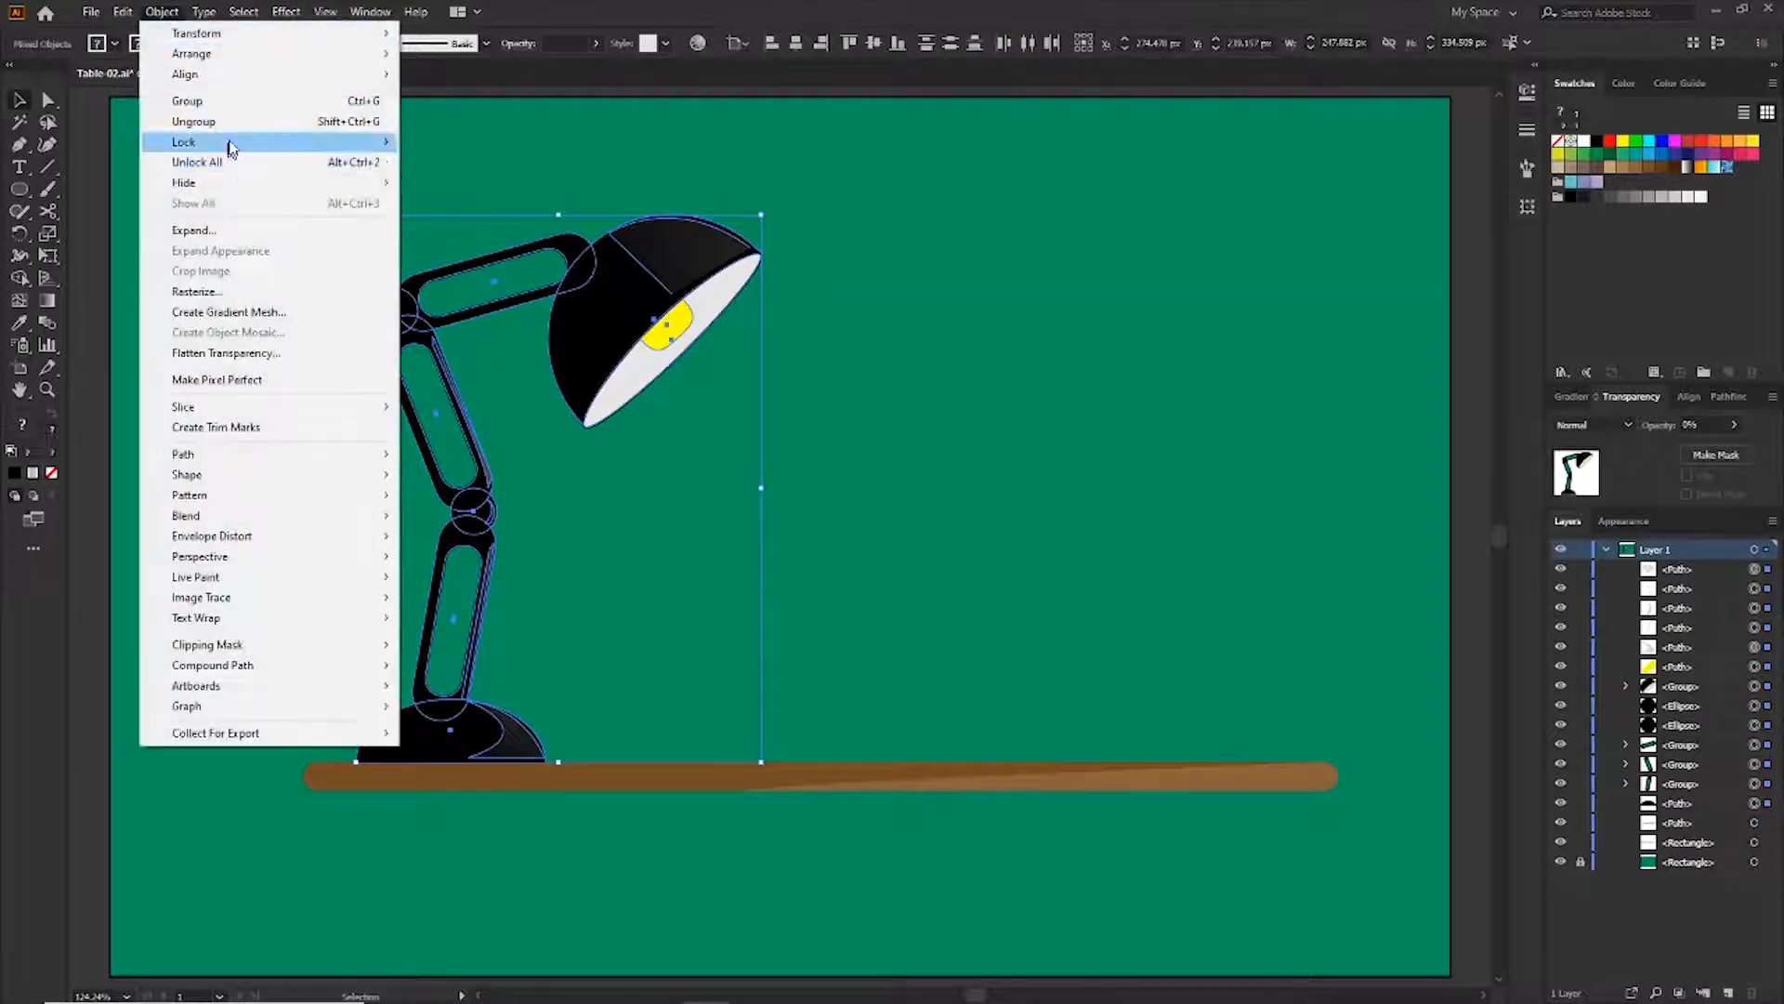
click(237, 102)
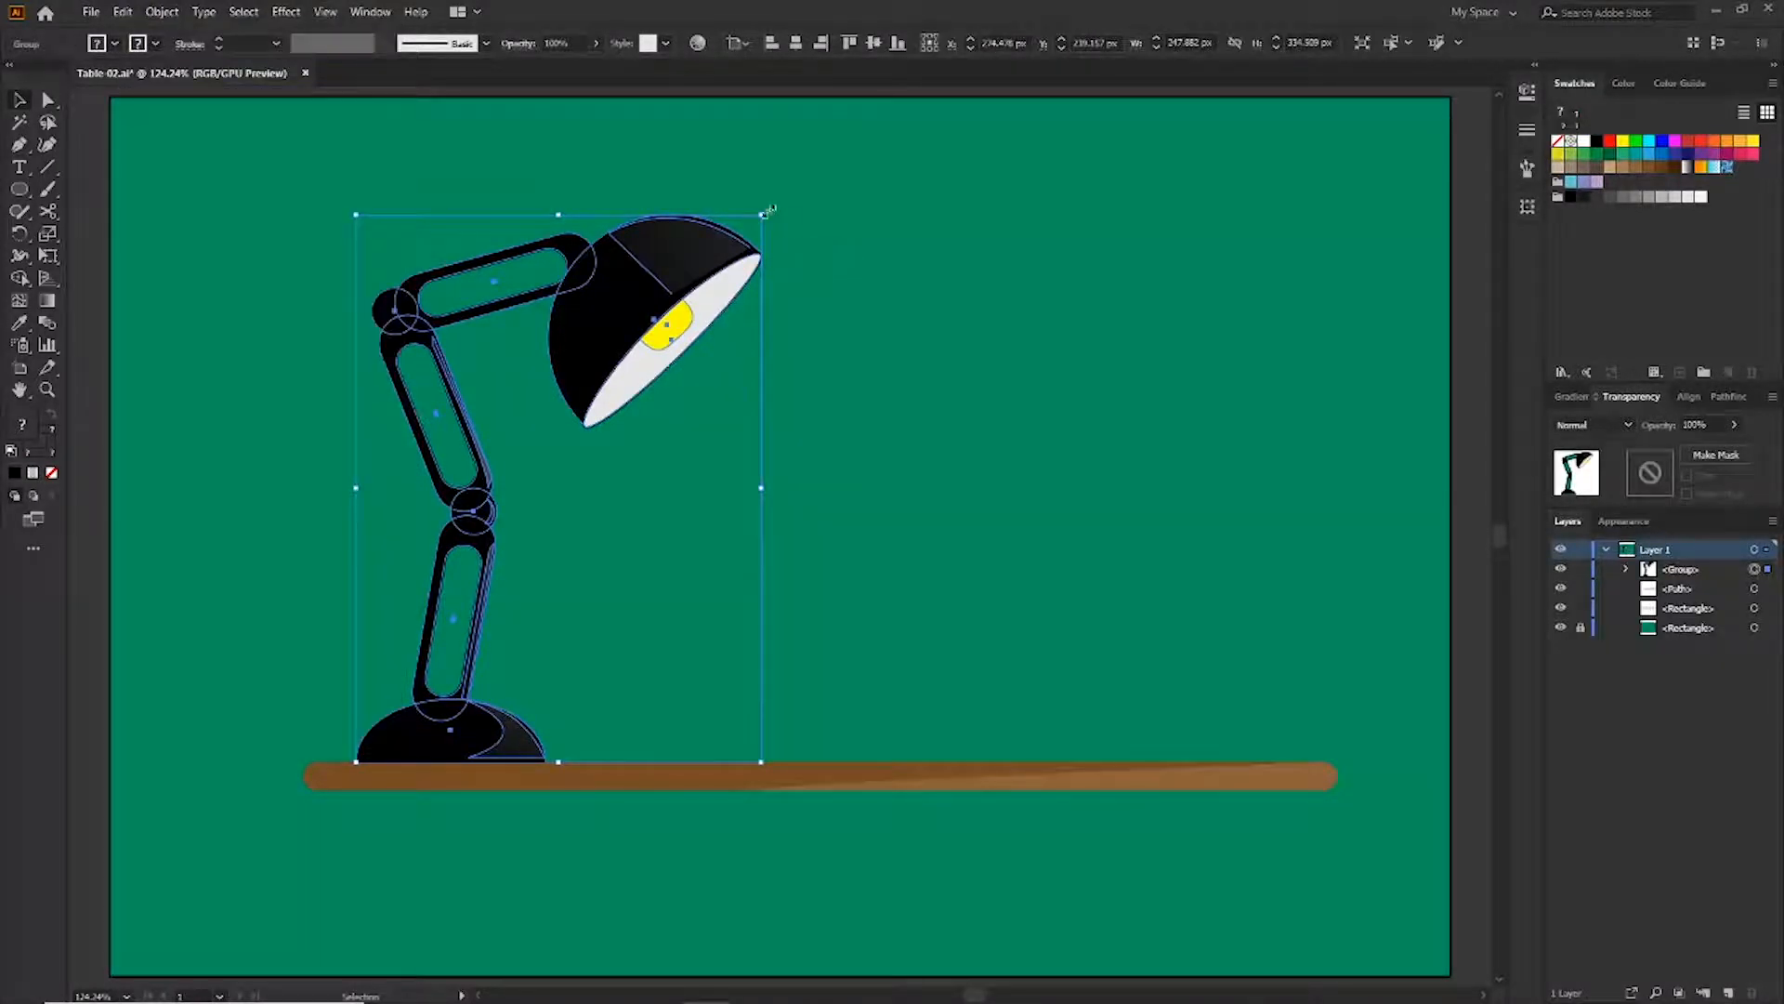
Scale the lamp group down slightly and move it so the base sits on the table
drag(763, 213, 742, 241)
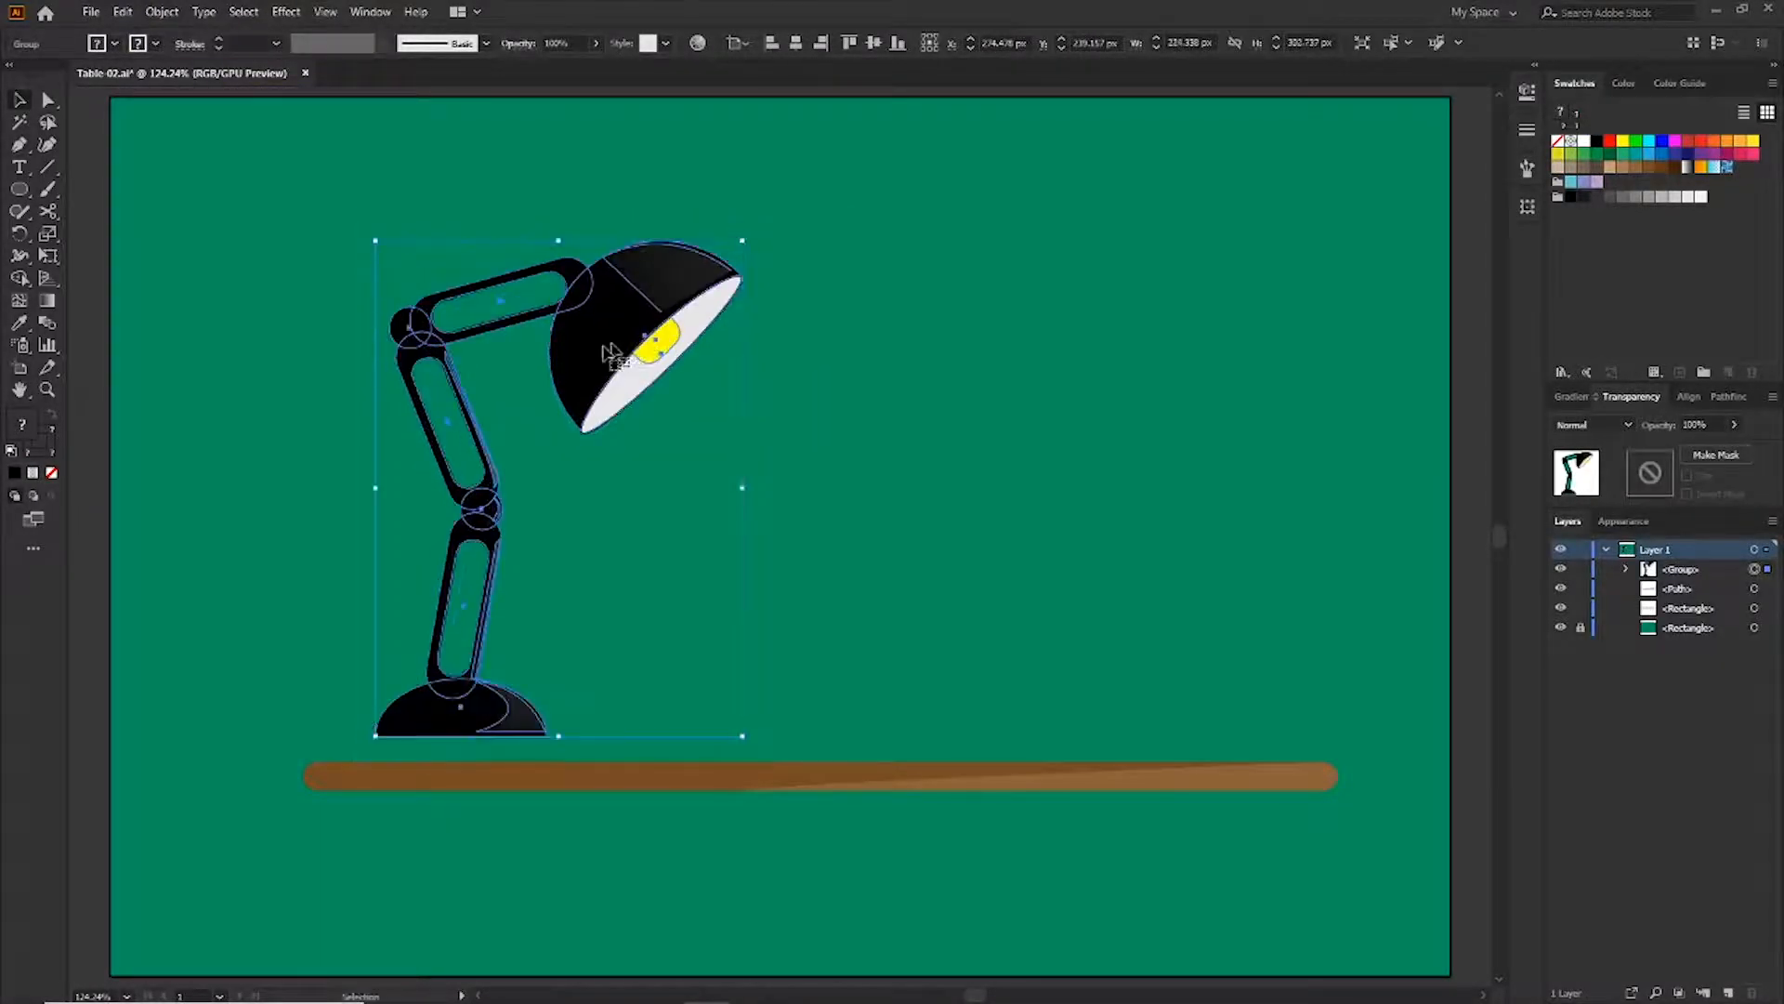
drag(609, 337, 613, 367)
click(870, 332)
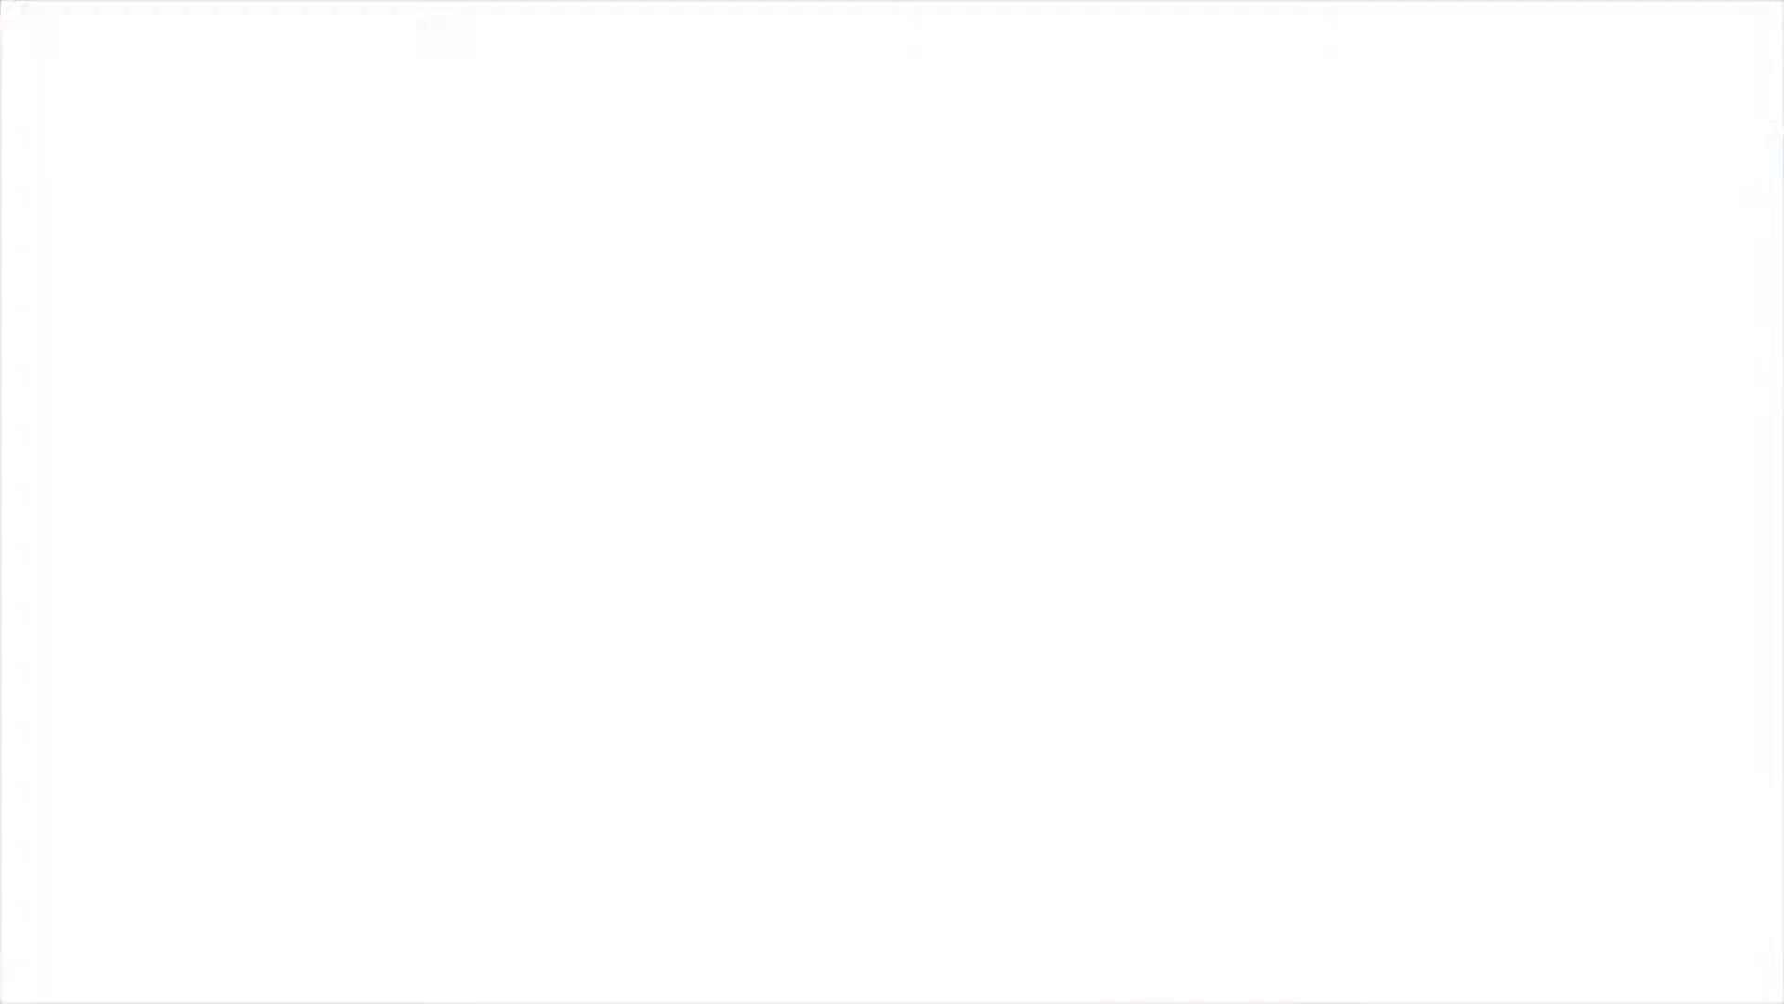
Draw a thin black rectangle lying on the table top to the right of the lamp
drag(798, 740, 1029, 762)
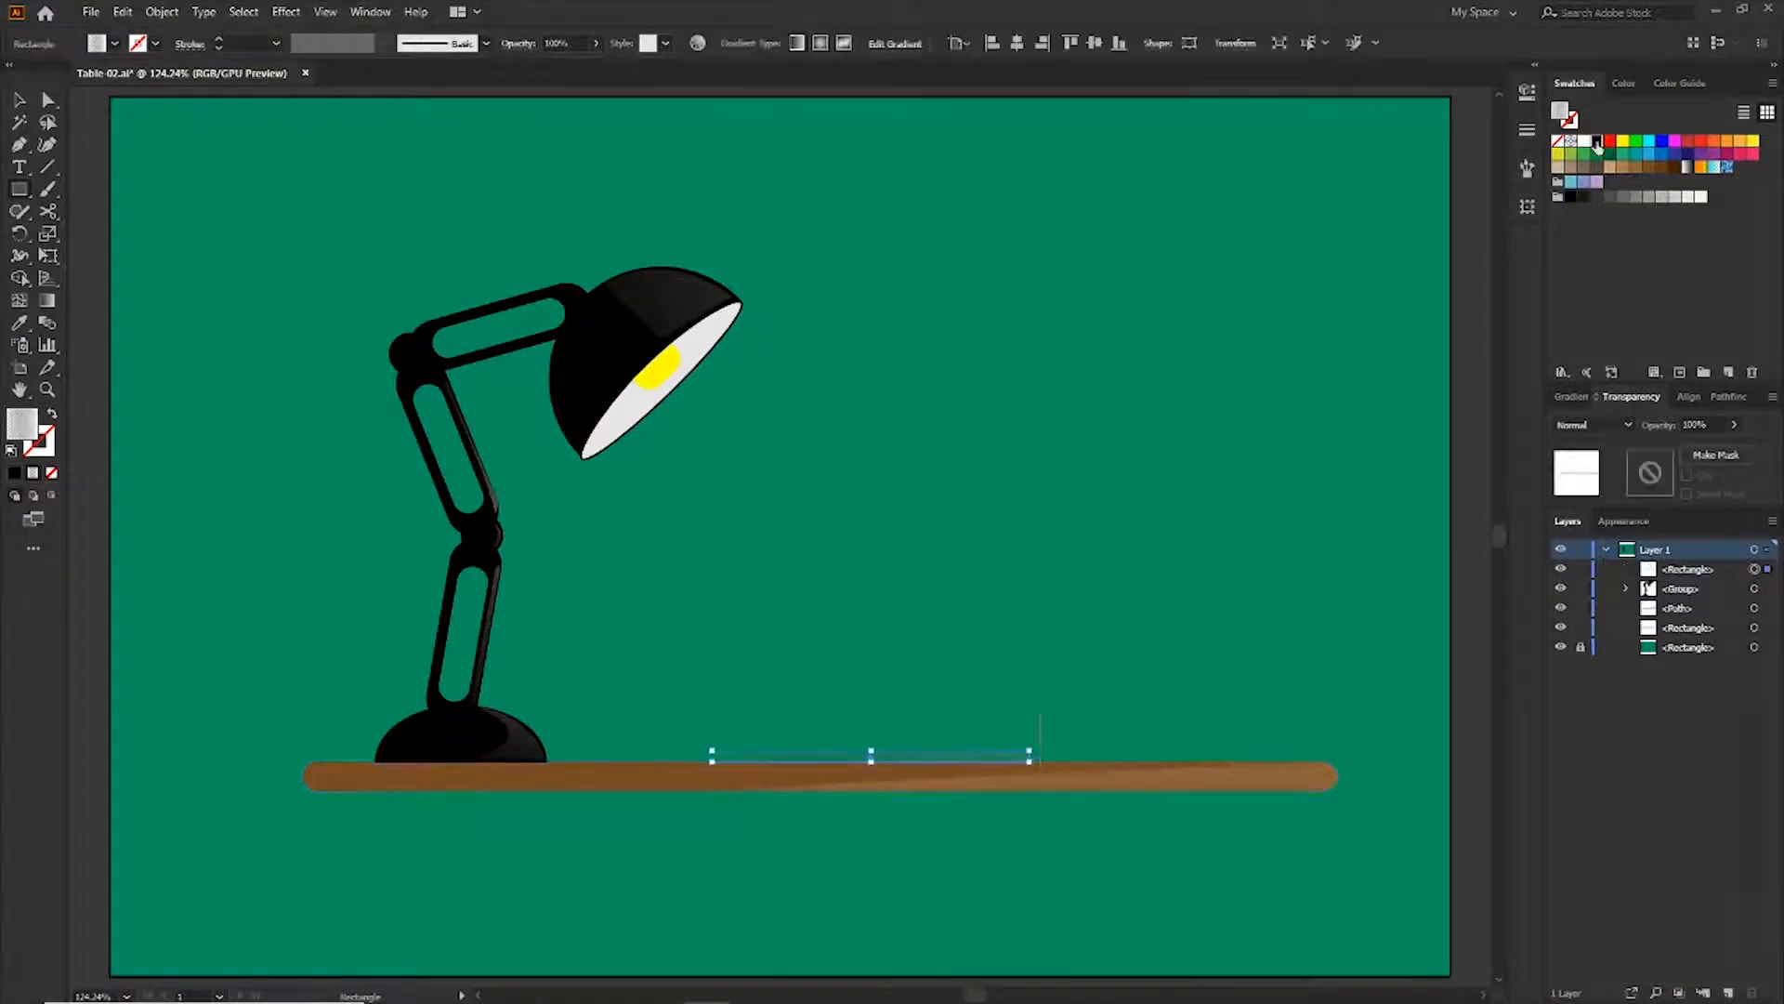
click(1596, 142)
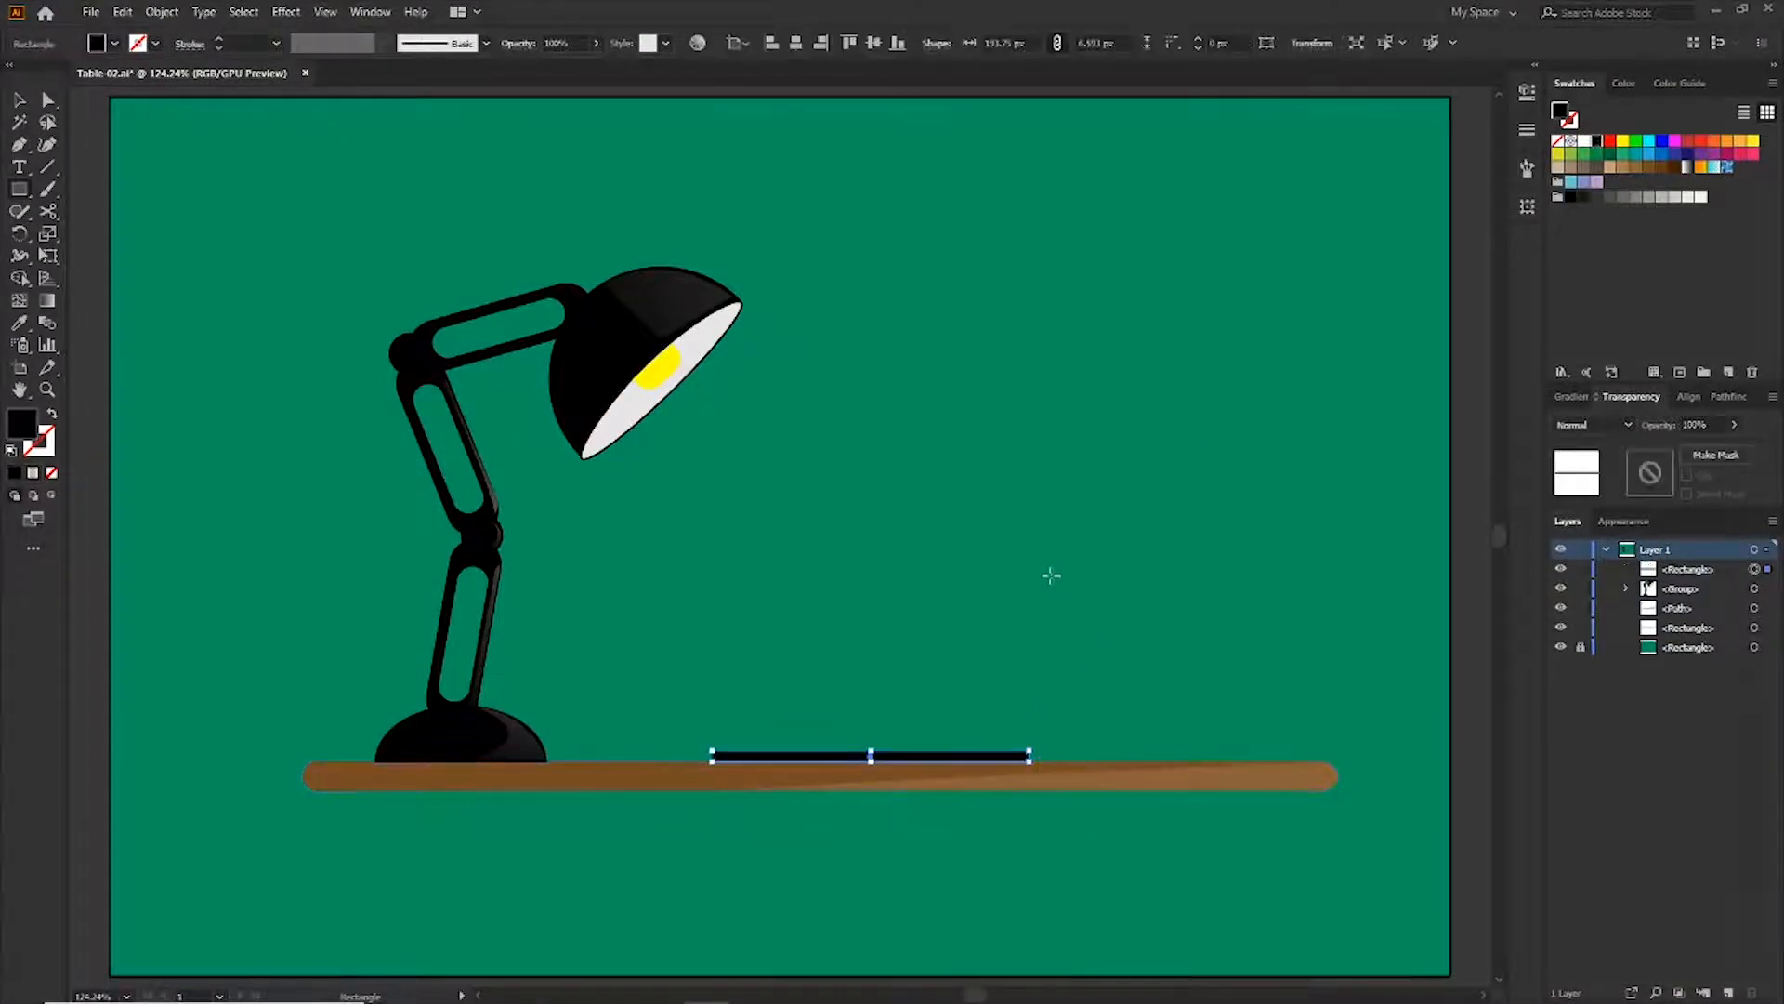
Zoom in and fully round the corners of the thin black rectangle
scroll(942, 773, up, 4)
key(a)
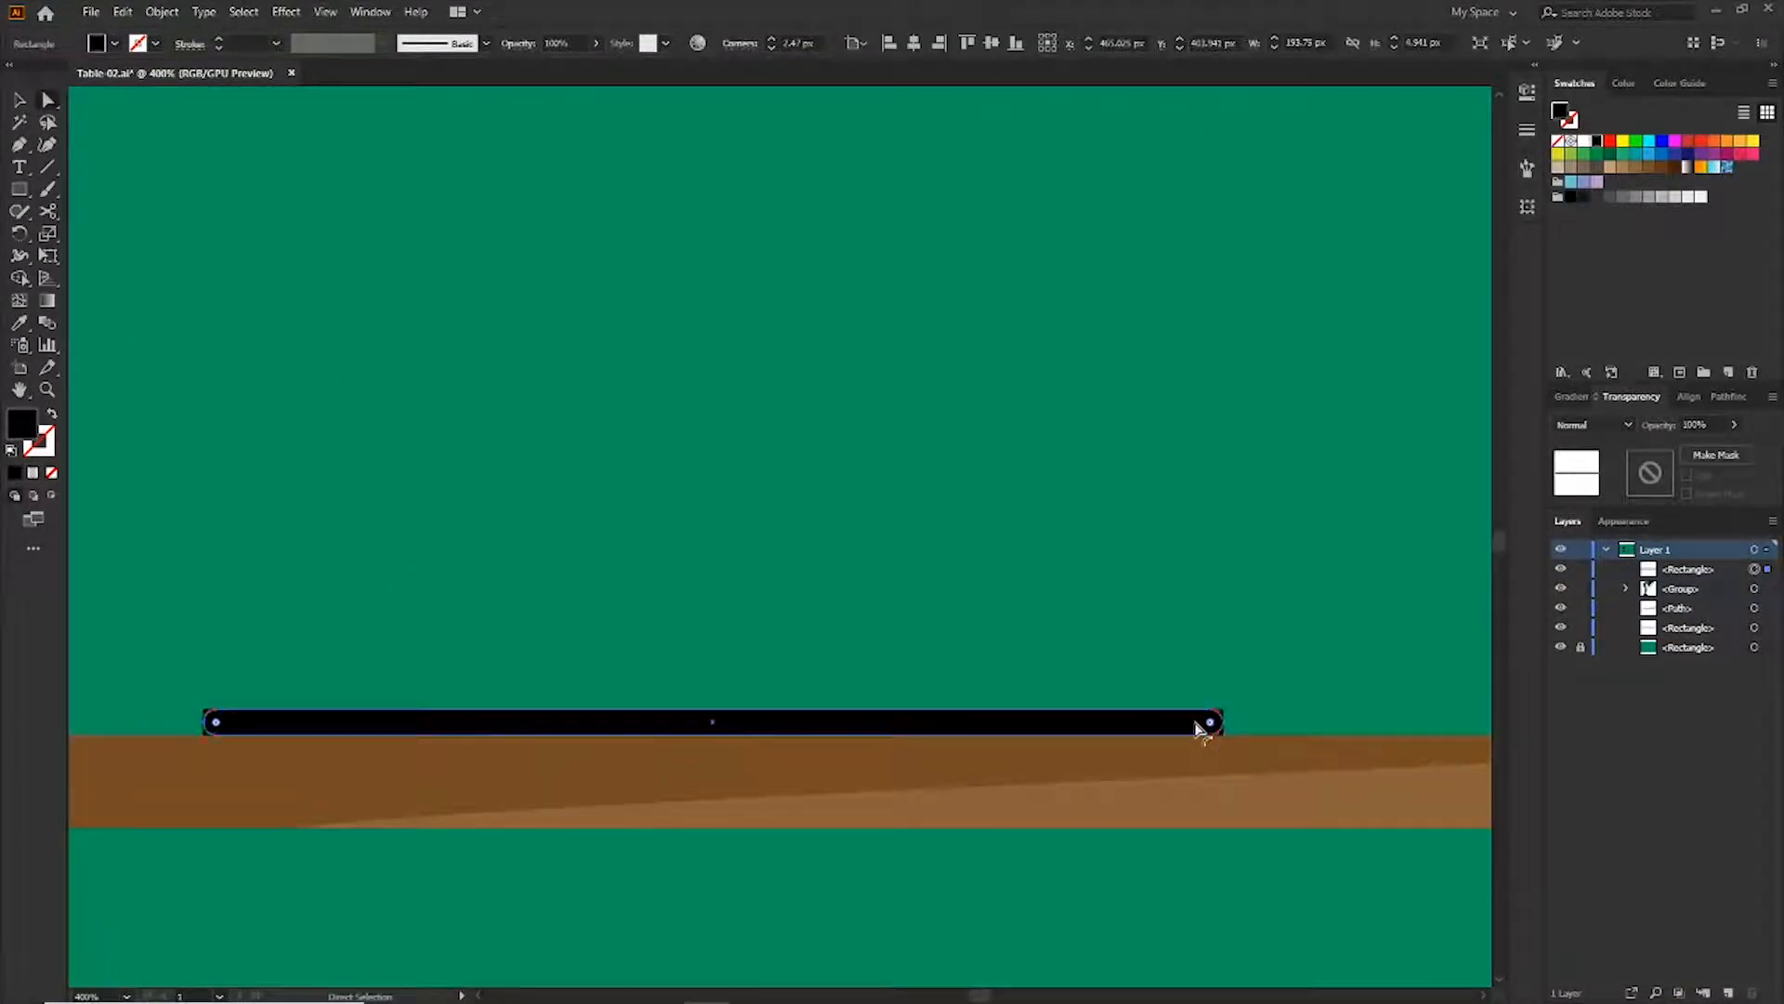
drag(1196, 724, 1194, 725)
key(ctrl+shift+a)
Draw a dome shape on top of the black bar with the Pen tool and fill it white
drag(676, 714, 896, 745)
key(p)
click(894, 739)
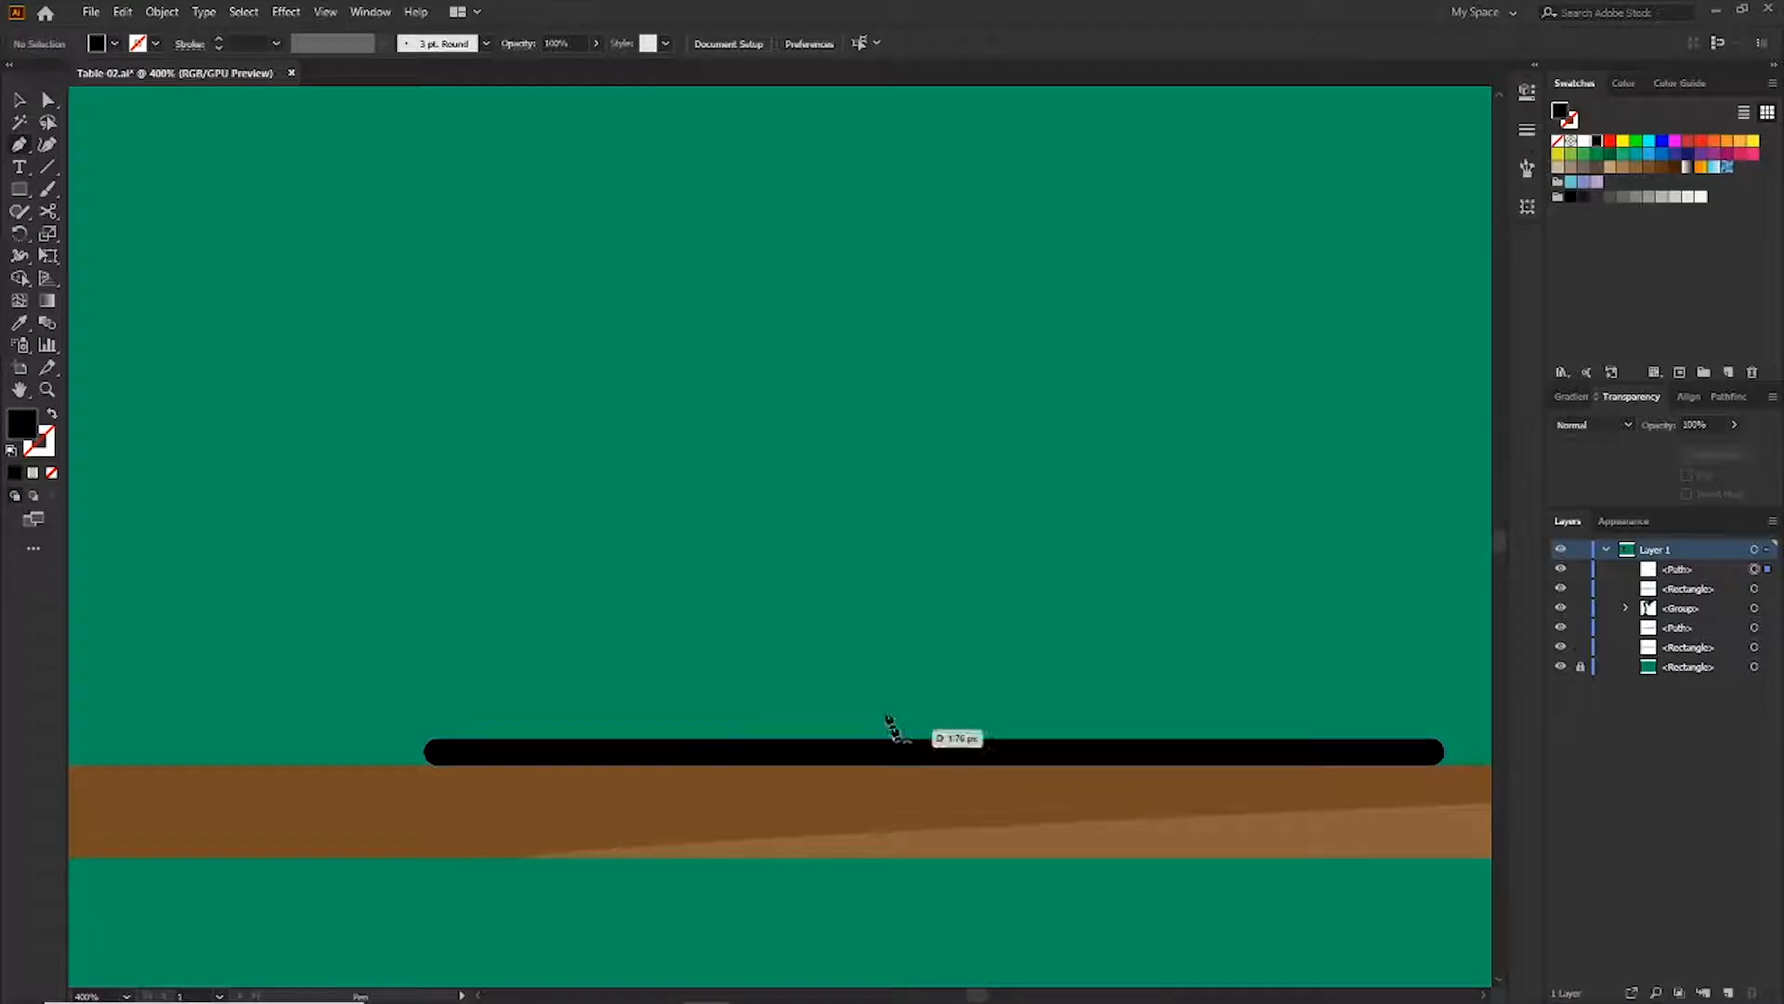
drag(512, 740, 230, 846)
drag(271, 966, 273, 967)
click(511, 739)
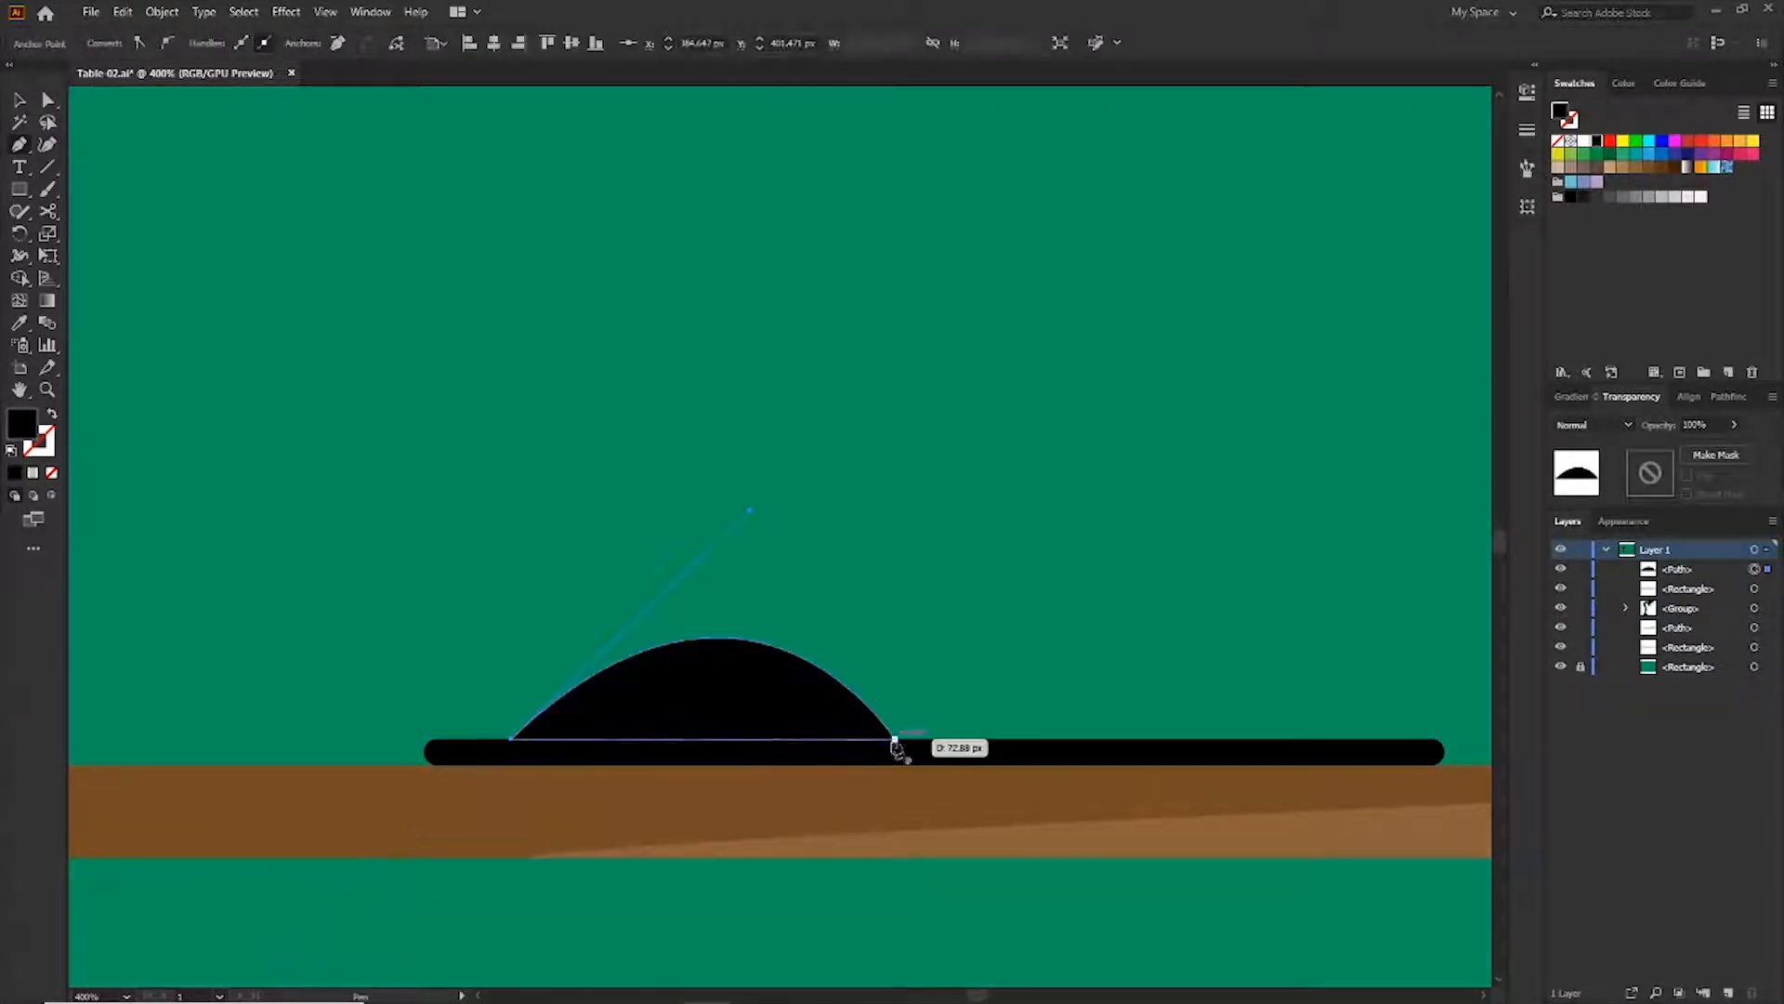
click(895, 739)
click(1583, 141)
key(ctrl+shift+a)
Trace an inner arc shape inside the white dome with the Pen tool
drag(870, 734, 737, 734)
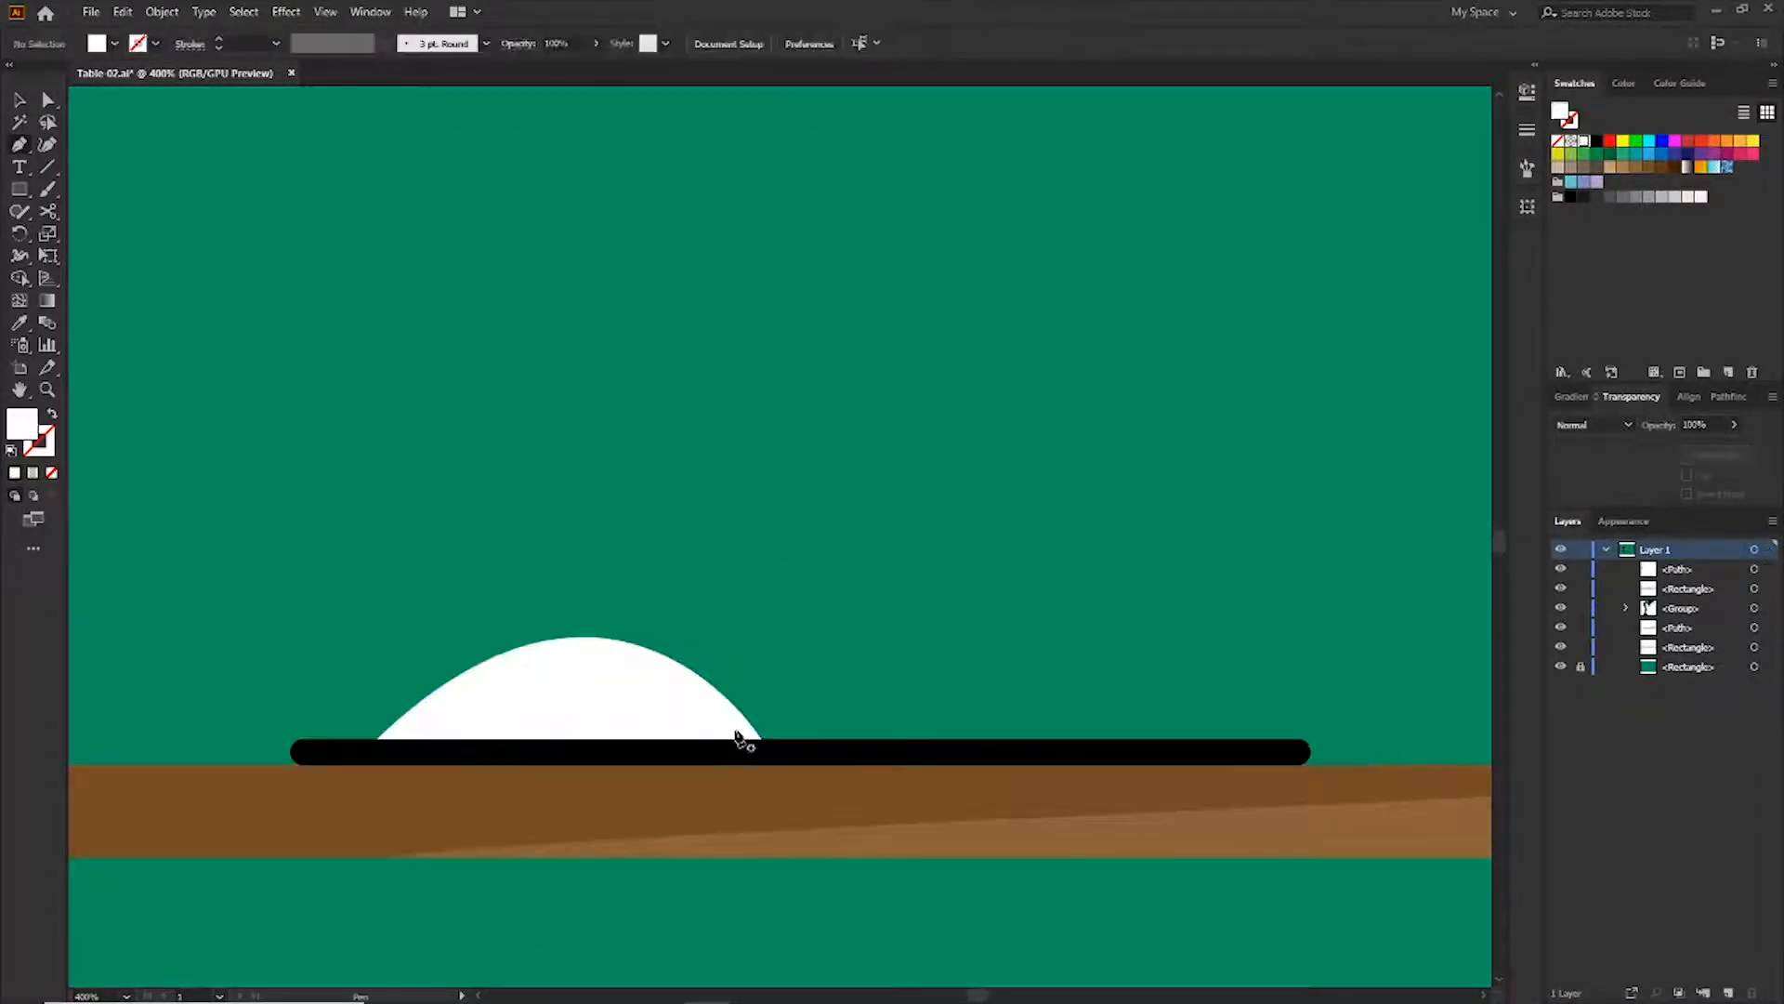
click(737, 741)
drag(407, 736, 214, 878)
click(415, 730)
click(736, 730)
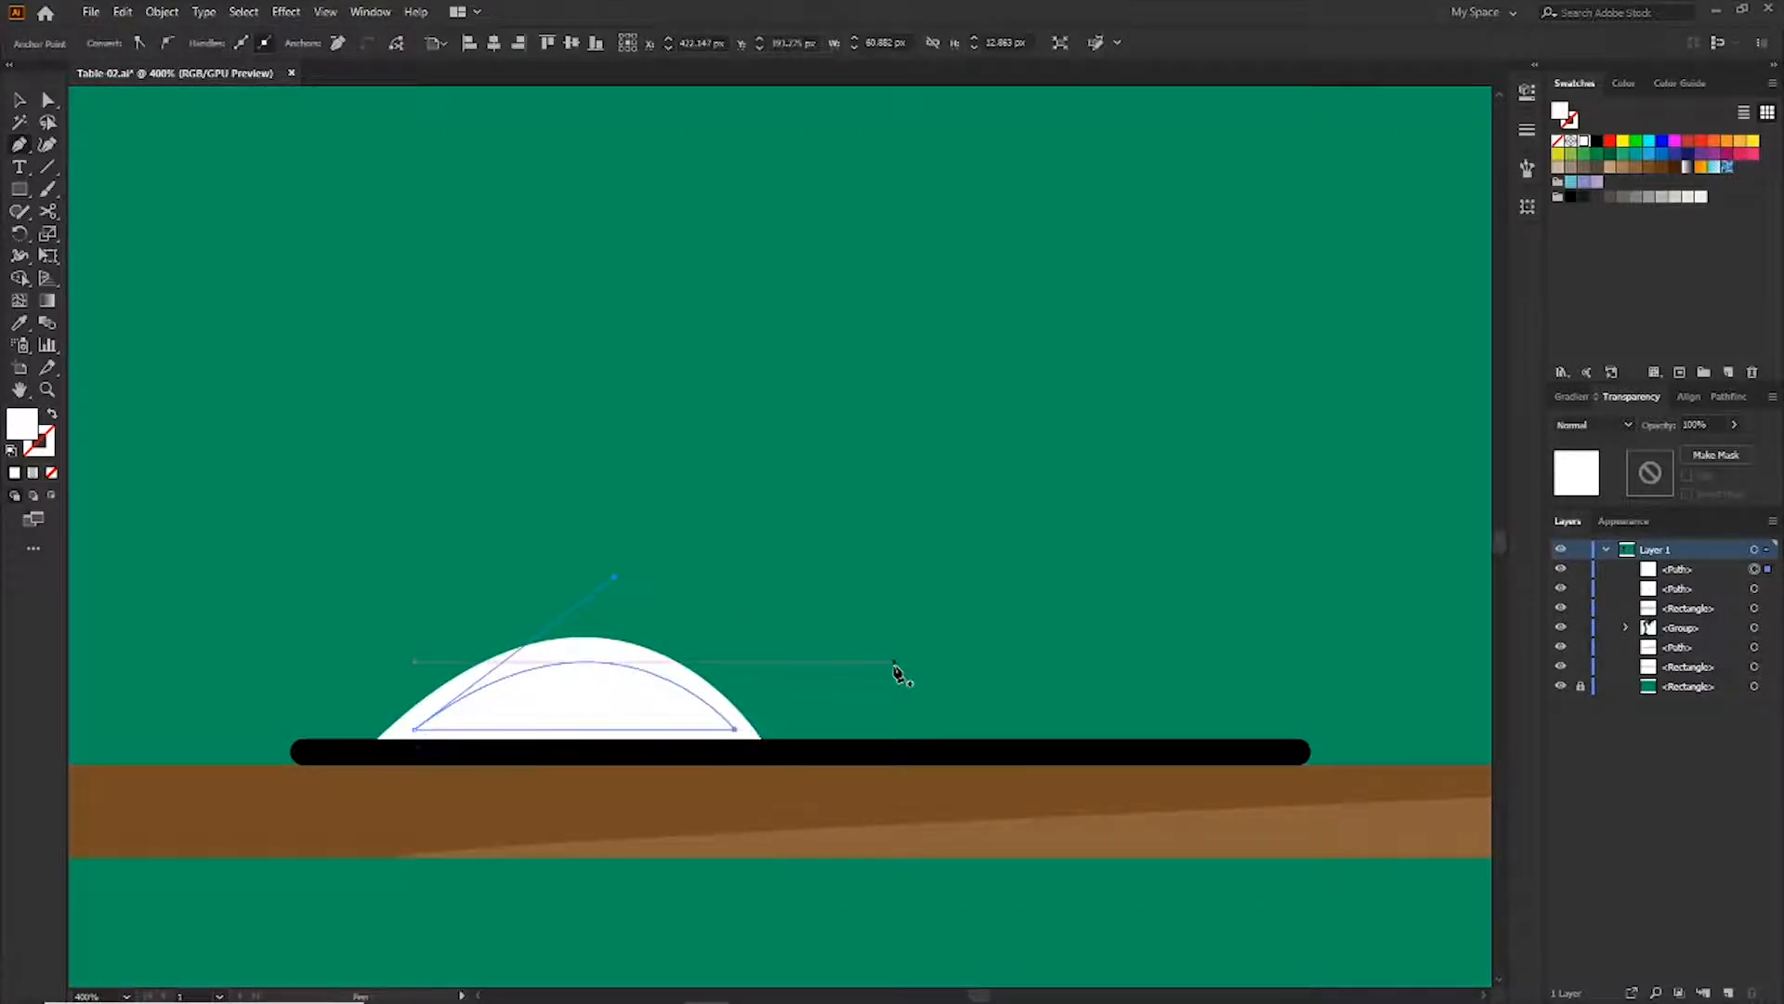
Fill the inner arc shape with a grey gradient sampled from the lamp and angle it
scroll(932, 614, down, 2)
key(v)
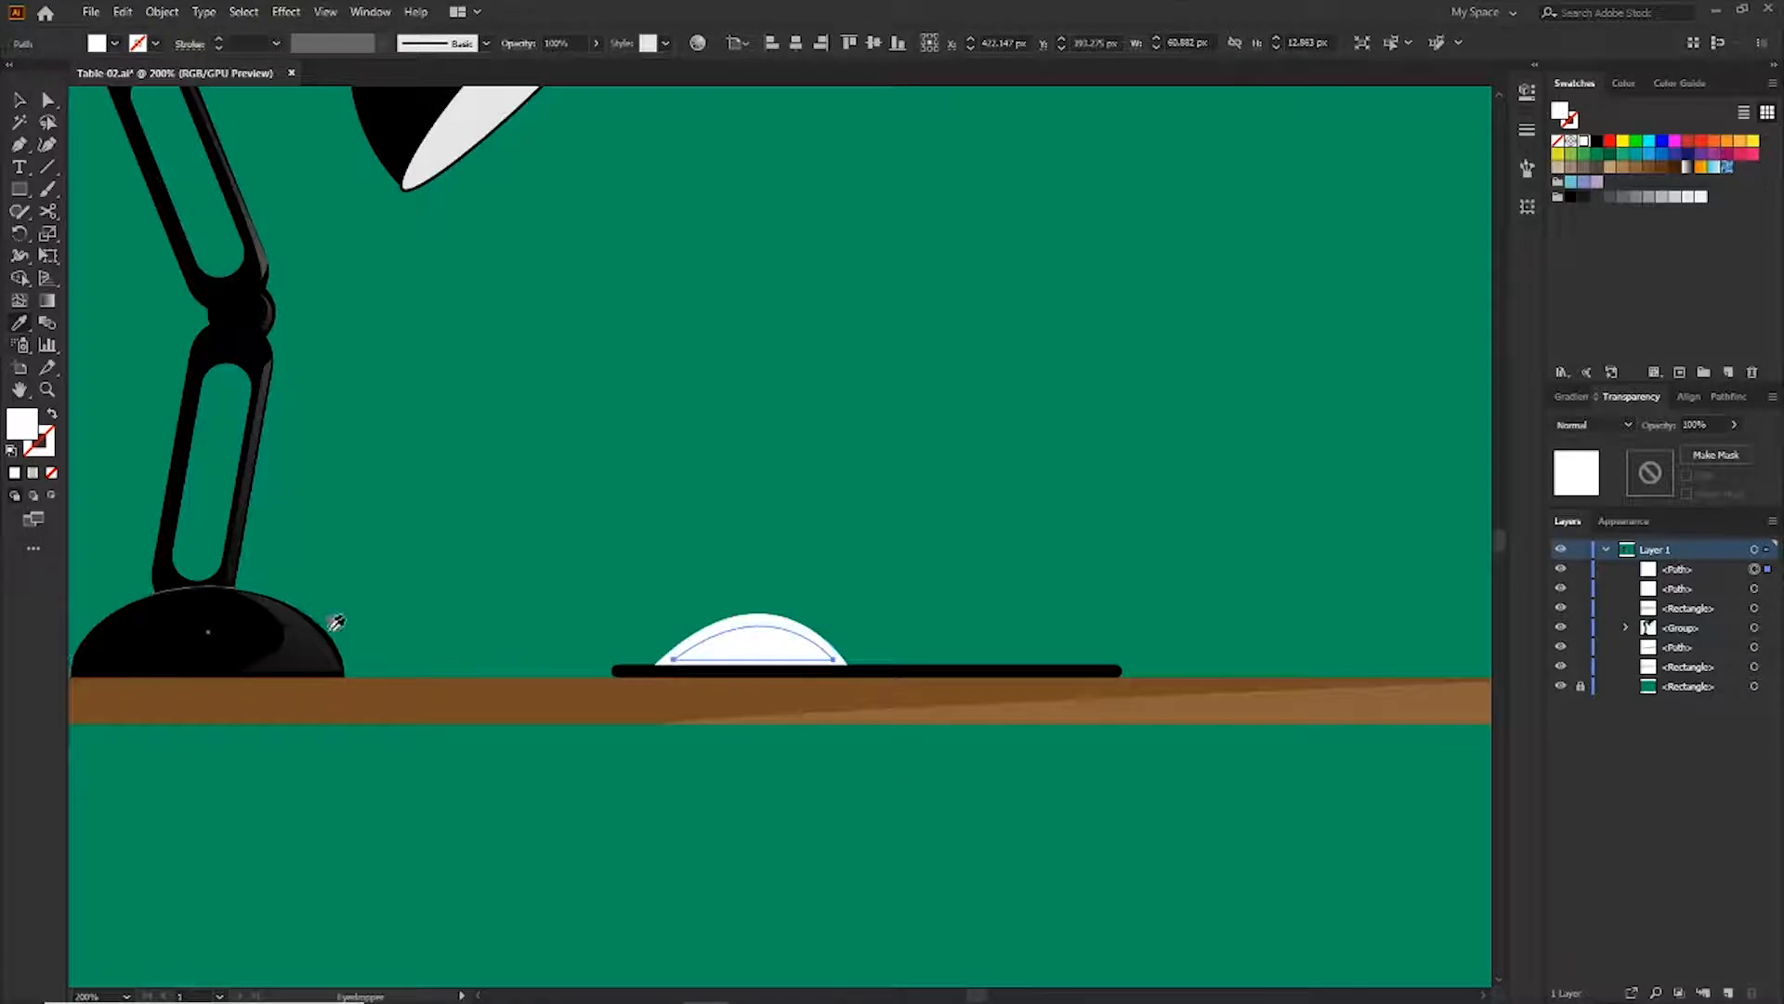
click(321, 646)
key(g)
drag(607, 611, 788, 658)
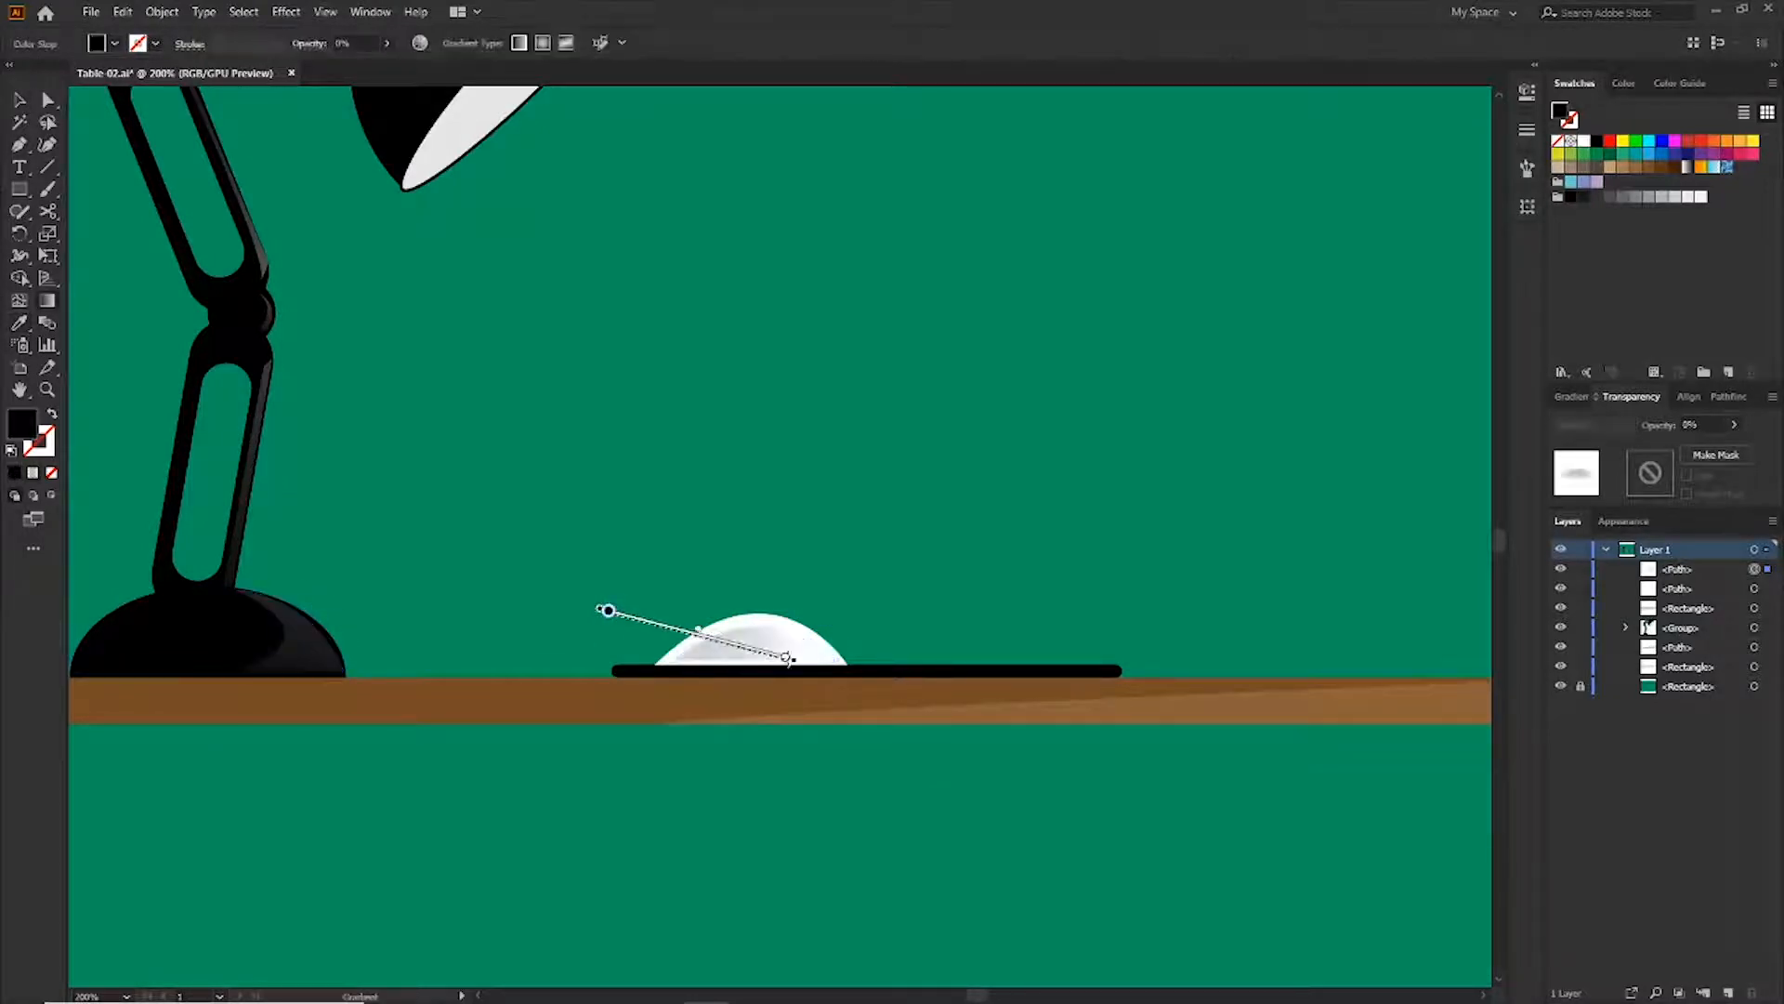
key(v)
Group the dome with its inner arc and create a vertically reflected copy of the group
click(162, 12)
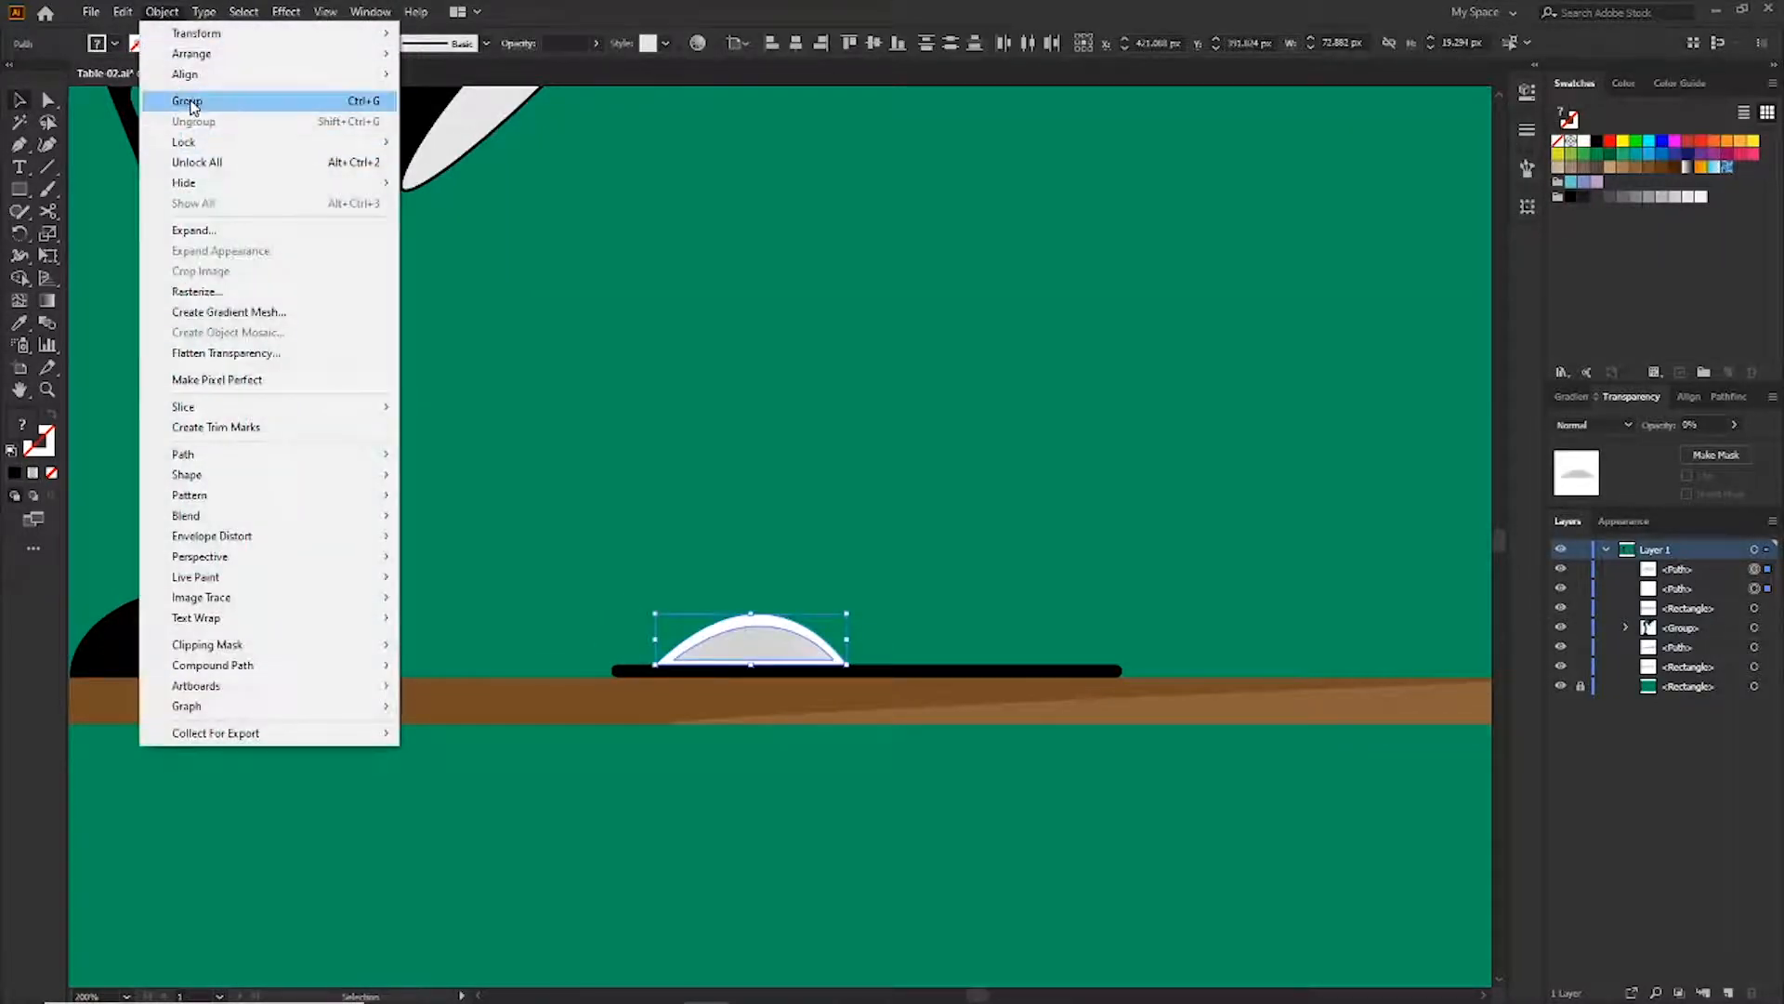
click(193, 102)
right_click(799, 650)
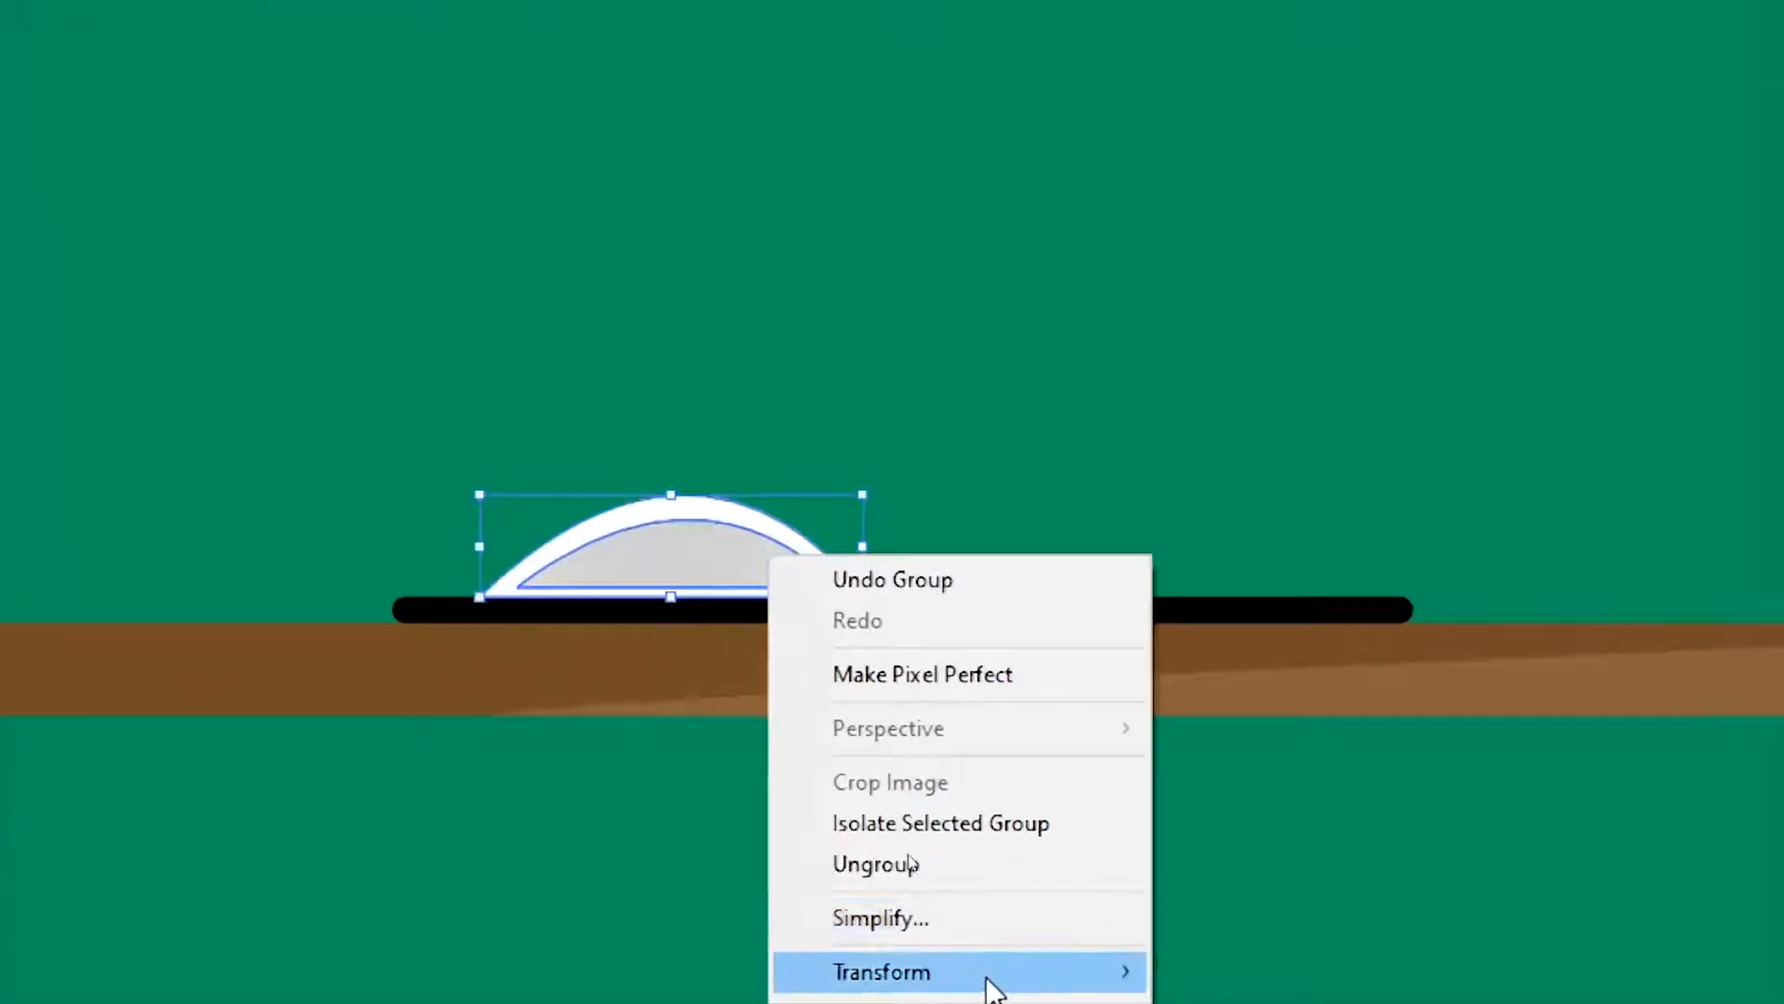
mouse_move(991, 971)
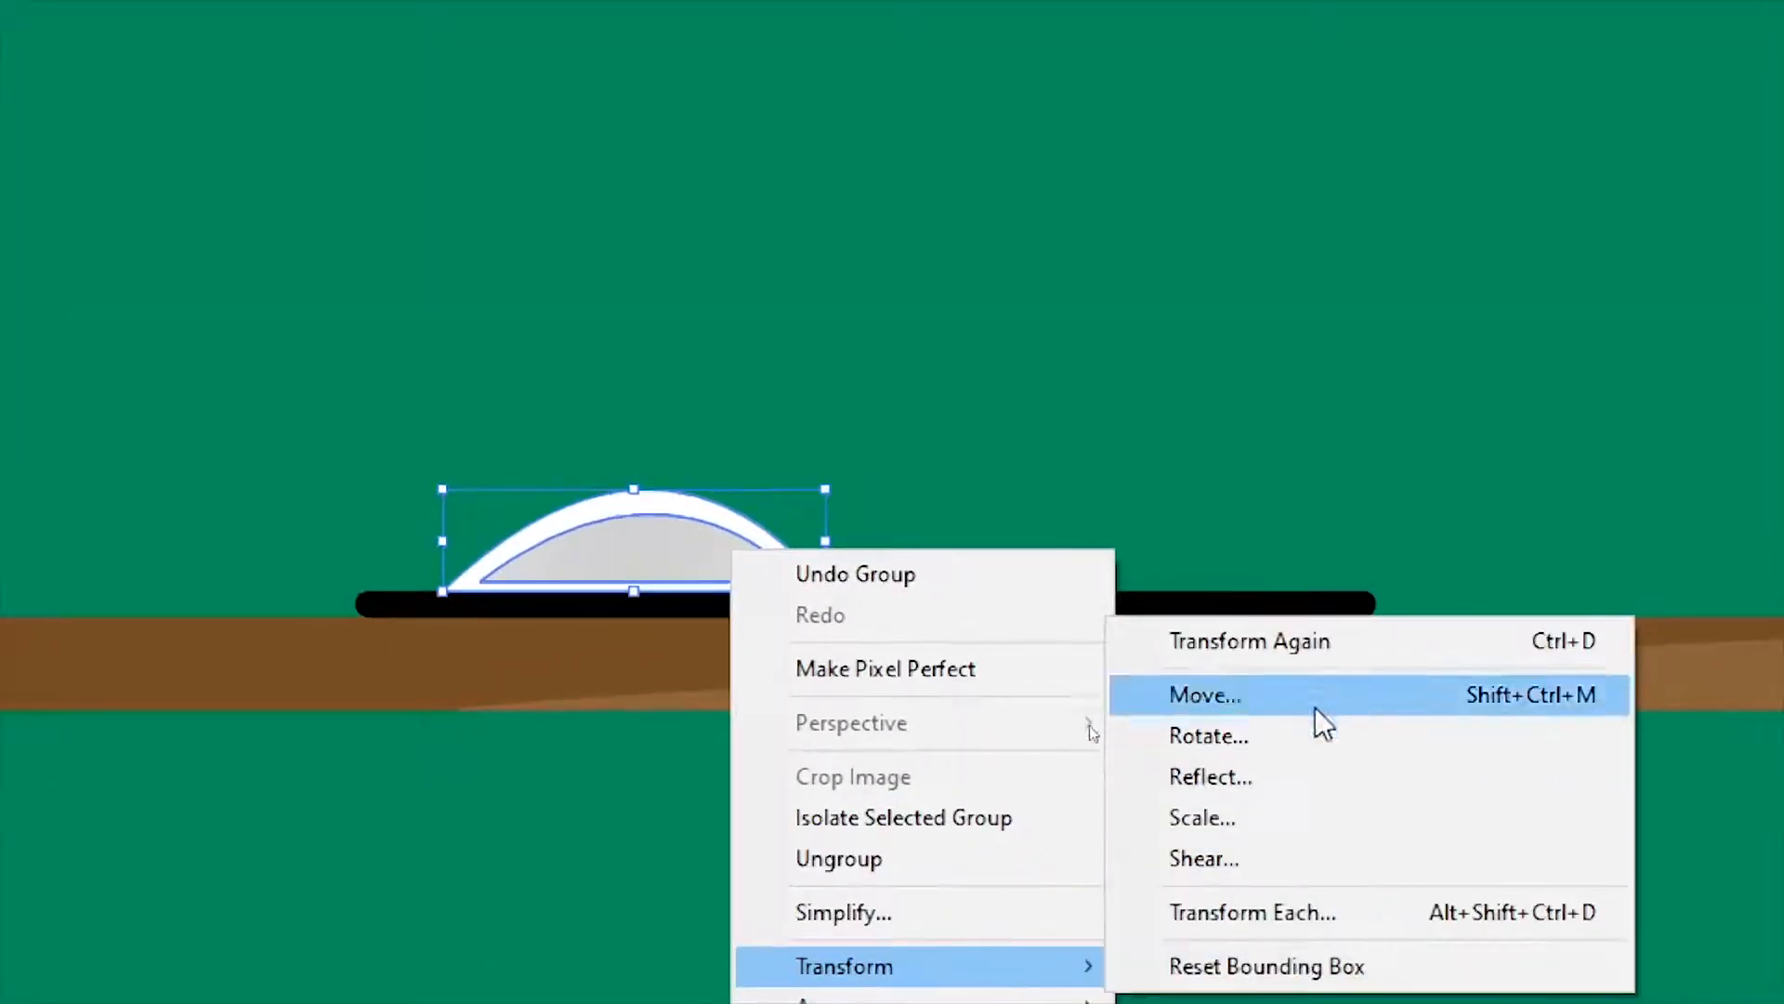
click(1292, 771)
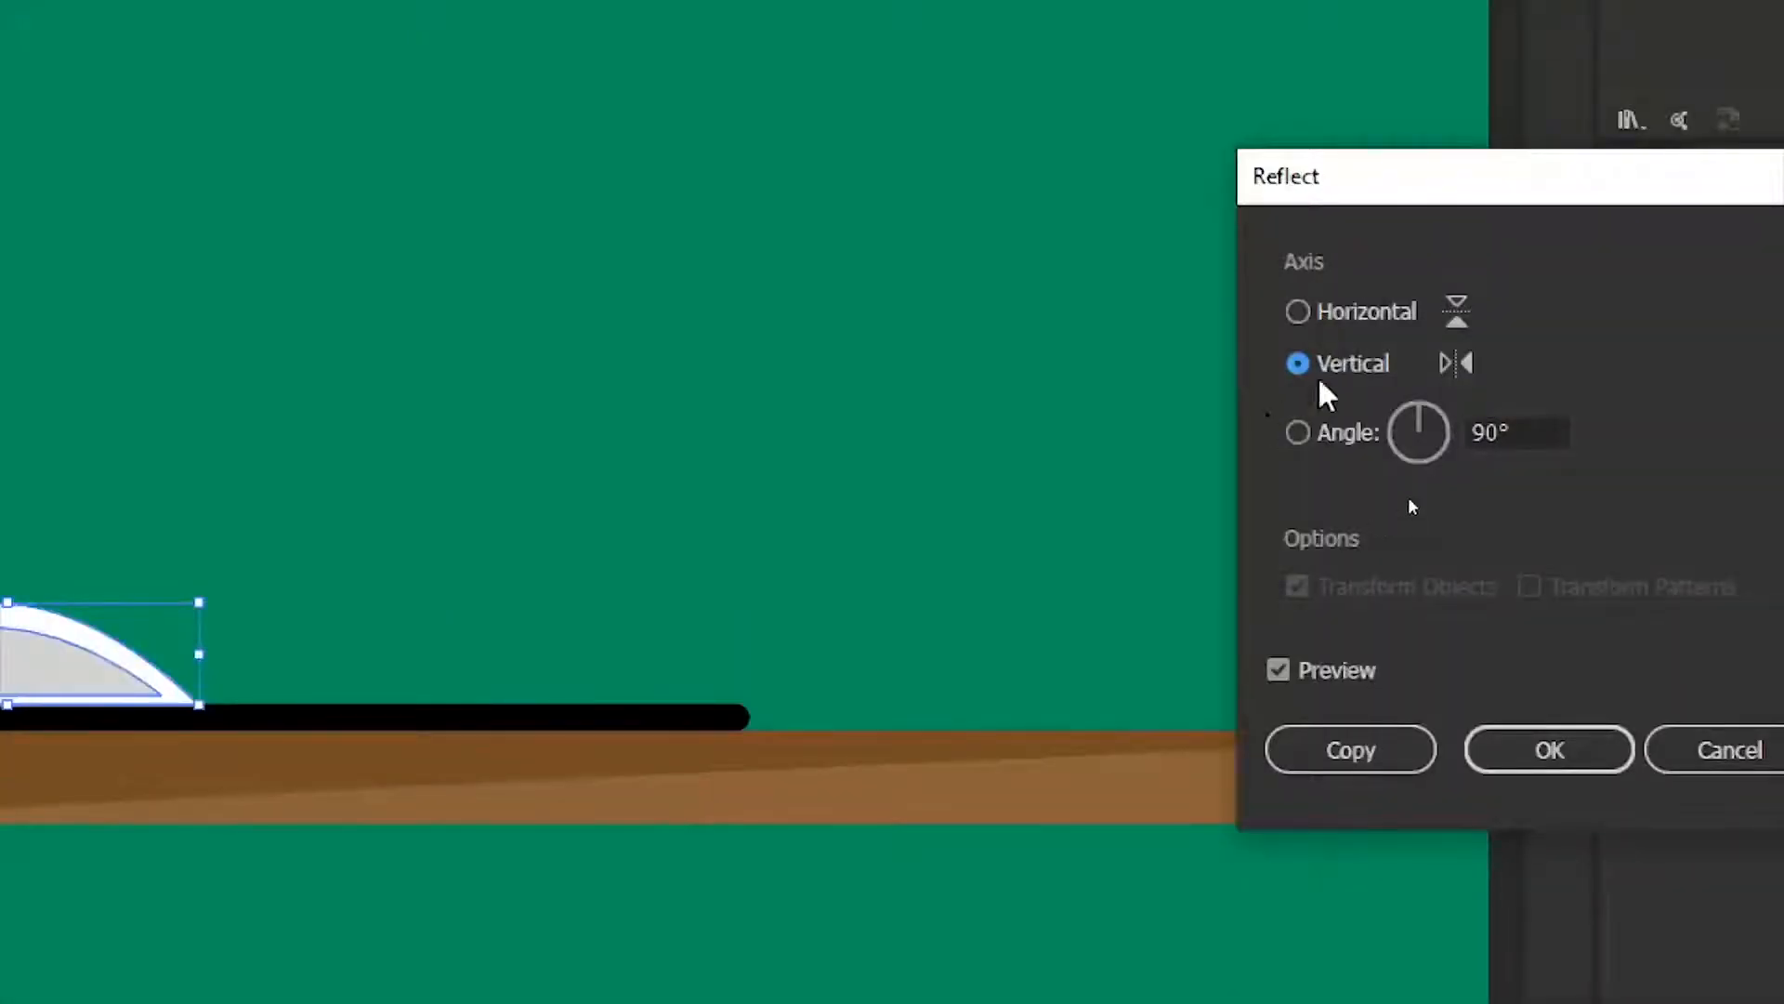
click(1350, 750)
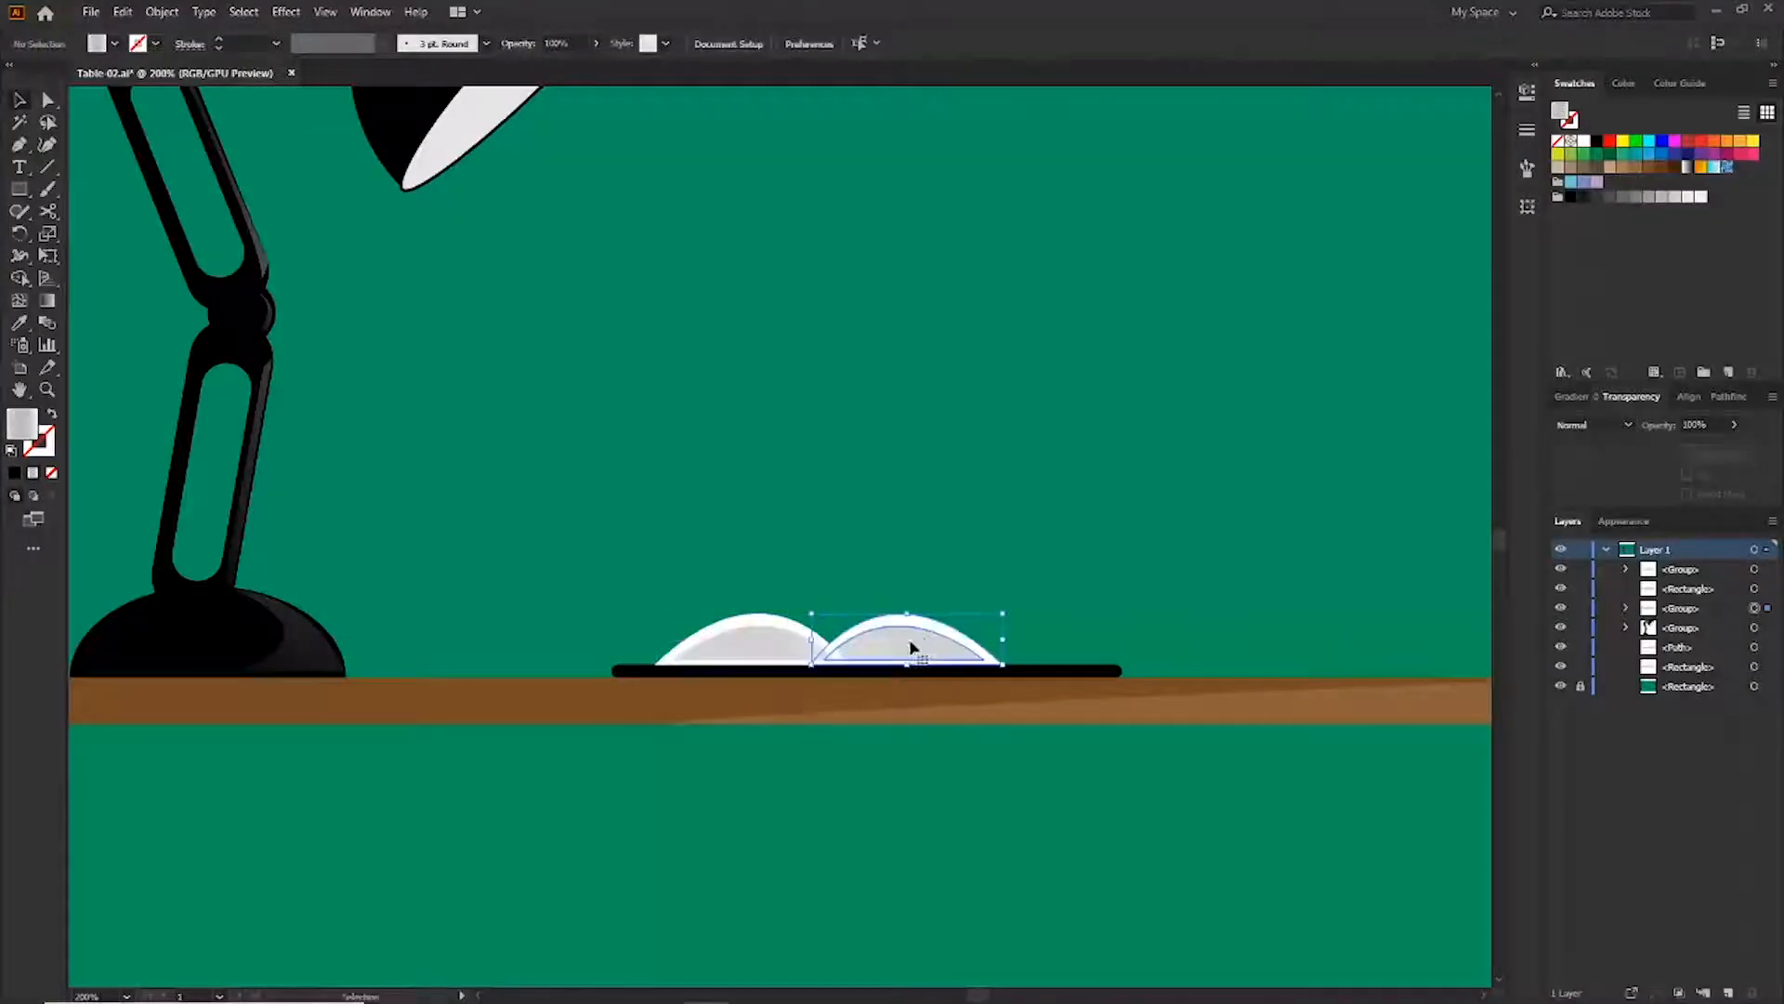
Place the reflected copy beside the original to form an open book and shorten the black bar to fit
click(1004, 580)
click(1087, 670)
drag(1122, 677, 1054, 670)
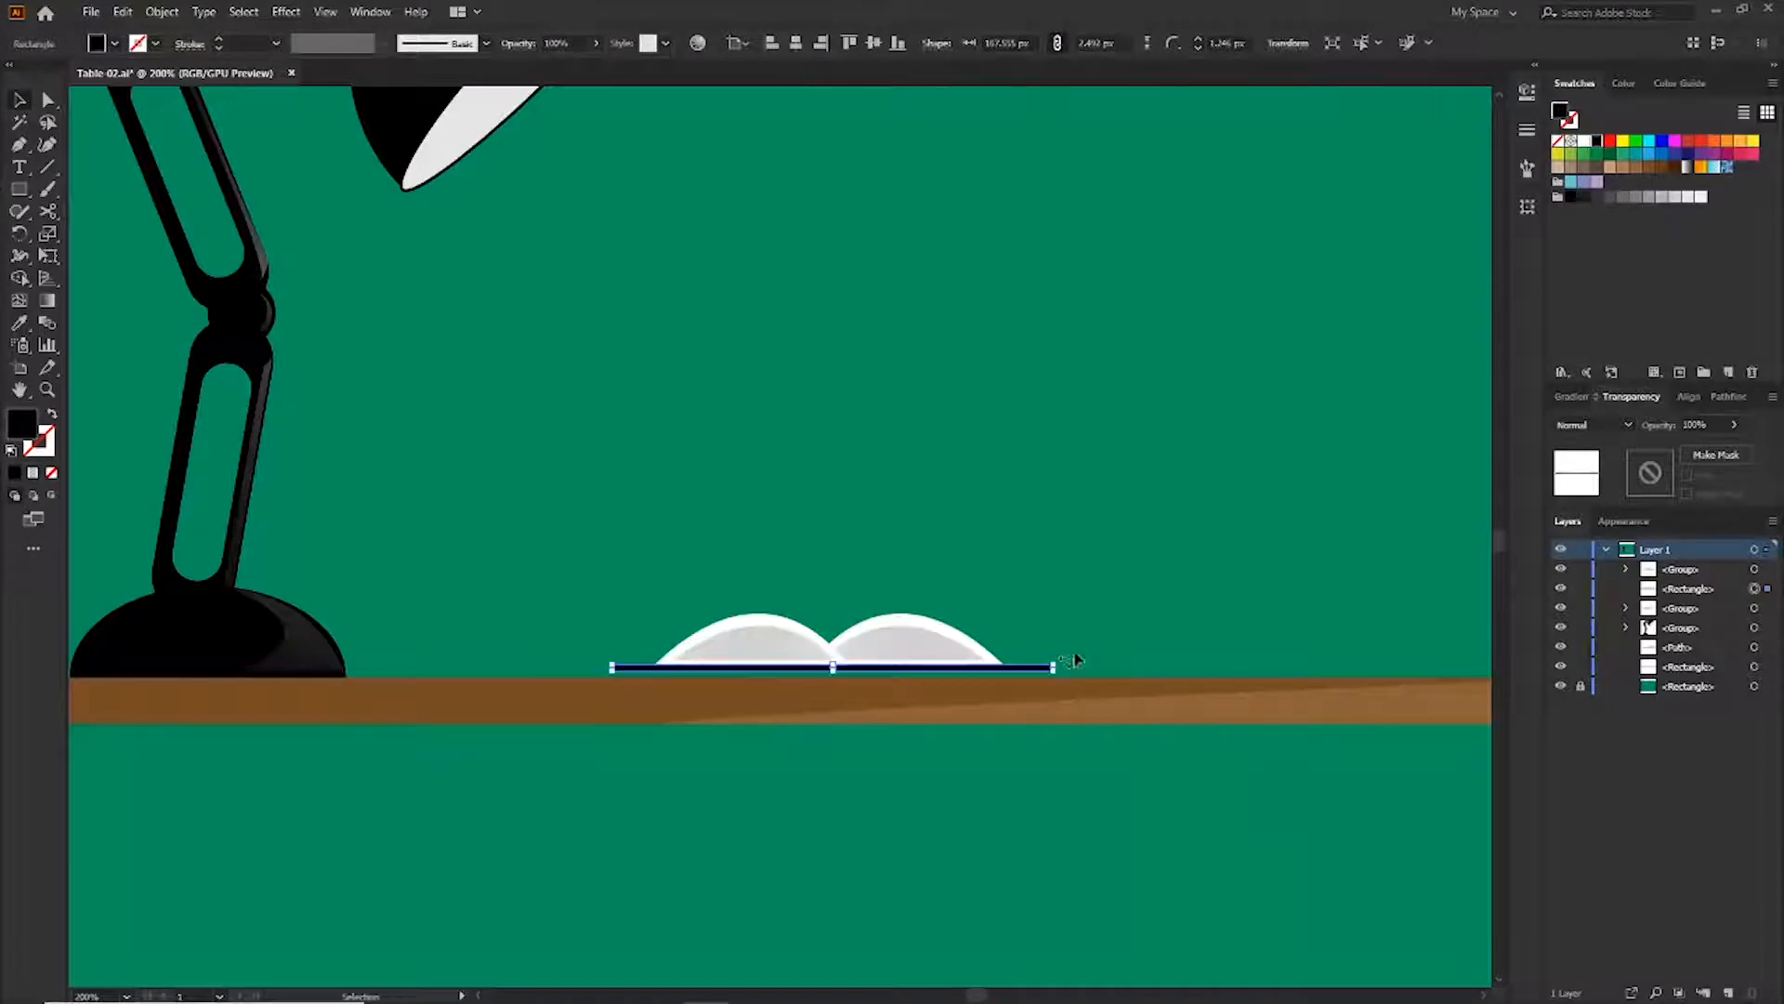
Select all the open book parts, nudge them down onto the table and group them
drag(1106, 615, 799, 668)
key(Down)
key(Down)
key(Down)
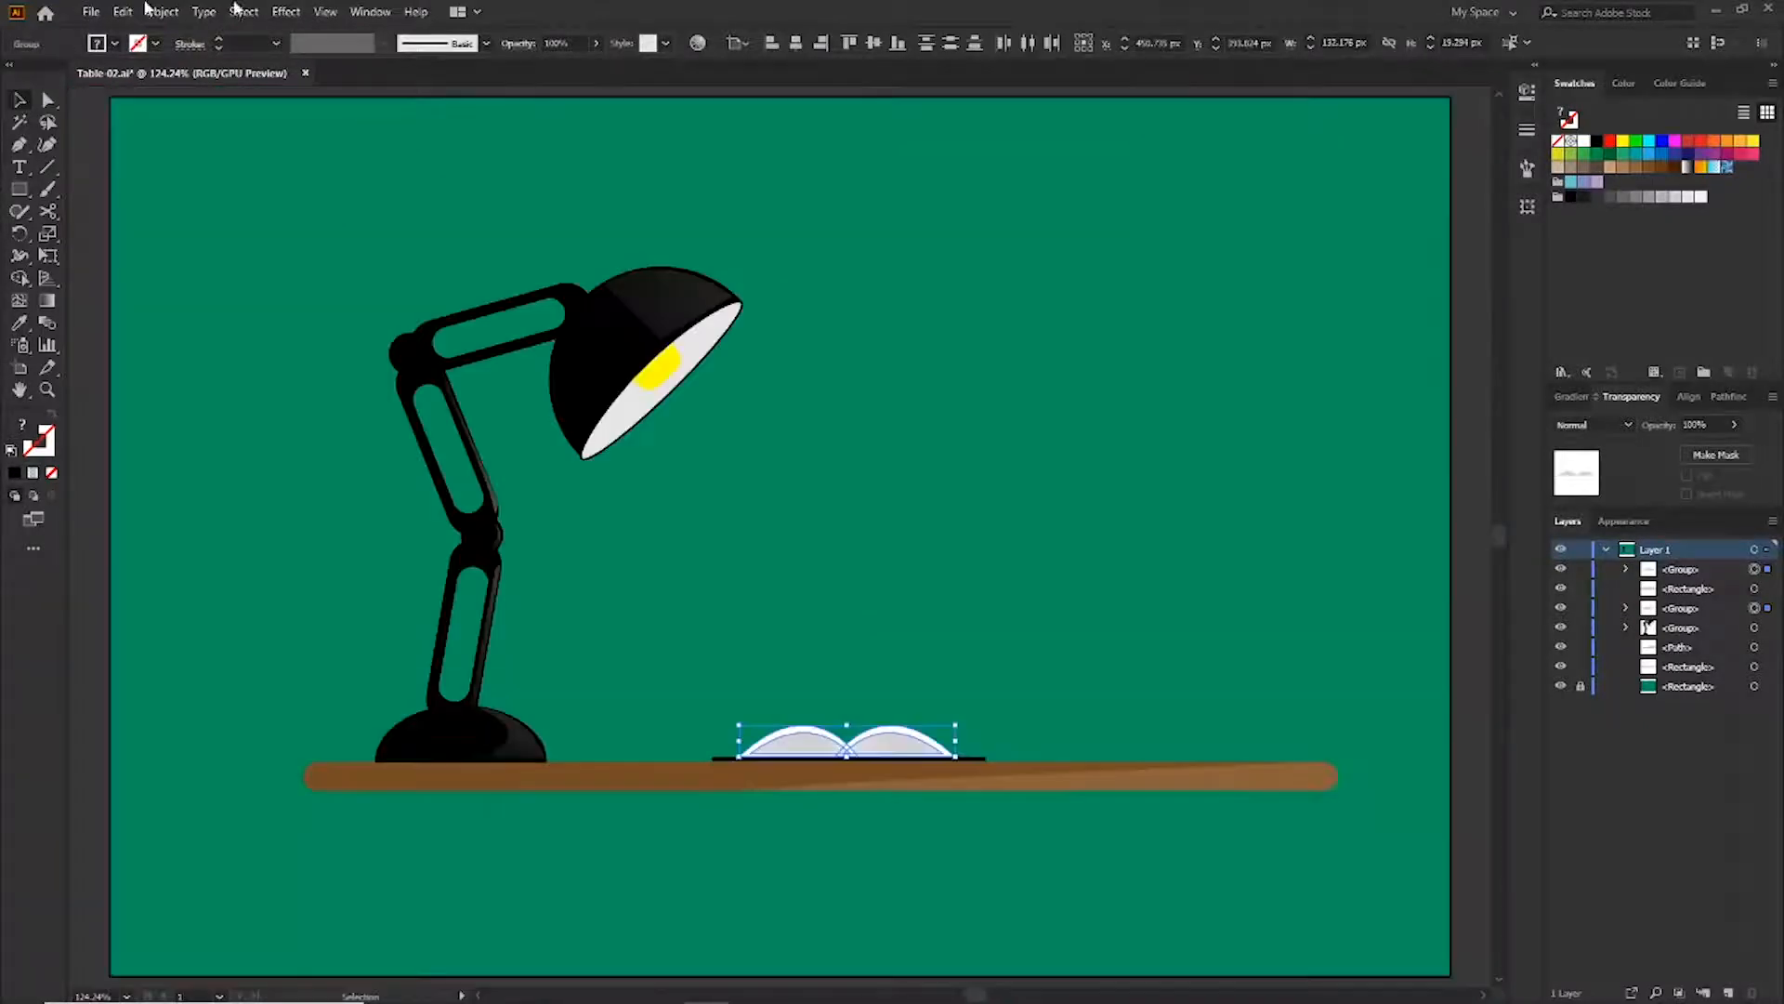
click(162, 12)
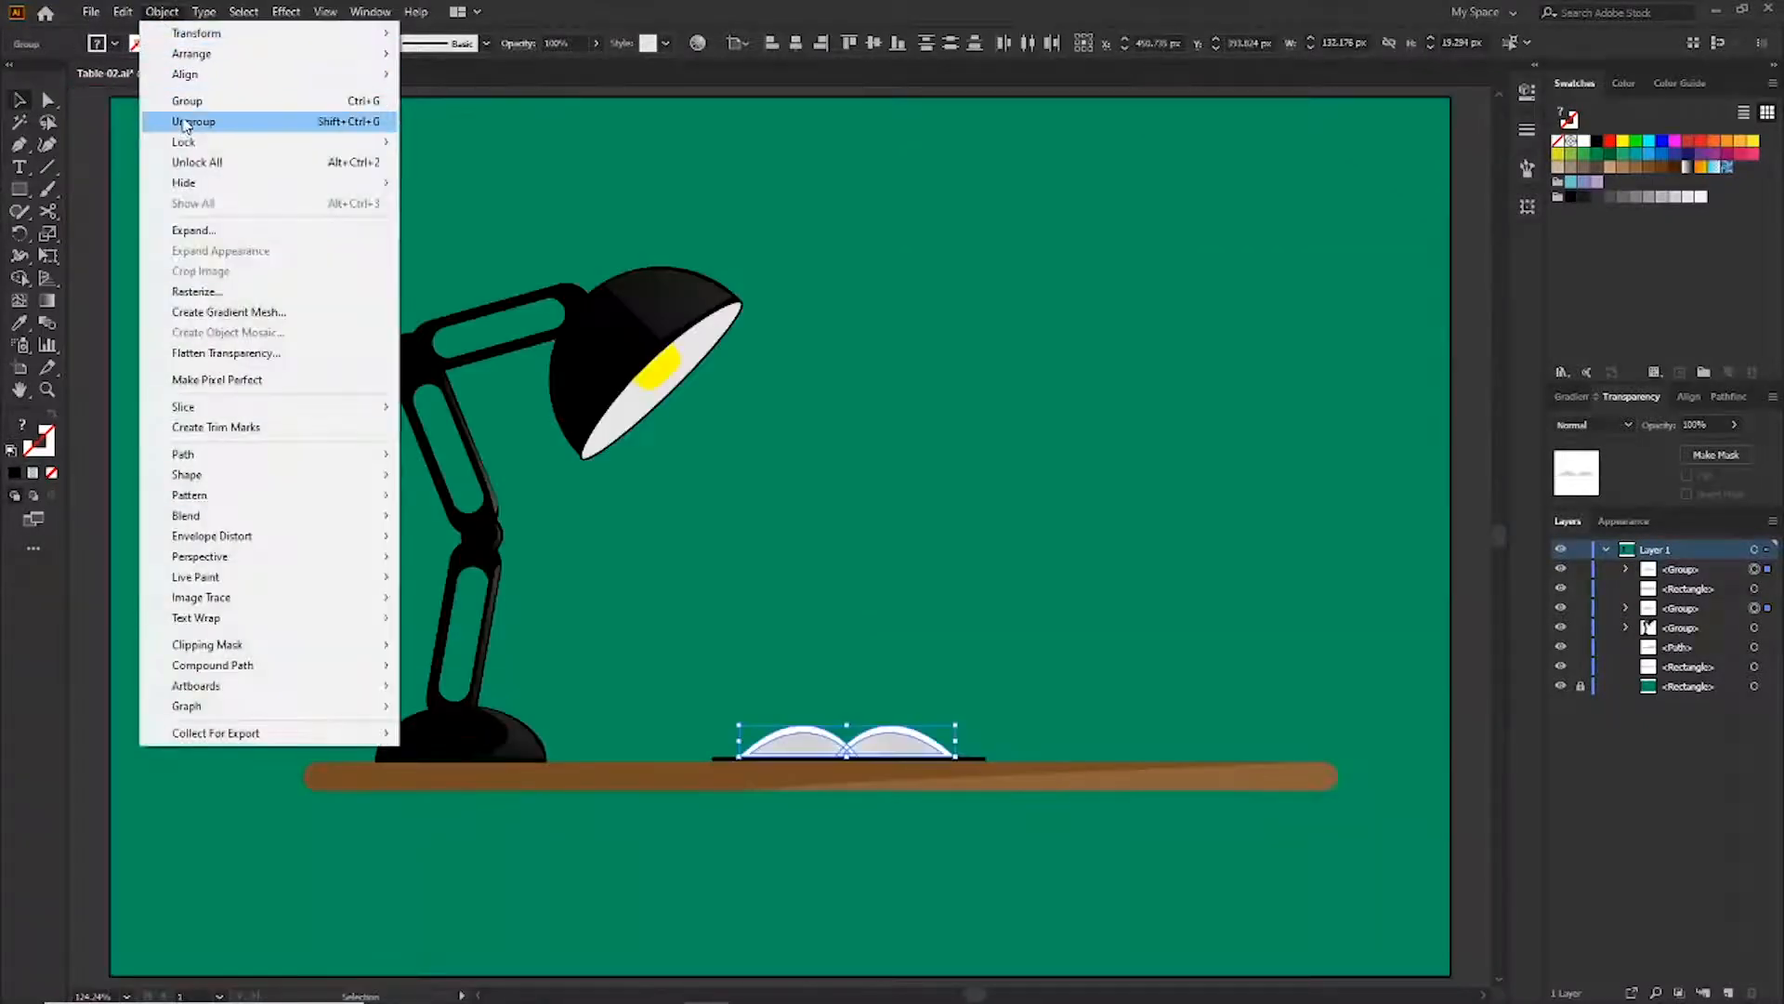
click(190, 101)
Scale the book group up slightly so it spans more of the table
click(1000, 638)
click(905, 746)
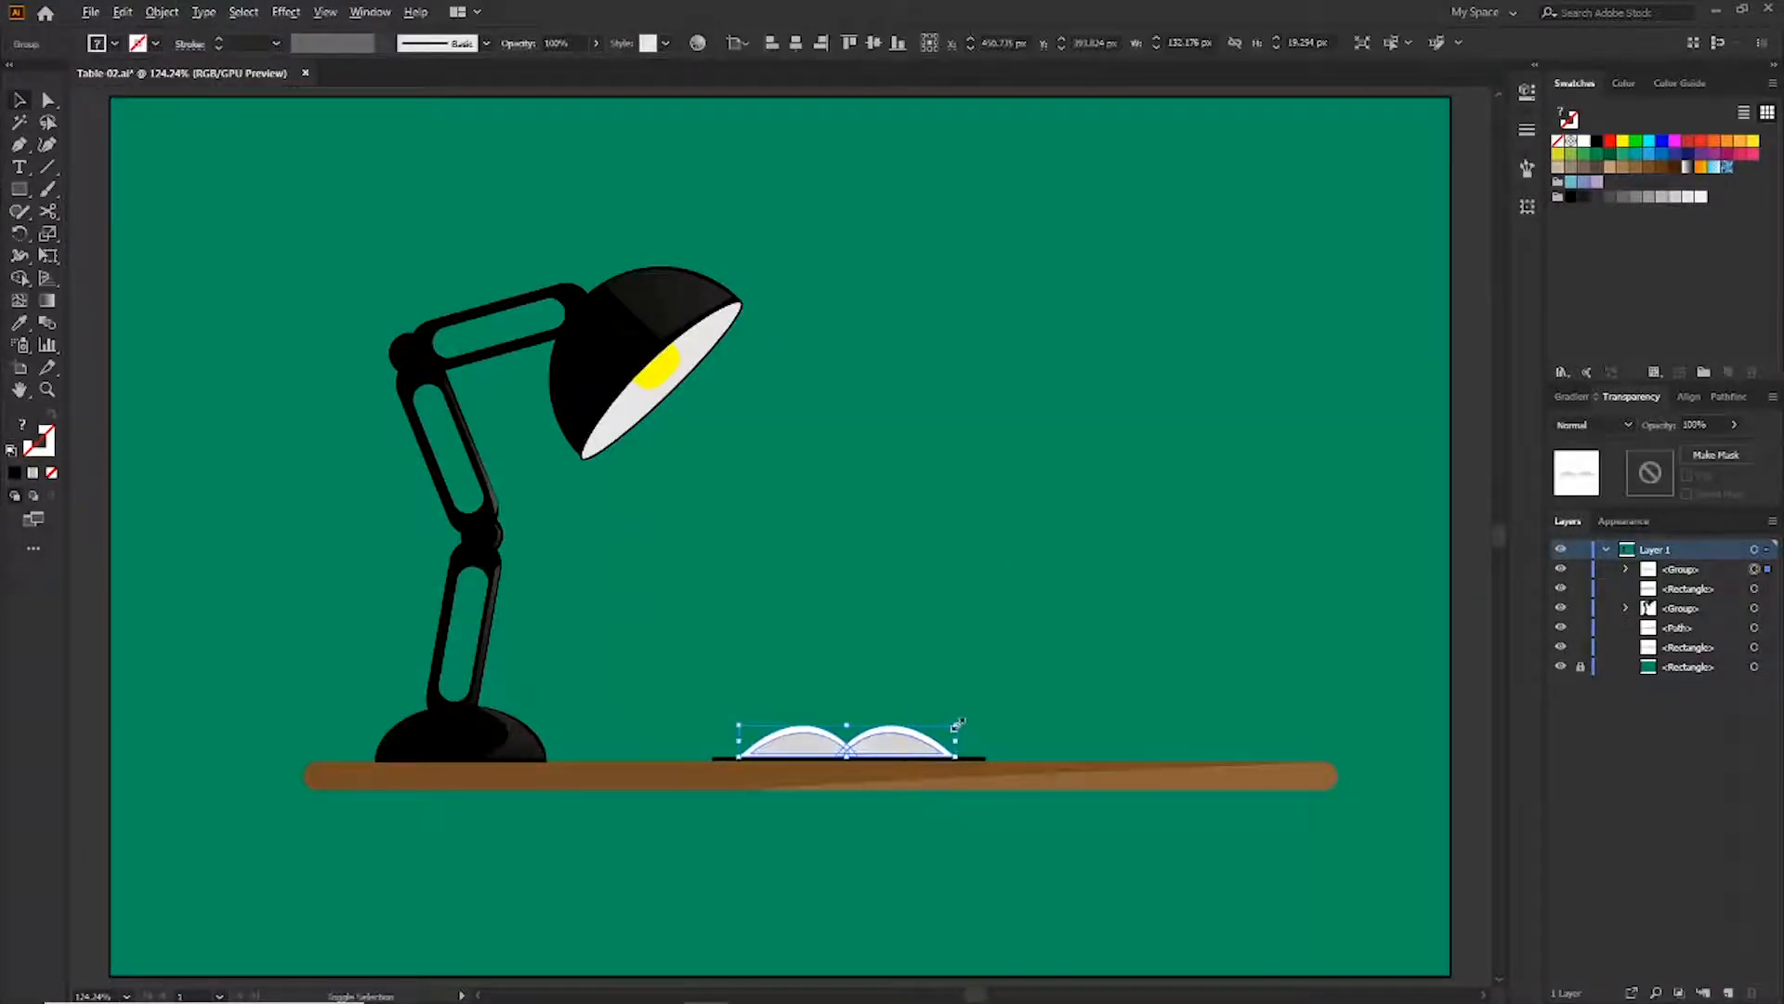
drag(956, 725, 984, 713)
click(1032, 648)
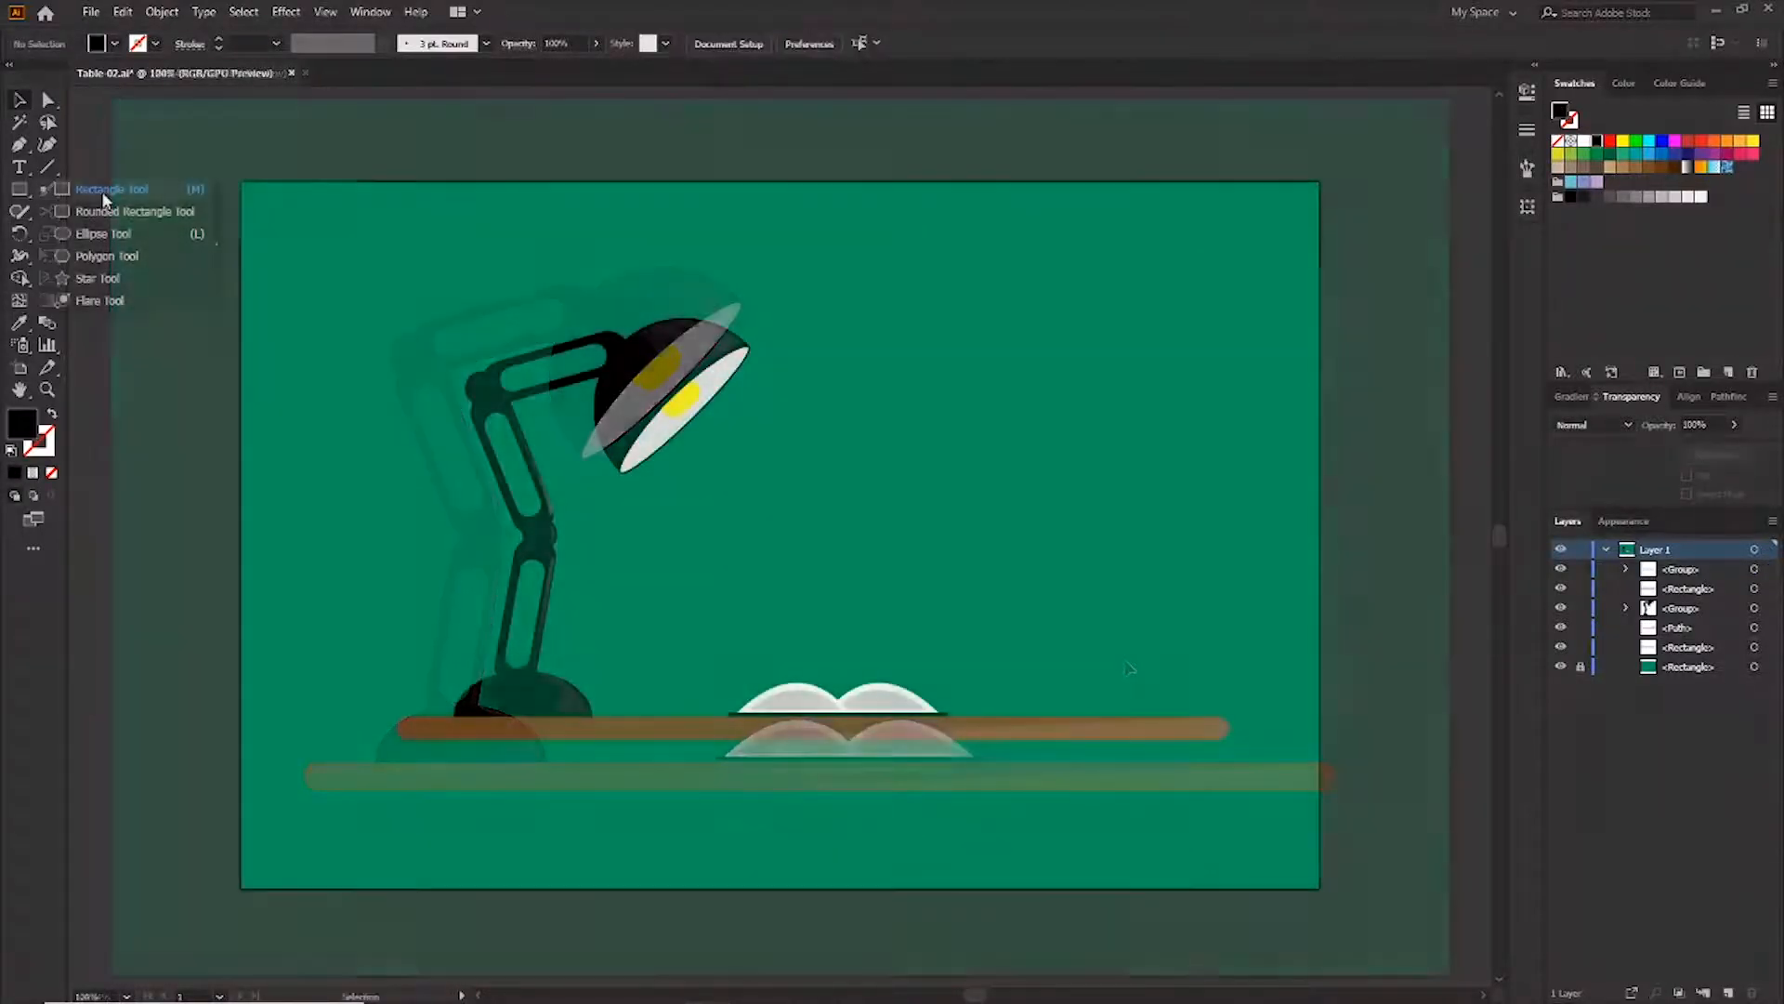
Draw a white cup rectangle between the lamp base and the book, rounding its bottom corners
click(112, 189)
drag(633, 639, 692, 715)
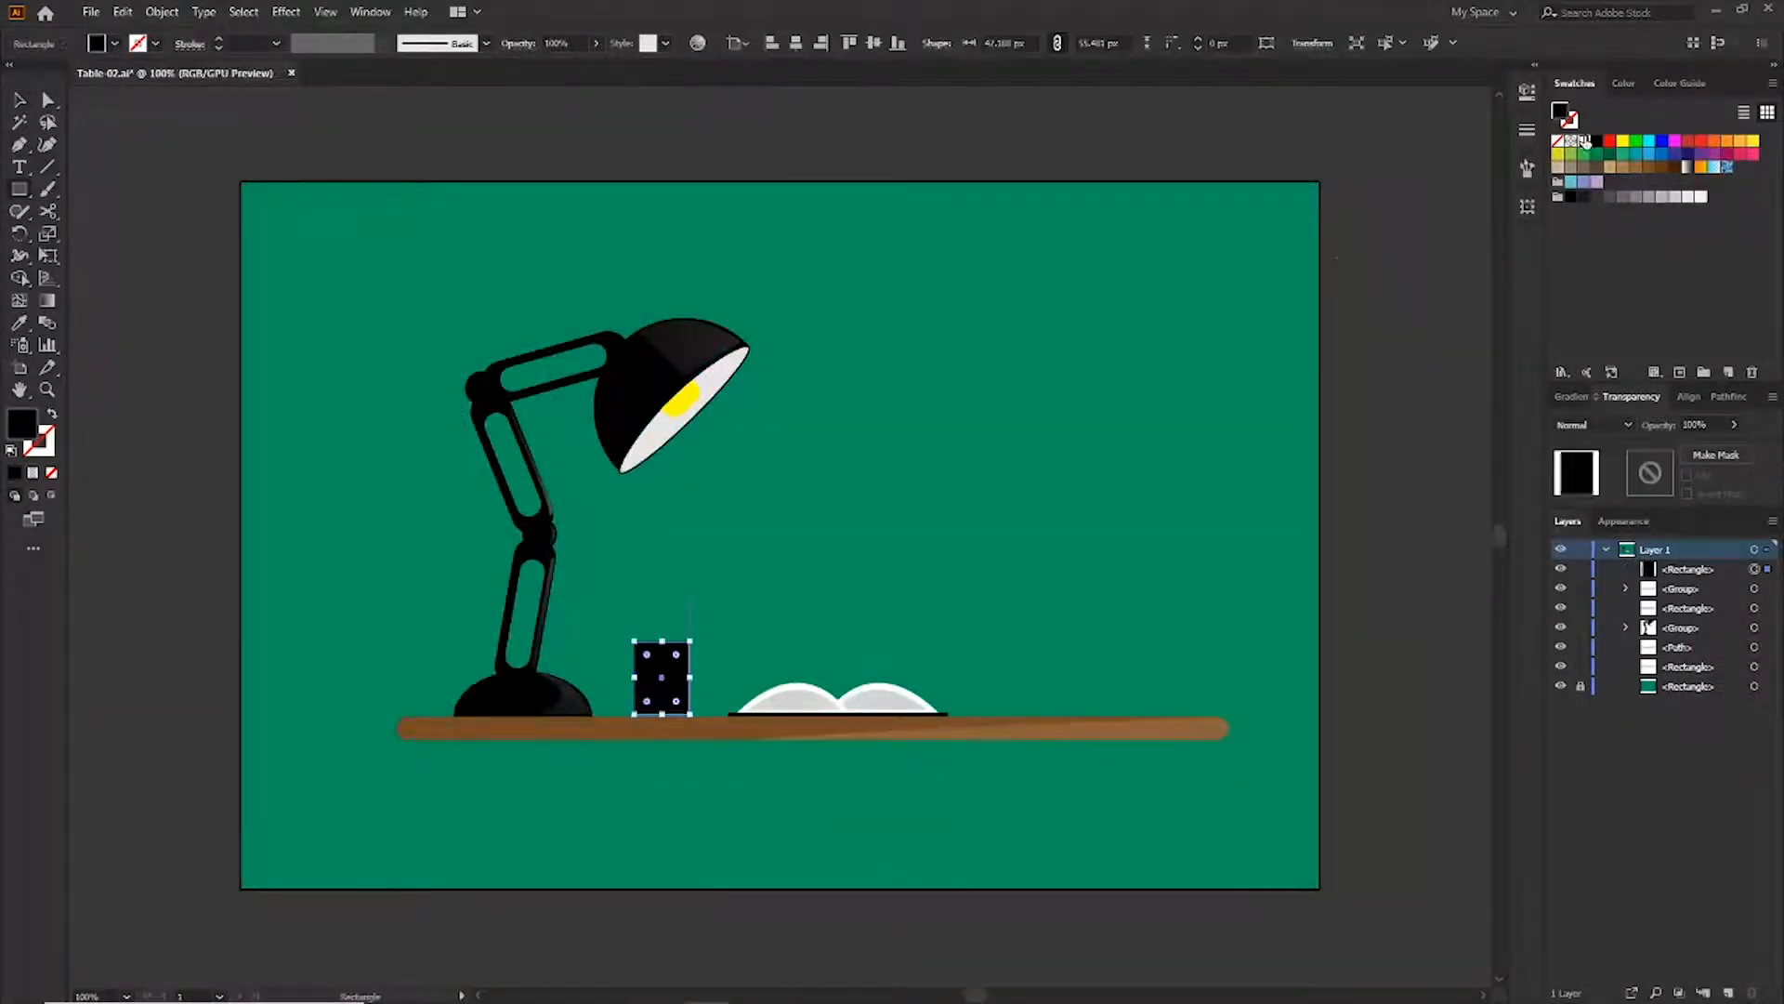
key(v)
scroll(669, 626, up, 2)
drag(610, 665, 697, 716)
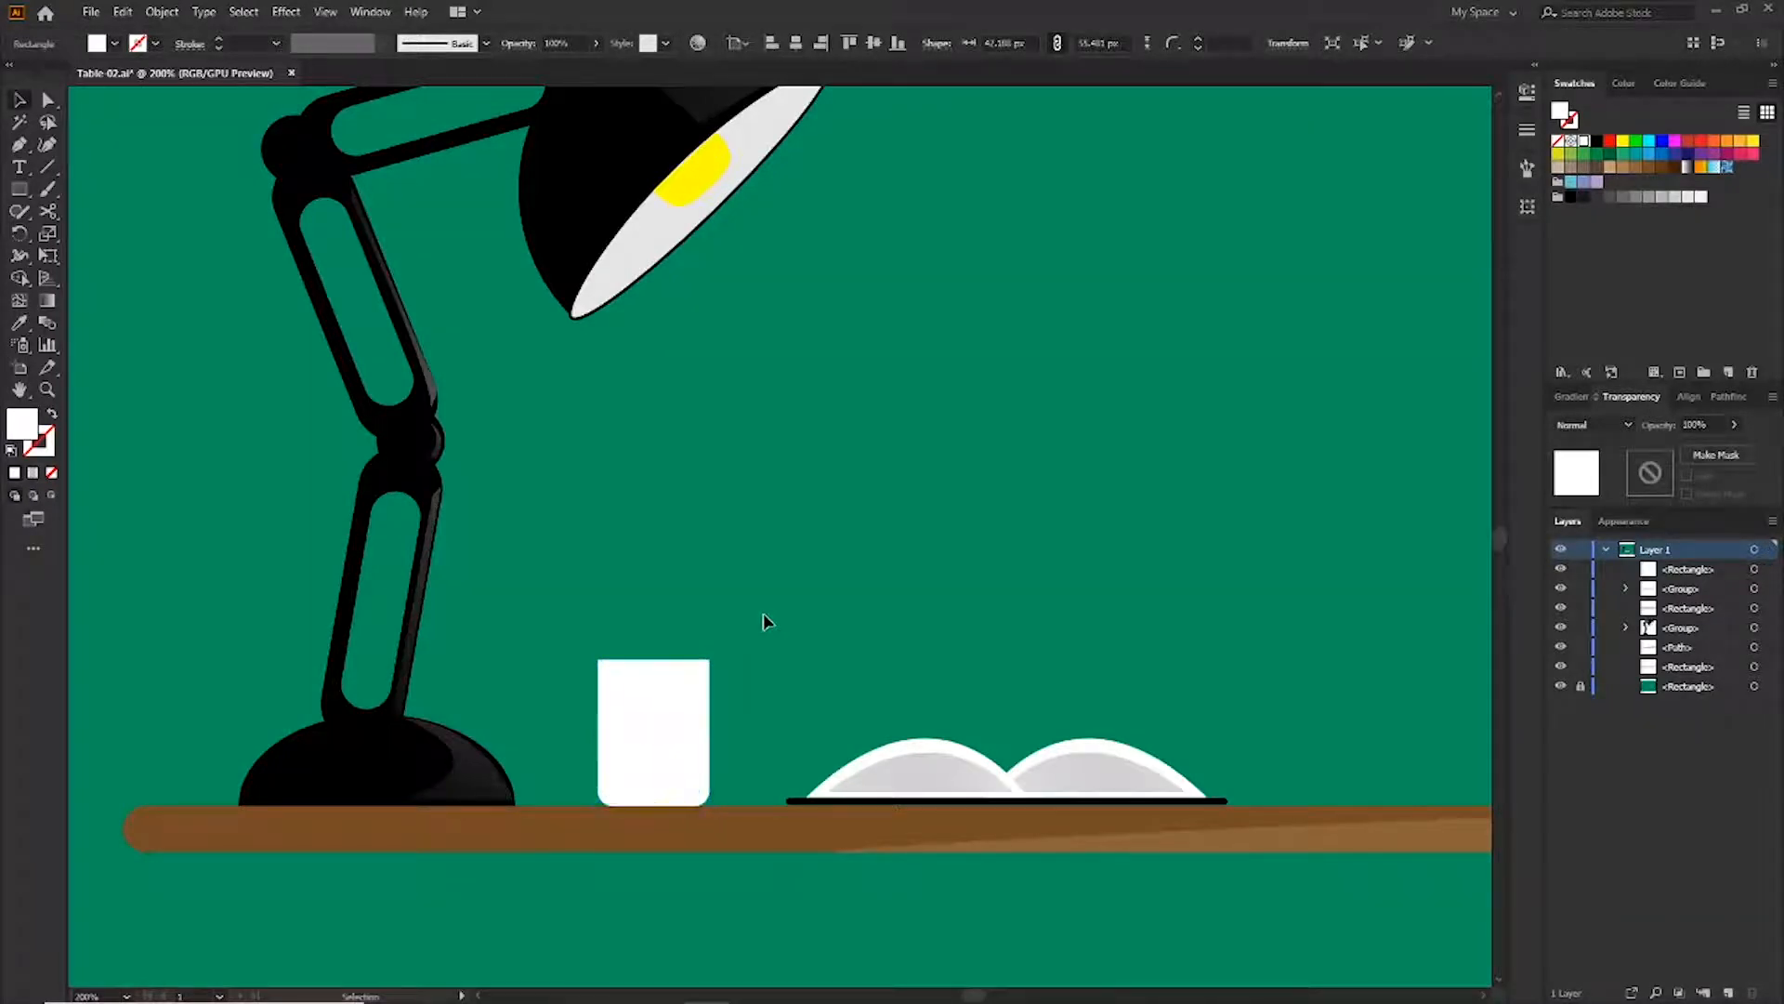
Draw an ellipse across the cup's top and move the cup's top corners to the ellipse's middle
drag(18, 189, 116, 228)
drag(596, 658, 711, 670)
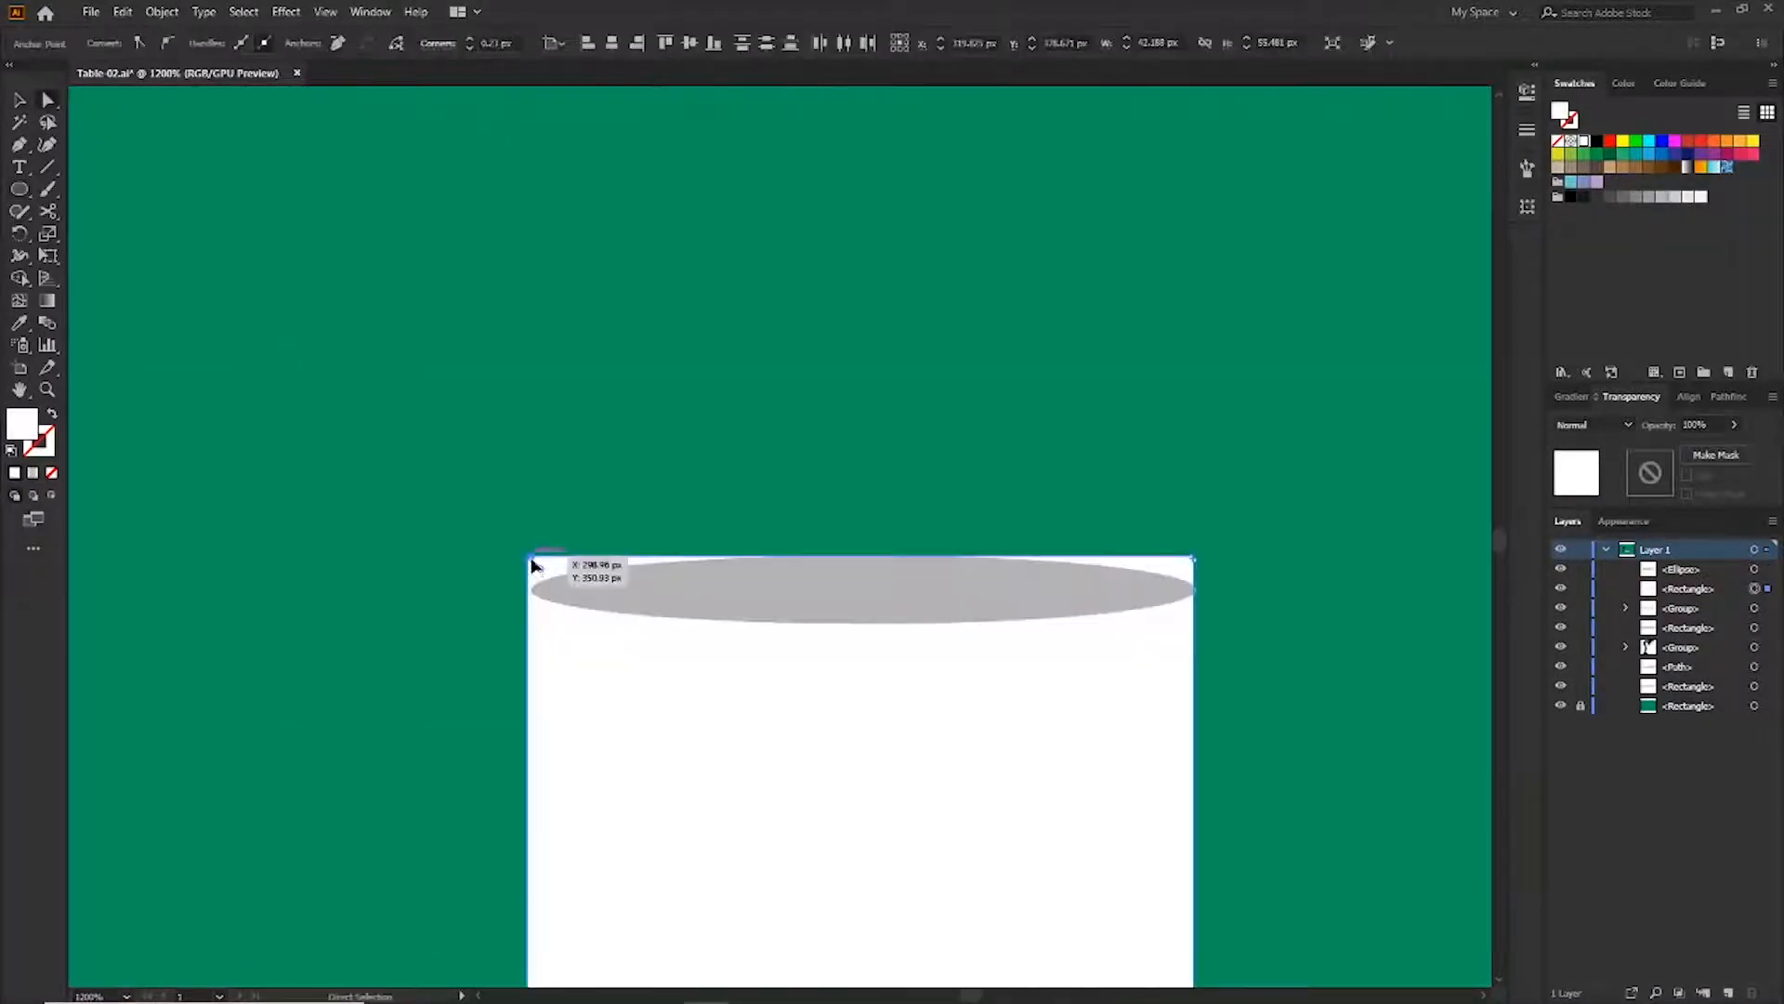
drag(530, 556, 532, 589)
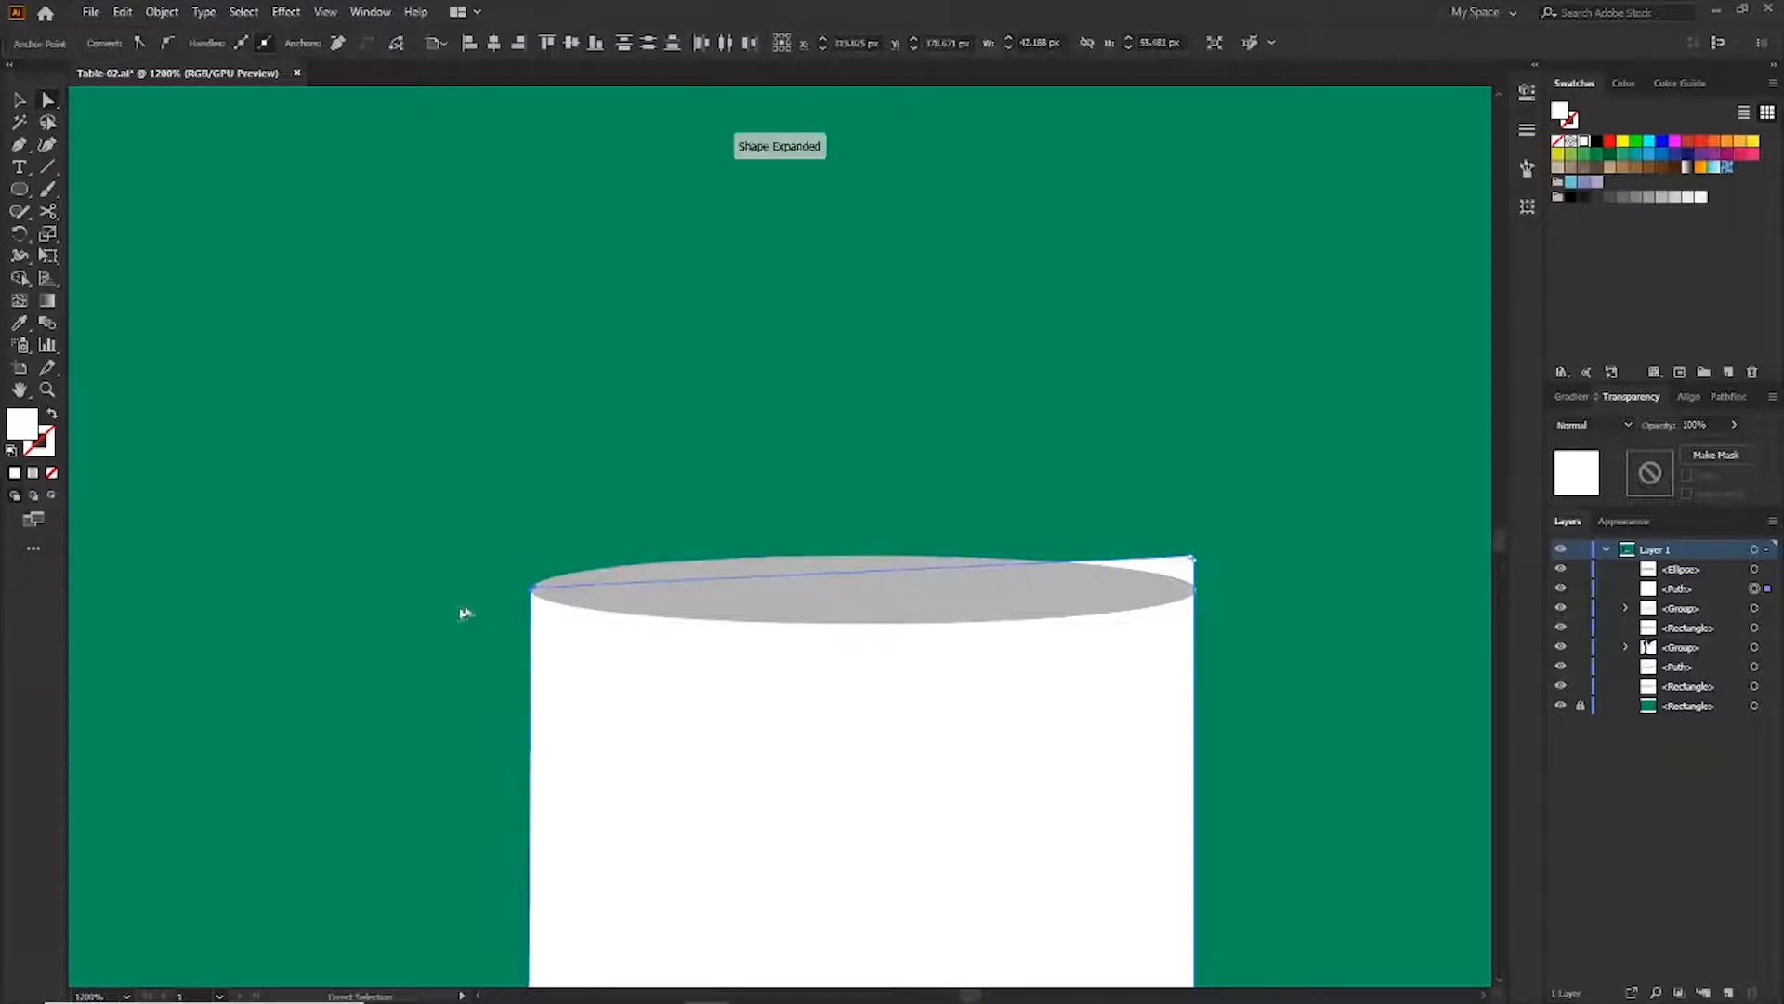
click(1270, 382)
drag(1194, 556, 1193, 590)
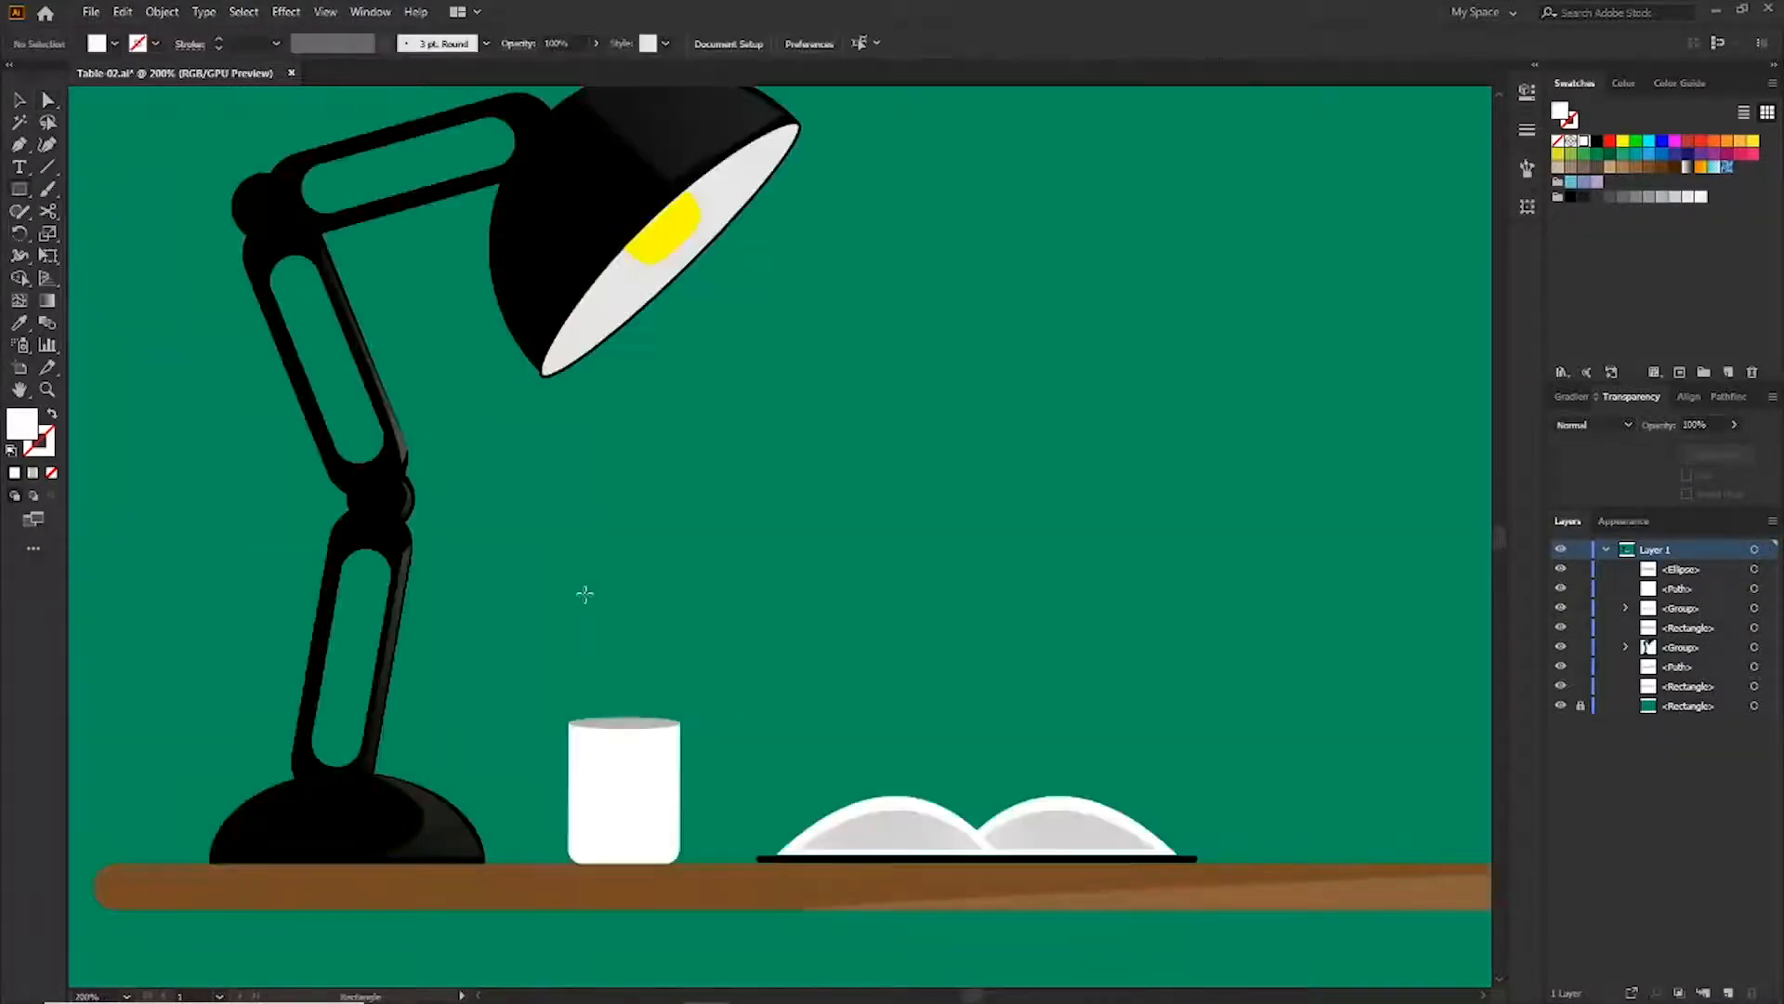
Draw a thin pencil rectangle standing in the cup, round its top and fill it red
key(m)
drag(571, 595, 605, 734)
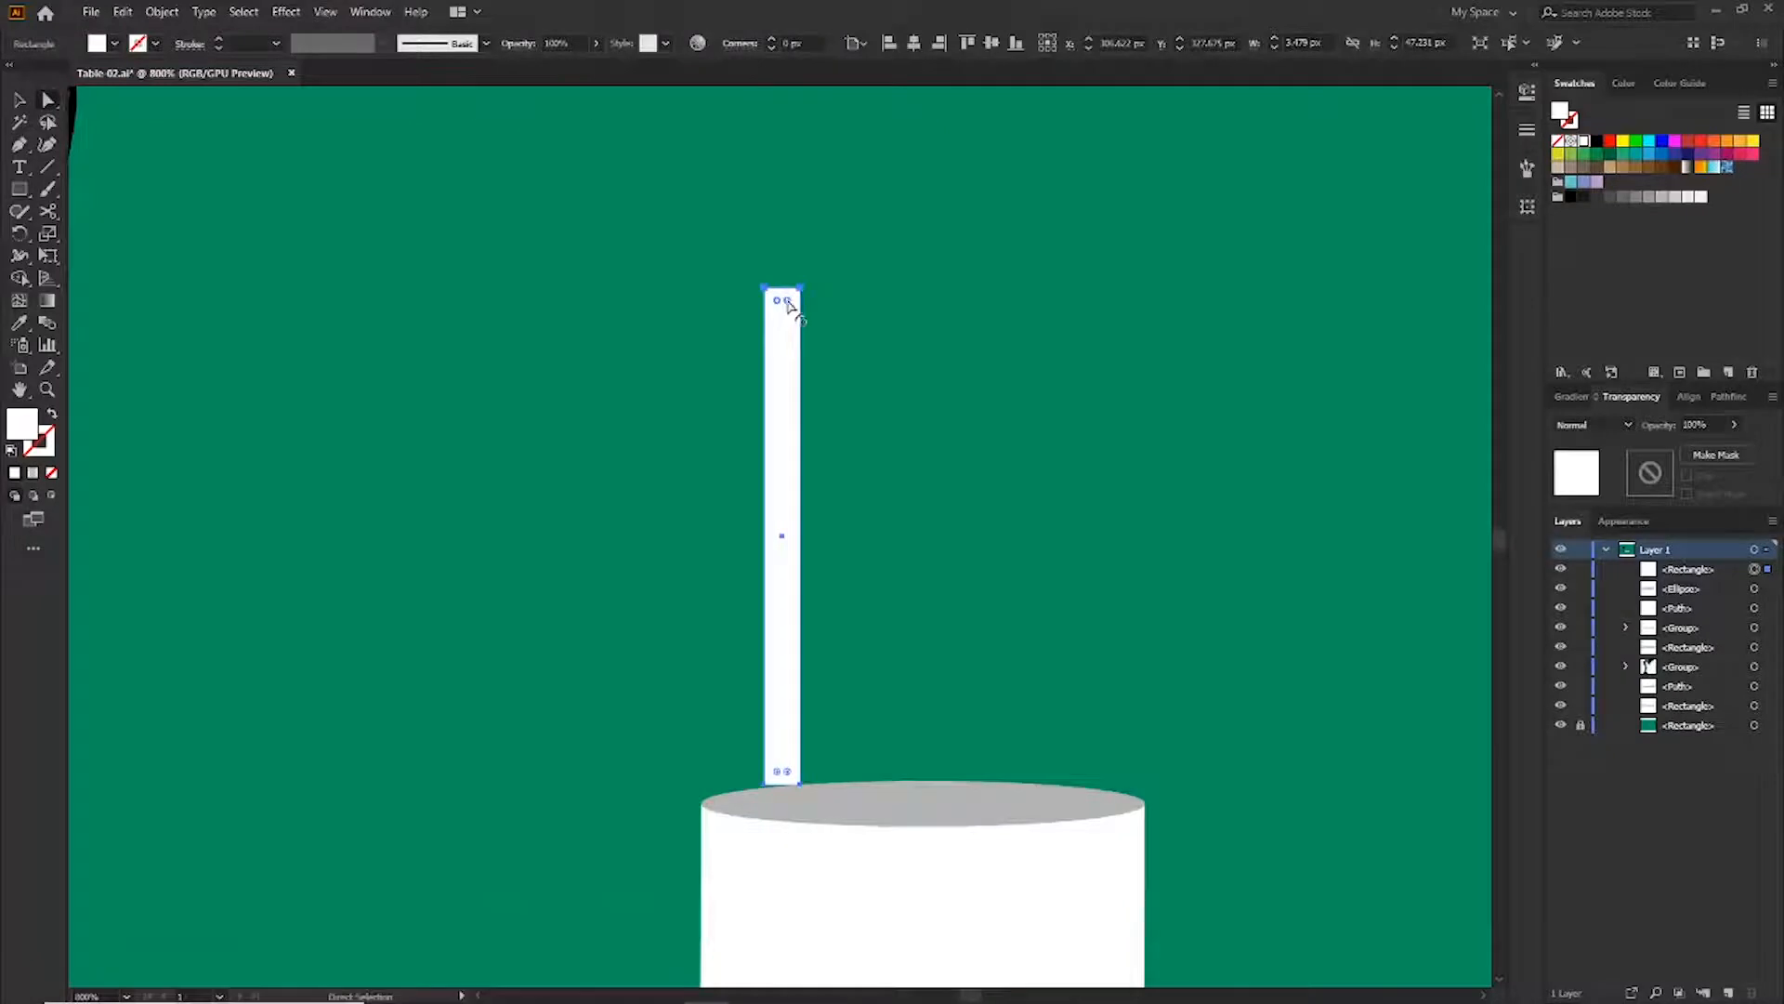
drag(787, 301, 785, 316)
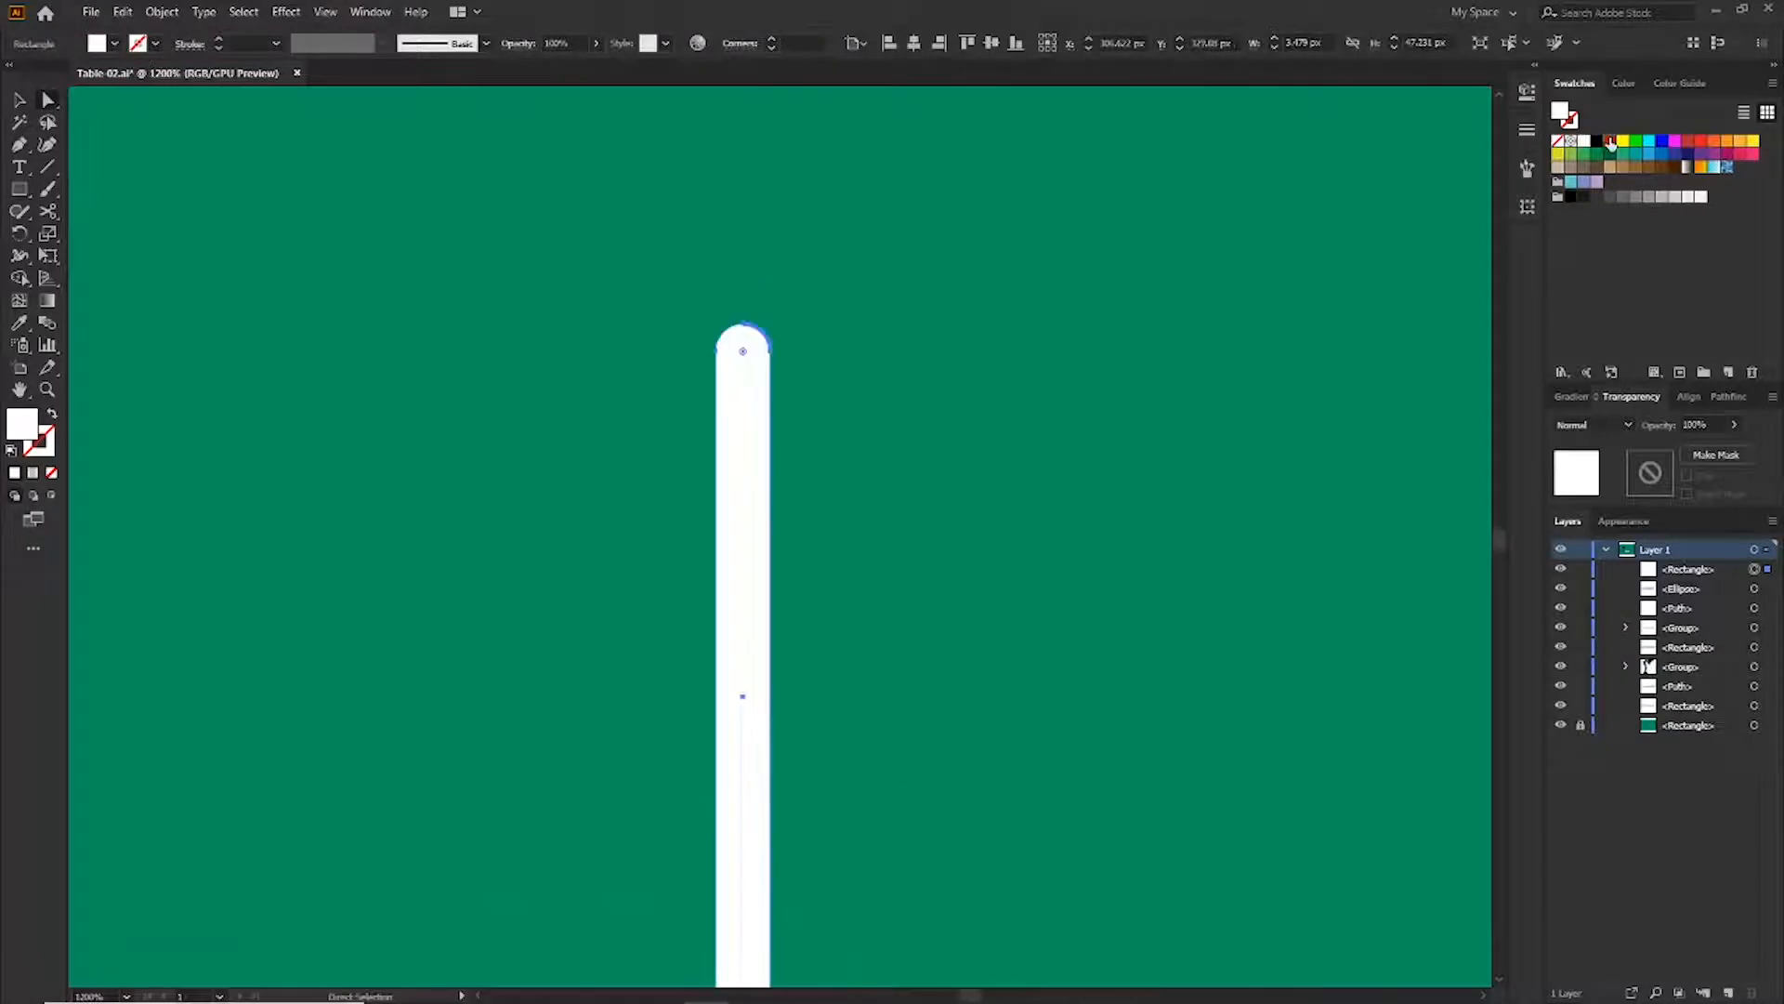
click(1610, 143)
click(1702, 143)
key(ctrl+shift+a)
Add a thin light grey band across the red pencil near its top and group them
mouse_move(18, 188)
mouse_down()
mouse_move(111, 227)
mouse_move(111, 198)
mouse_up()
drag(715, 433, 771, 438)
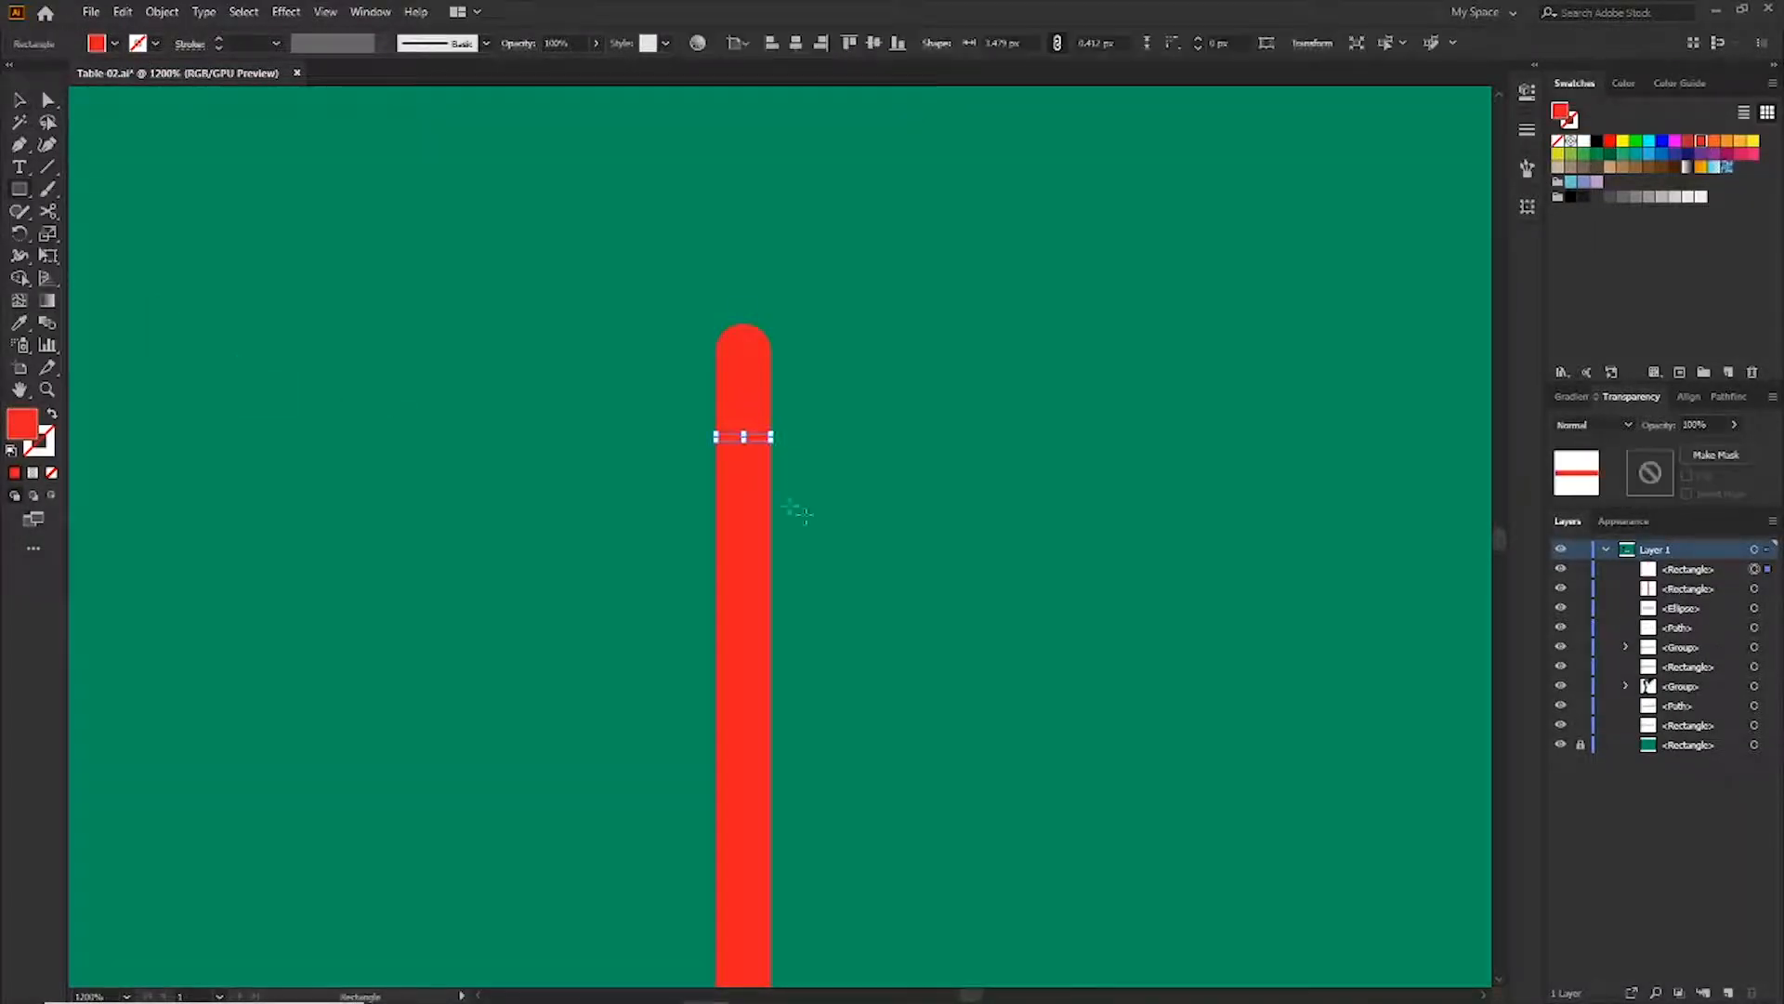
click(1676, 197)
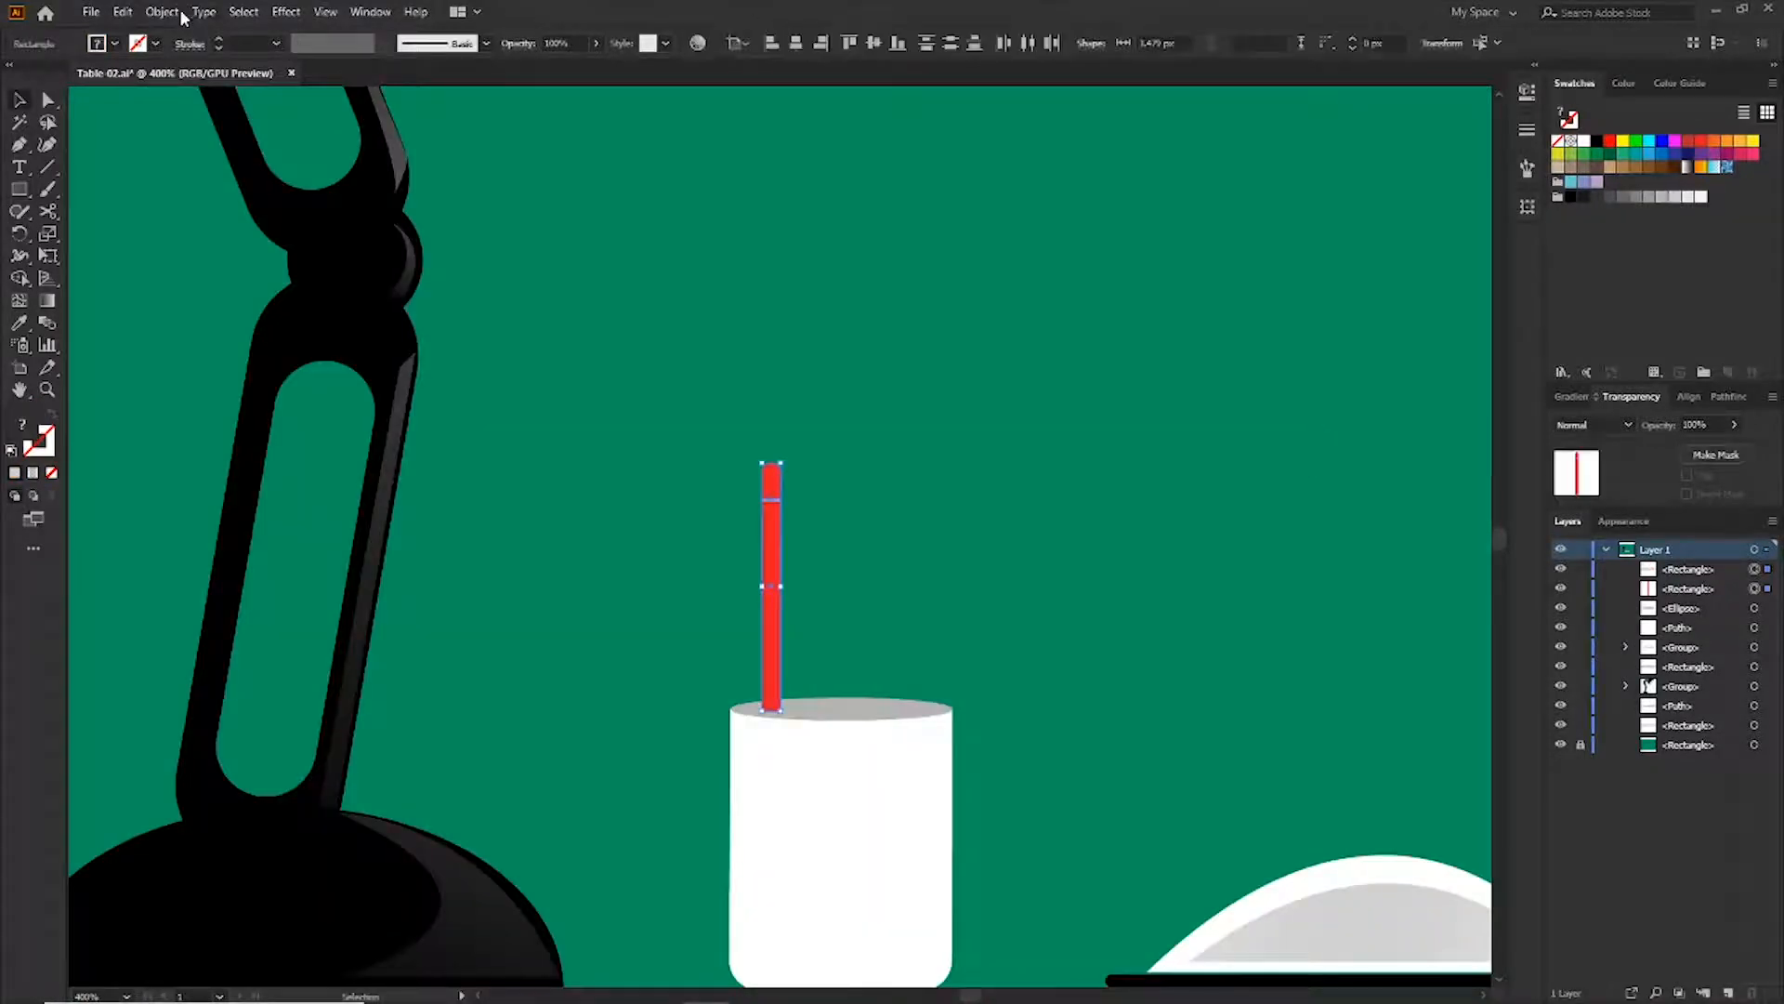
click(164, 12)
click(219, 108)
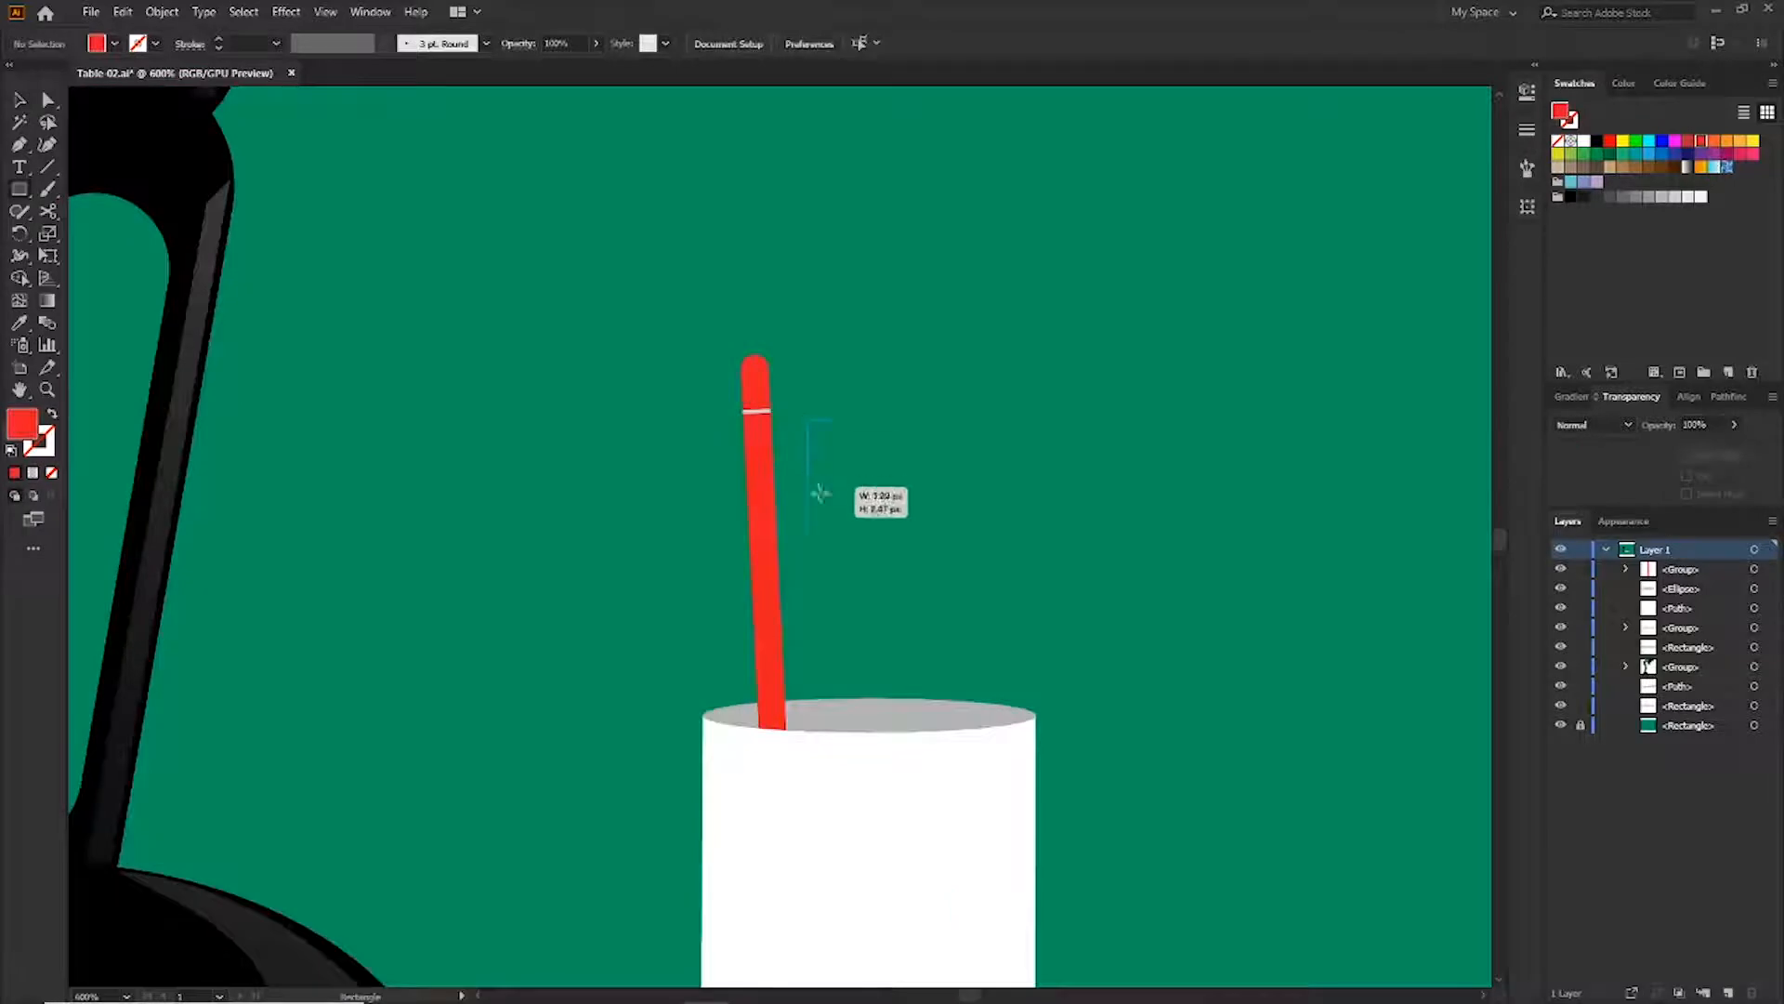
Draw a second, wider pen rectangle in the cup with a rounded top and fill it dark grey
drag(819, 493, 844, 729)
key(a)
drag(825, 437, 819, 462)
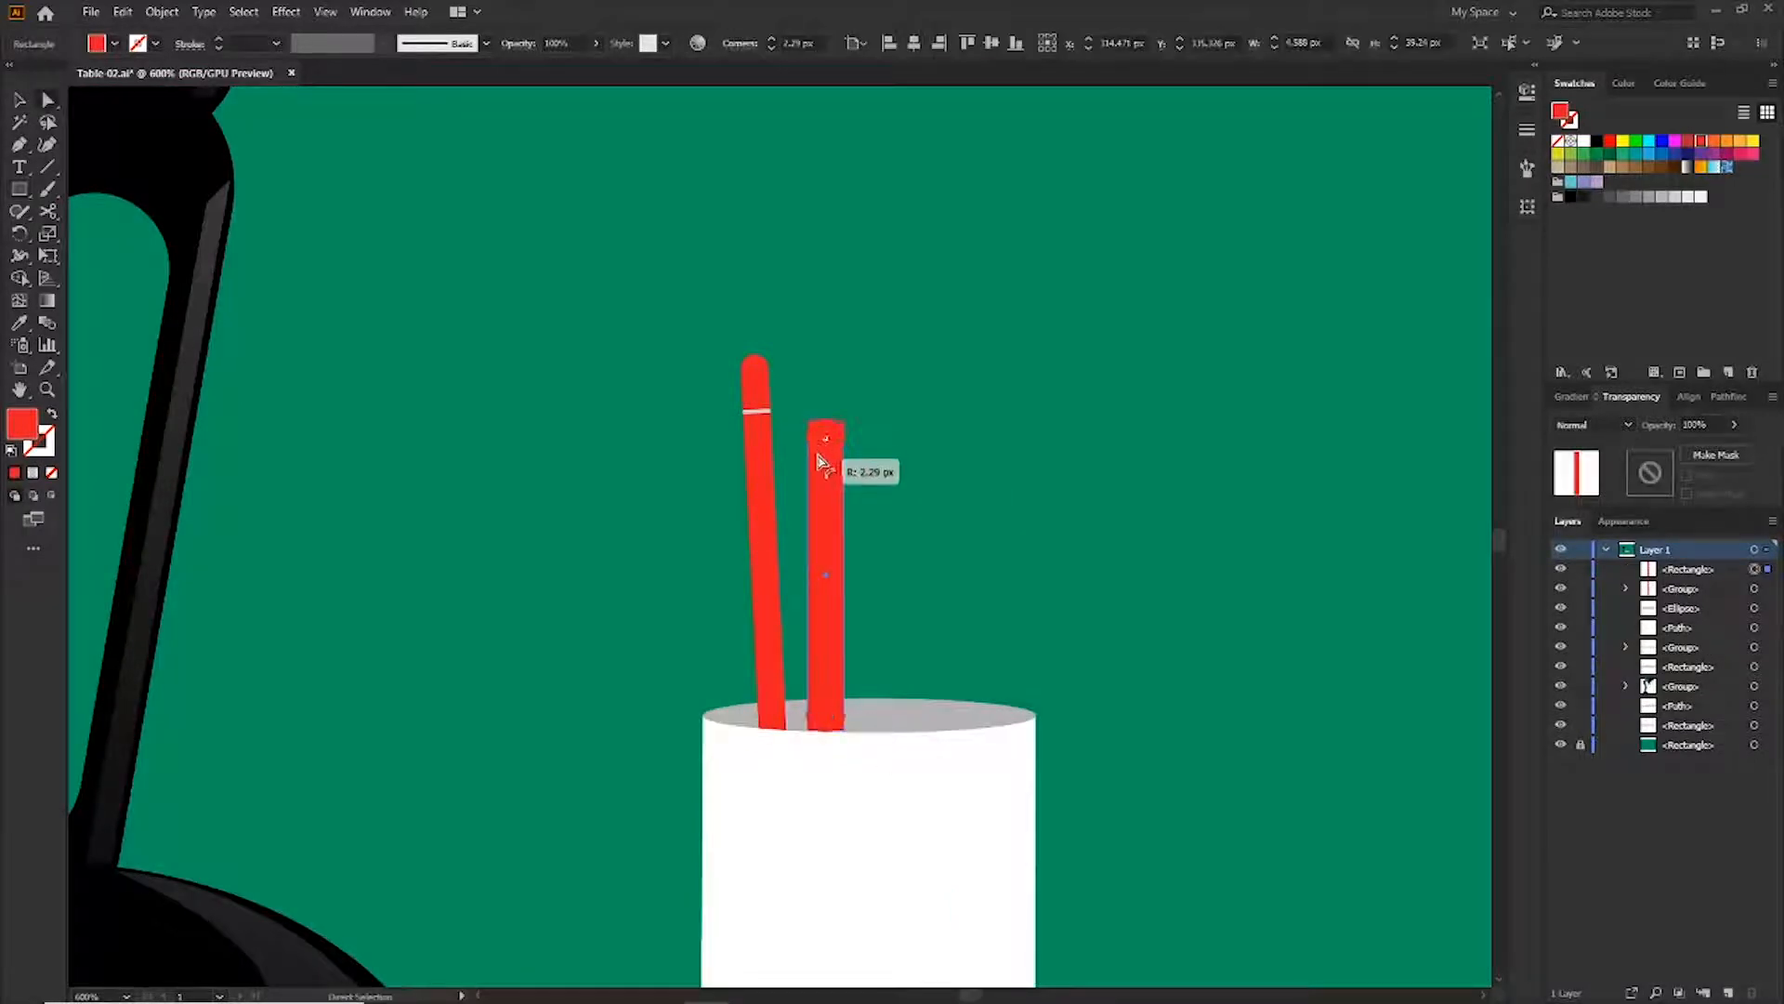
click(1598, 198)
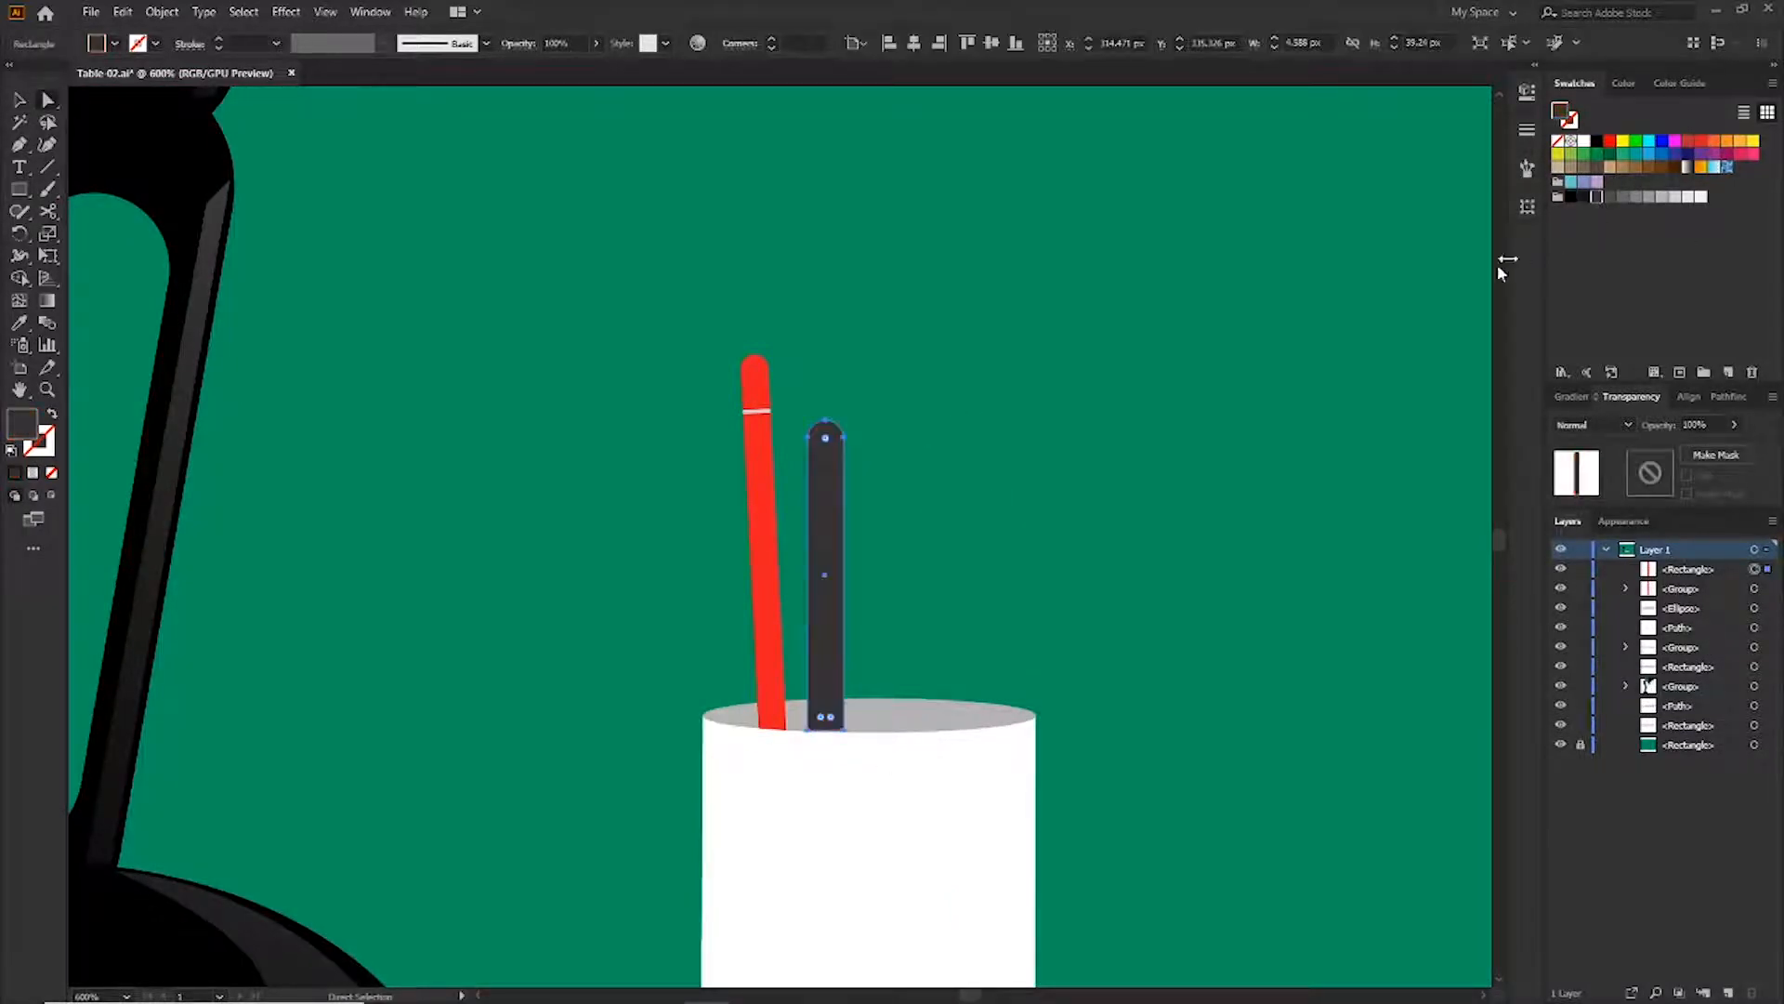
click(1199, 373)
Add a grey band and a vertical clip line near the top of the dark pen
scroll(915, 490, up, 2)
key(m)
drag(699, 453, 772, 455)
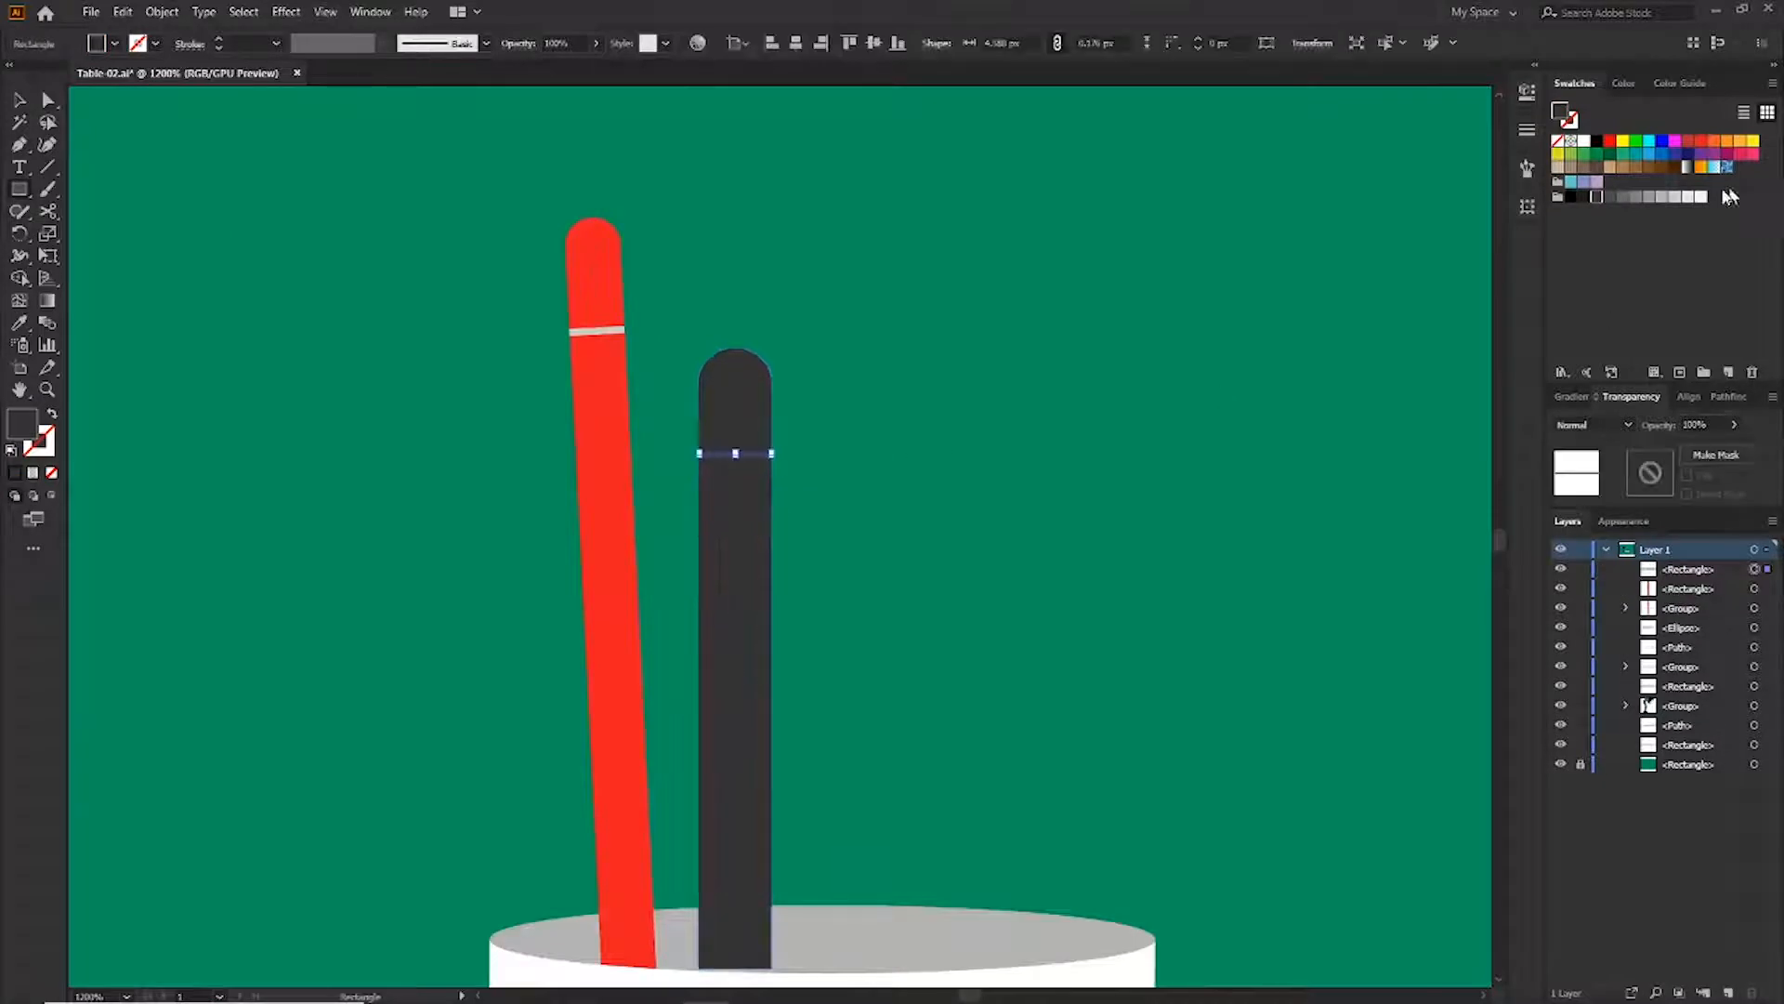
key(p)
click(724, 455)
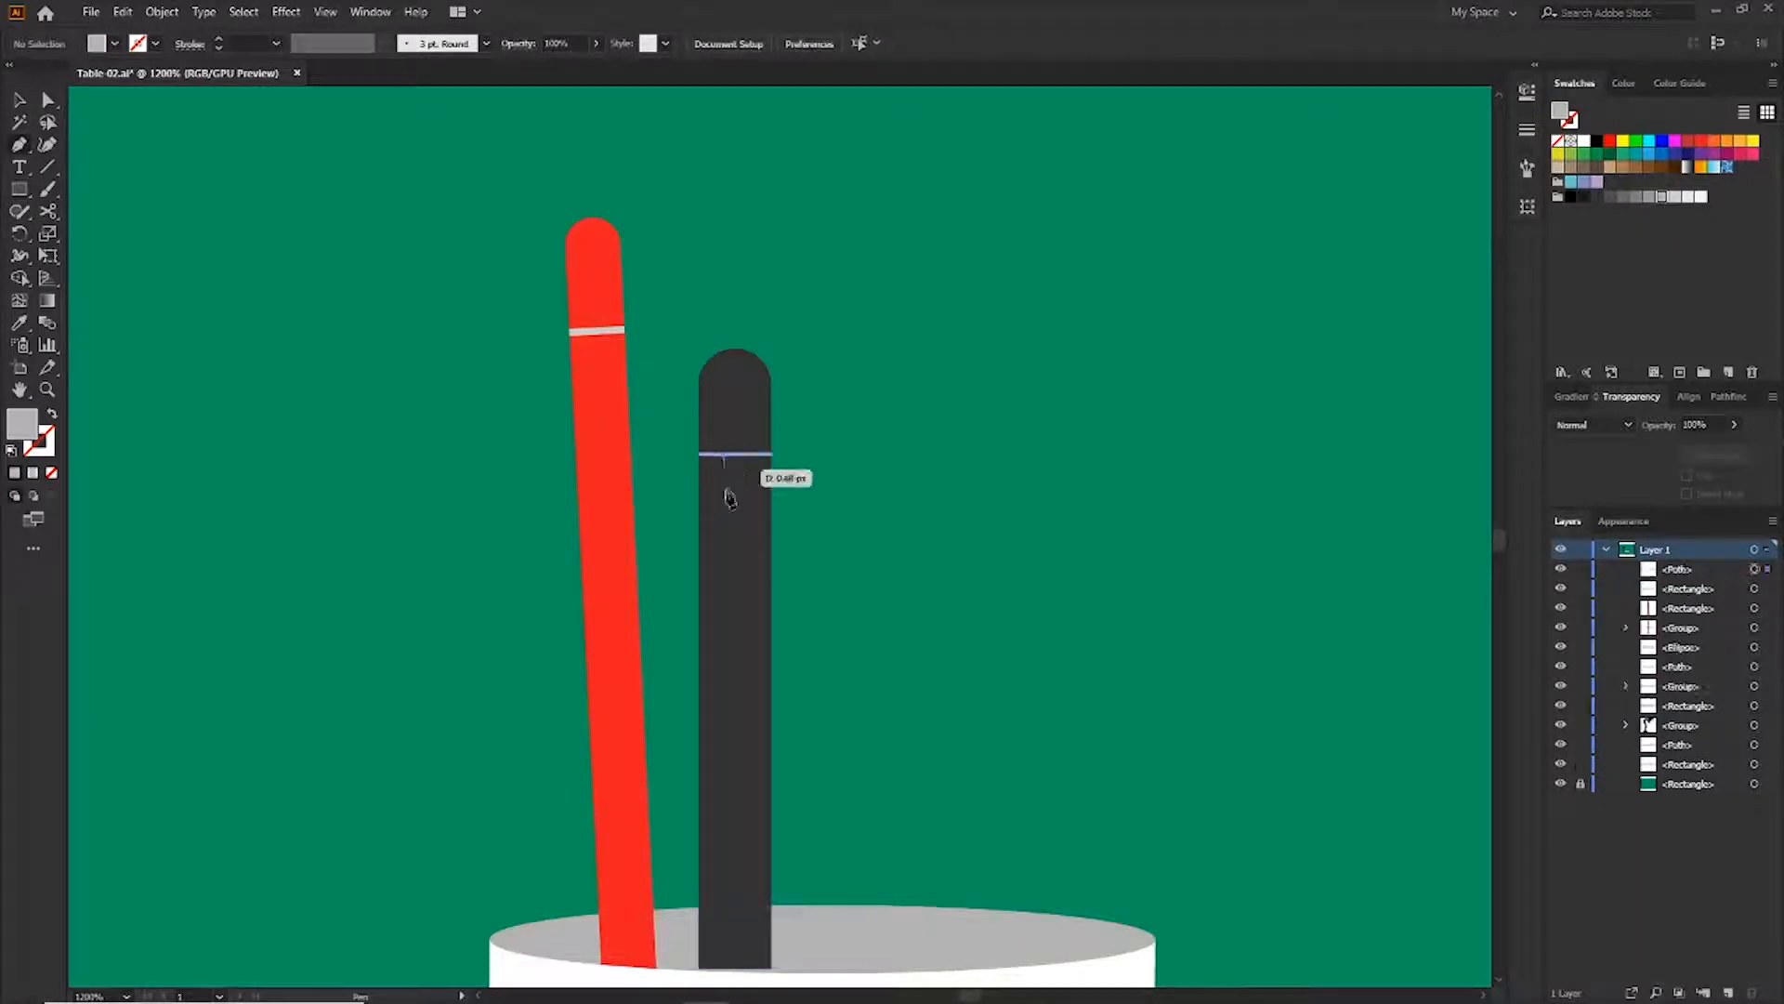
shift+click(724, 629)
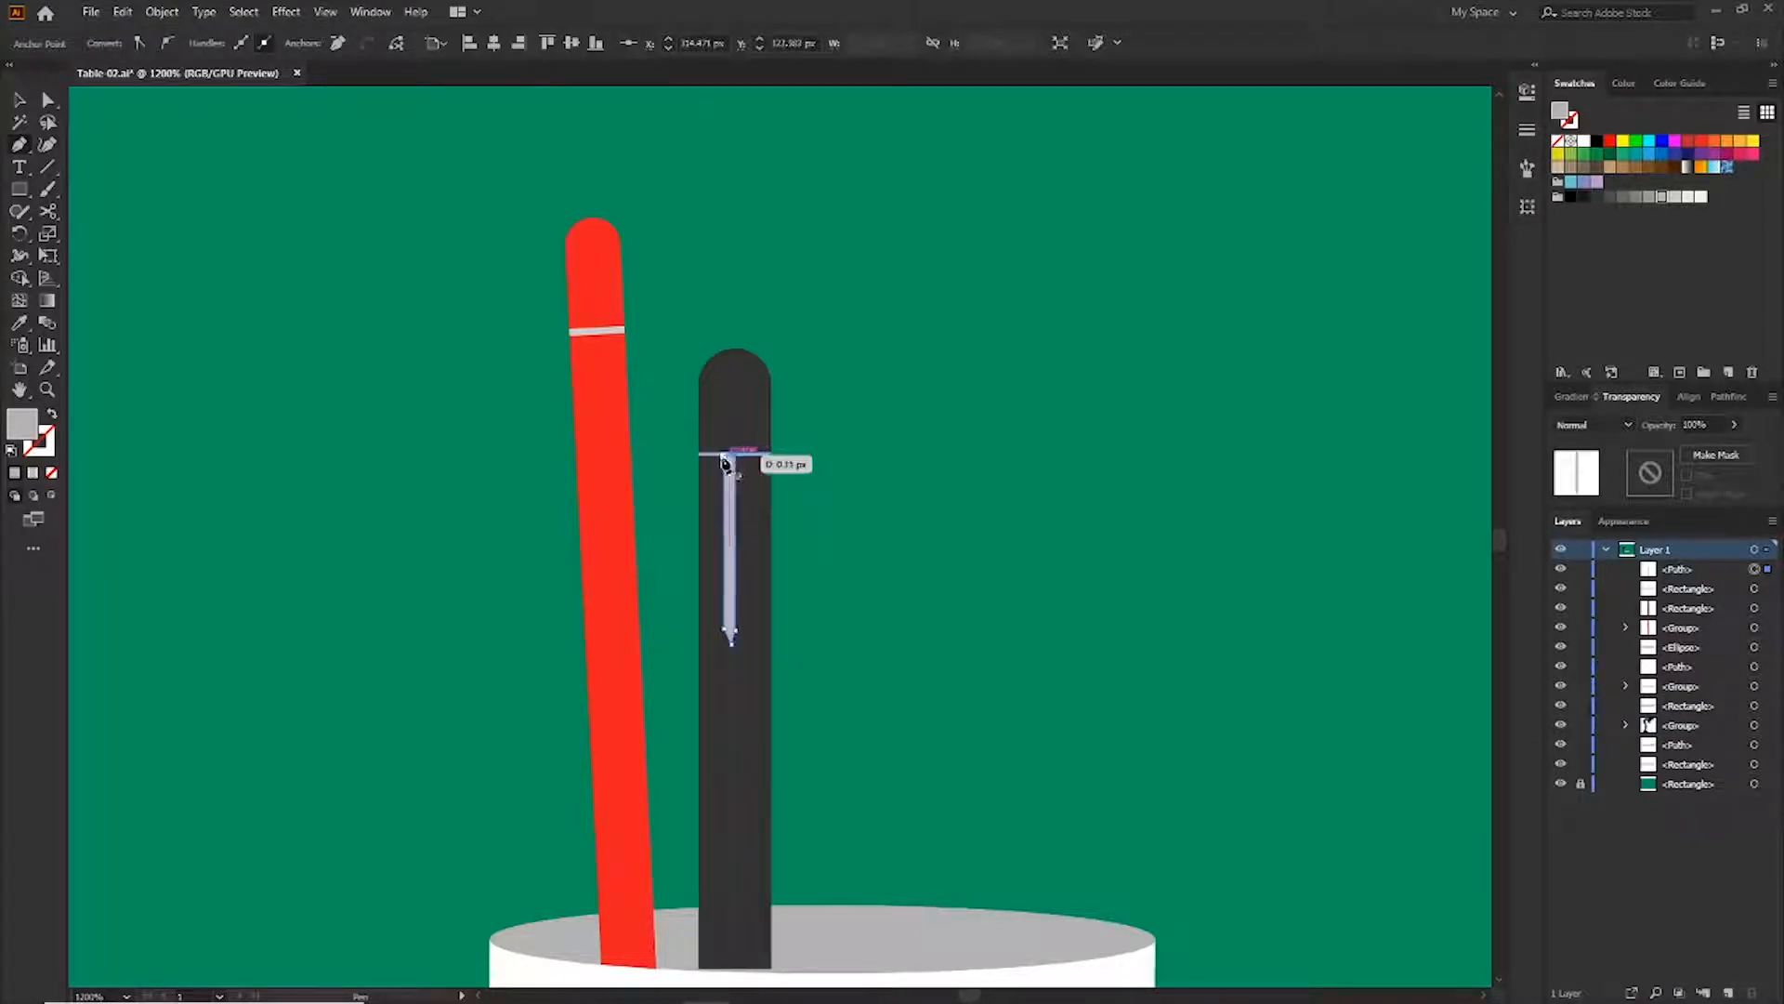
Select the dark pen's parts and group them
drag(836, 419, 743, 549)
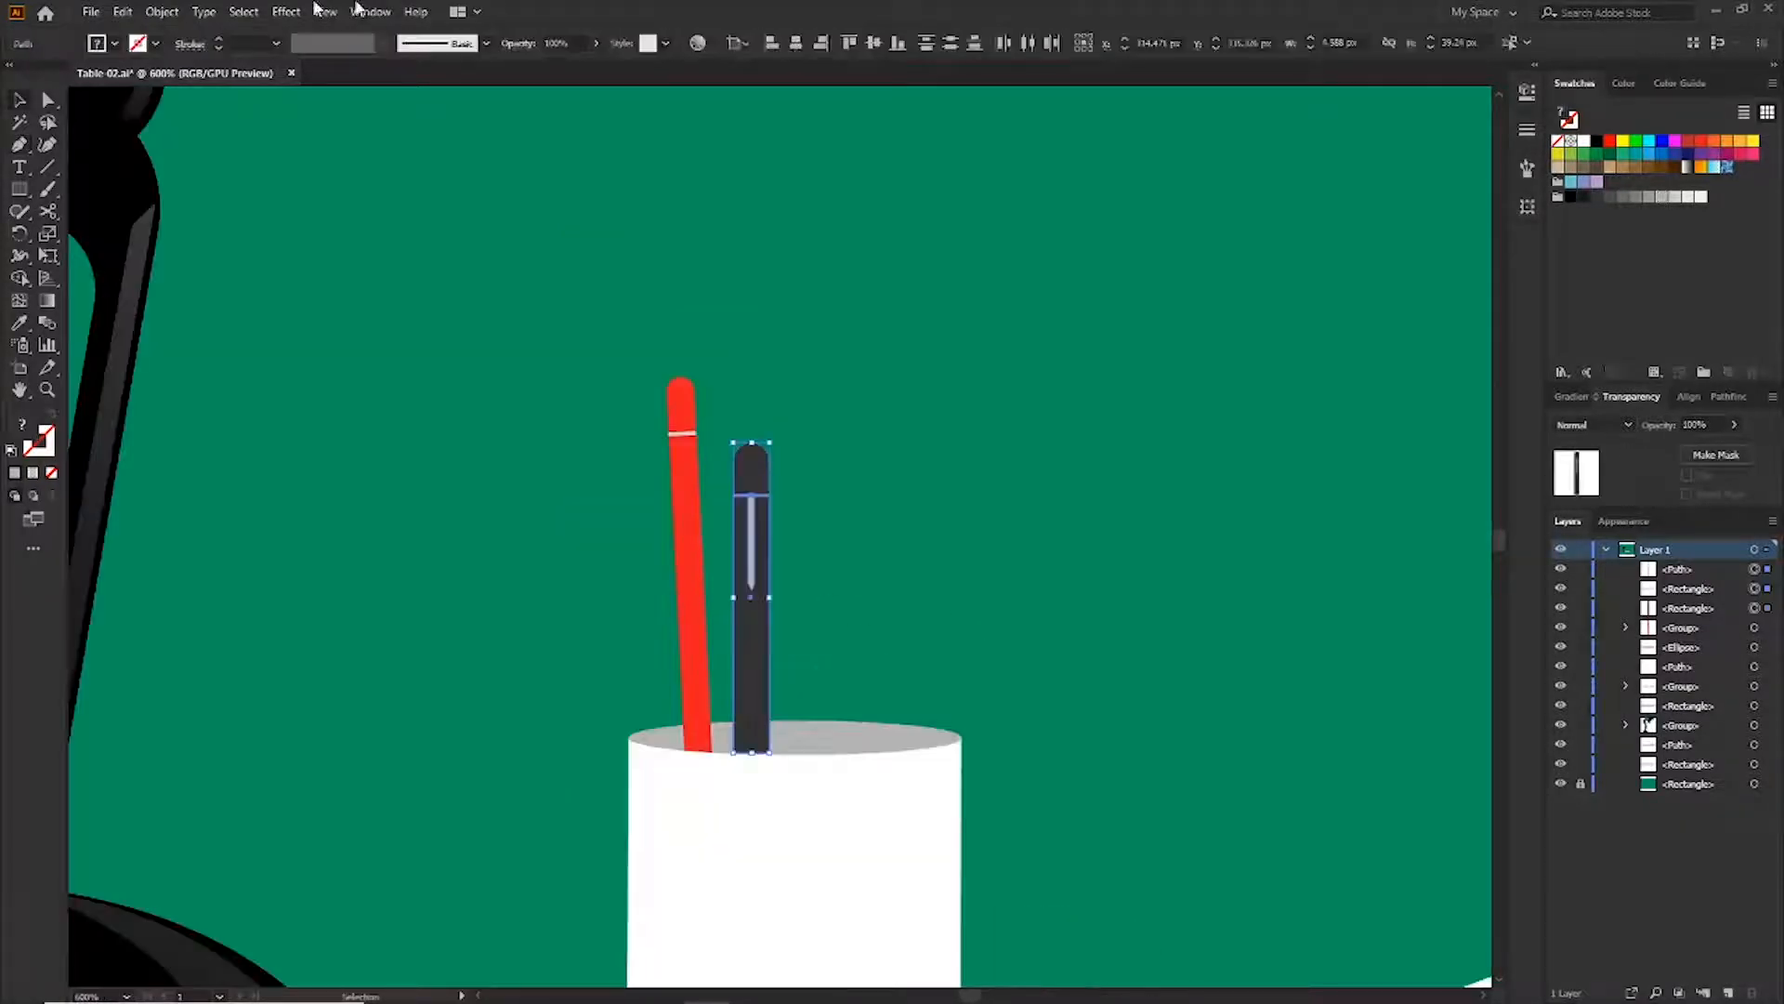
click(162, 12)
click(223, 101)
click(901, 420)
Draw a thin paintbrush handle rectangle in the cup, narrow its top and fill it brown
key(m)
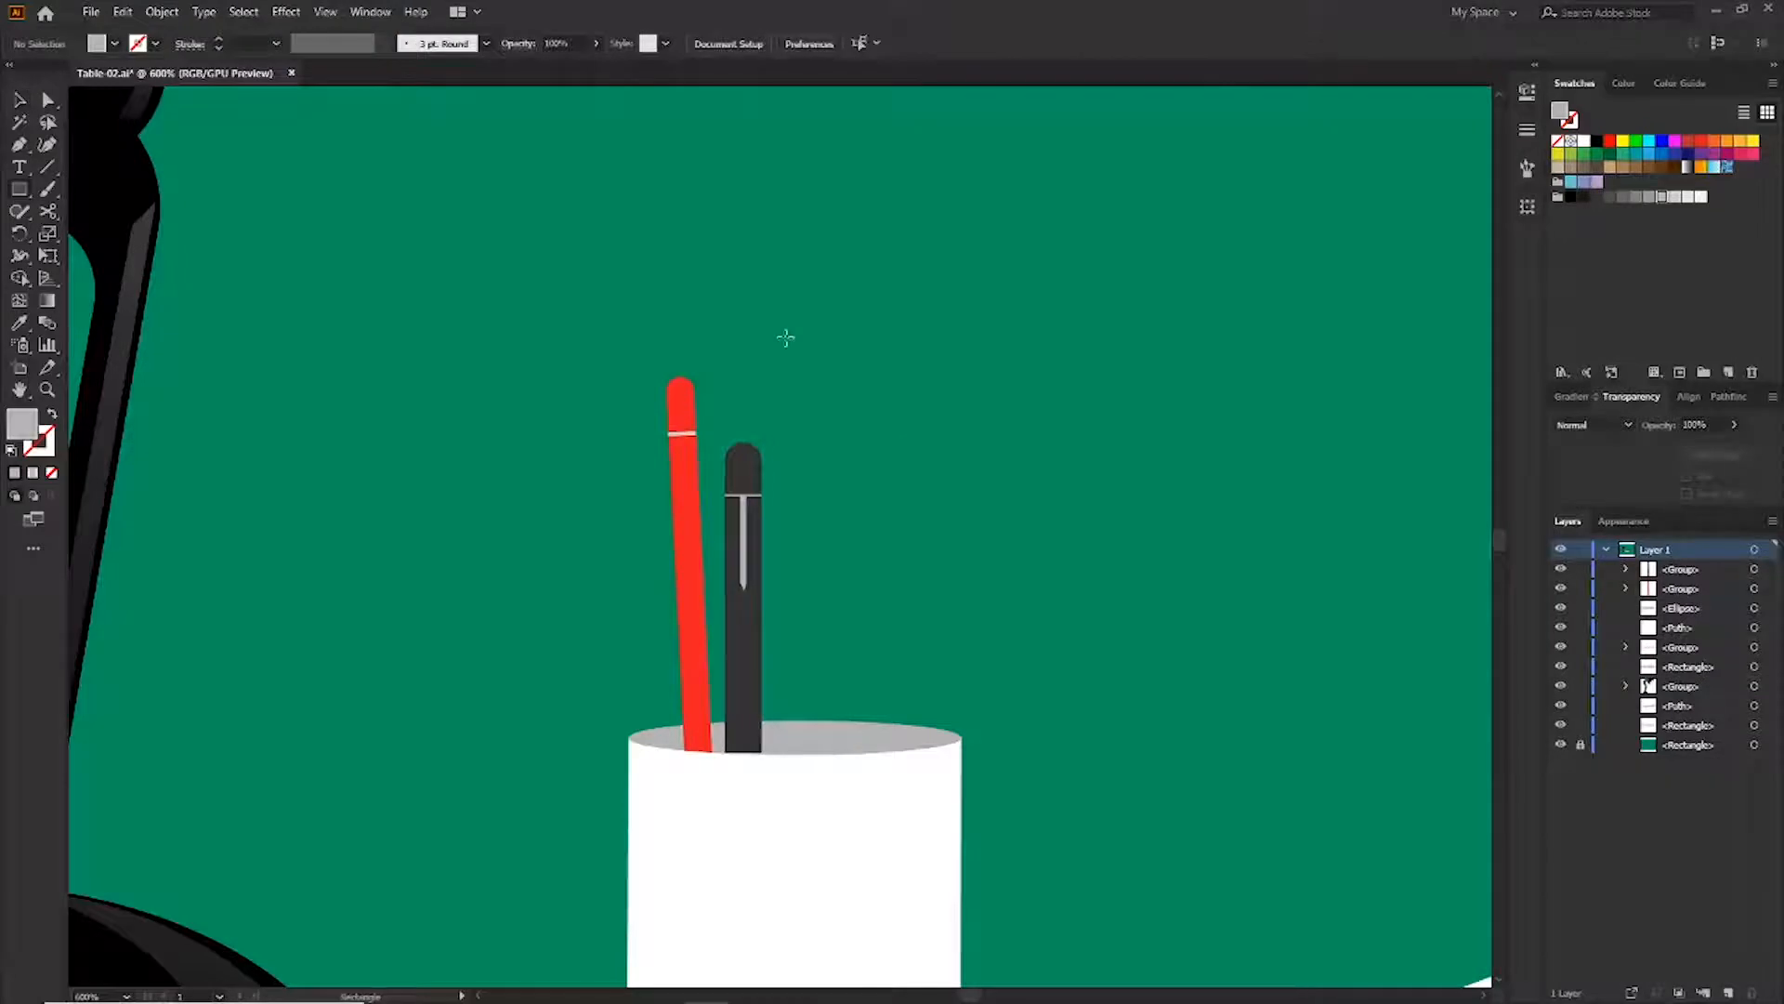
drag(822, 600, 821, 778)
scroll(812, 746, up, 1)
key(a)
click(1028, 517)
click(824, 723)
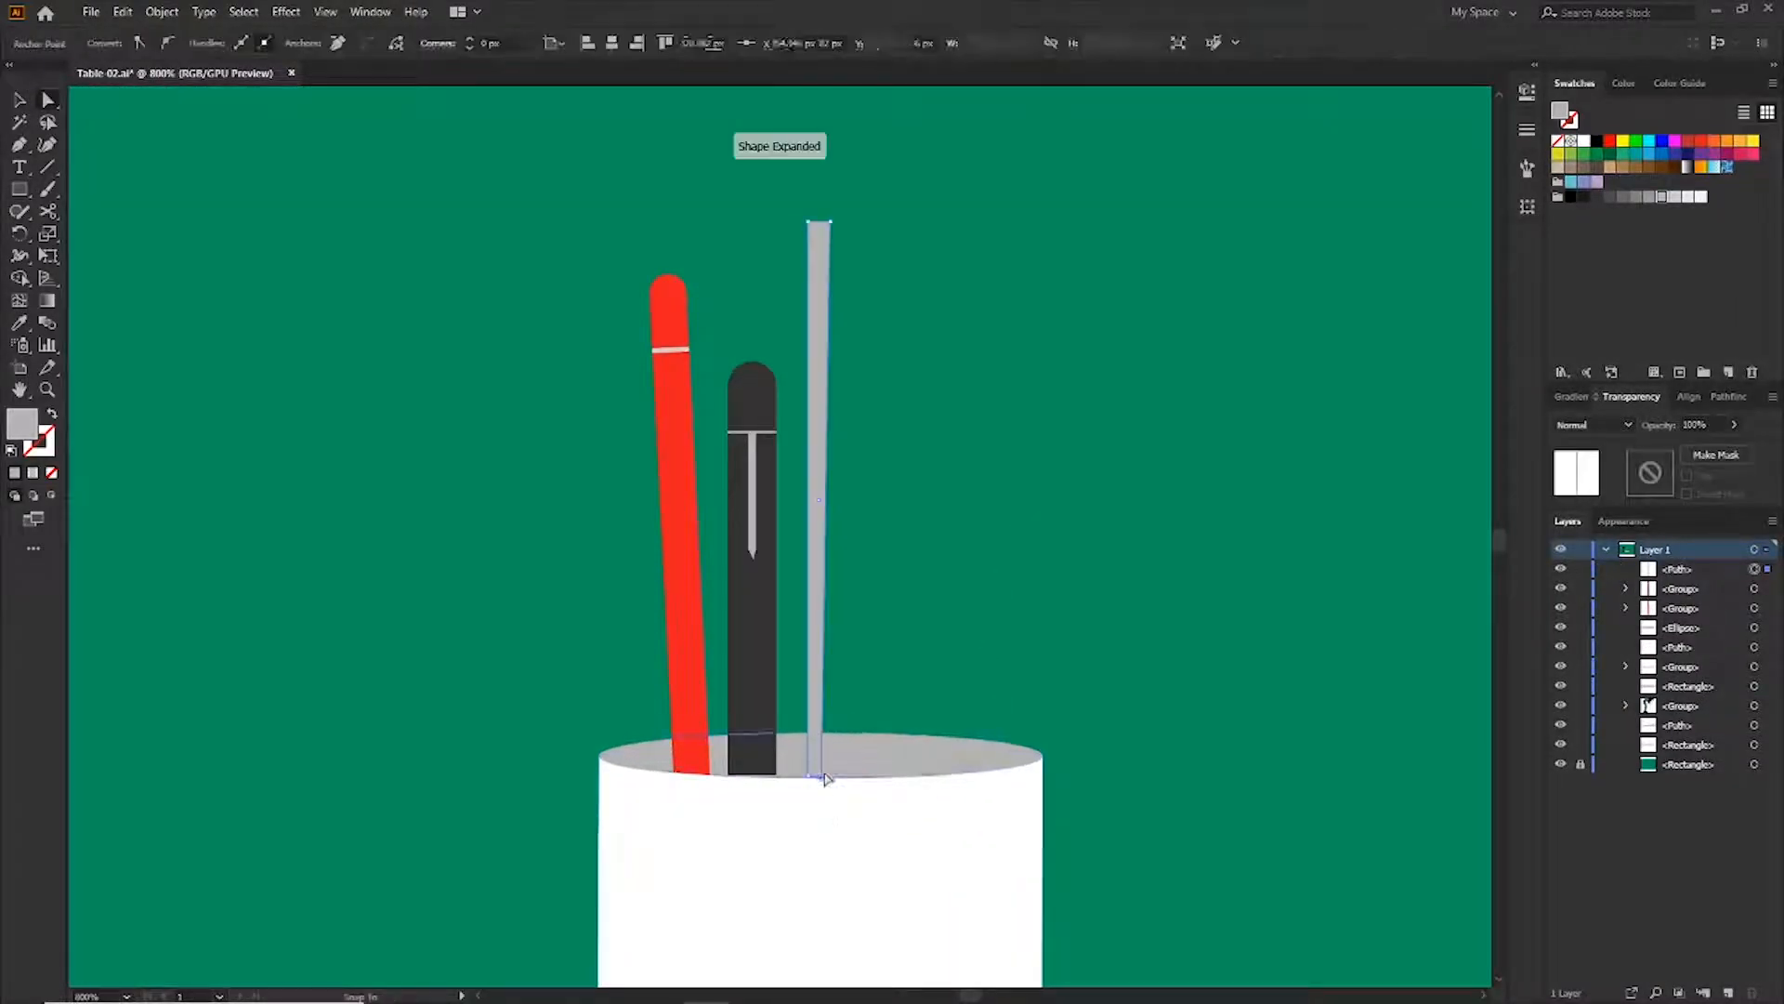
key(v)
click(1636, 171)
click(1247, 312)
Trace a leaf-shaped brush tip on the handle's top with the Pen tool and fill it grey
key(p)
drag(818, 225, 723, 549)
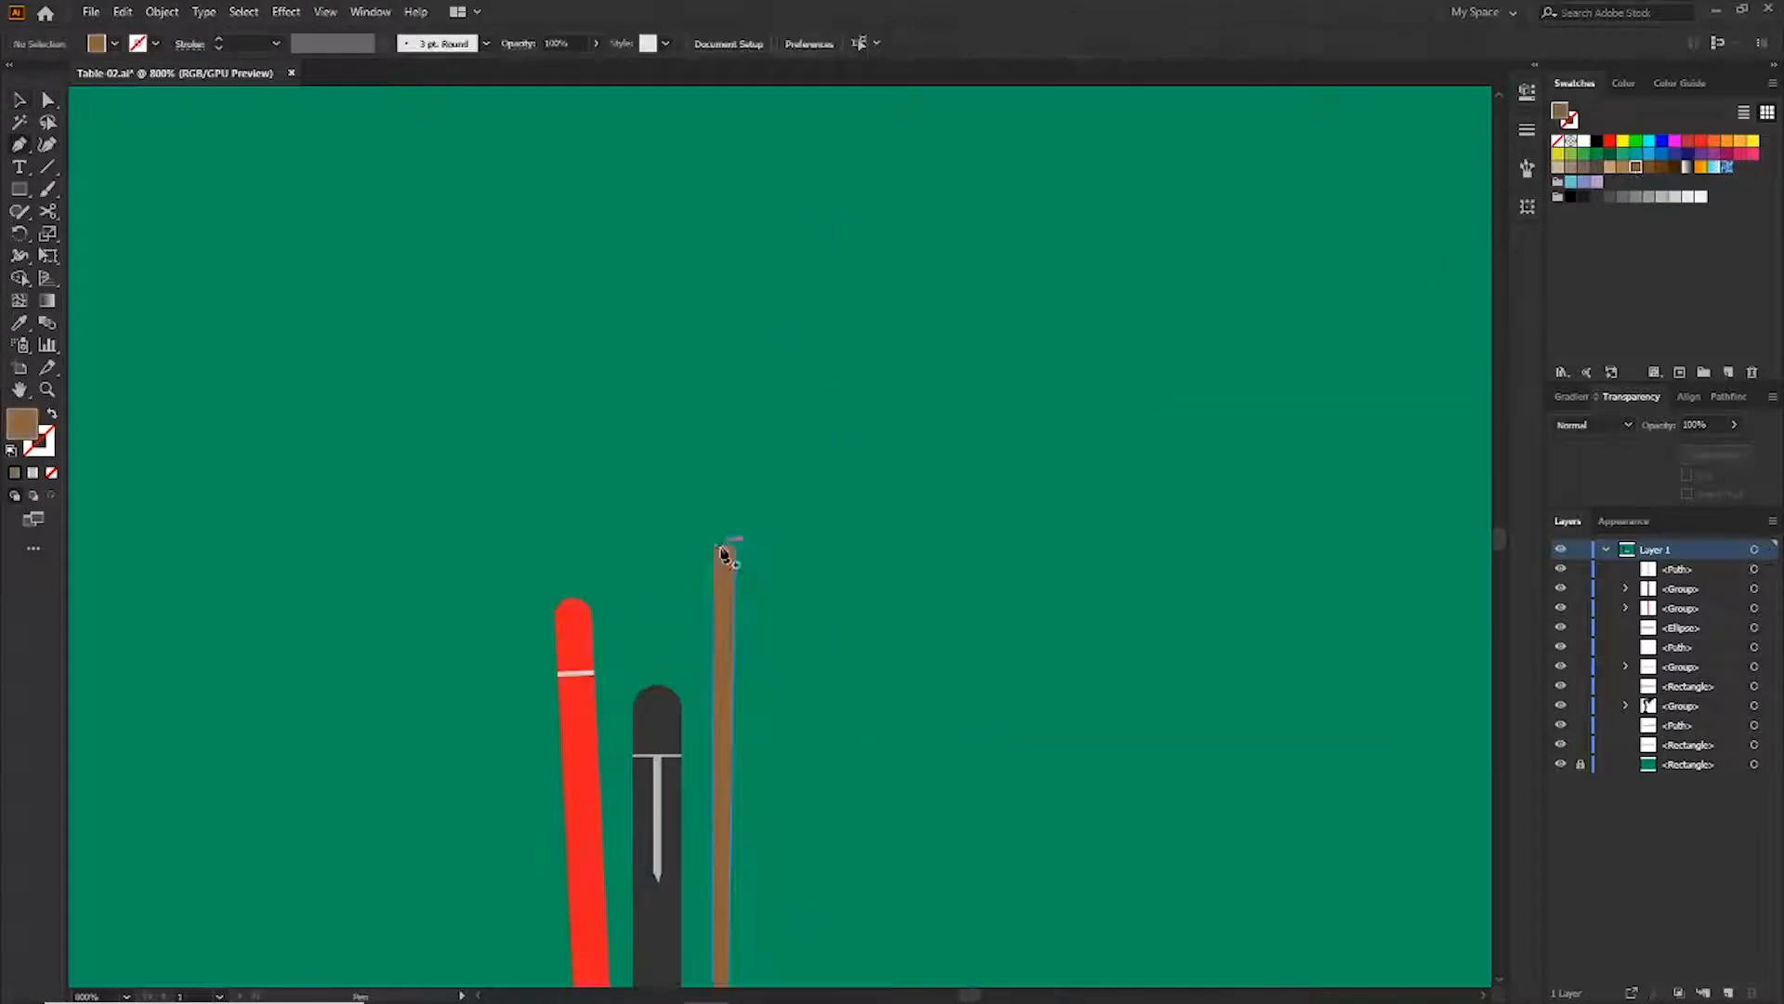
click(712, 545)
drag(754, 449, 820, 437)
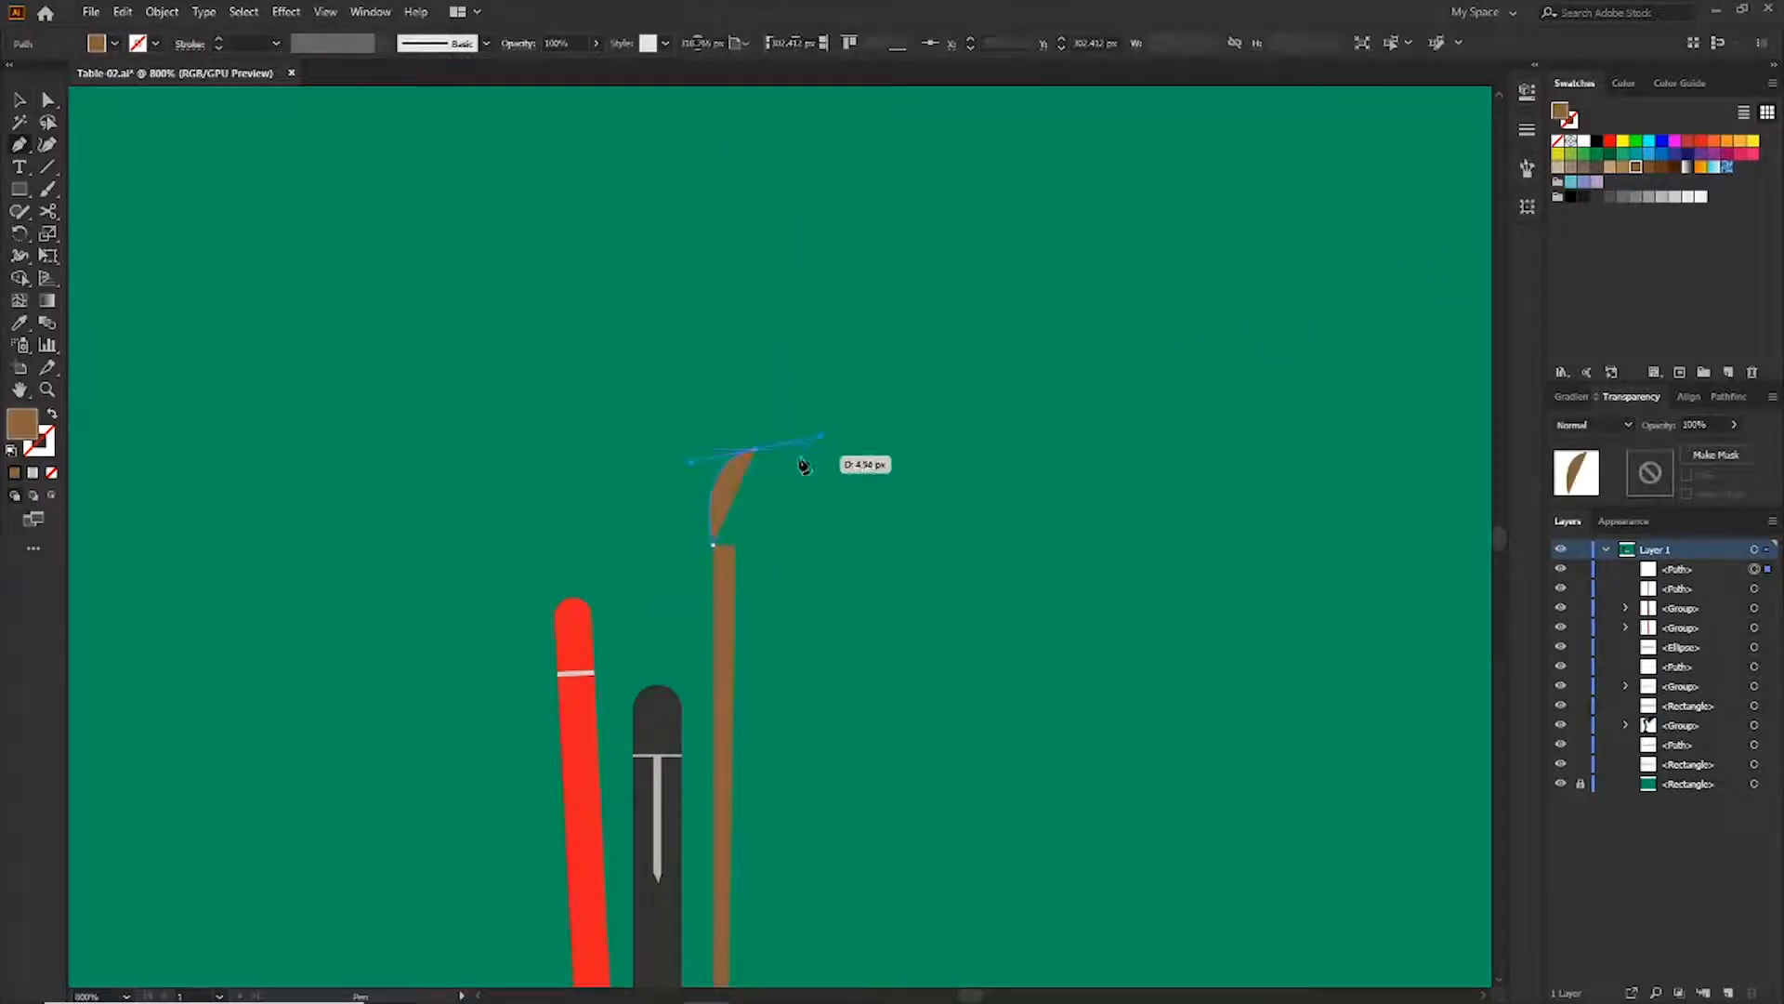
click(822, 435)
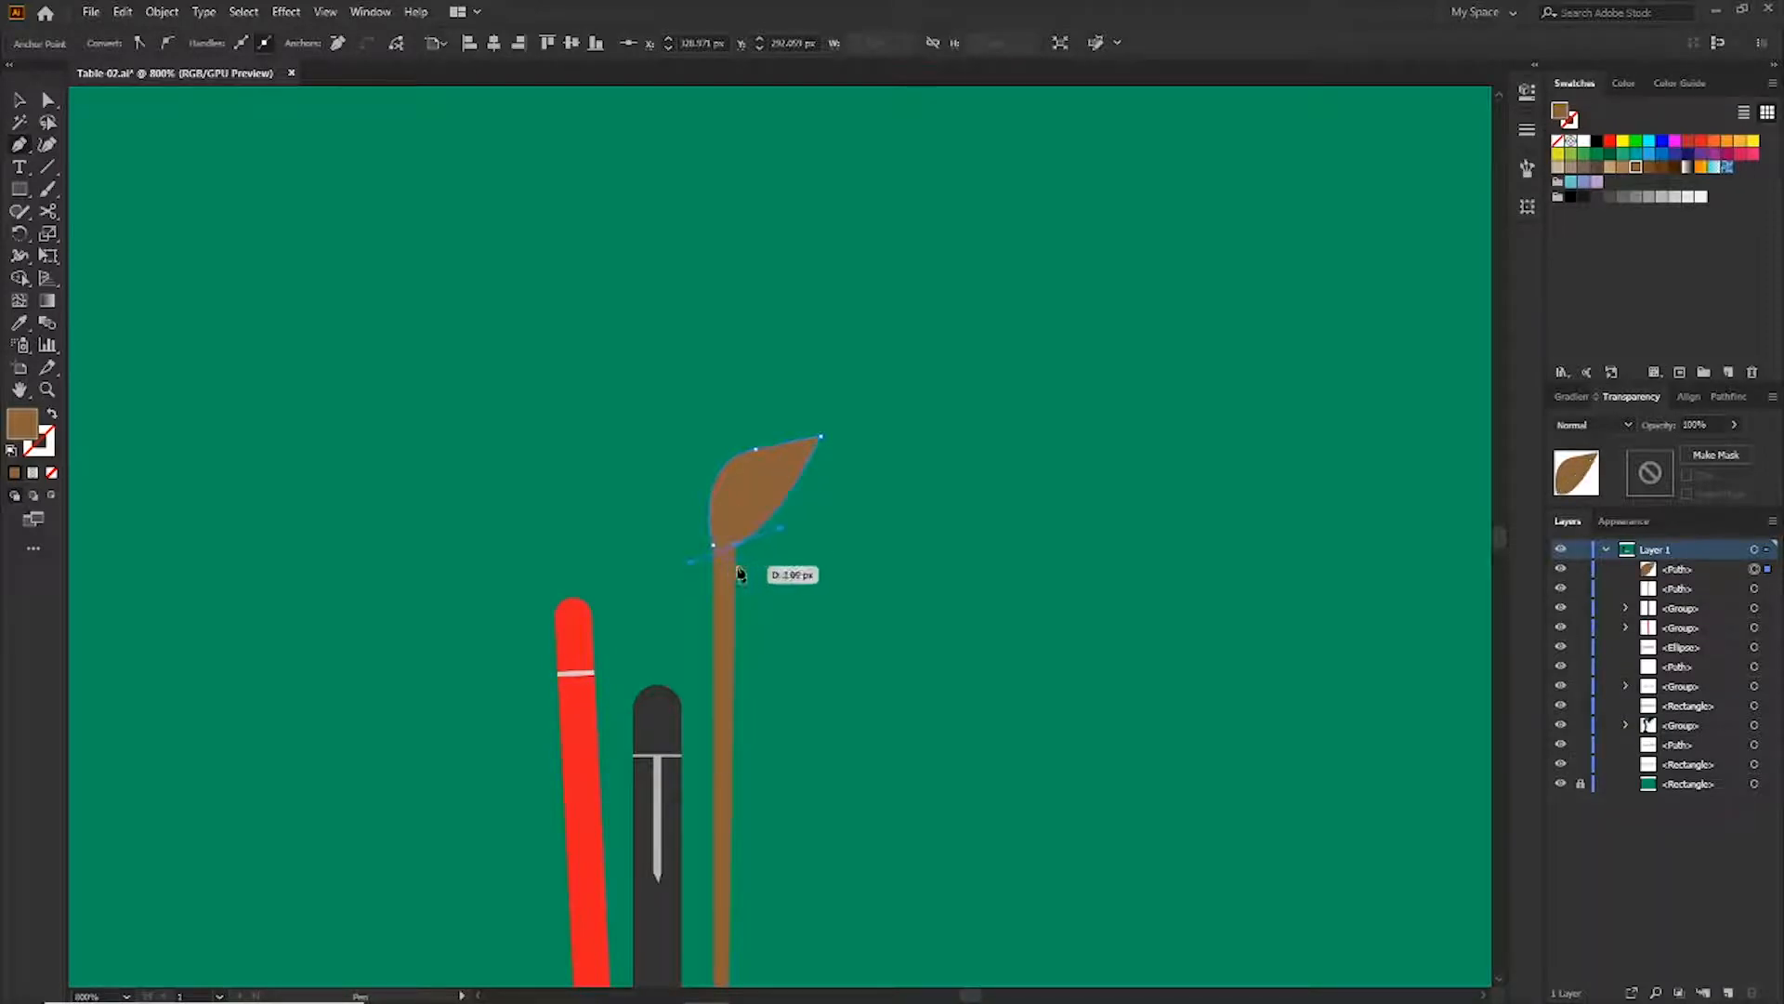
key(v)
click(1651, 198)
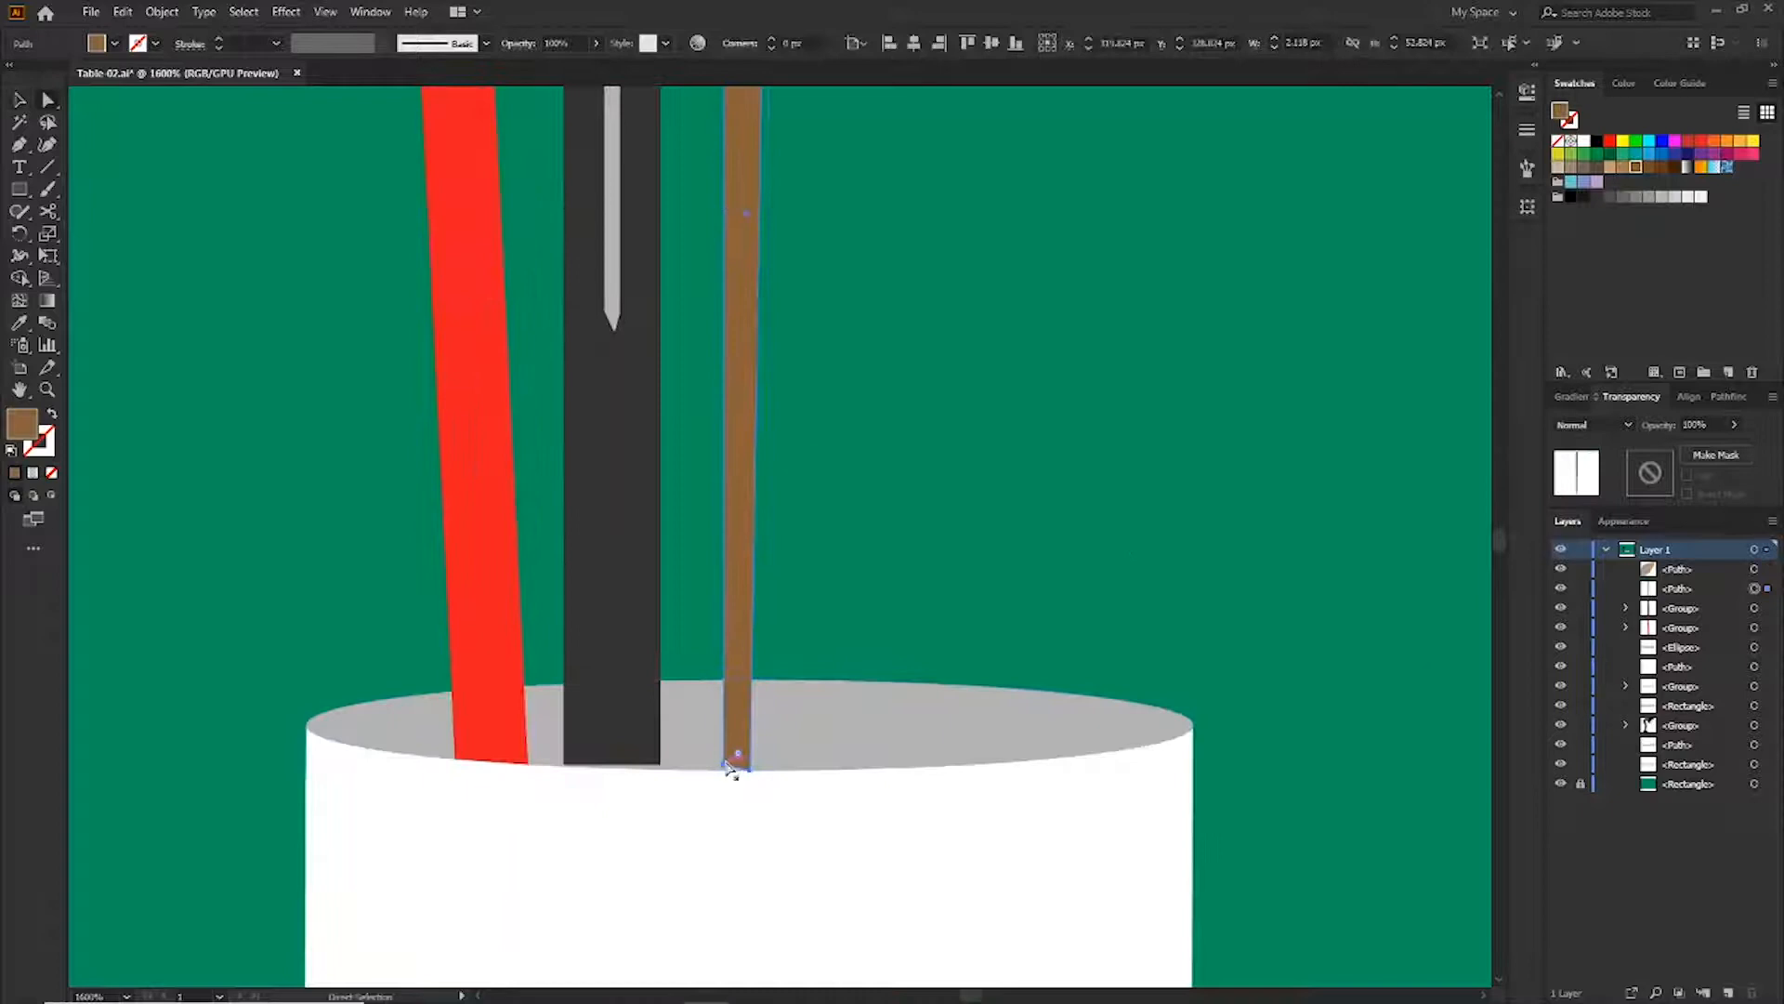
Align the brush handle and pen bottoms inside the cup and fill the tilted back pencil dark grey
click(725, 768)
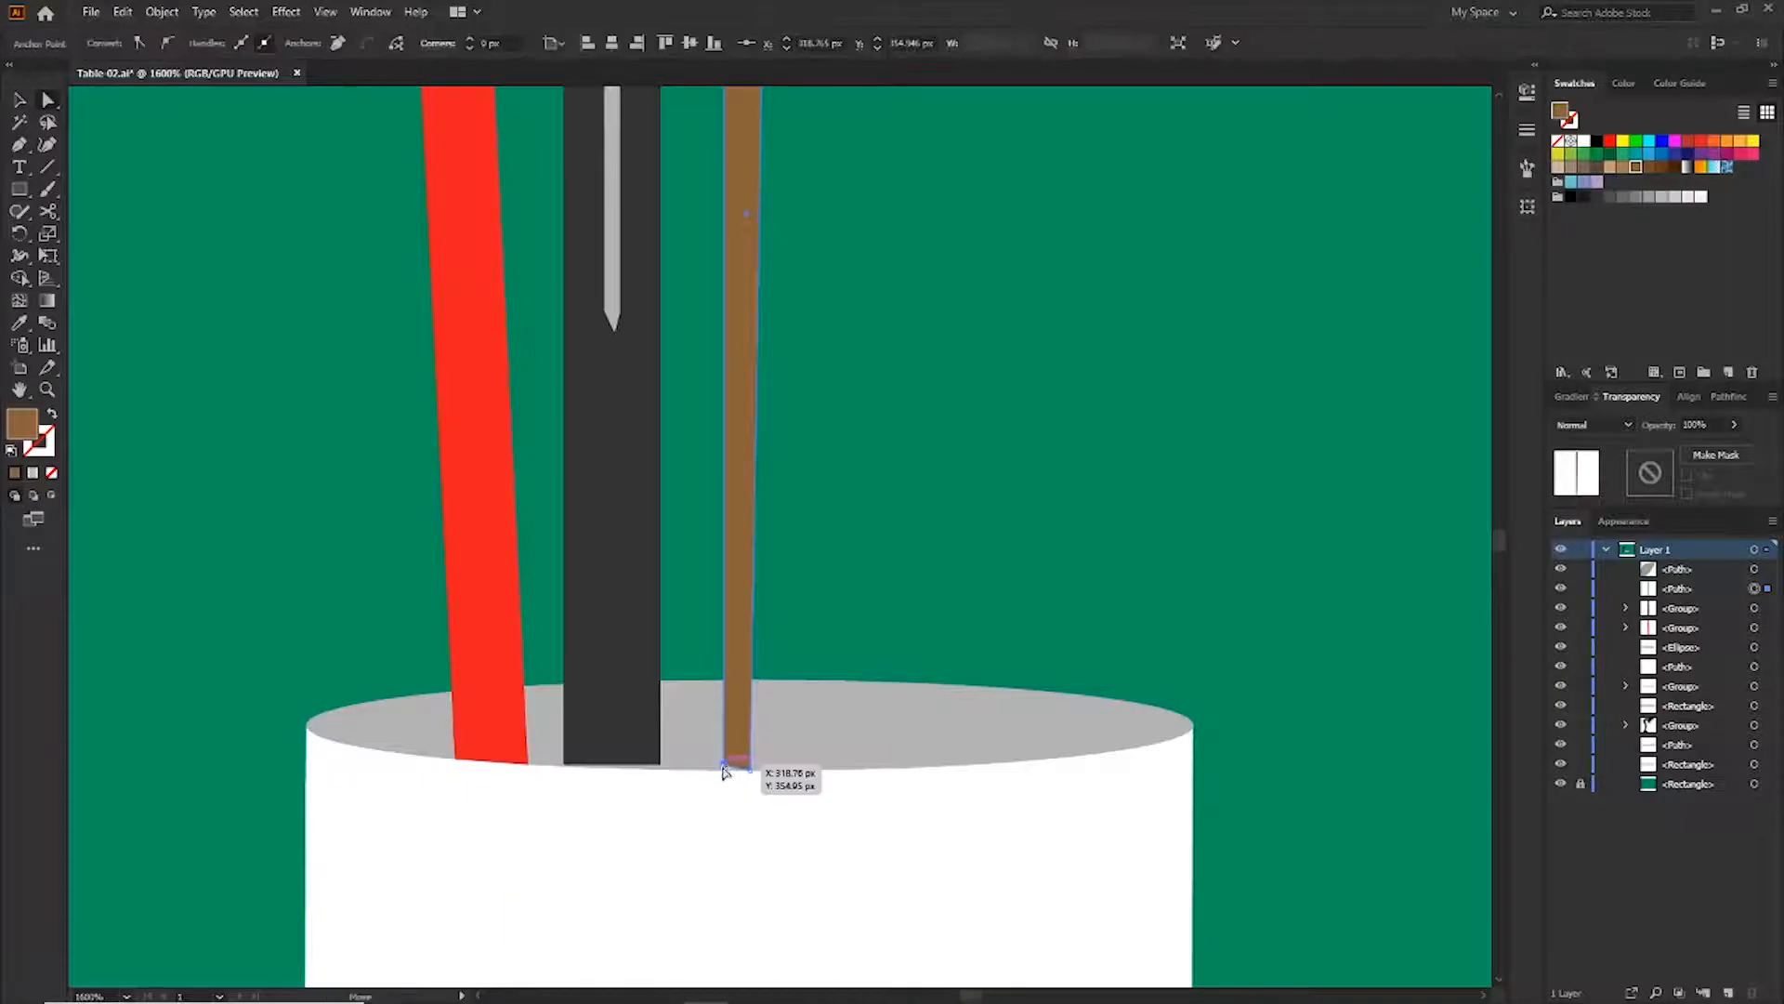
key(ctrl+shift+a)
click(580, 759)
mouse_move(563, 763)
mouse_down()
mouse_move(661, 770)
mouse_move(564, 762)
mouse_up()
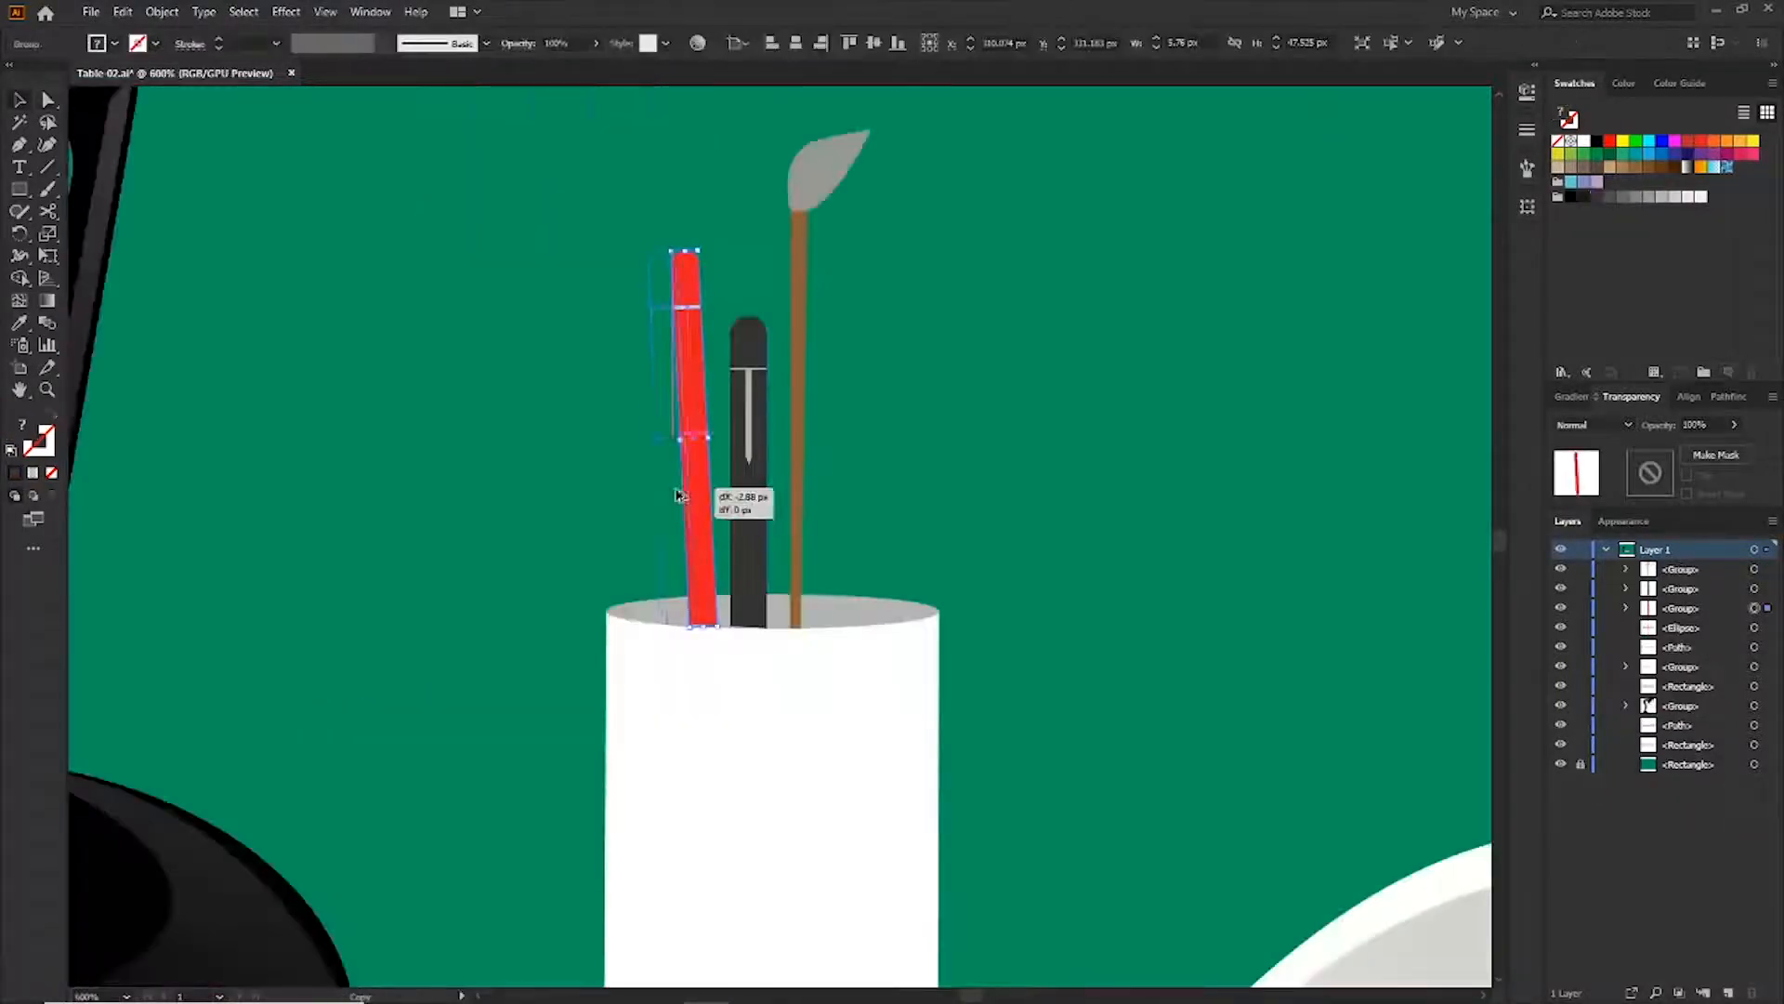
drag(680, 495, 666, 496)
drag(659, 201, 639, 203)
key(a)
click(1596, 197)
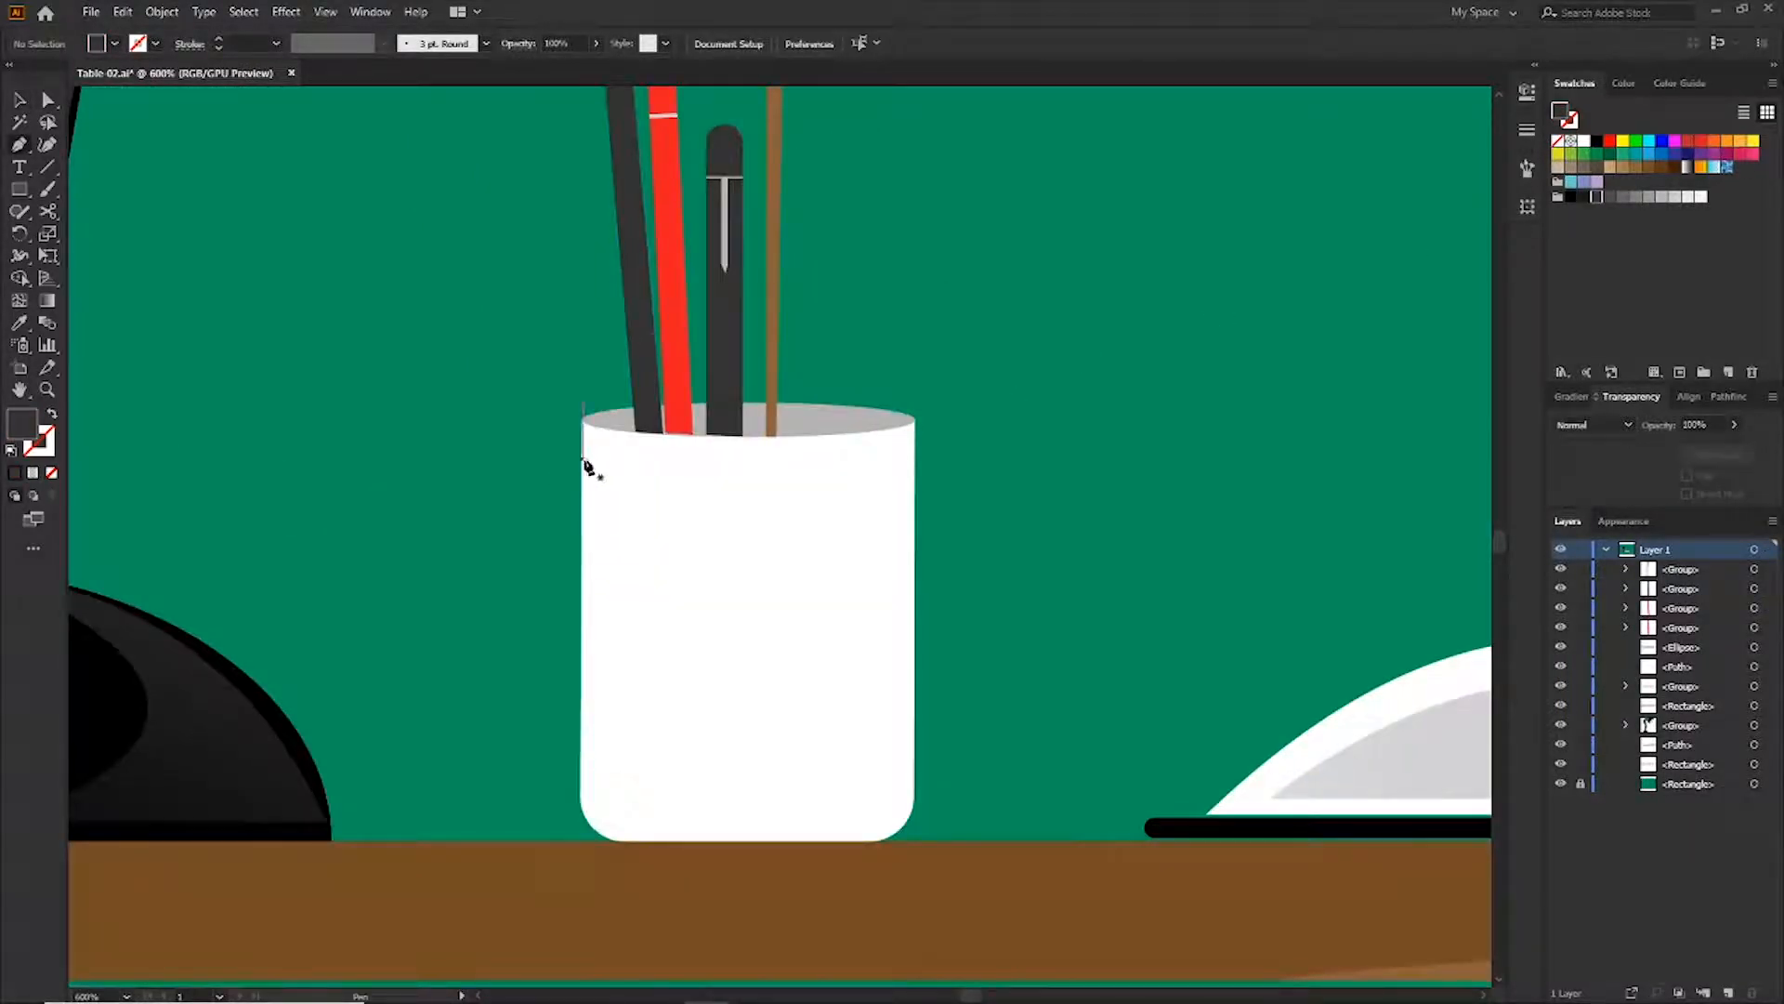
Draw a triangular shading shape over the cup's lower left side with the Pen tool
click(585, 460)
click(825, 838)
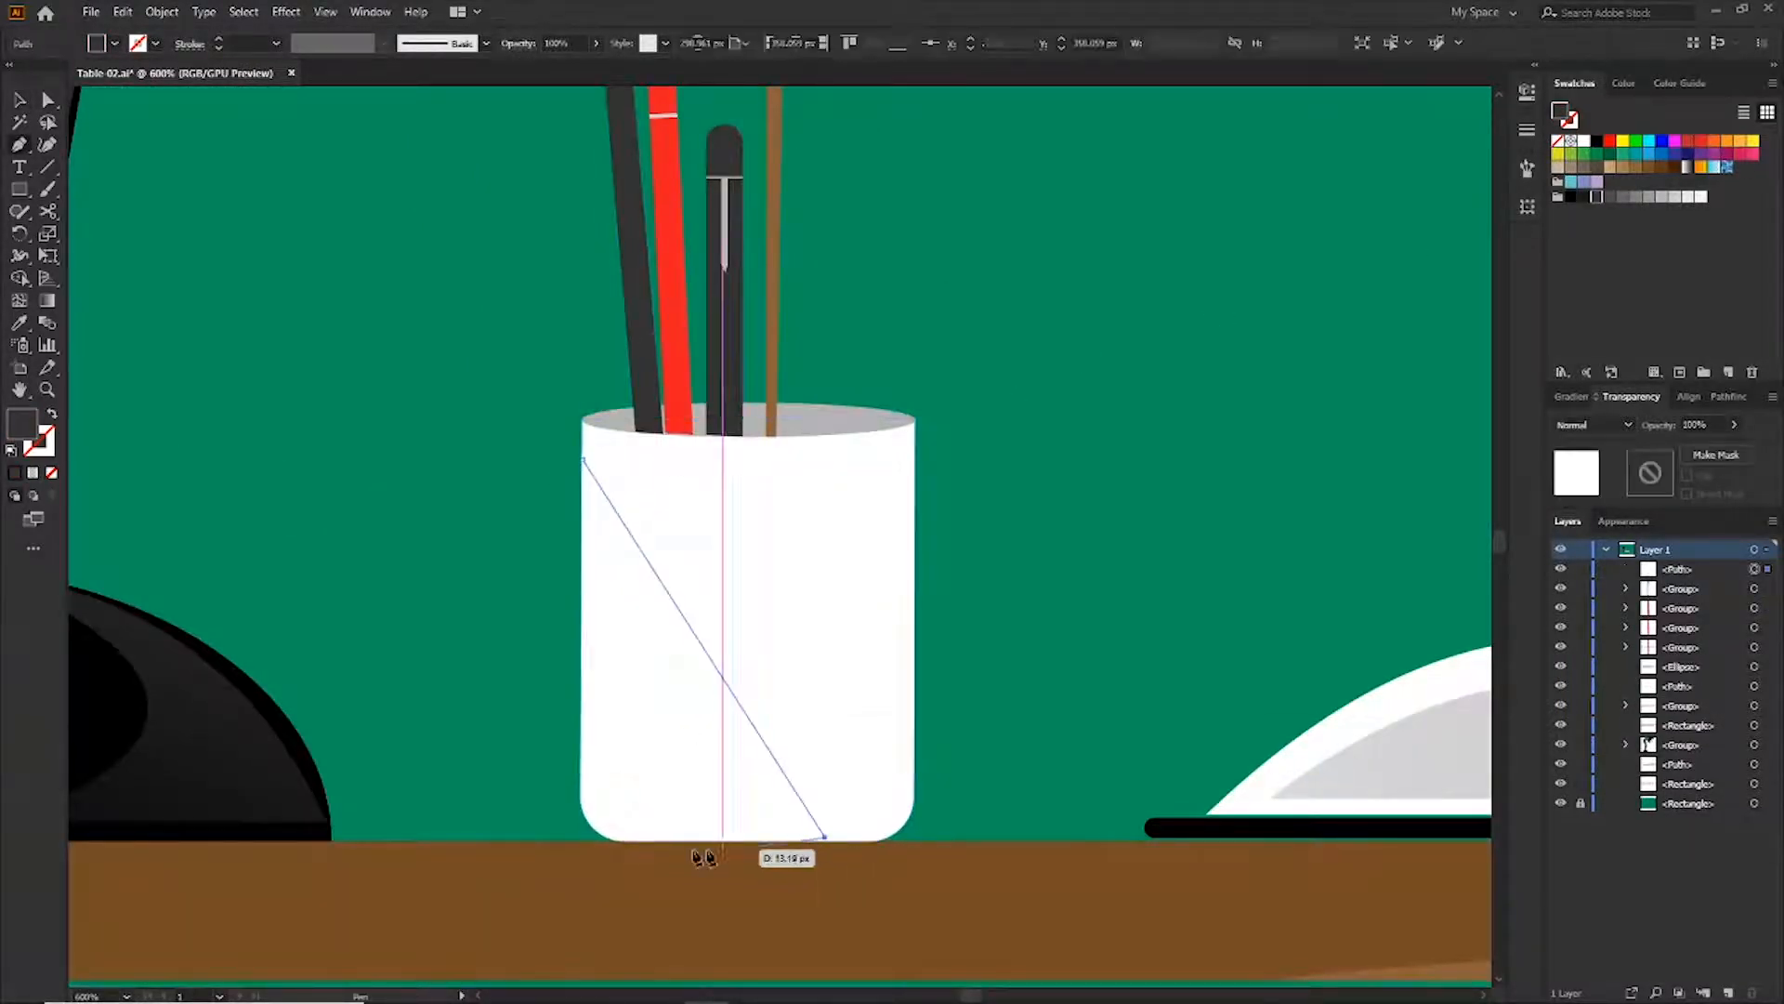
click(612, 839)
click(584, 807)
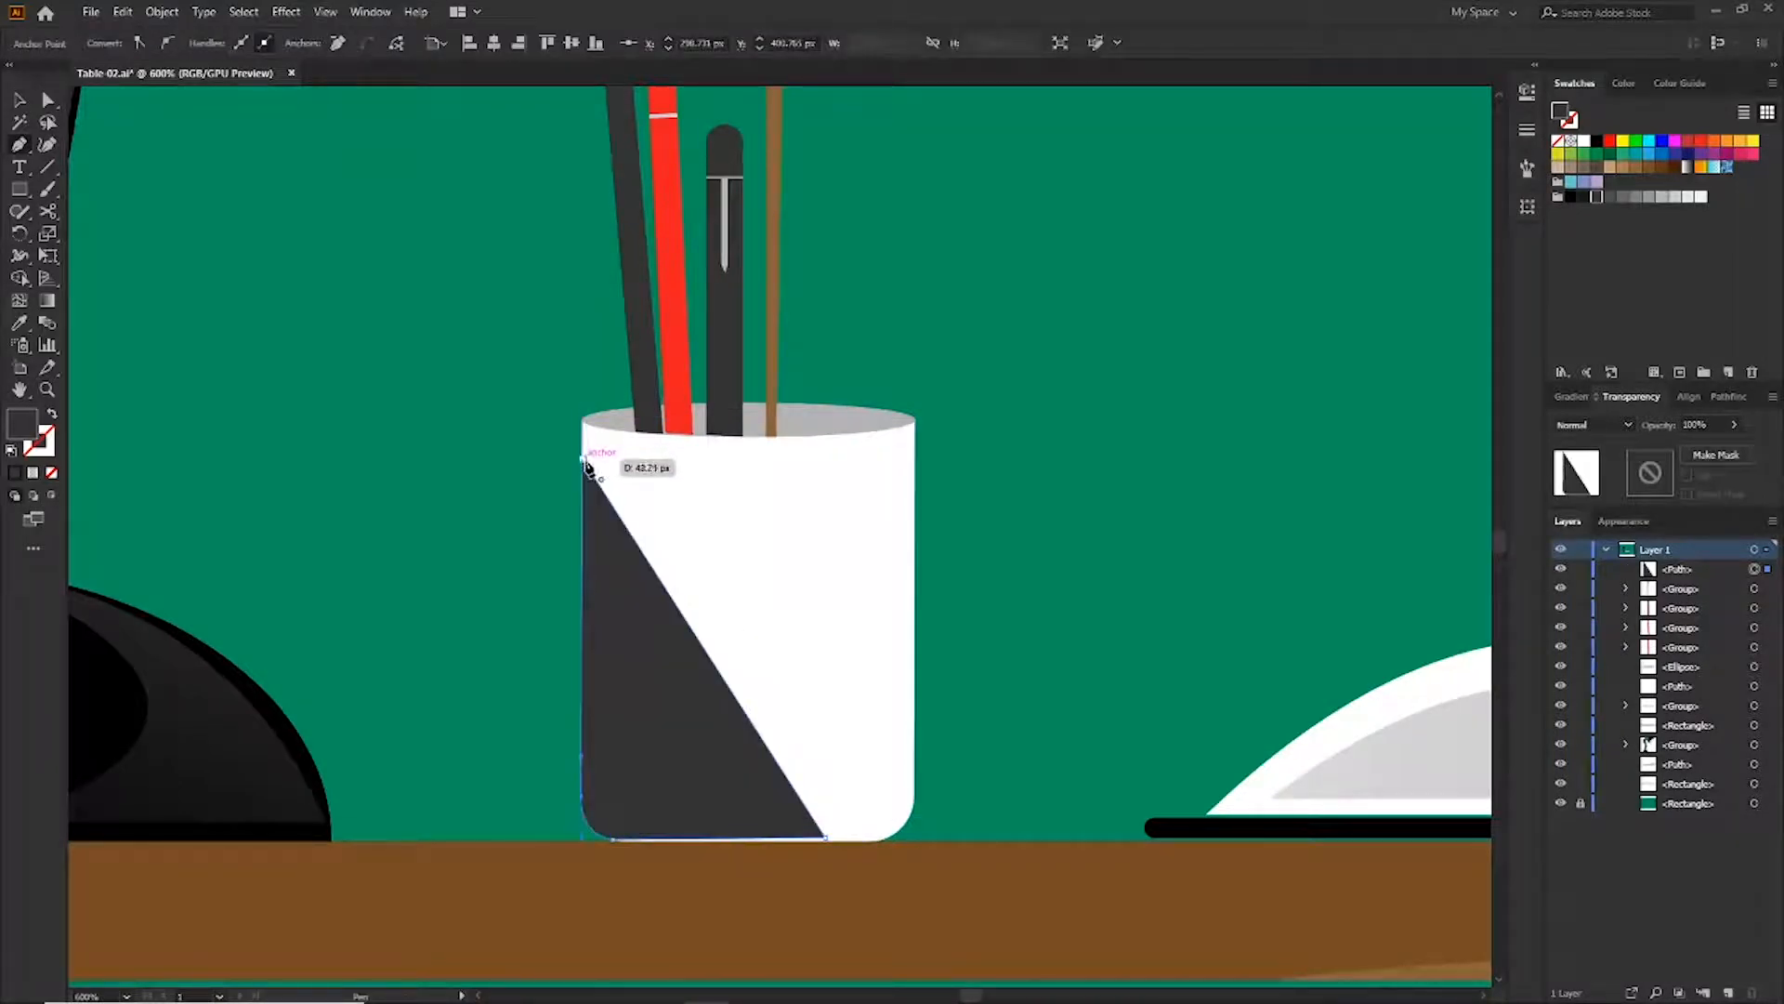
Sample the lamp base's fill onto the shading shape and apply a diagonal gradient across it
key(i)
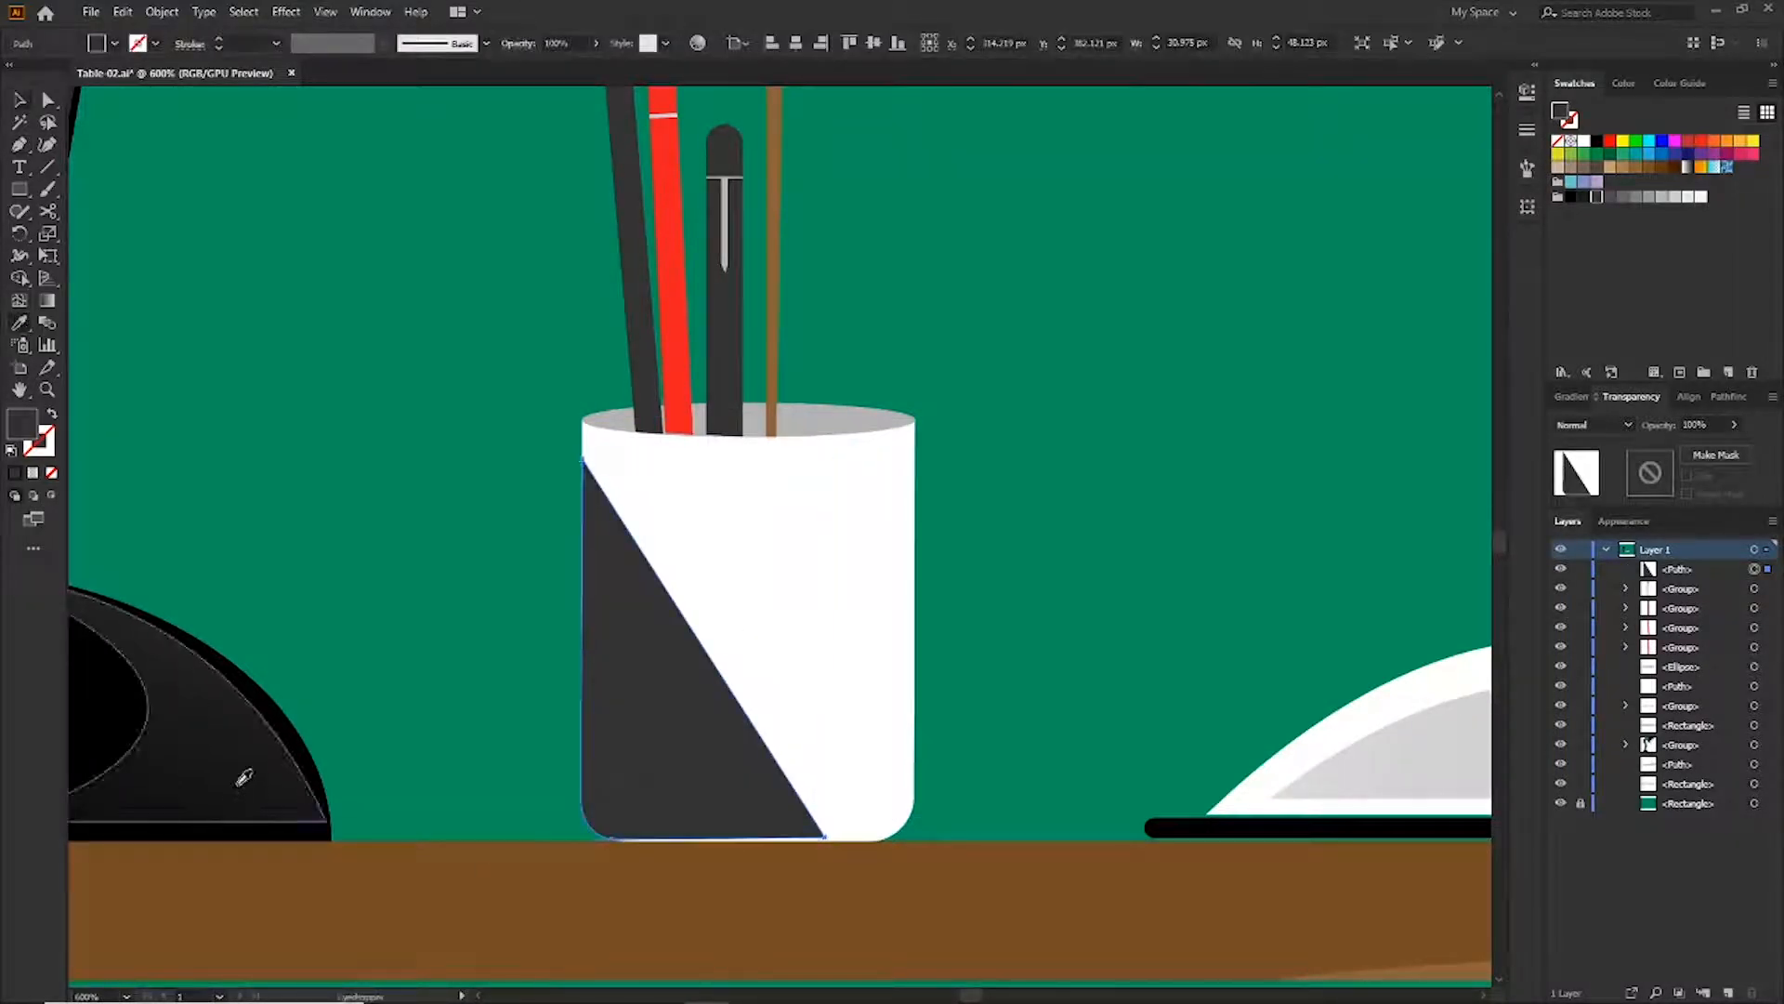
click(243, 777)
key(g)
drag(808, 569, 679, 634)
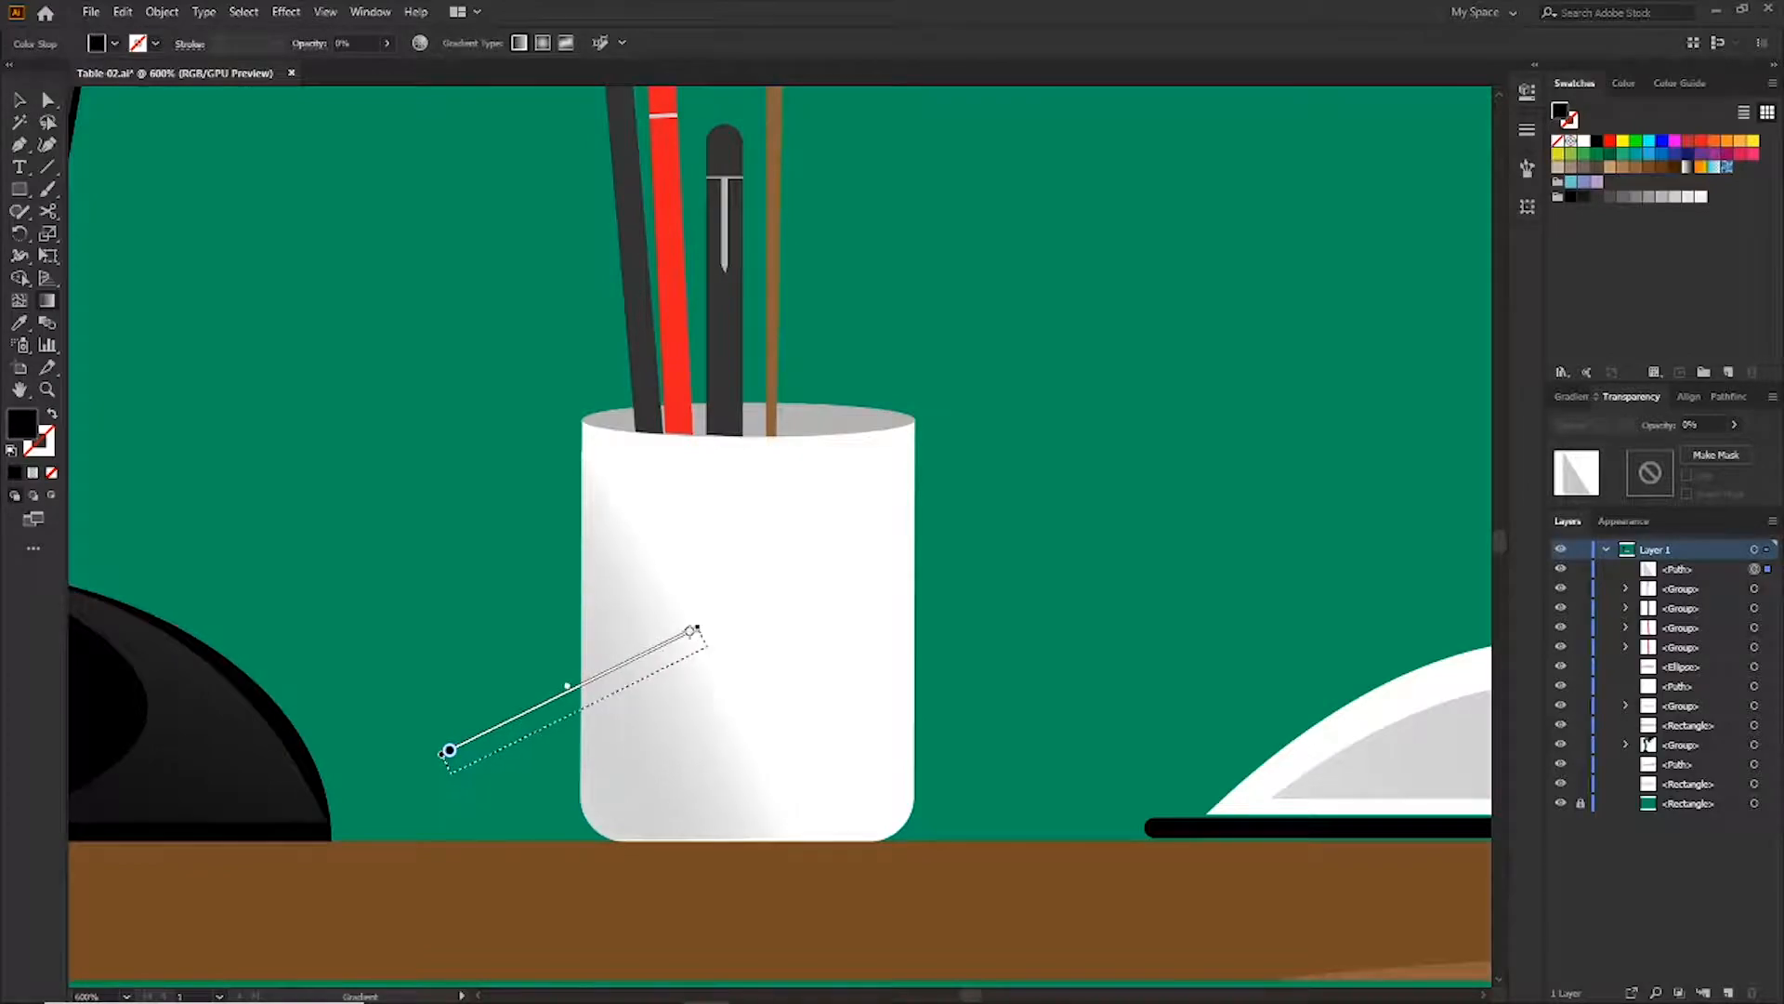
Draw a long rectangle on the table beside the open book, round its corners and fill it black
scroll(983, 625, down, 6)
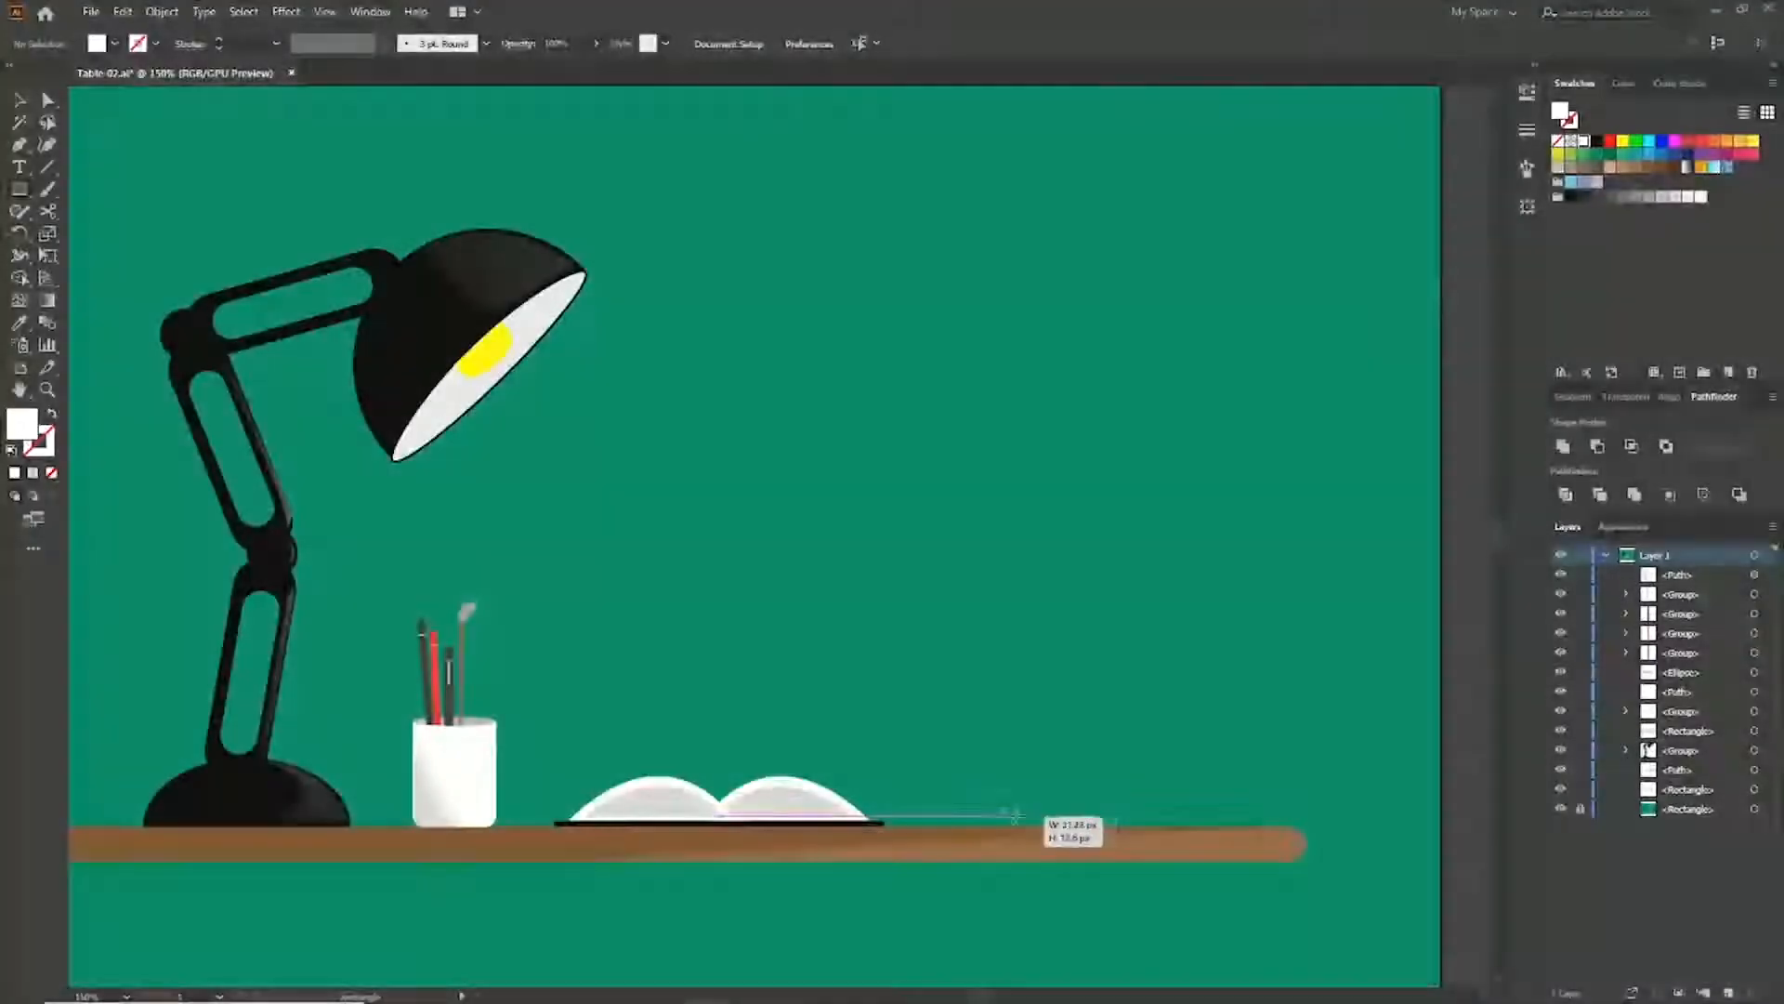
drag(1044, 821, 1284, 791)
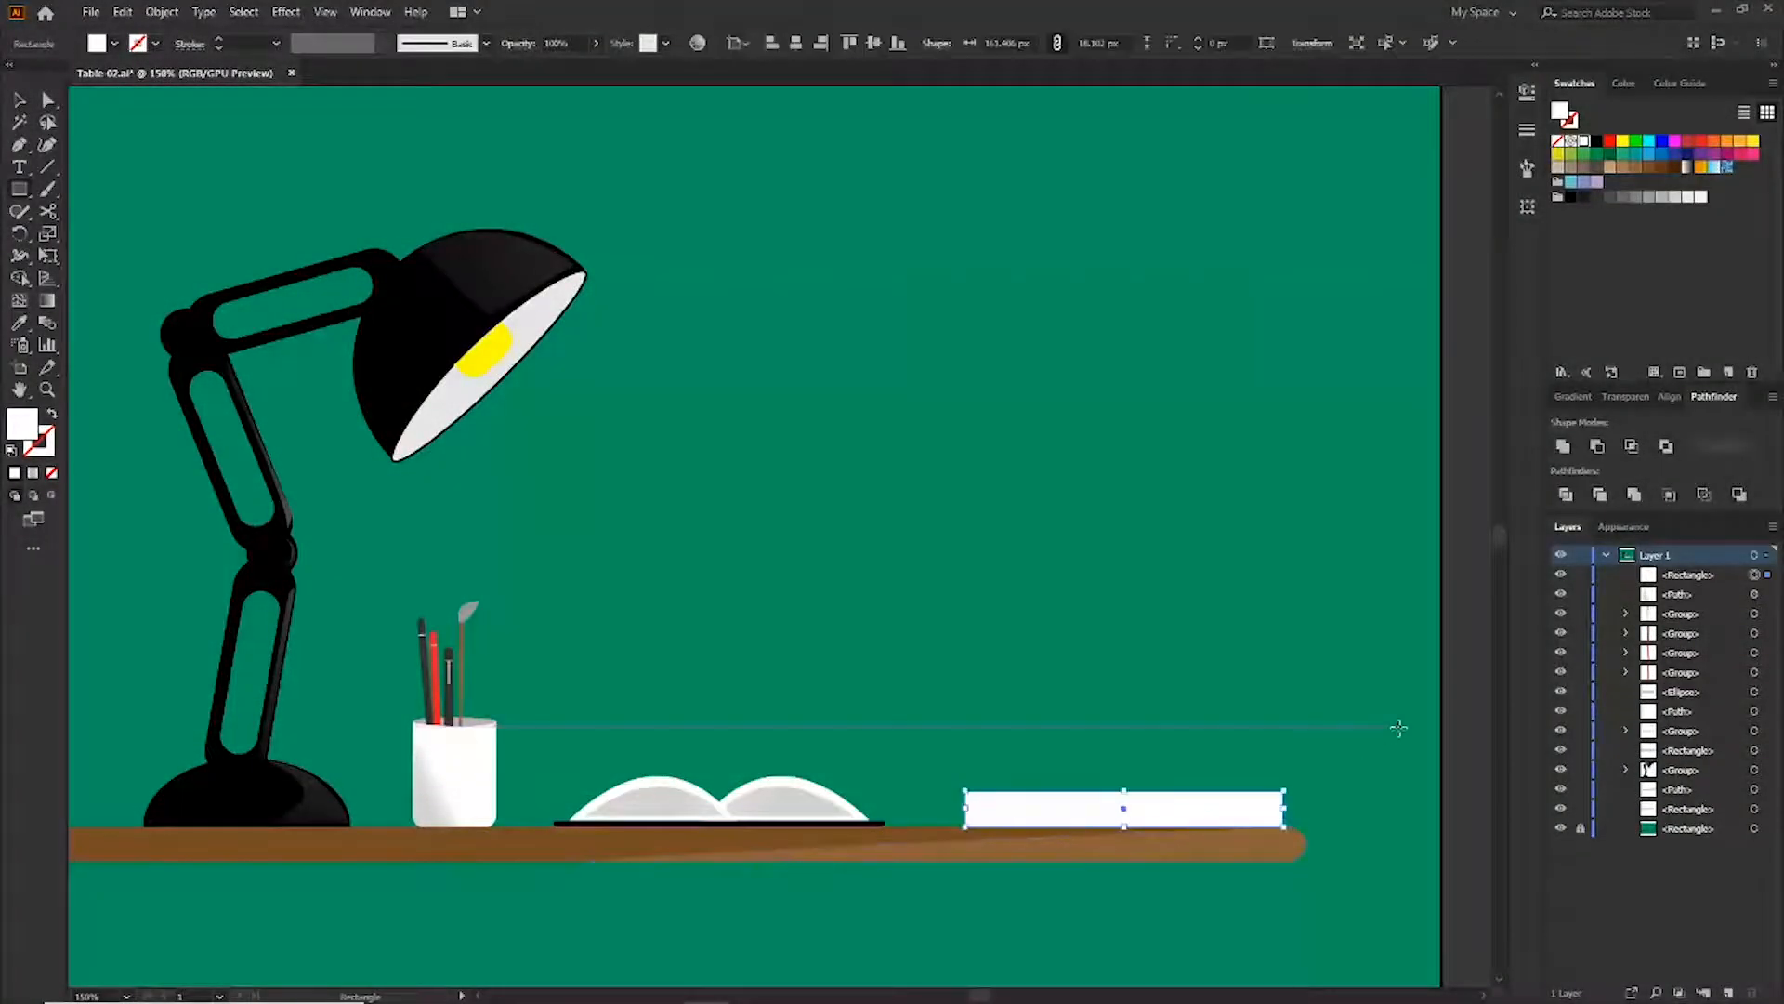
scroll(1398, 728, up, 2)
drag(550, 656, 604, 661)
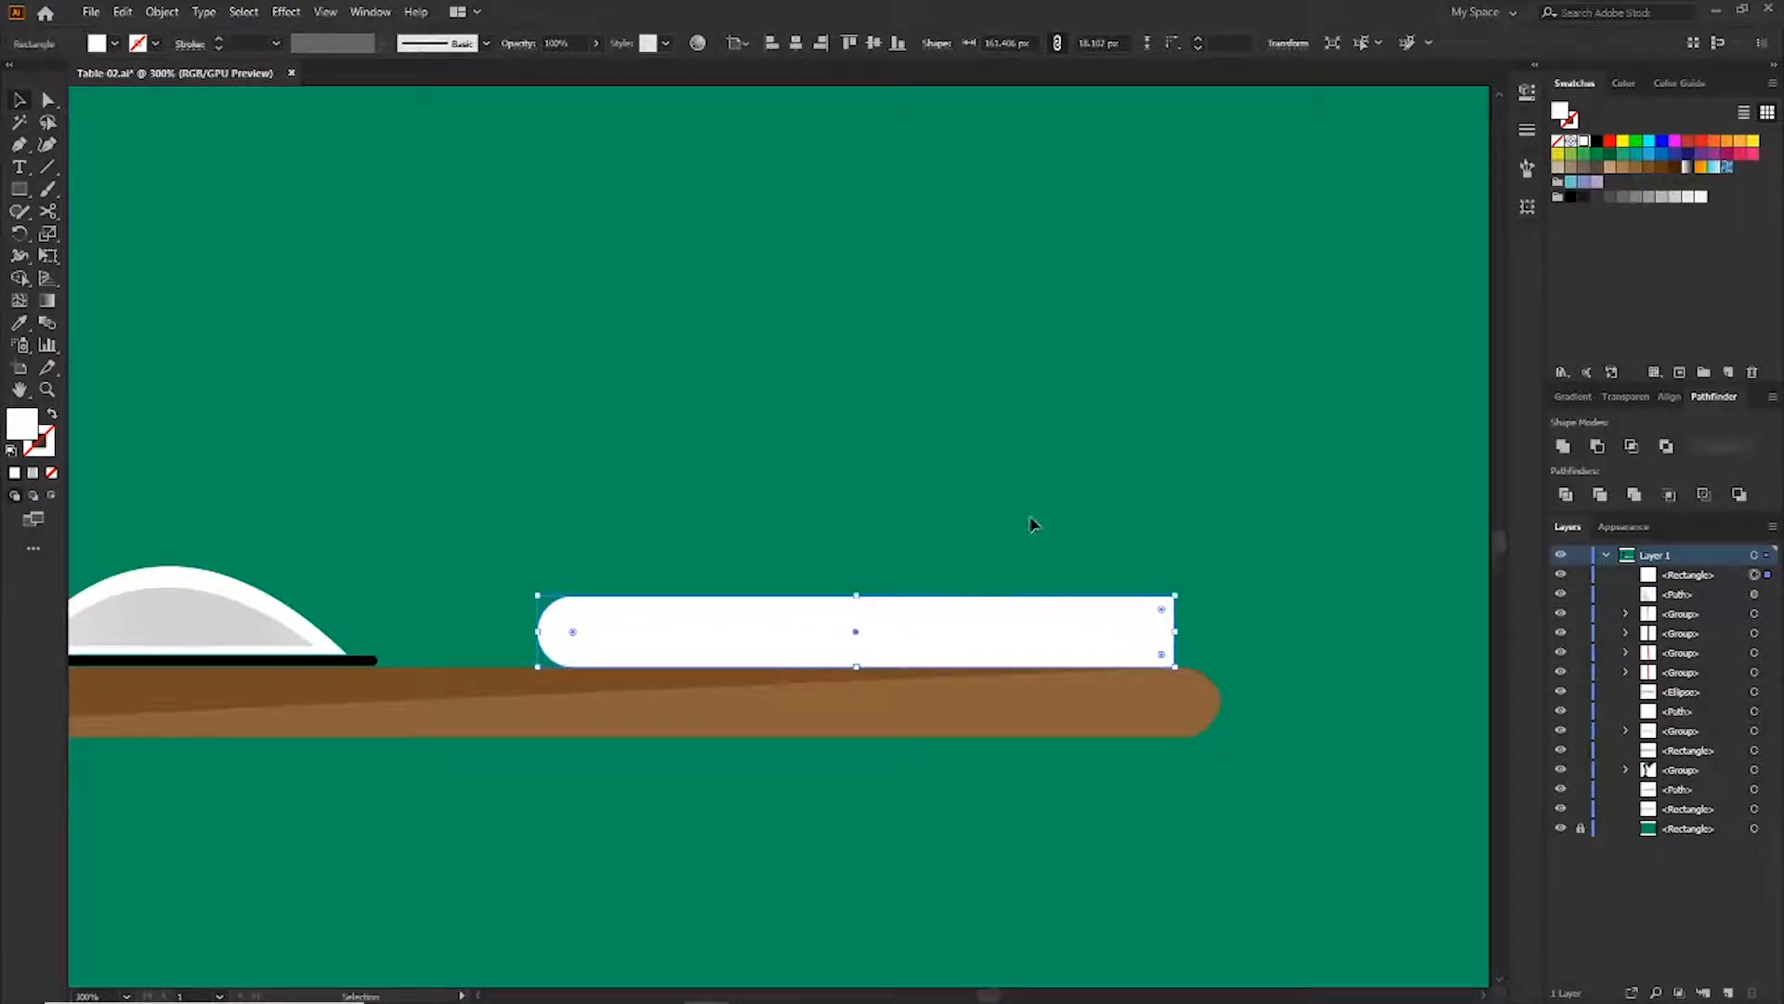
click(1598, 143)
Draw a thinner pages rectangle over the black cover, nudge it up and fill it white
click(1062, 409)
key(m)
drag(571, 617, 1227, 653)
key(v)
key(Up)
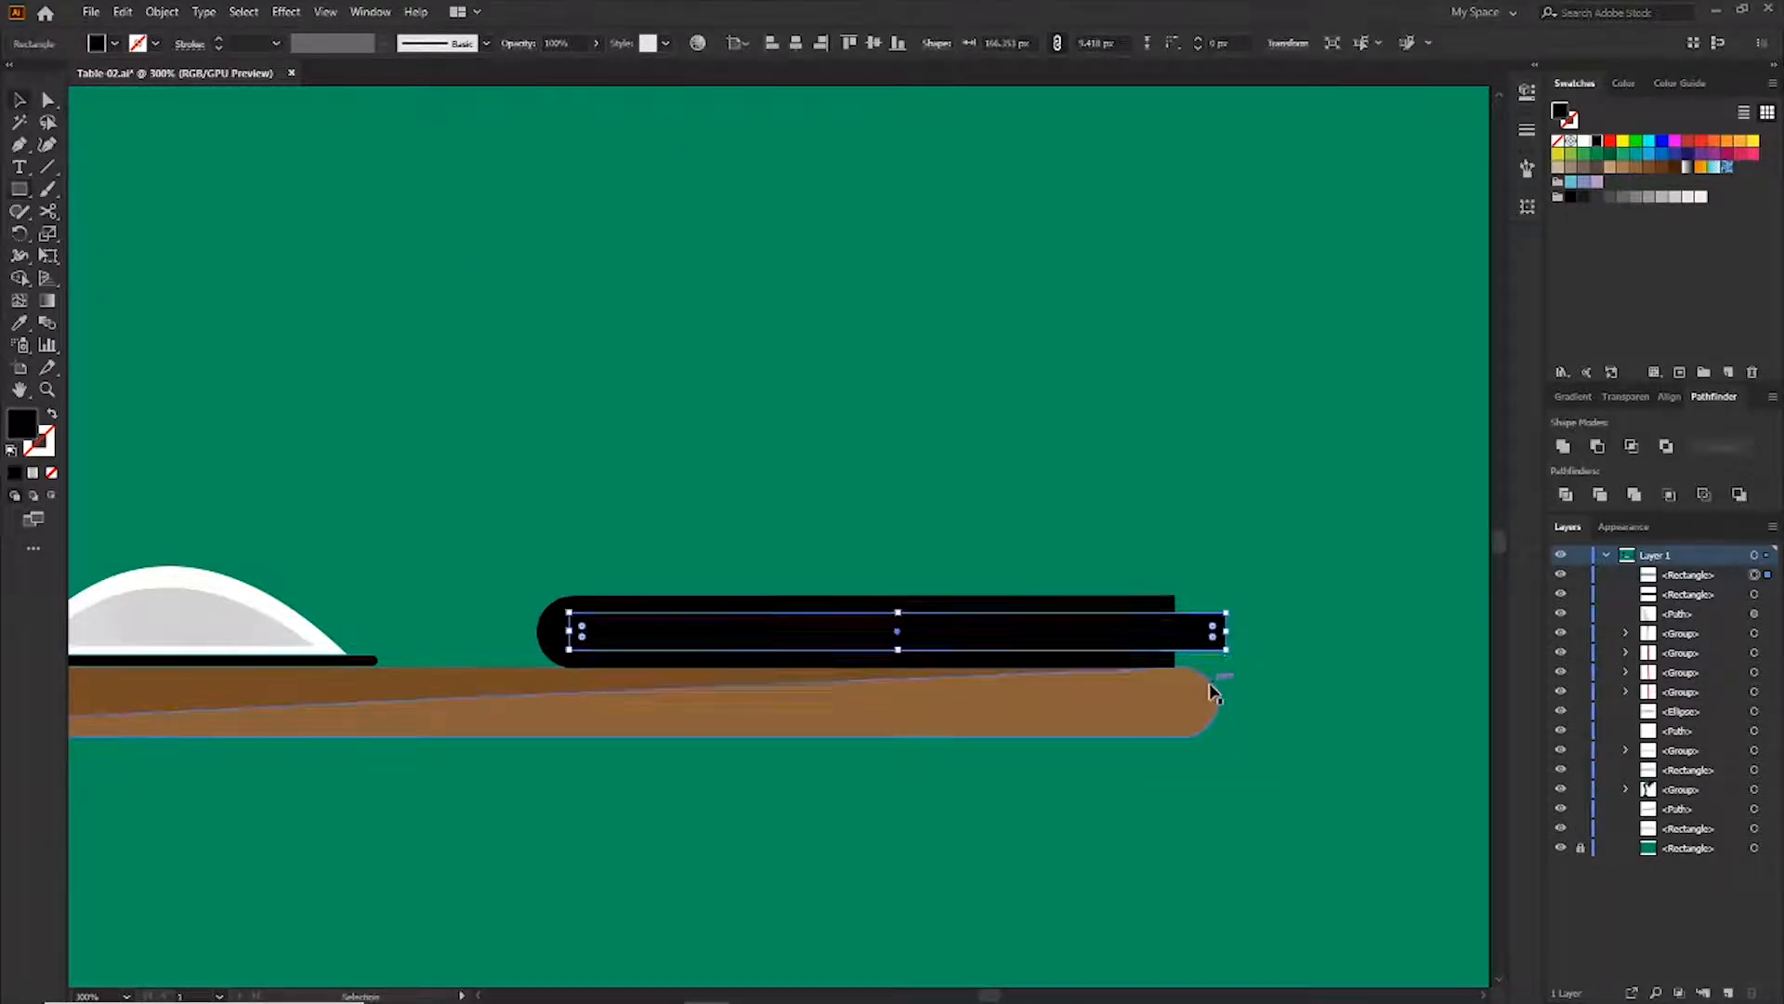
click(1587, 142)
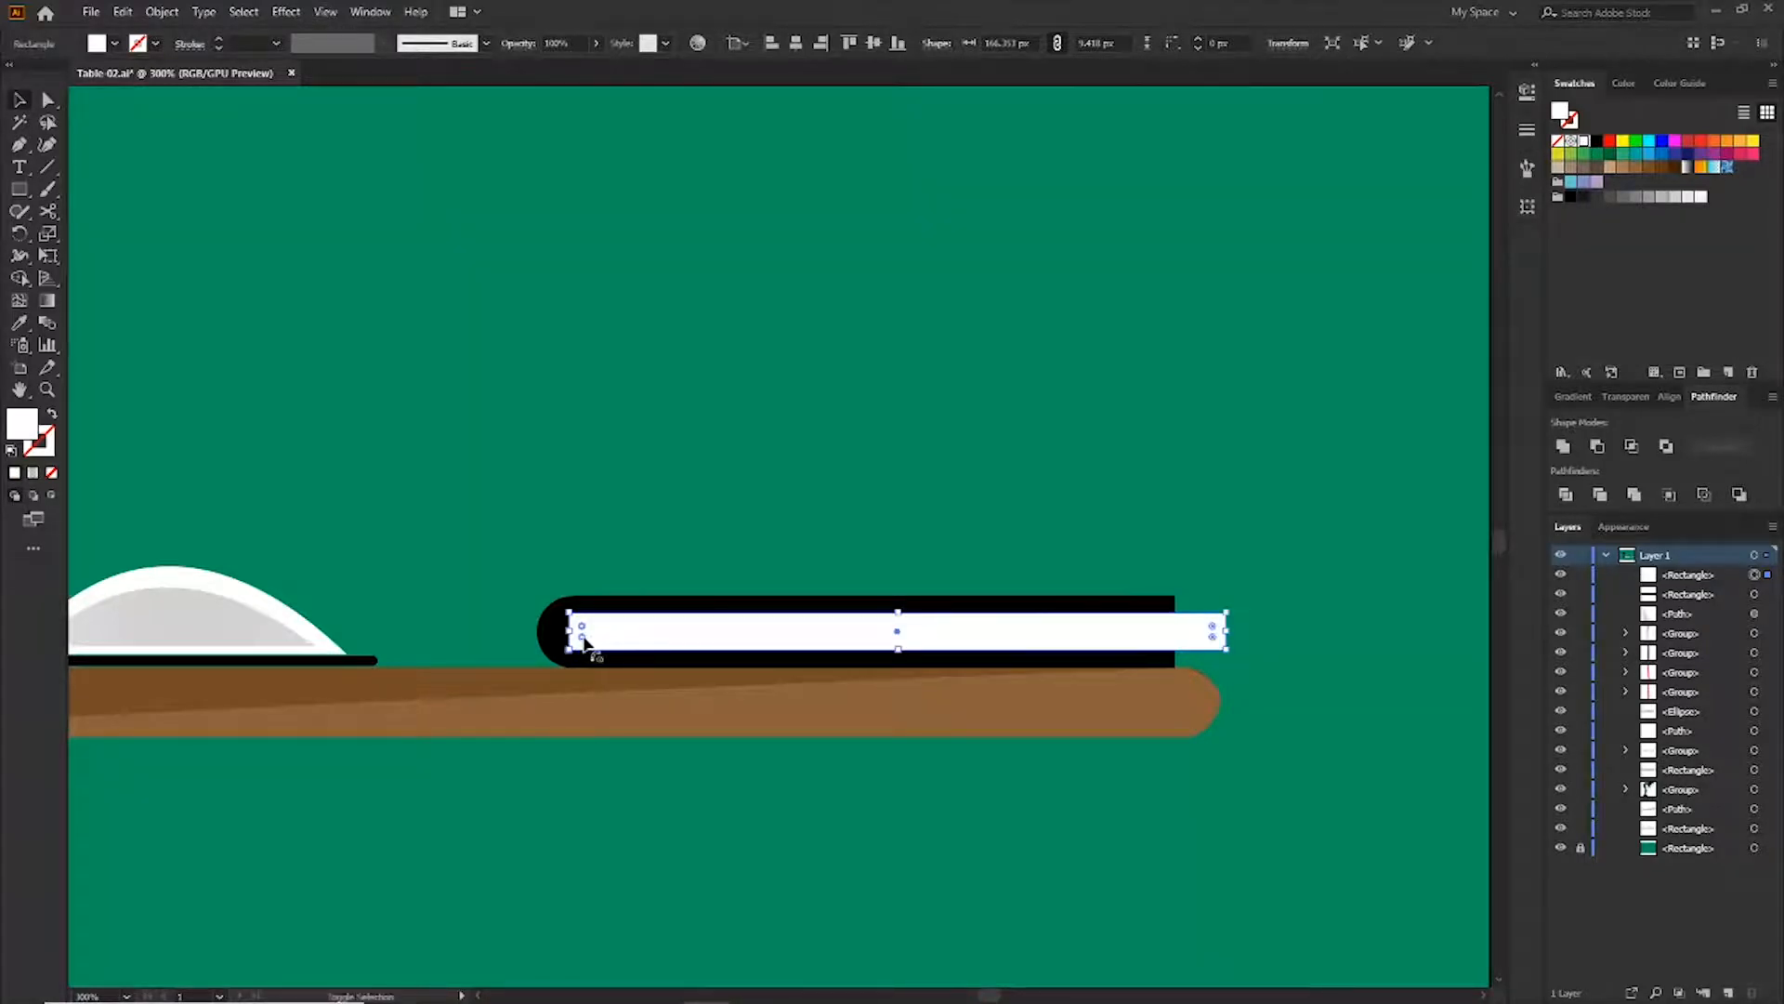
Round the white pages' left corners, then select pages and cover and apply Pathfinder Divide
drag(584, 638, 613, 642)
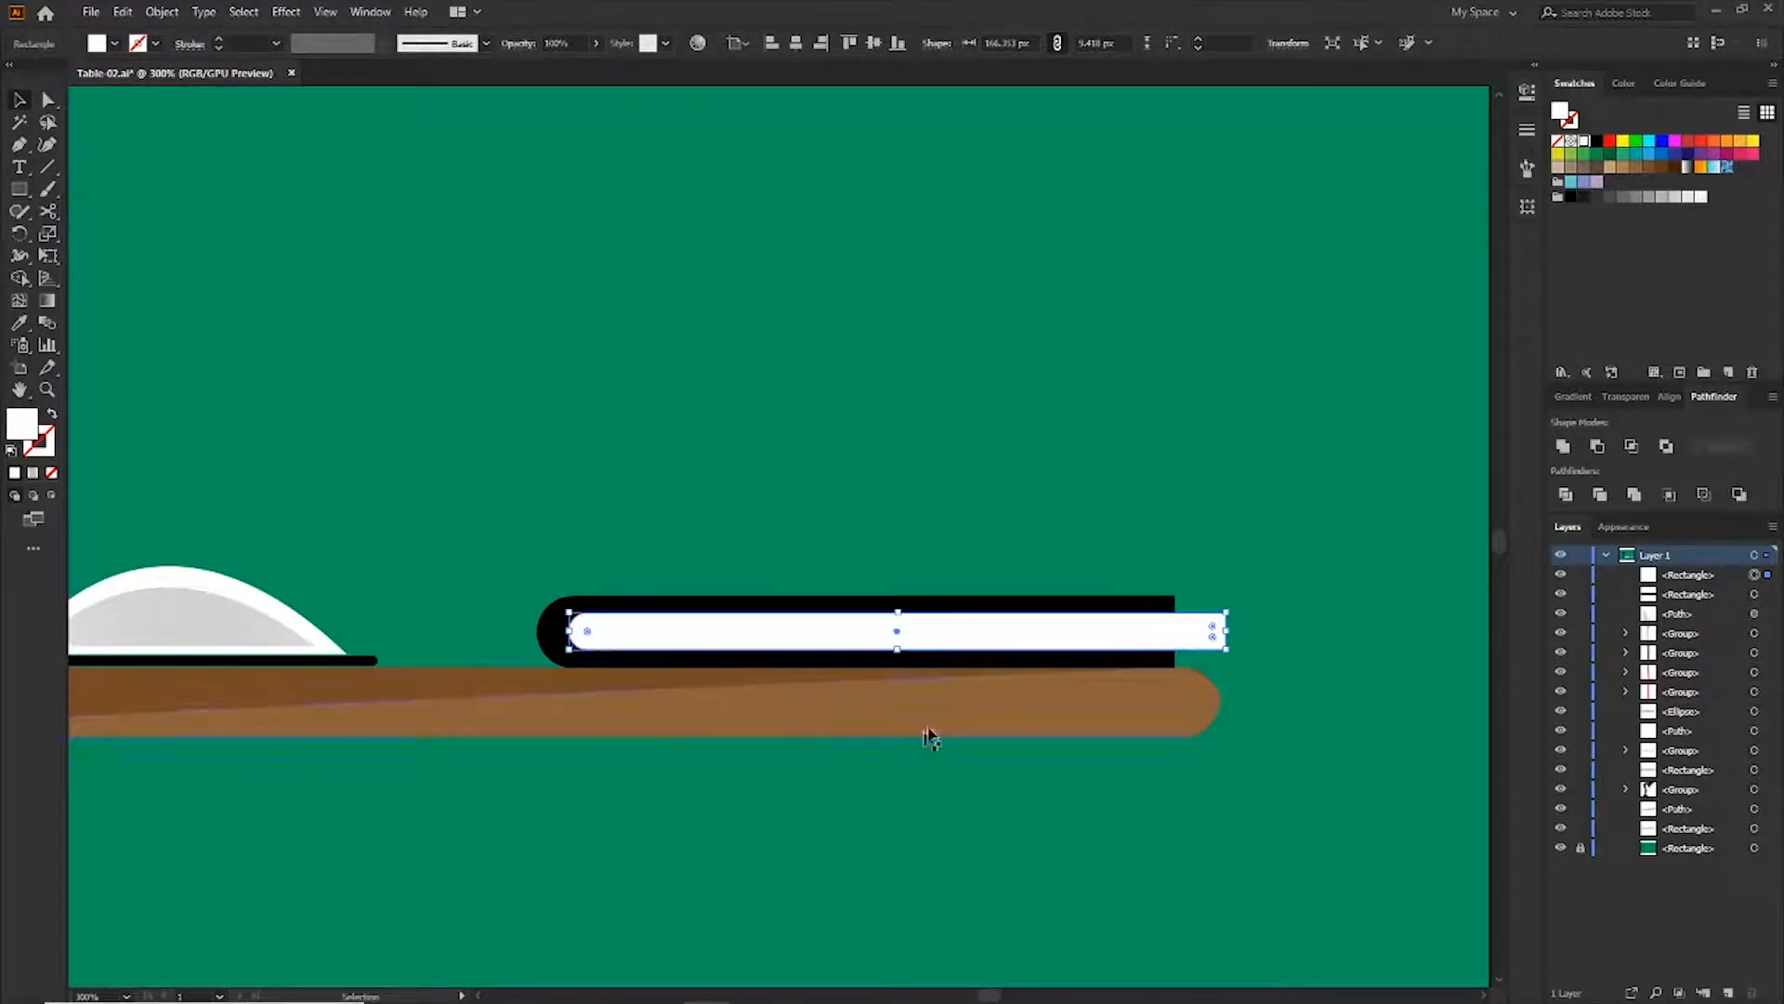
click(932, 763)
click(758, 628)
shift+click(714, 658)
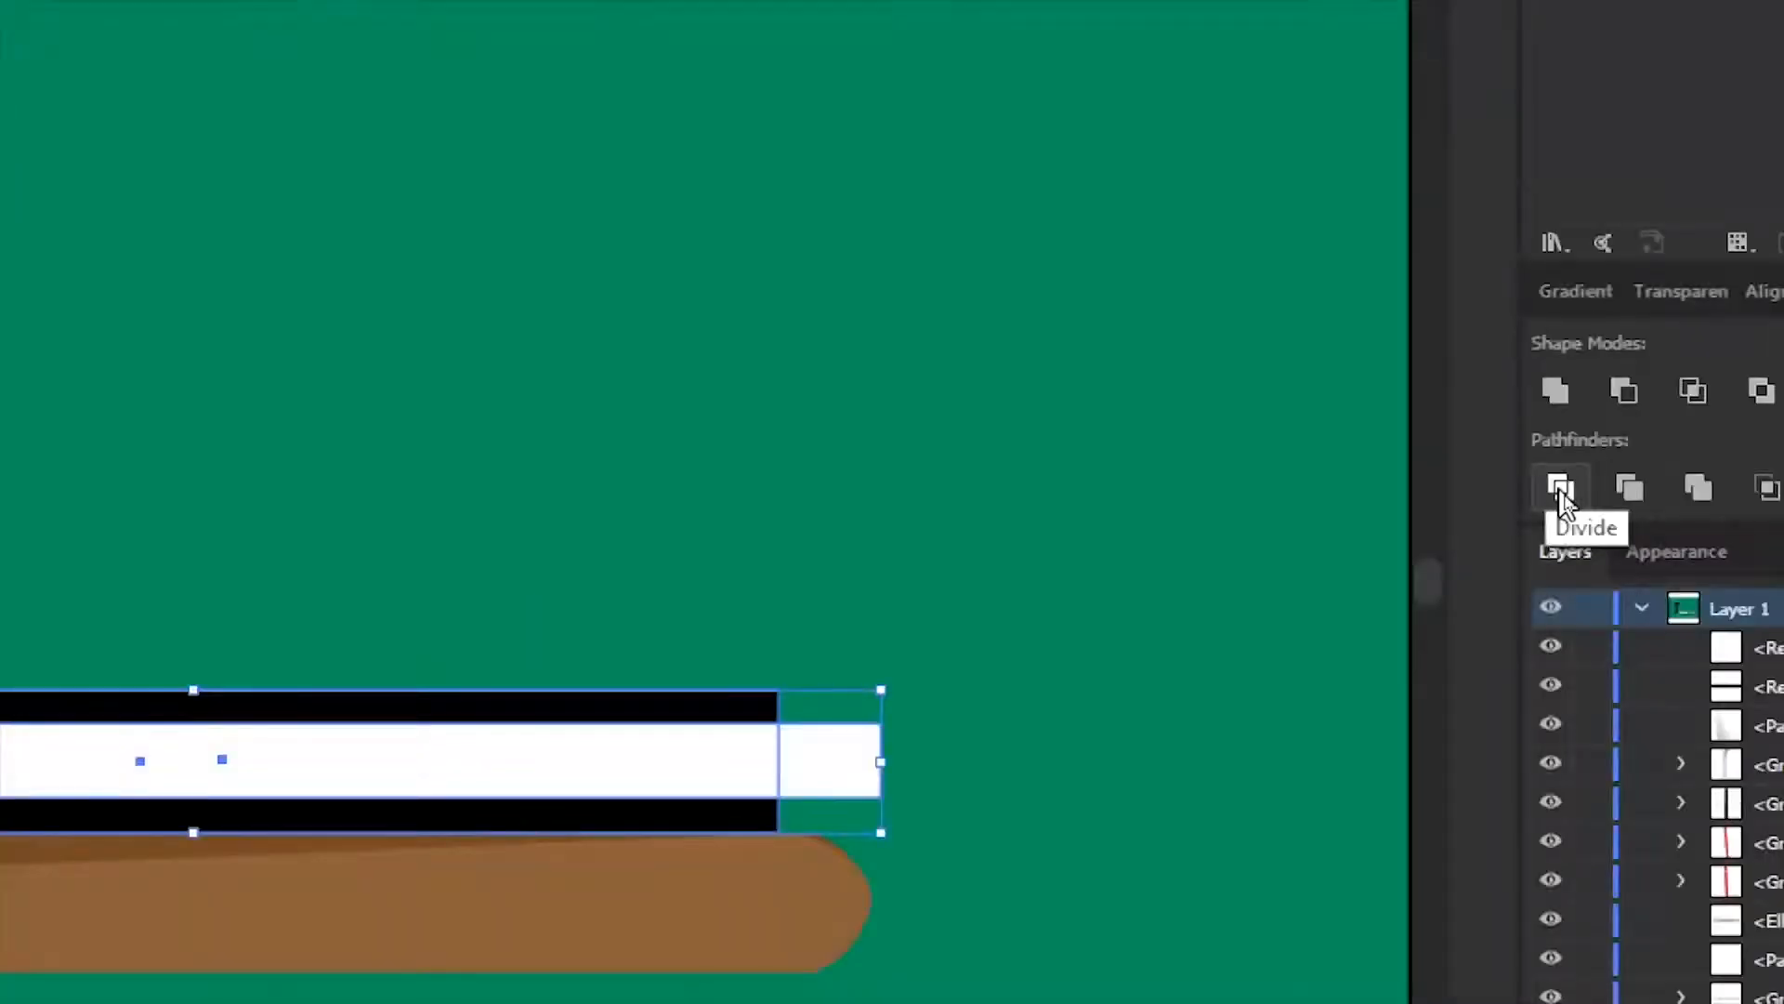
click(1562, 490)
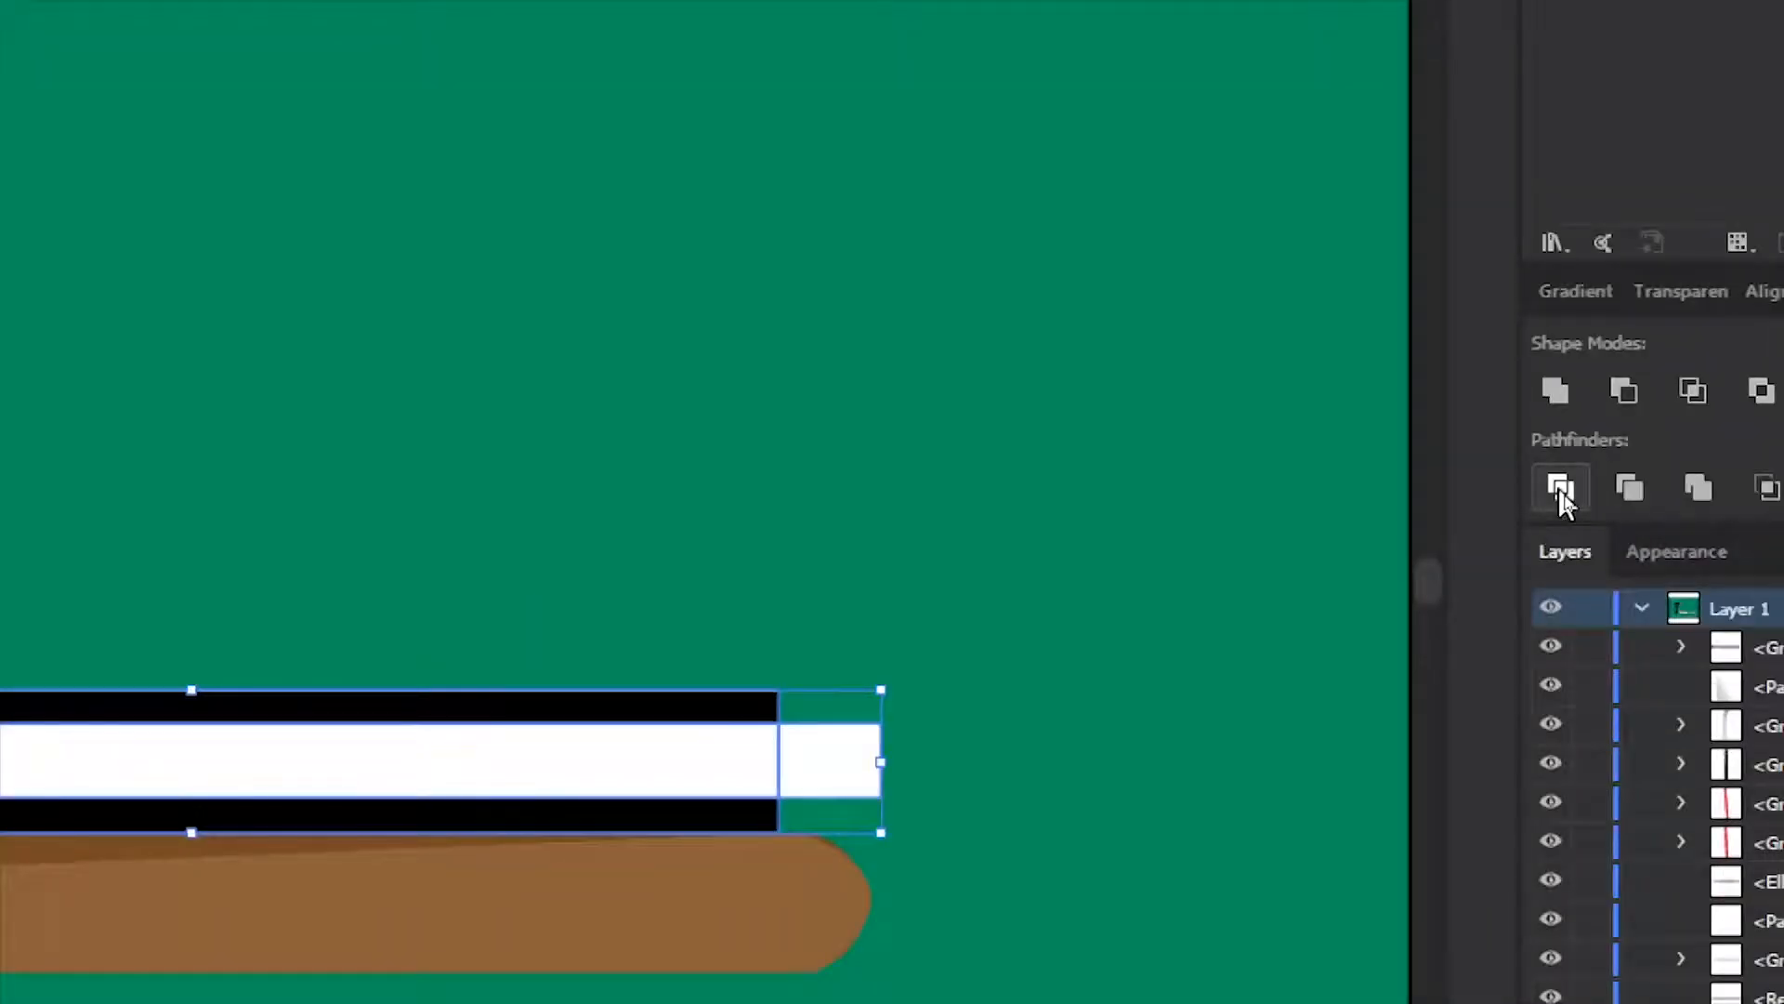
Ungroup the divided shapes and delete the piece of pages sticking out past the cover
right_click(409, 750)
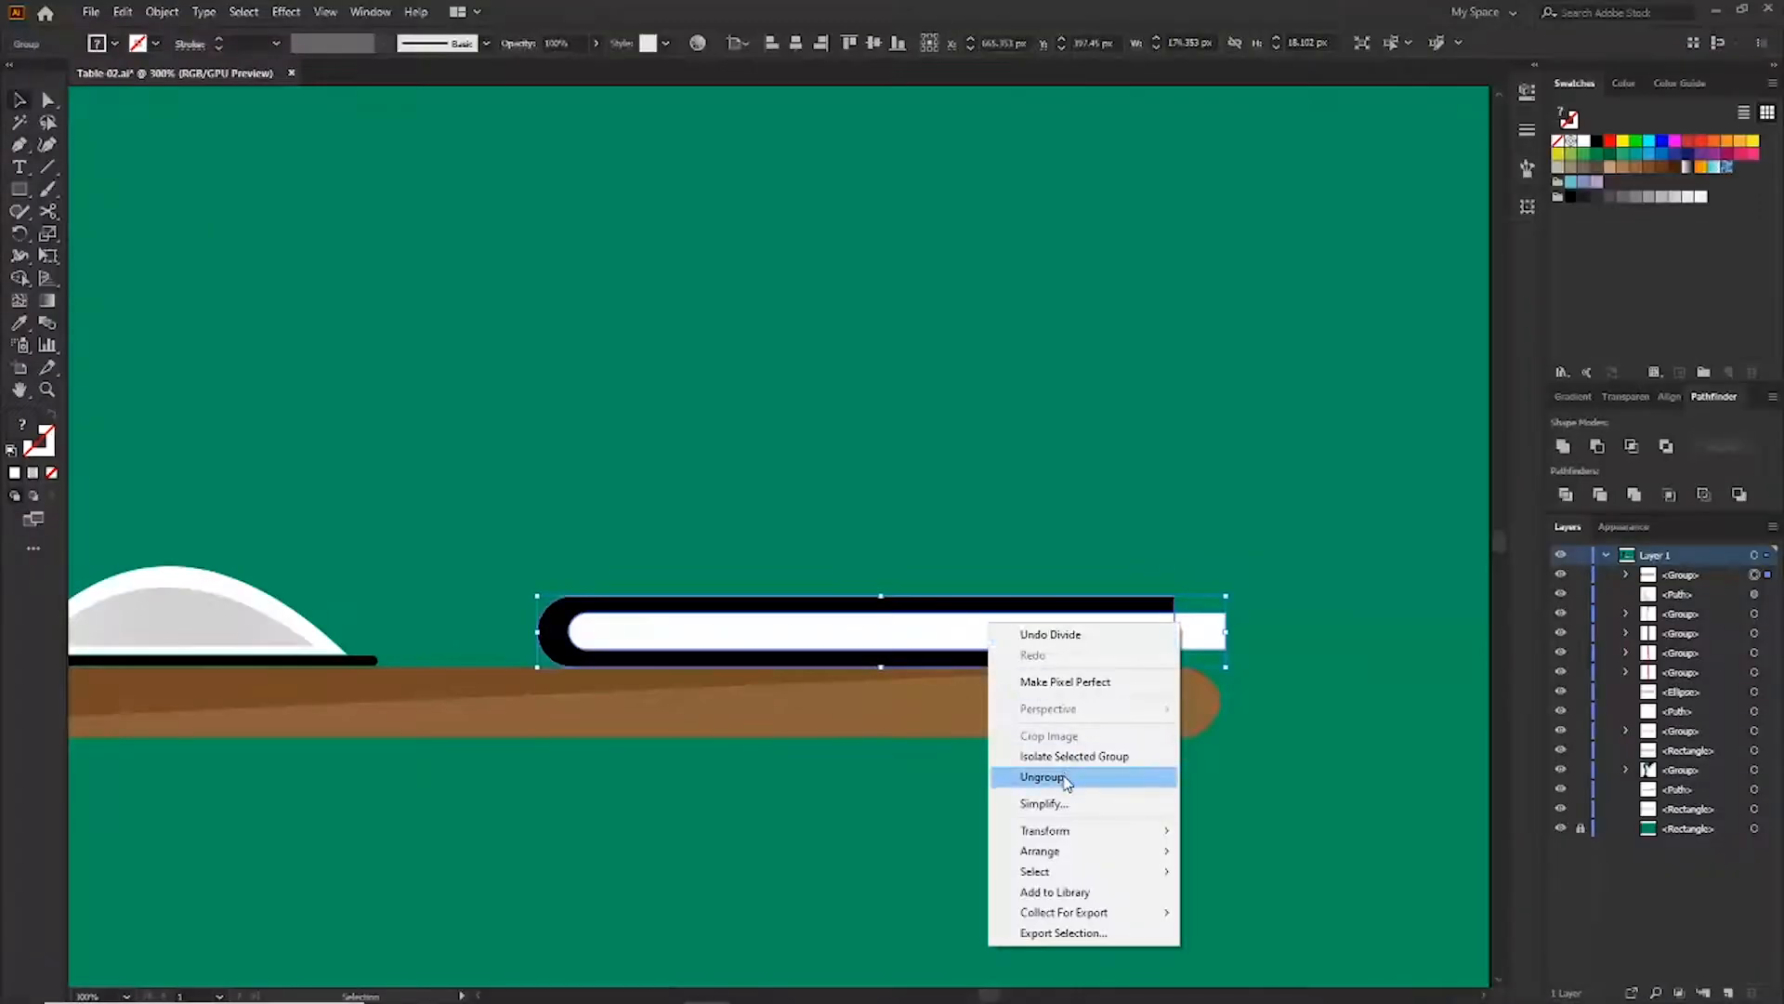
click(1042, 777)
click(1202, 631)
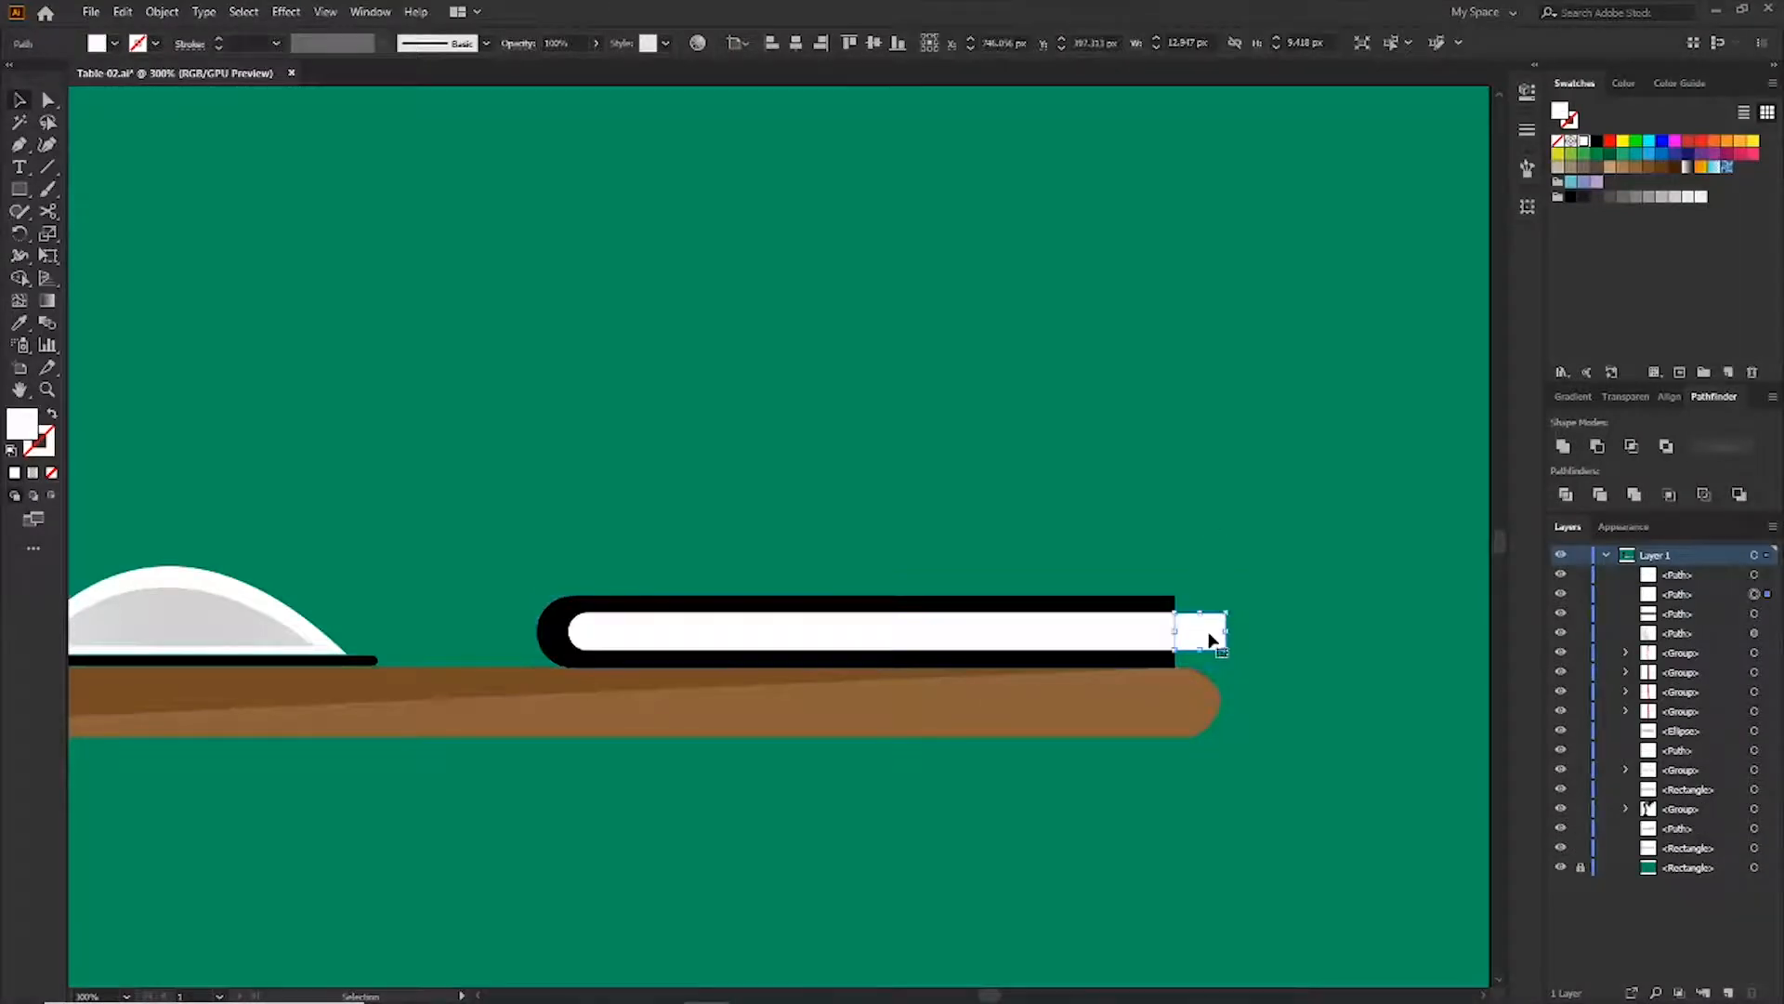
key(Delete)
Pull the pages' right edge slightly inside the cover's end
click(1151, 637)
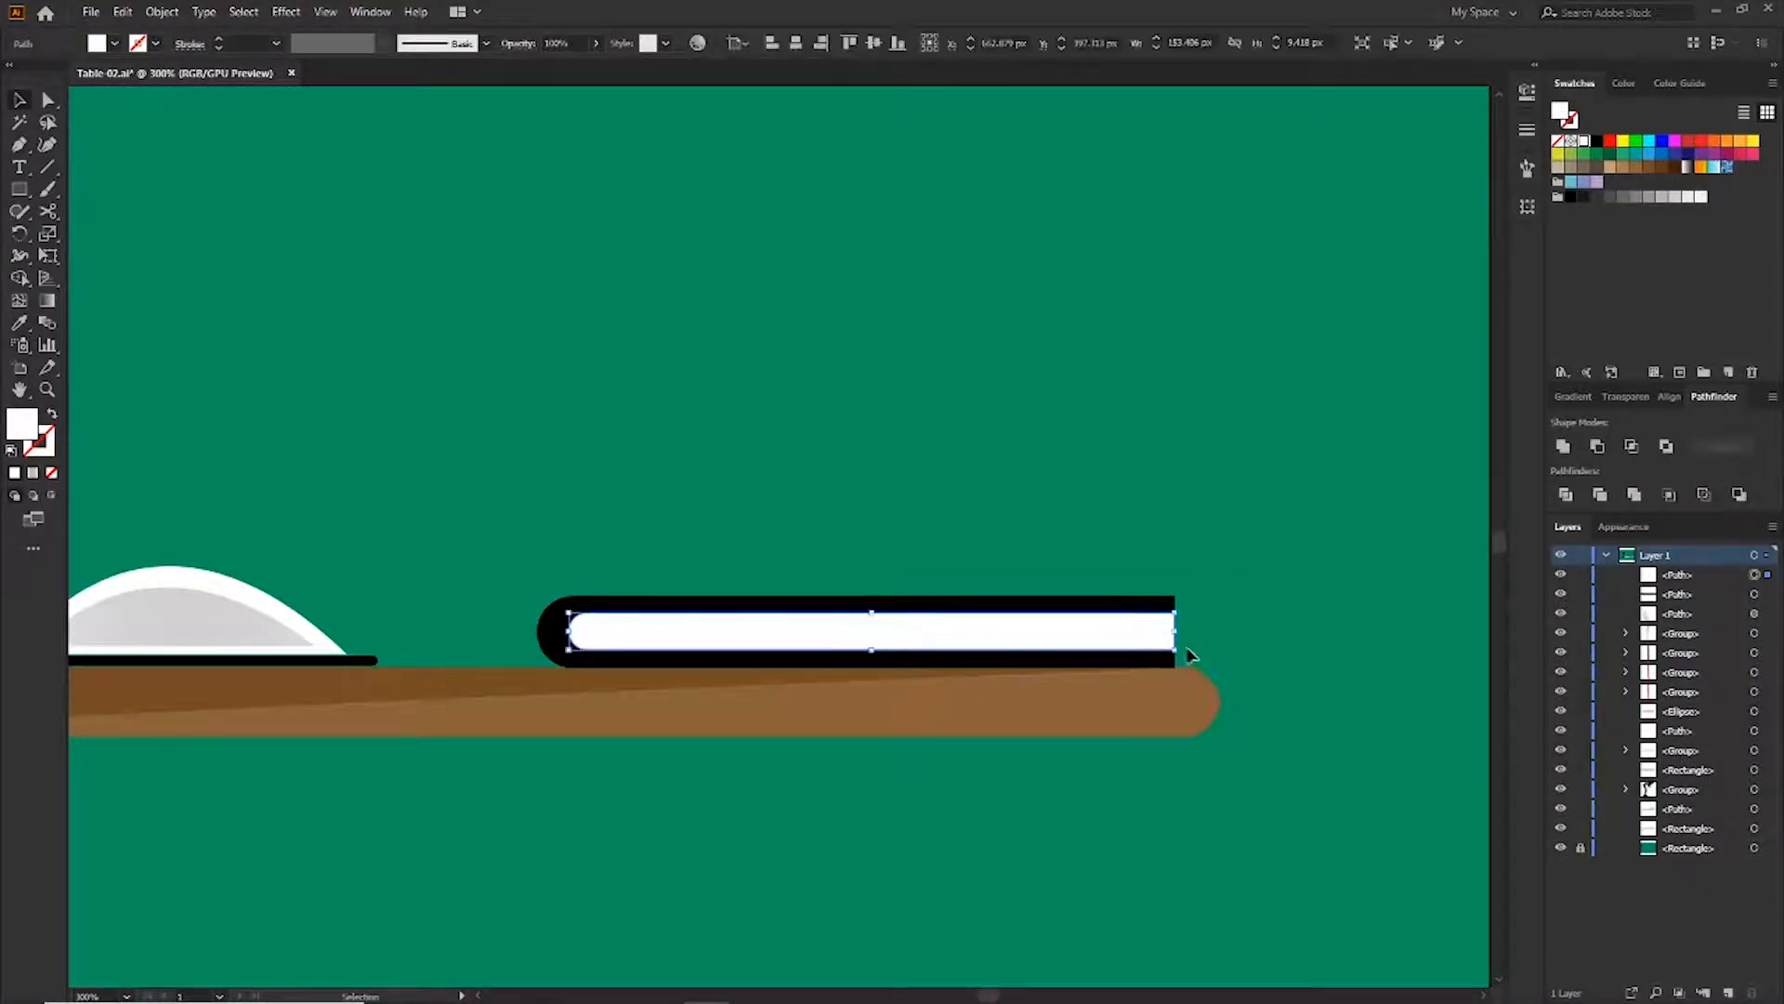
drag(1179, 634, 1162, 635)
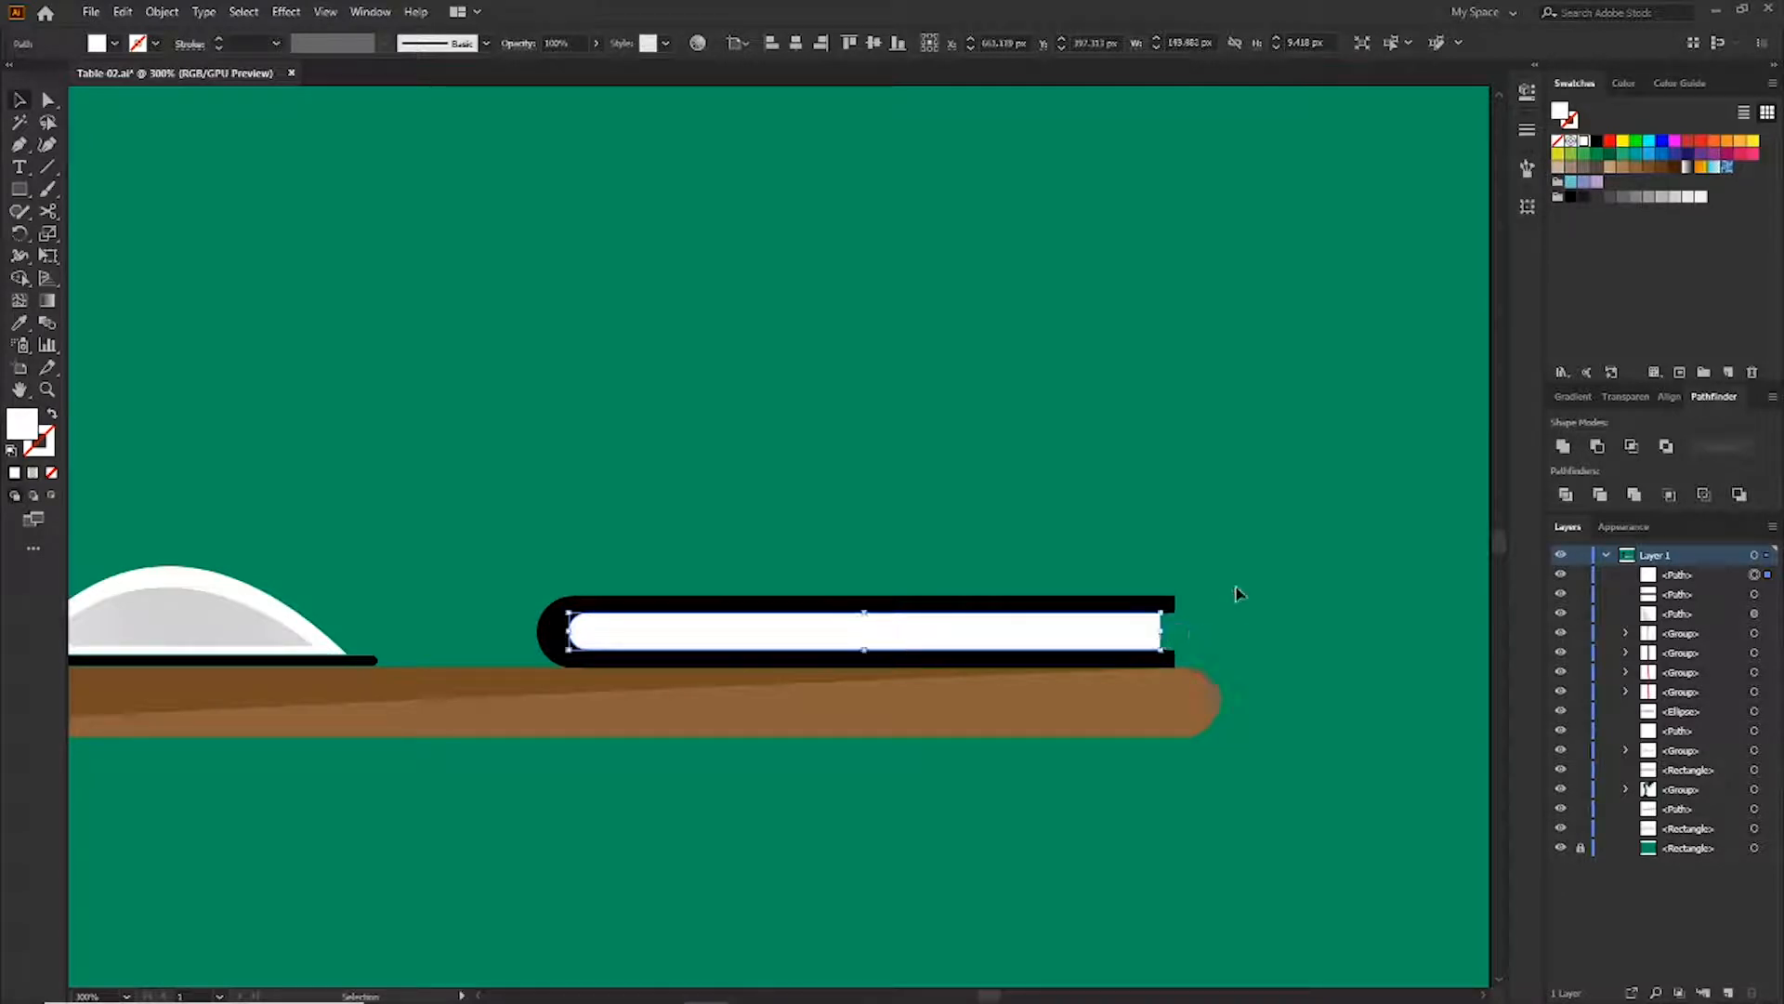
click(1163, 604)
Round the cover's right corners so the book spine looks curved
key(ctrl+plus)
key(ctrl+plus)
key(ctrl+plus)
drag(1259, 548, 616, 589)
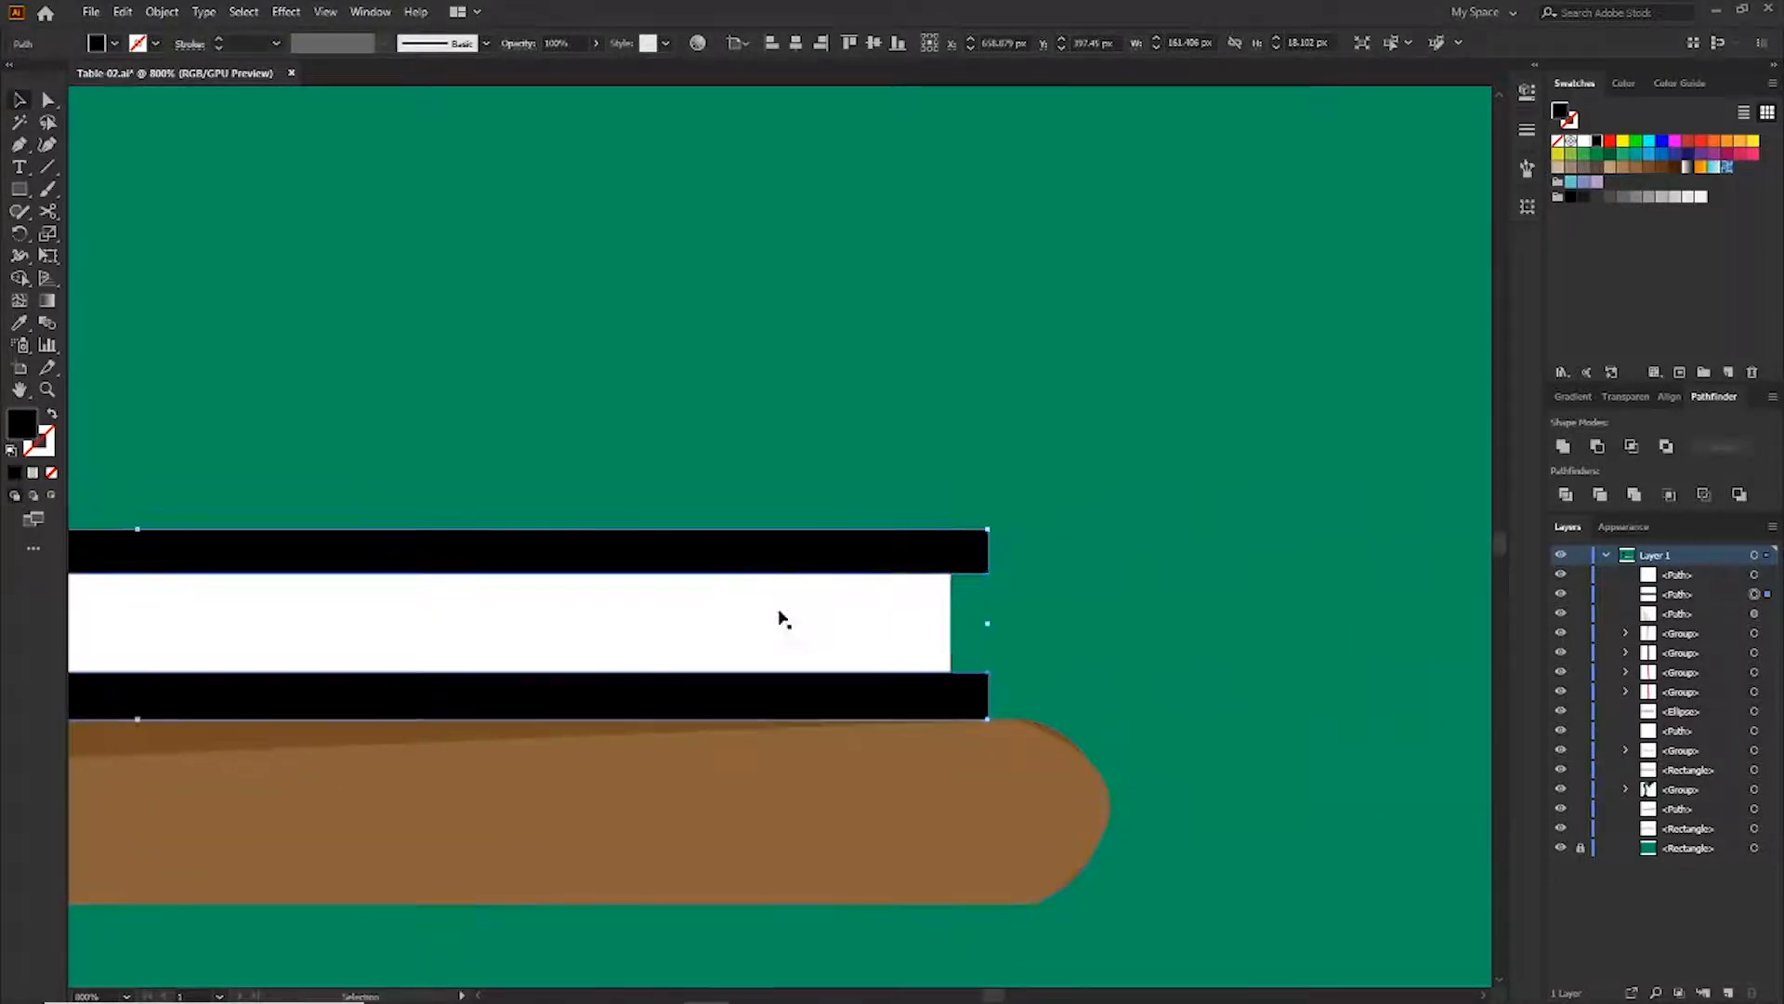
key(a)
drag(945, 549, 944, 551)
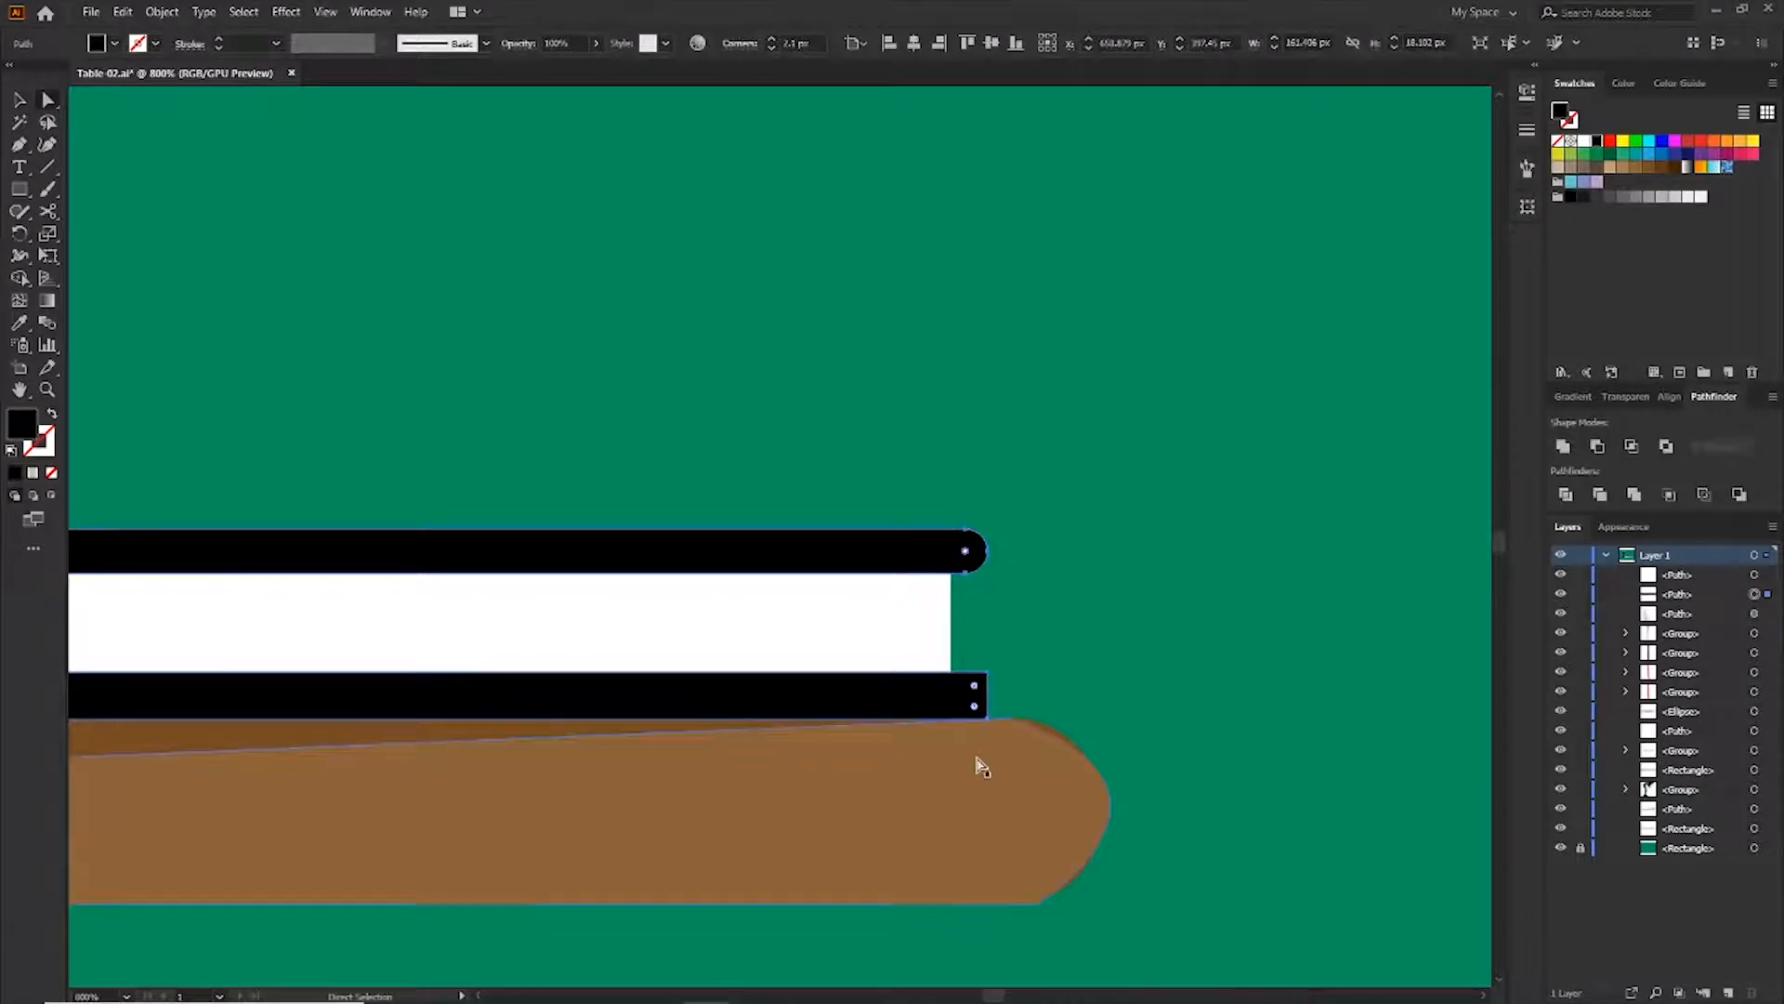
click(974, 686)
mouse_move(974, 723)
mouse_down()
mouse_move(940, 709)
mouse_move(967, 701)
mouse_up()
Duplicate the book upward to stack a second book on top
click(1208, 641)
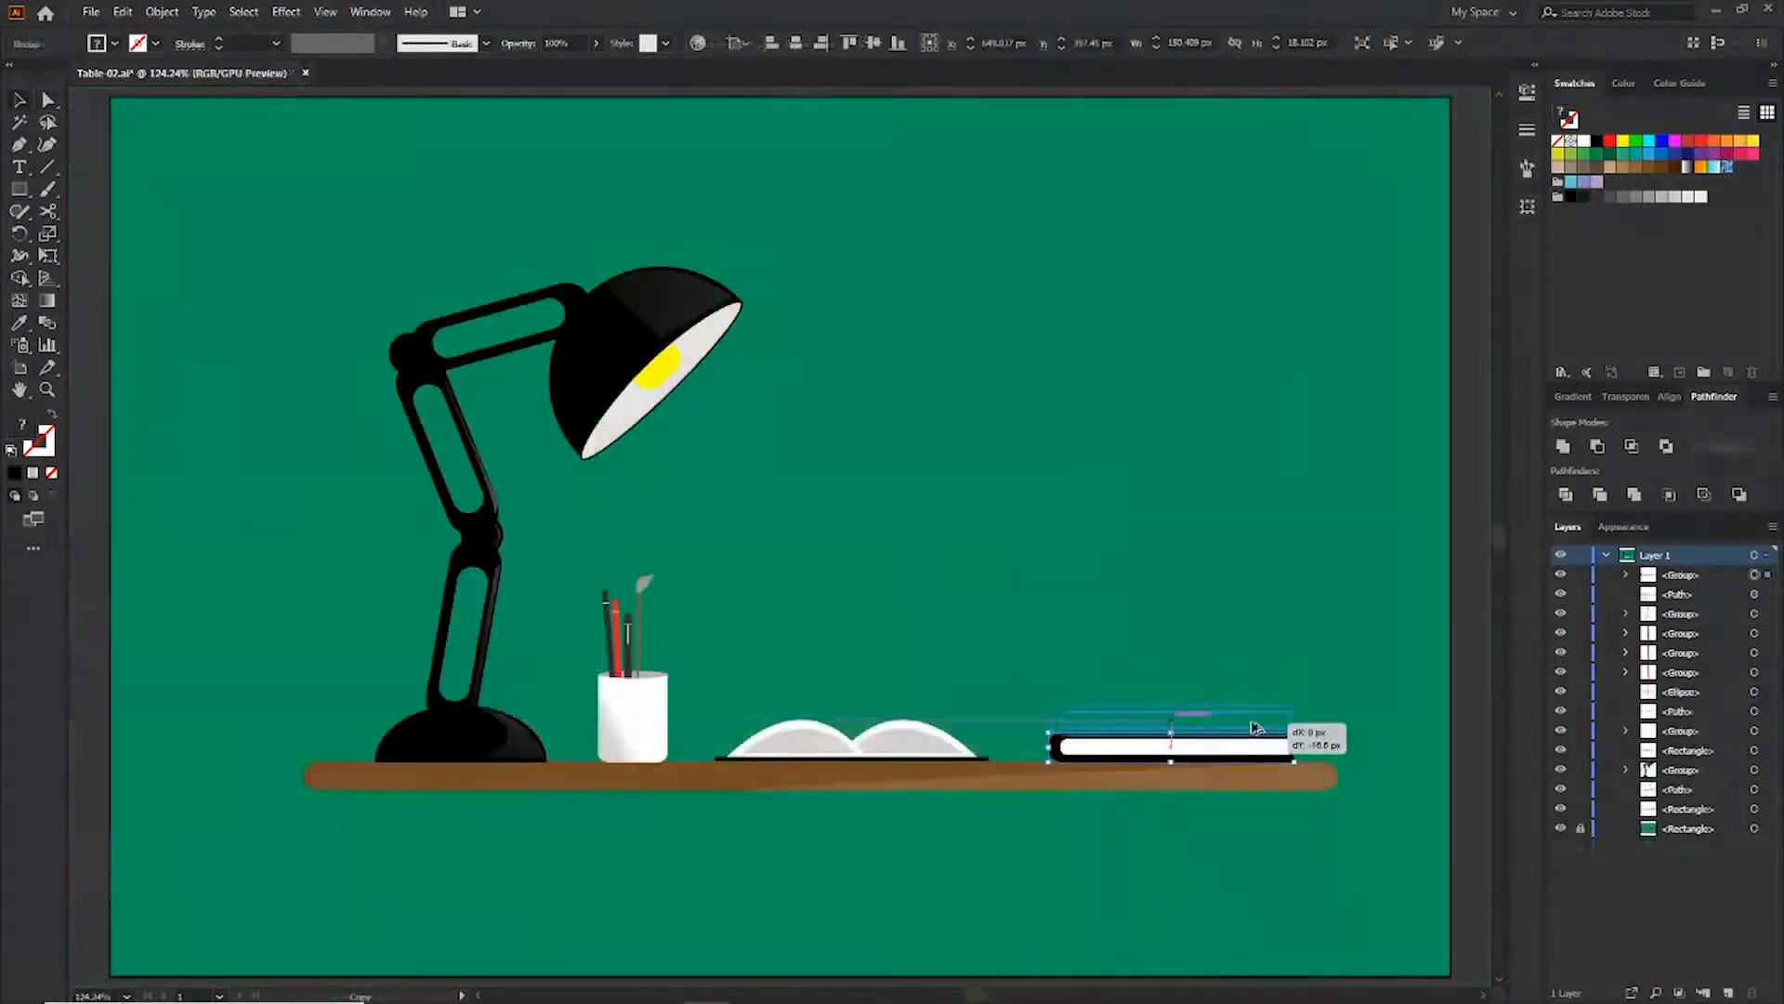
drag(1255, 742, 1254, 729)
Fill the top book's cover red
click(1277, 653)
key(a)
click(1276, 714)
click(1701, 143)
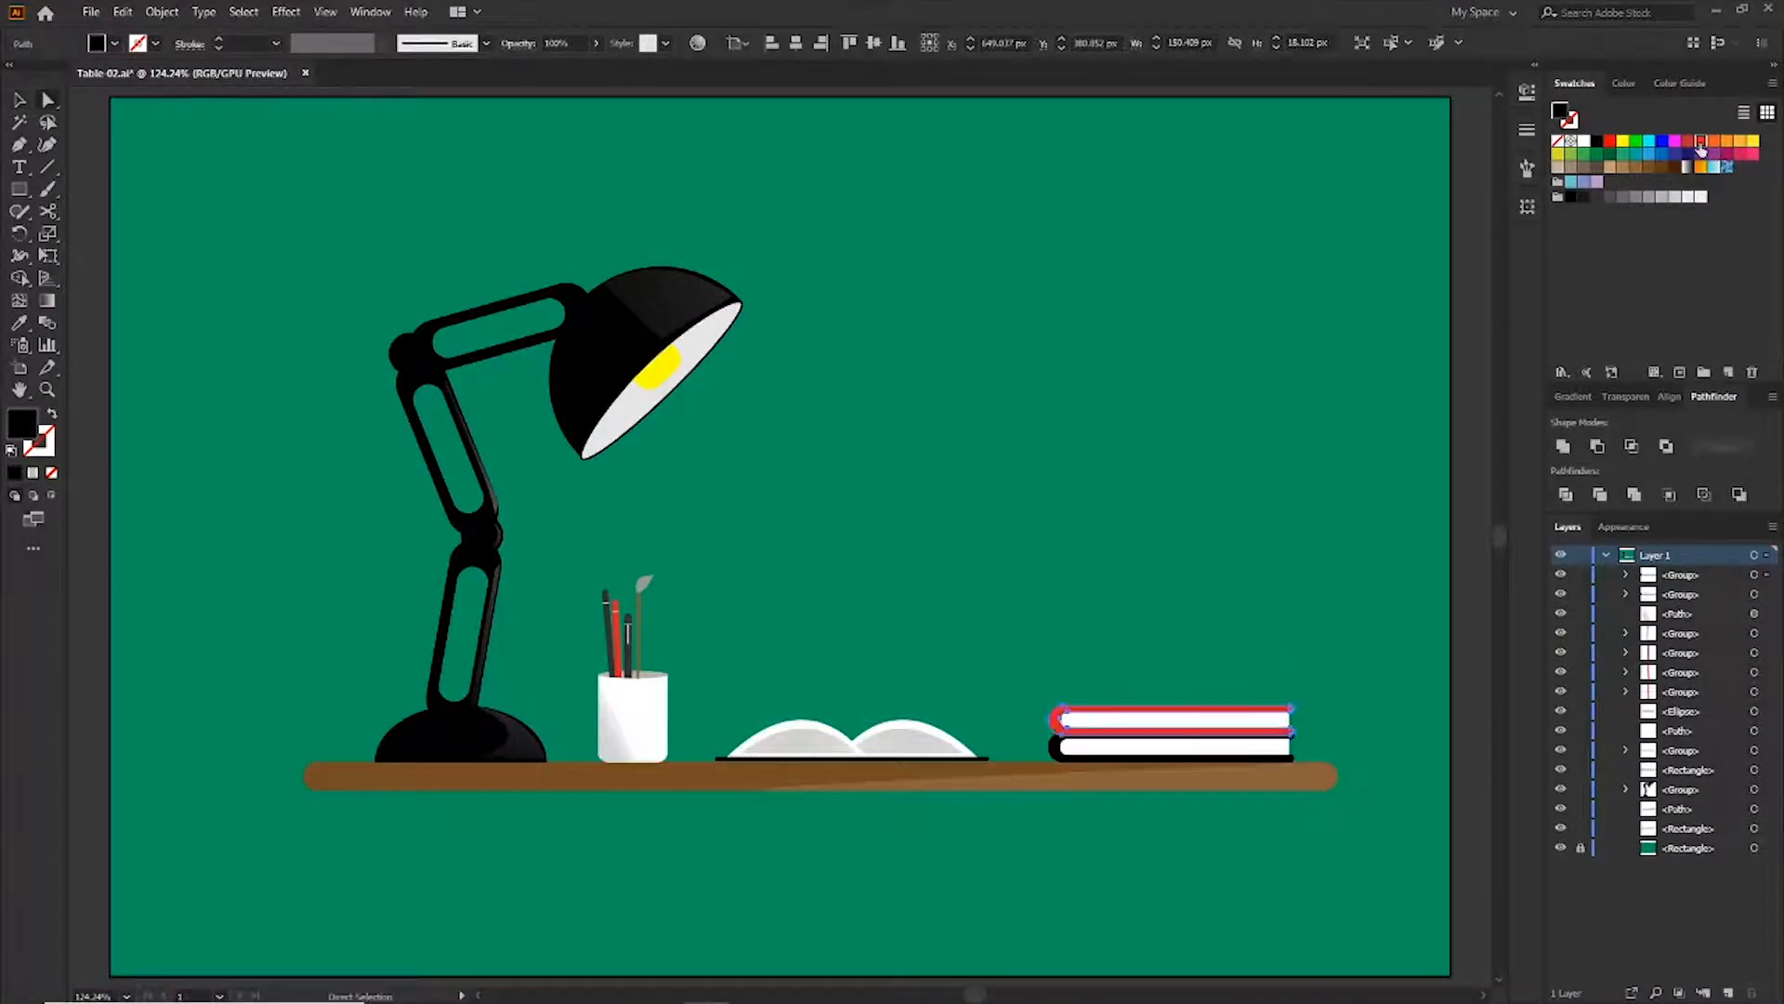
click(1701, 144)
click(1286, 593)
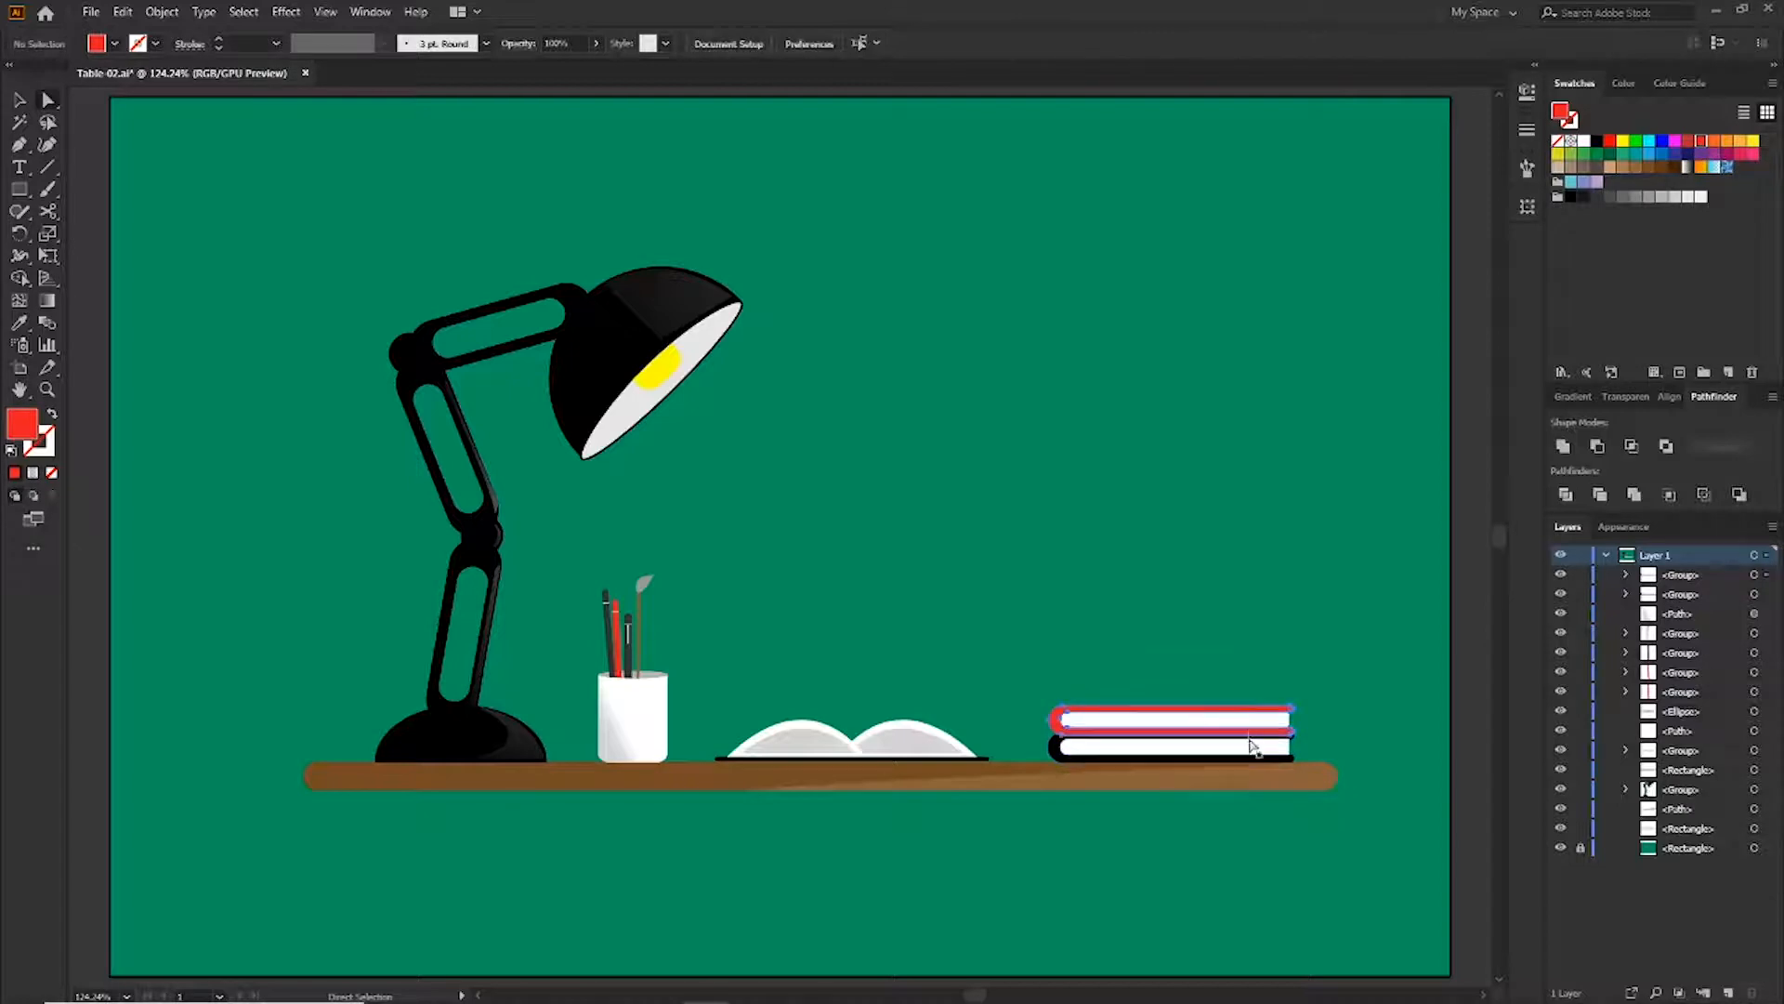
Copy the top book upward with a Transform dialog to add a third book to the stack
drag(1249, 734, 1236, 708)
key(ctrl+z)
key(v)
right_click(1268, 720)
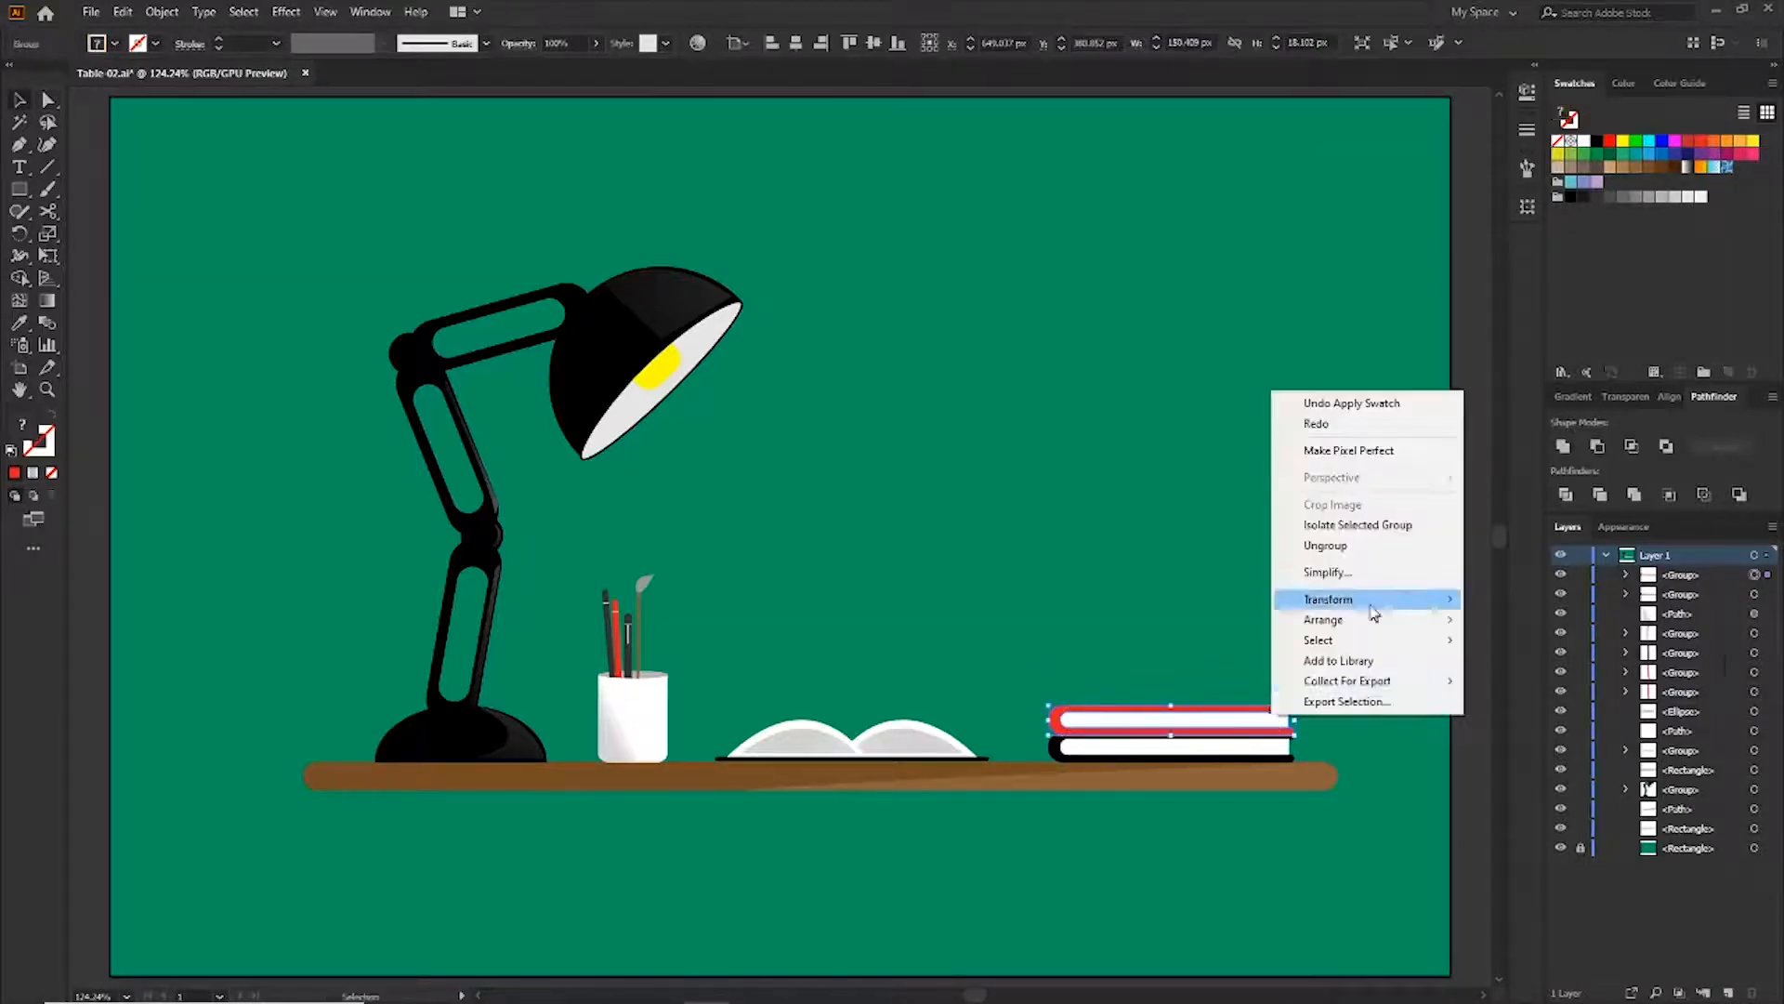
mouse_move(1334, 597)
click(1506, 666)
click(1442, 695)
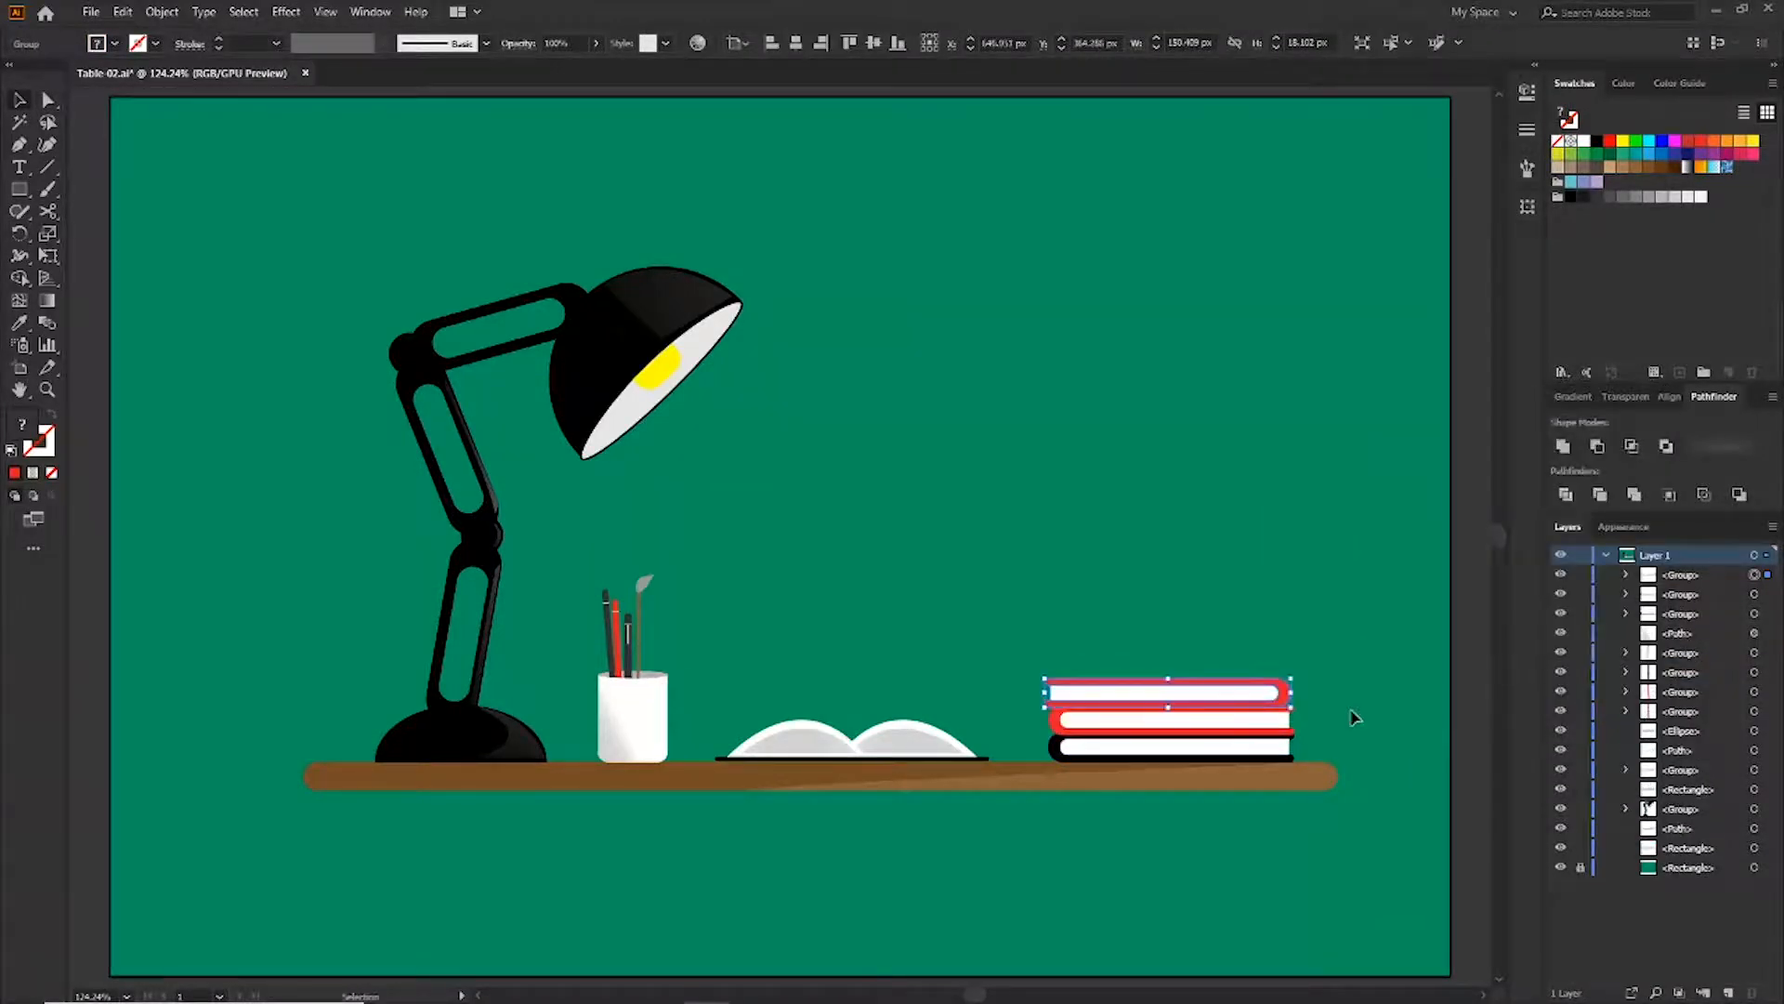
Nudge the new top book into place and copy it upward to add a fourth book
drag(1285, 727, 1286, 697)
drag(1294, 694, 1296, 698)
key(ctrl+equal)
key(ctrl+equal)
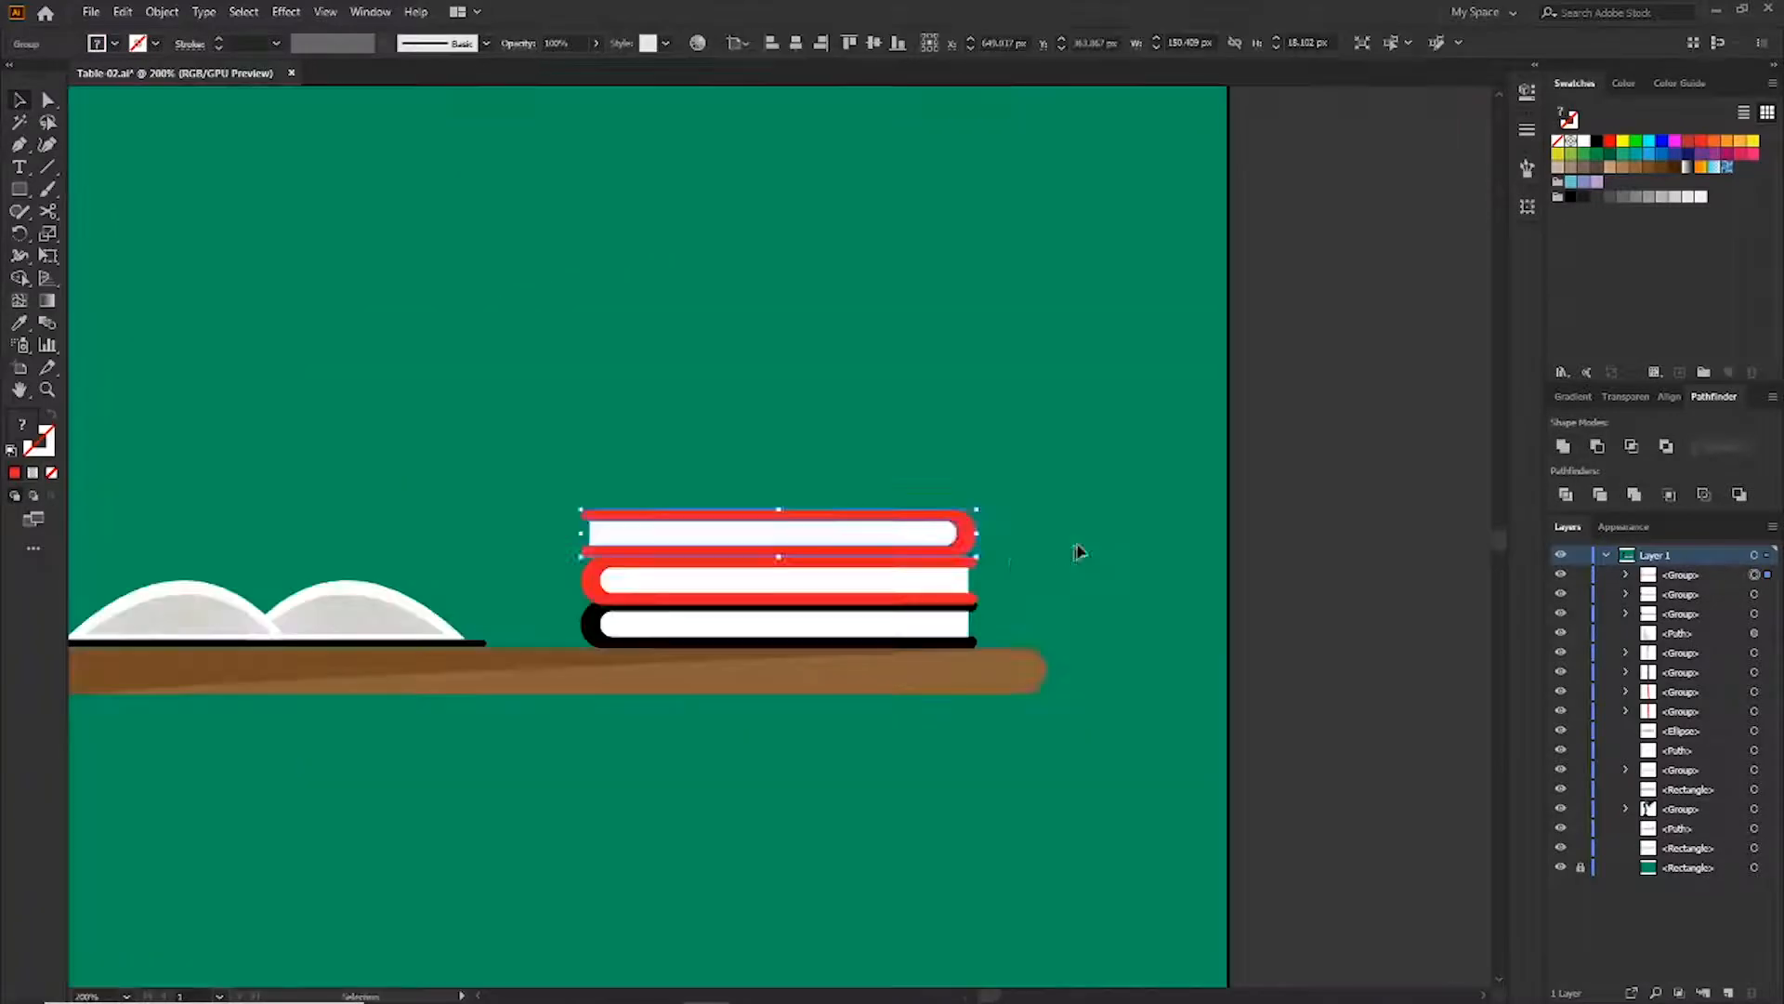
drag(968, 540, 947, 490)
Fill the new top books' covers brown
click(1106, 535)
key(a)
click(948, 536)
click(1623, 167)
click(1068, 526)
click(950, 549)
key(v)
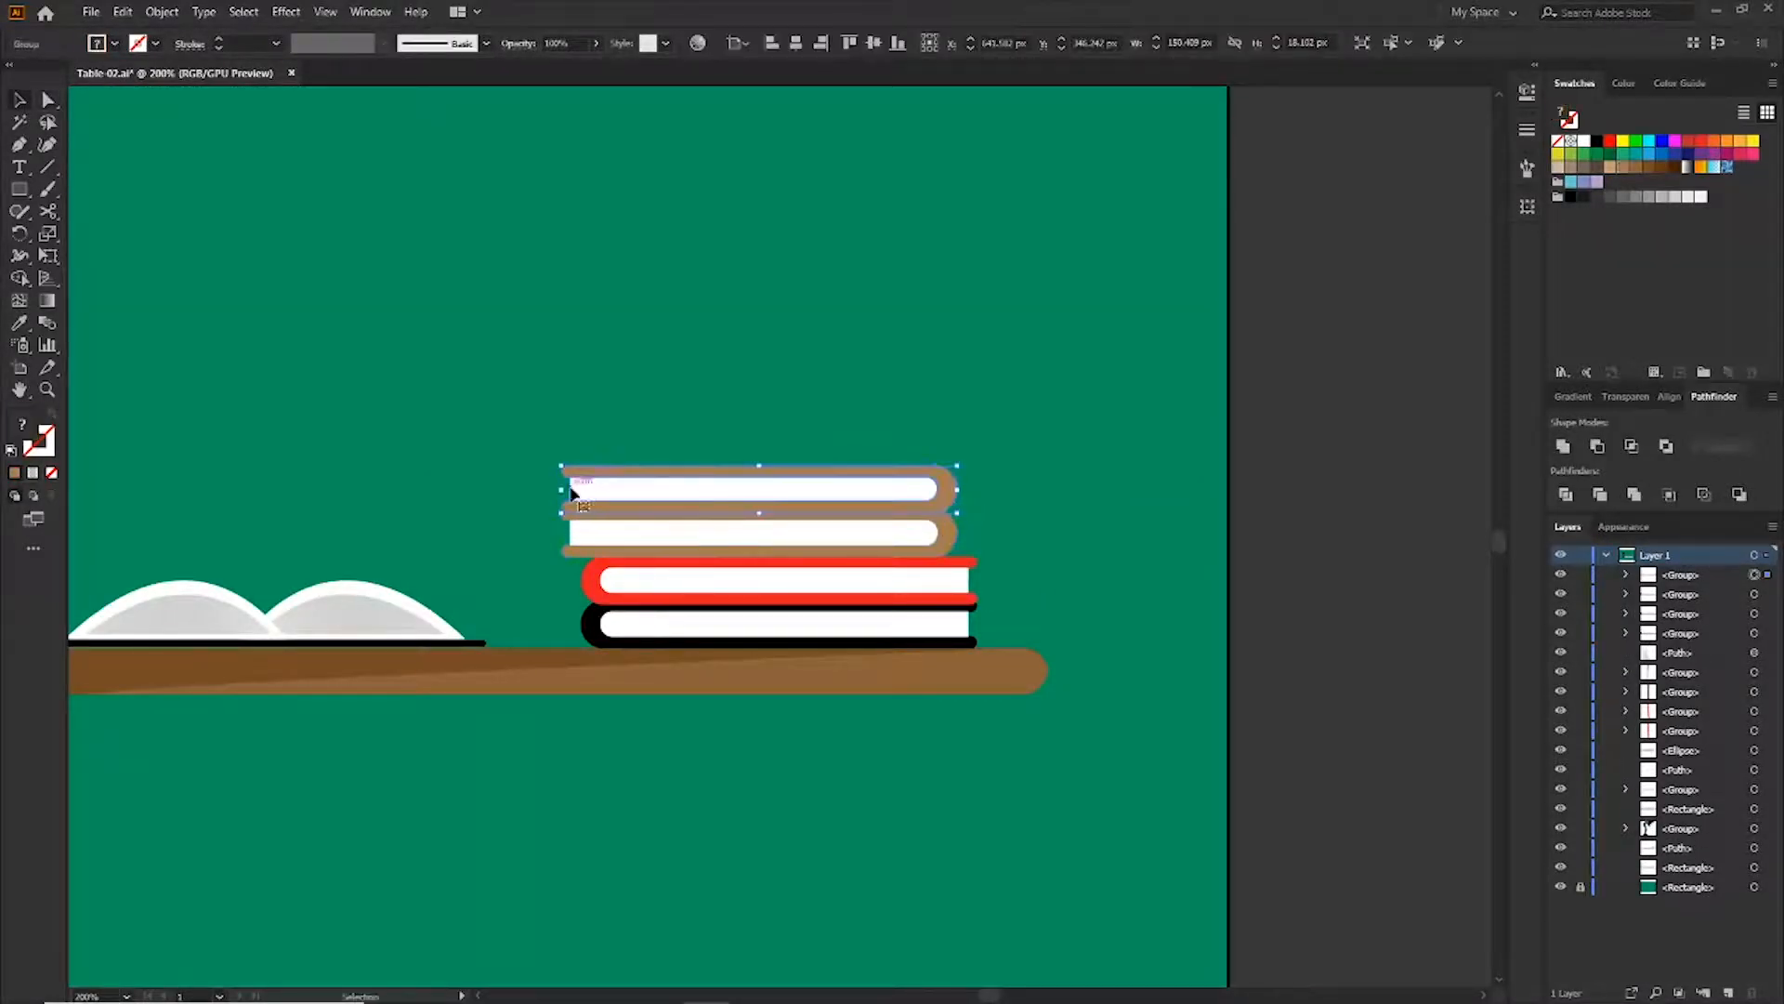
Shift the top book rightwards and copy it upward as another book
drag(563, 488, 637, 488)
click(1008, 430)
drag(940, 498, 968, 453)
Fill the copied book's cover black
click(1019, 516)
key(a)
click(968, 498)
click(1570, 197)
click(1027, 510)
click(957, 511)
key(v)
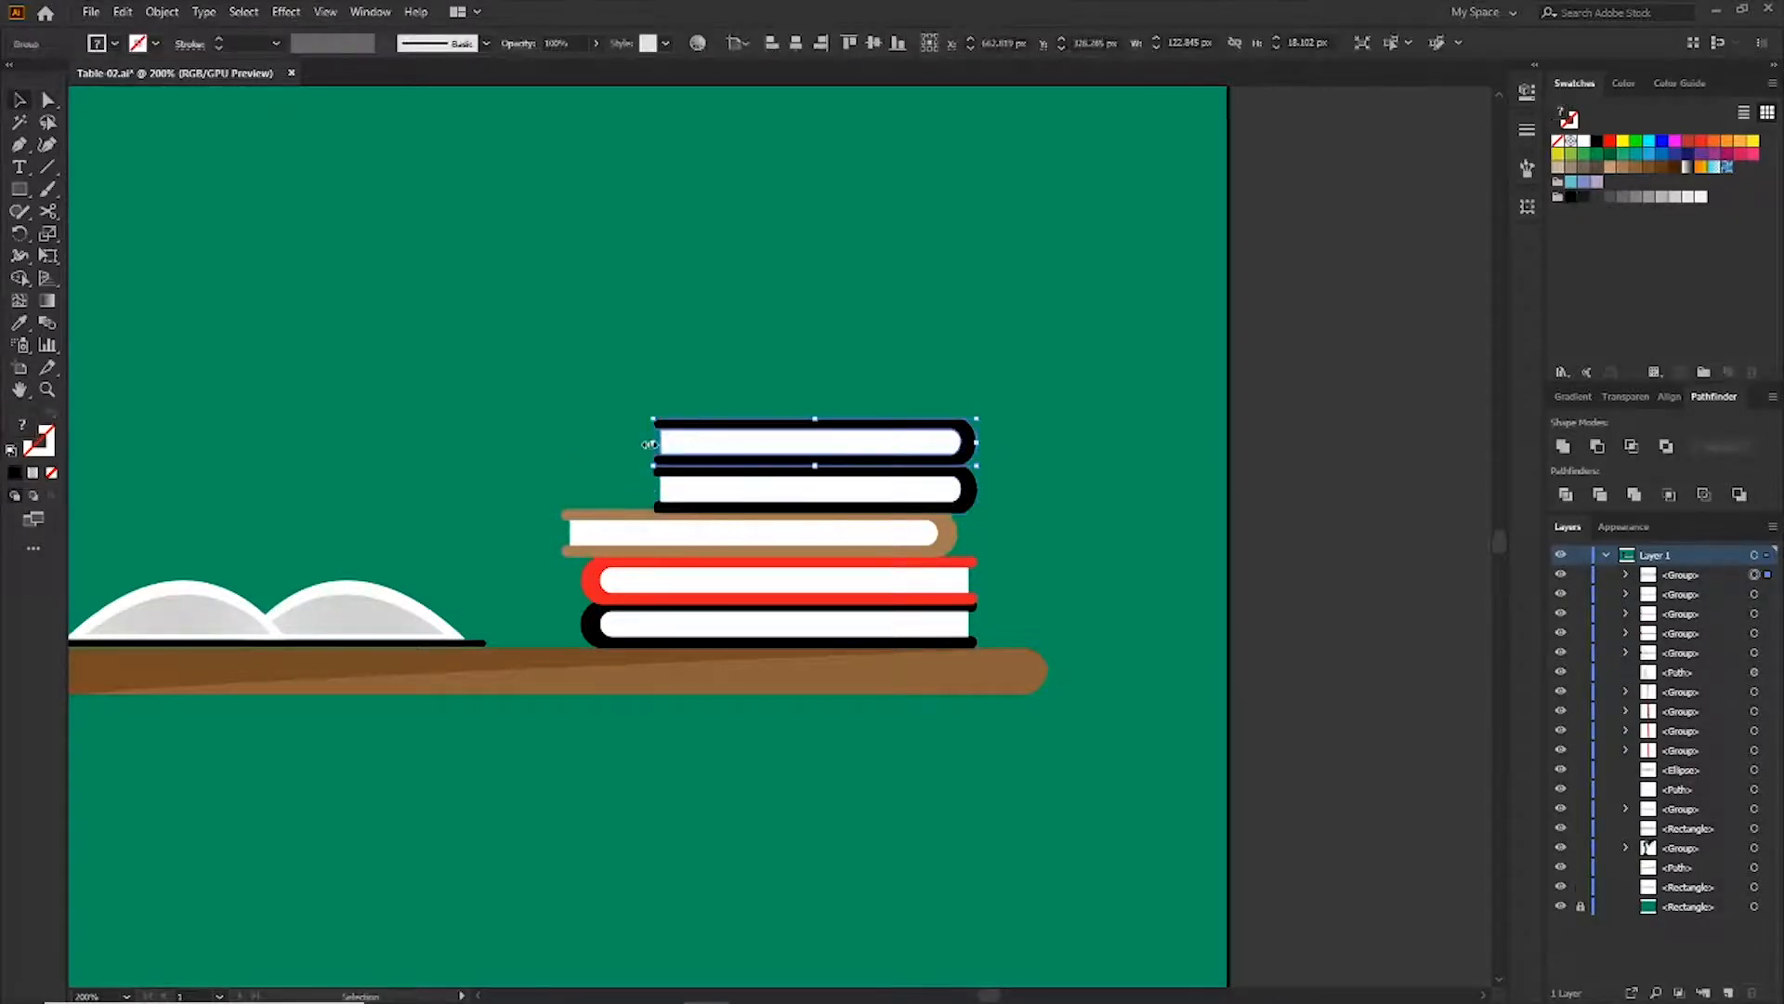
Move the top book to the right and shorten it slightly
drag(654, 442, 720, 443)
click(1015, 409)
drag(966, 453, 940, 454)
click(1067, 409)
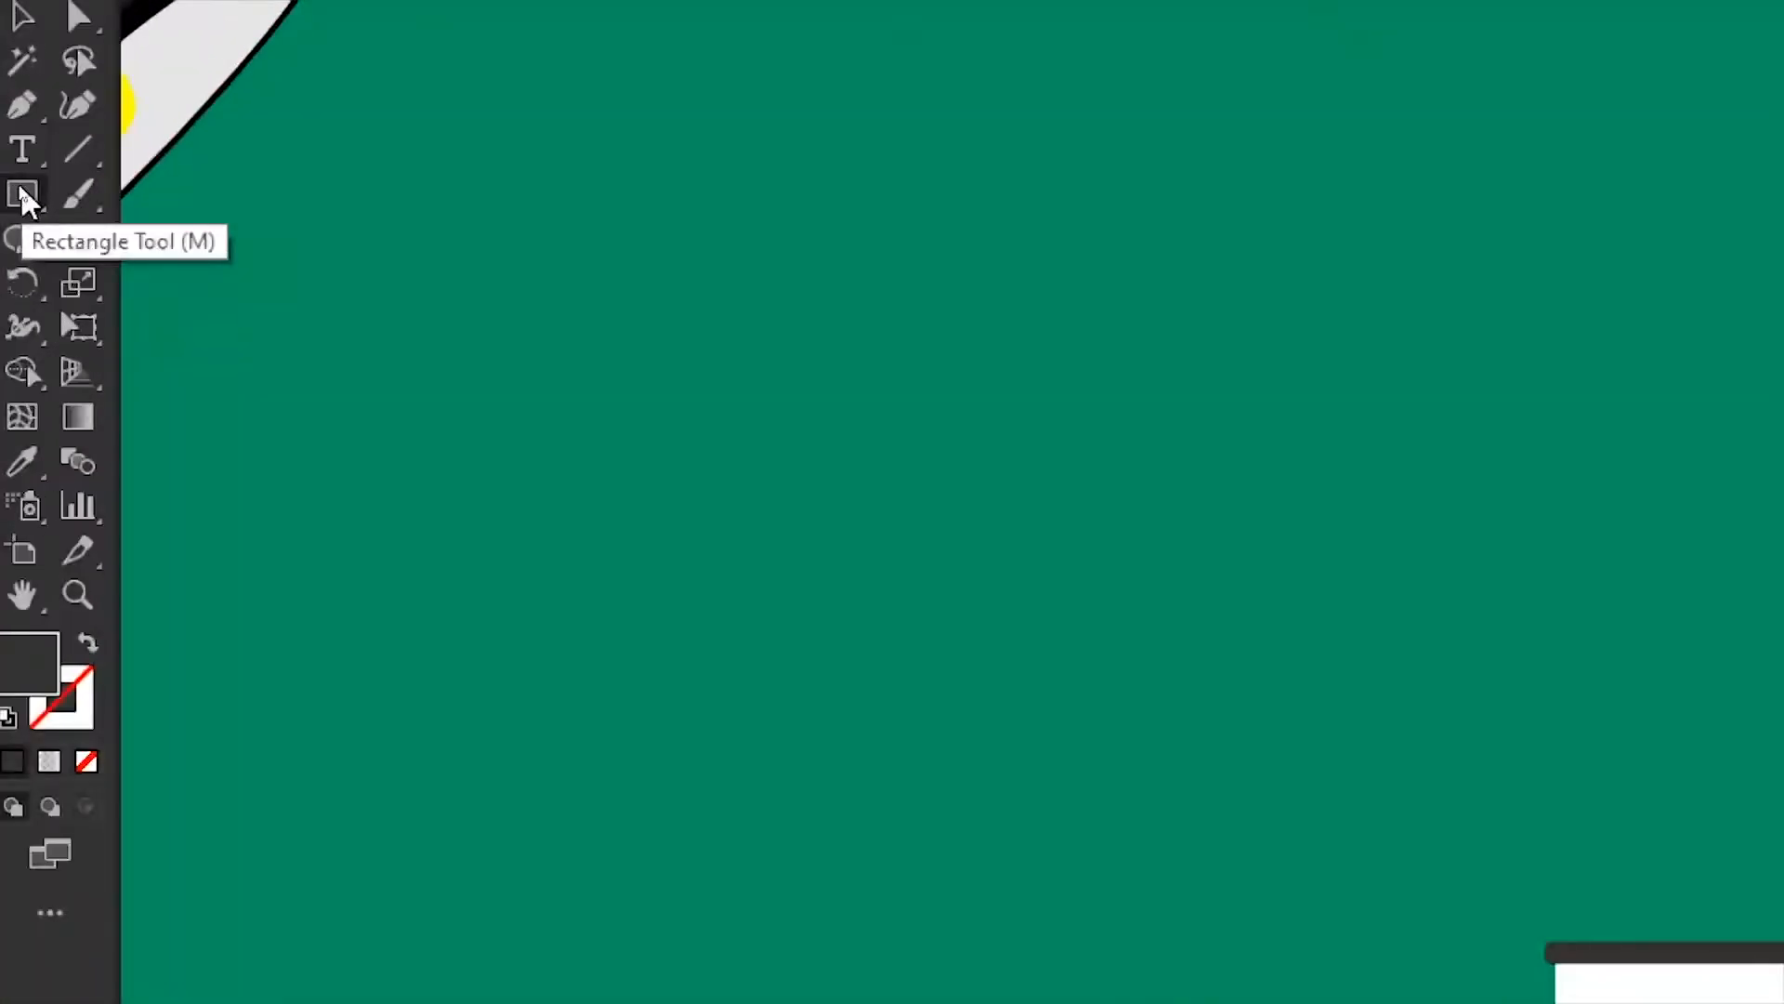
Create a star with radii 25 px and 50 px and 3 points above the book stack
click(19, 190)
click(249, 387)
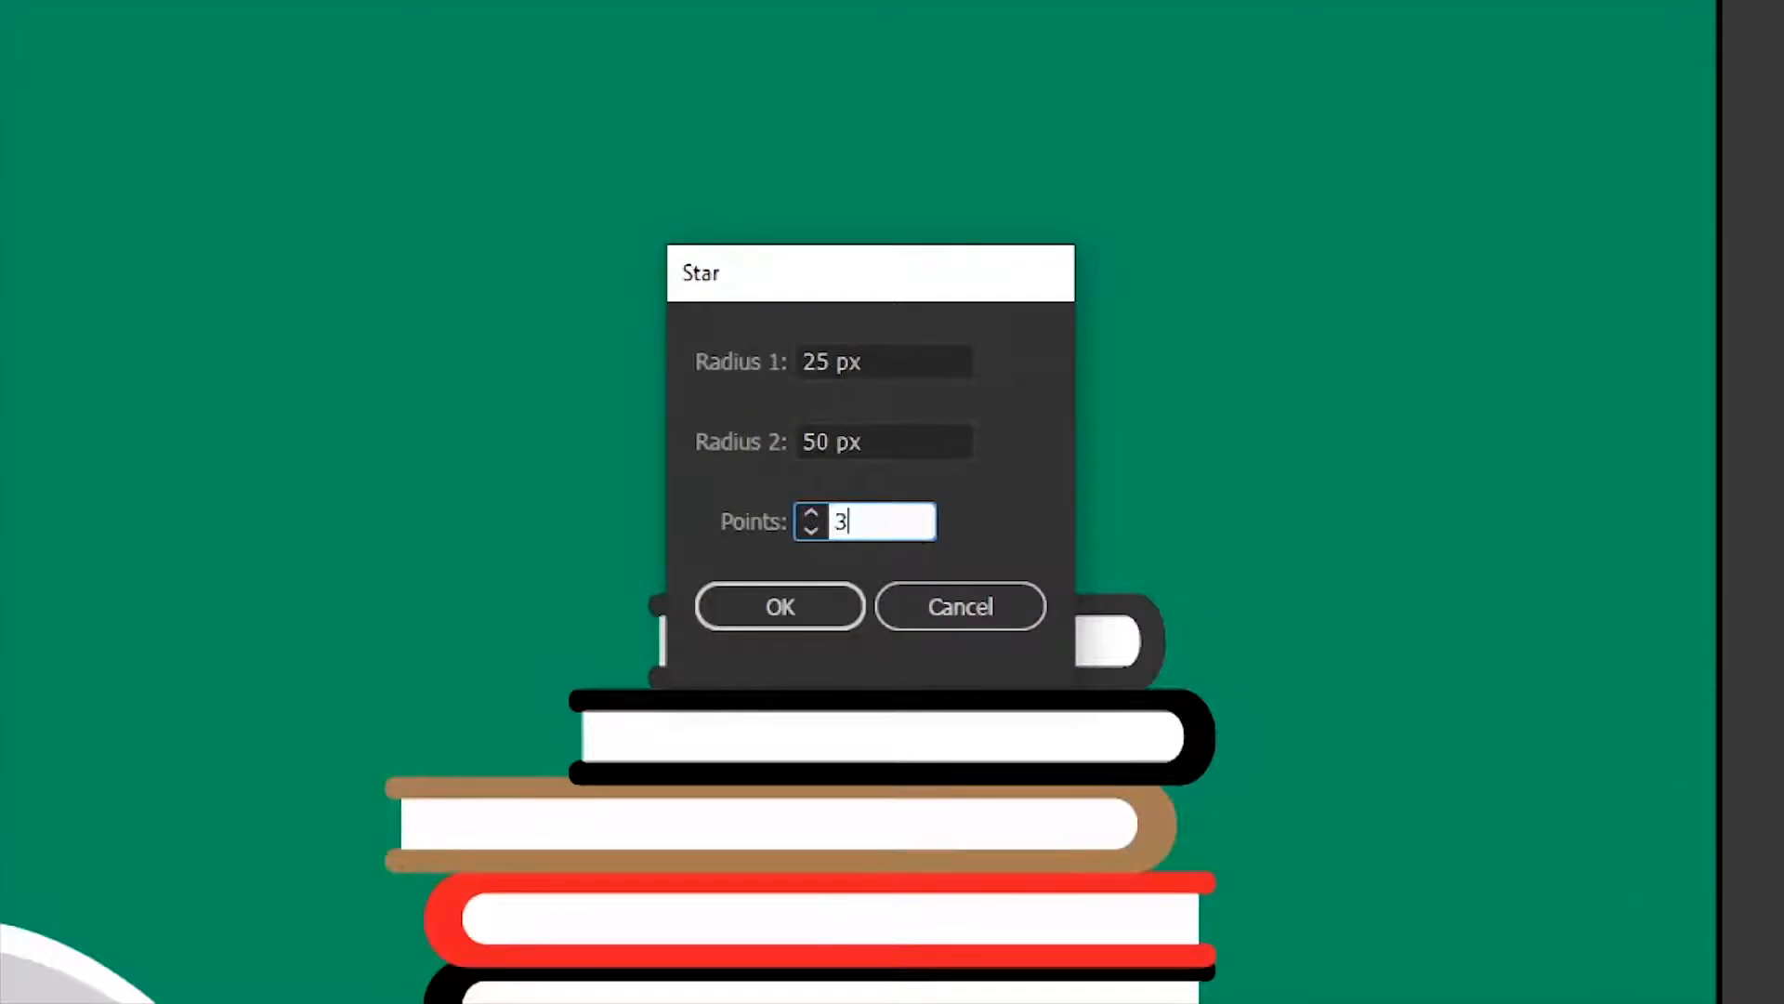
click(809, 609)
Rotate the triangle by 180°
right_click(1047, 150)
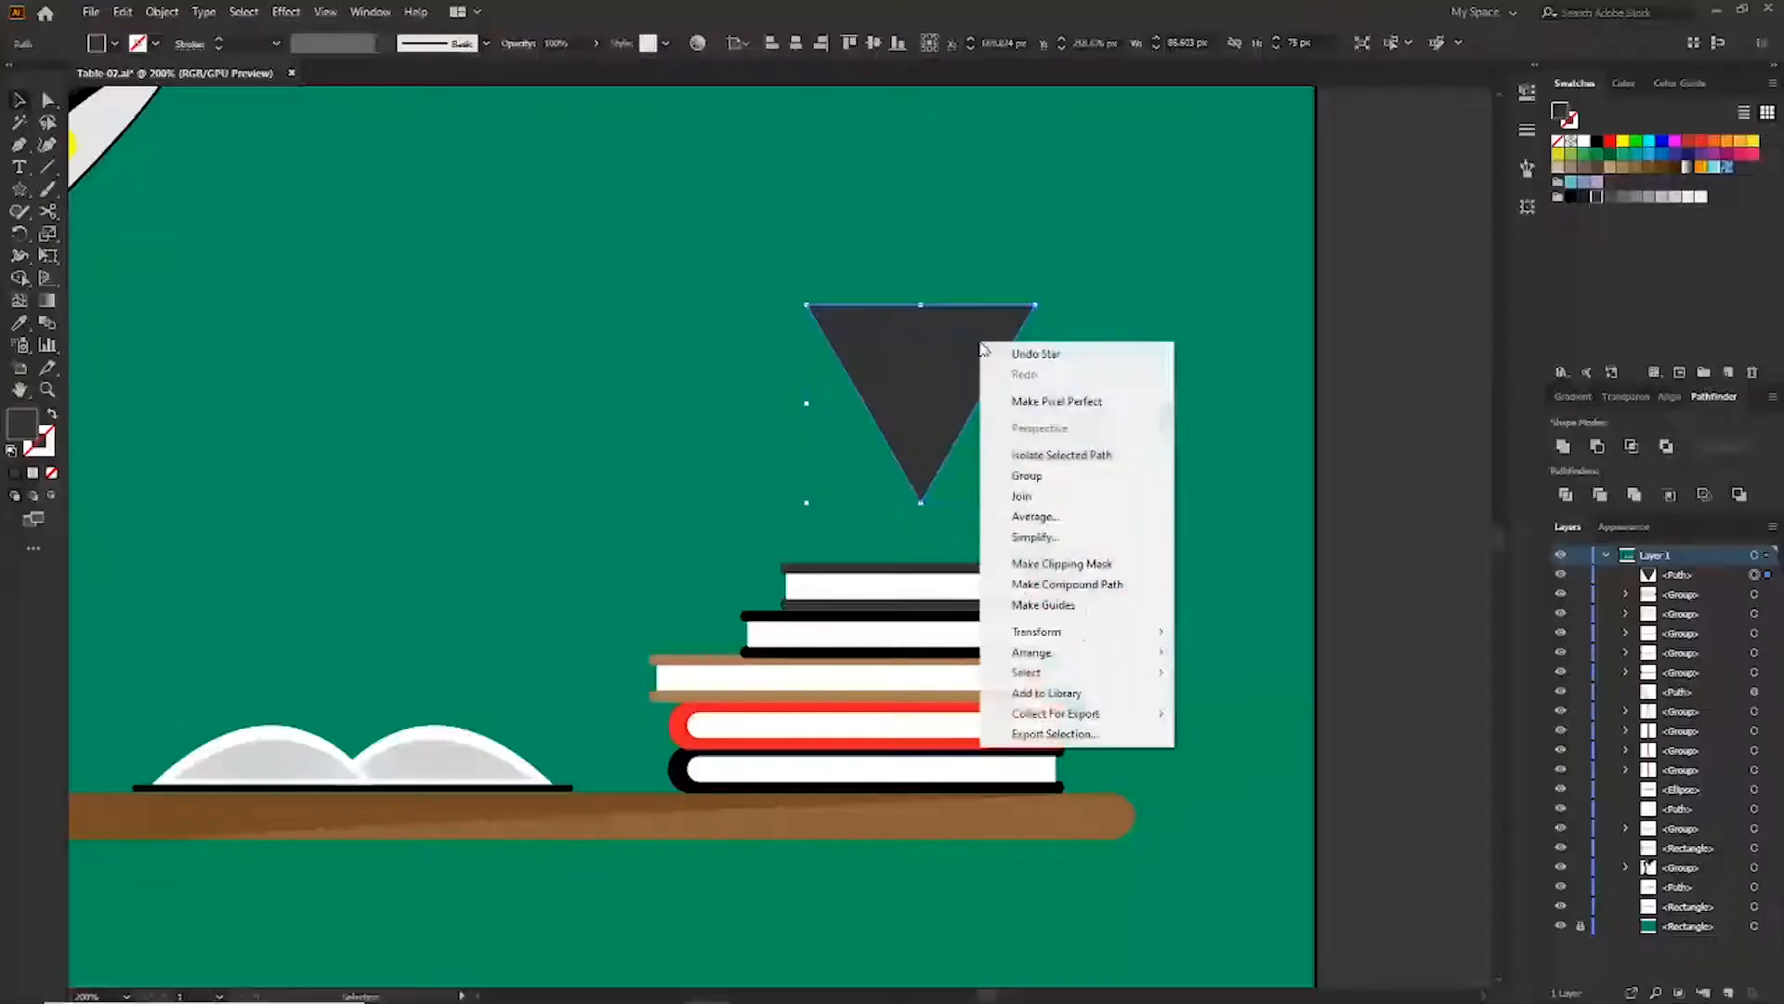
mouse_move(1135, 633)
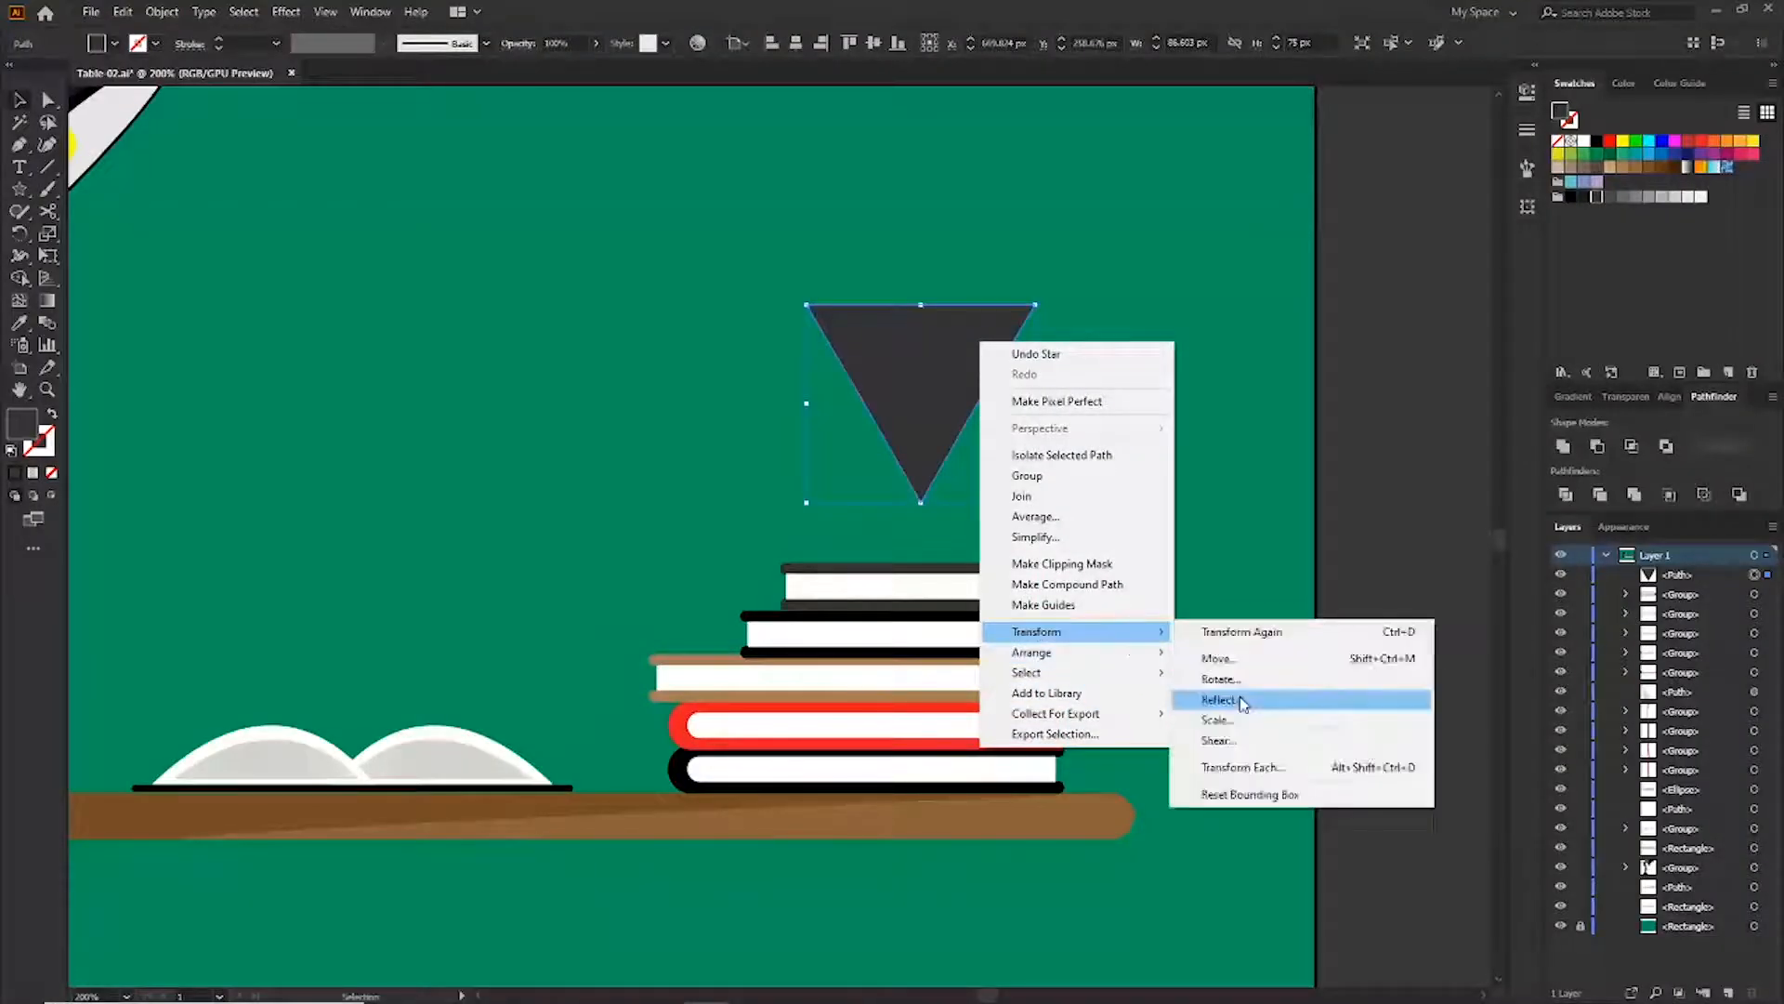
click(1242, 687)
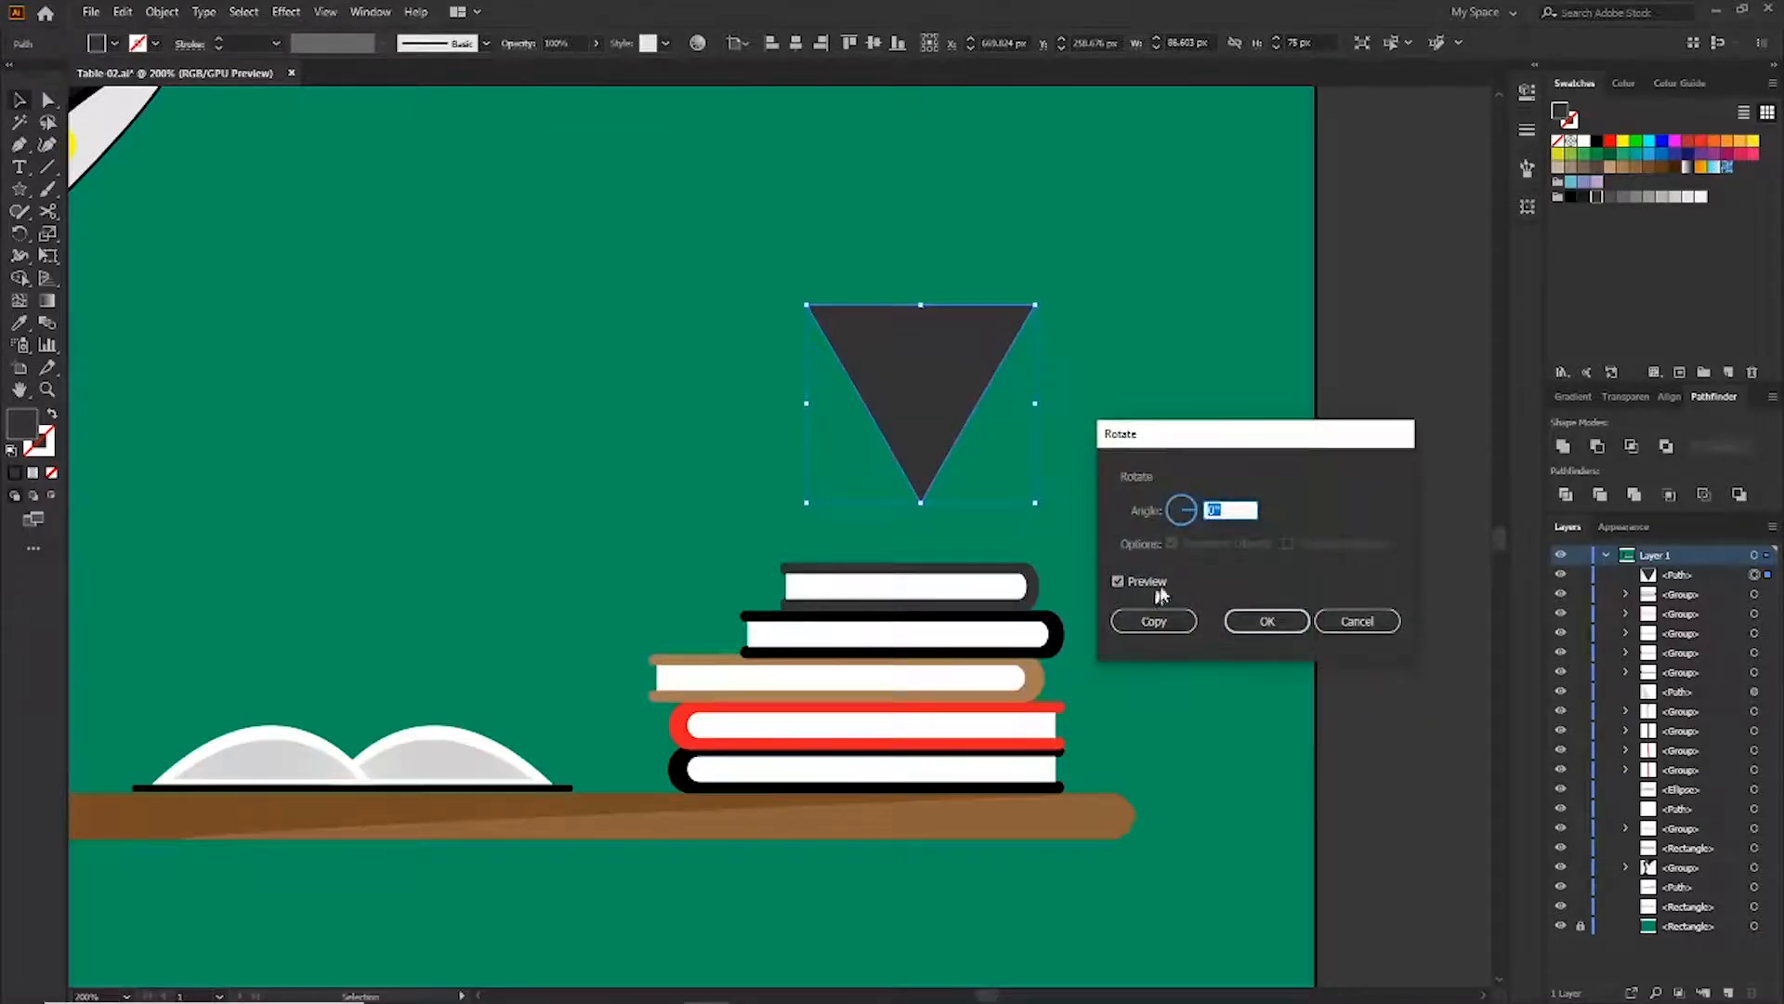
text(180)
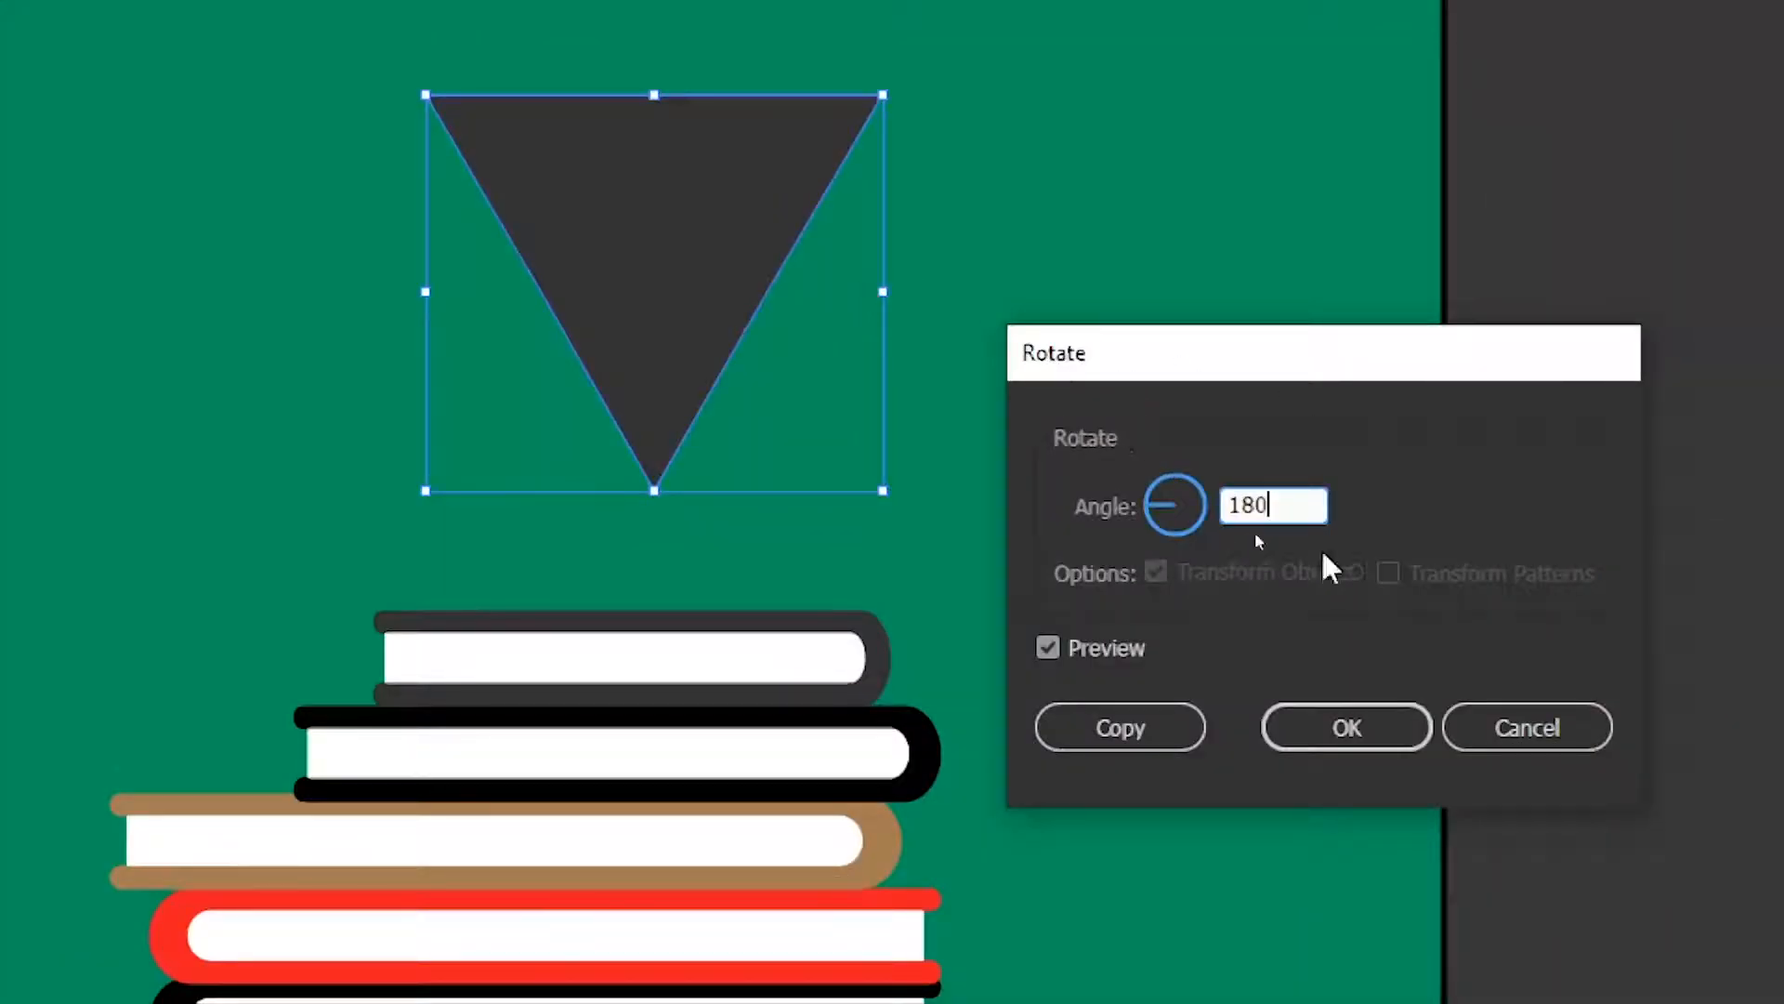
click(1324, 725)
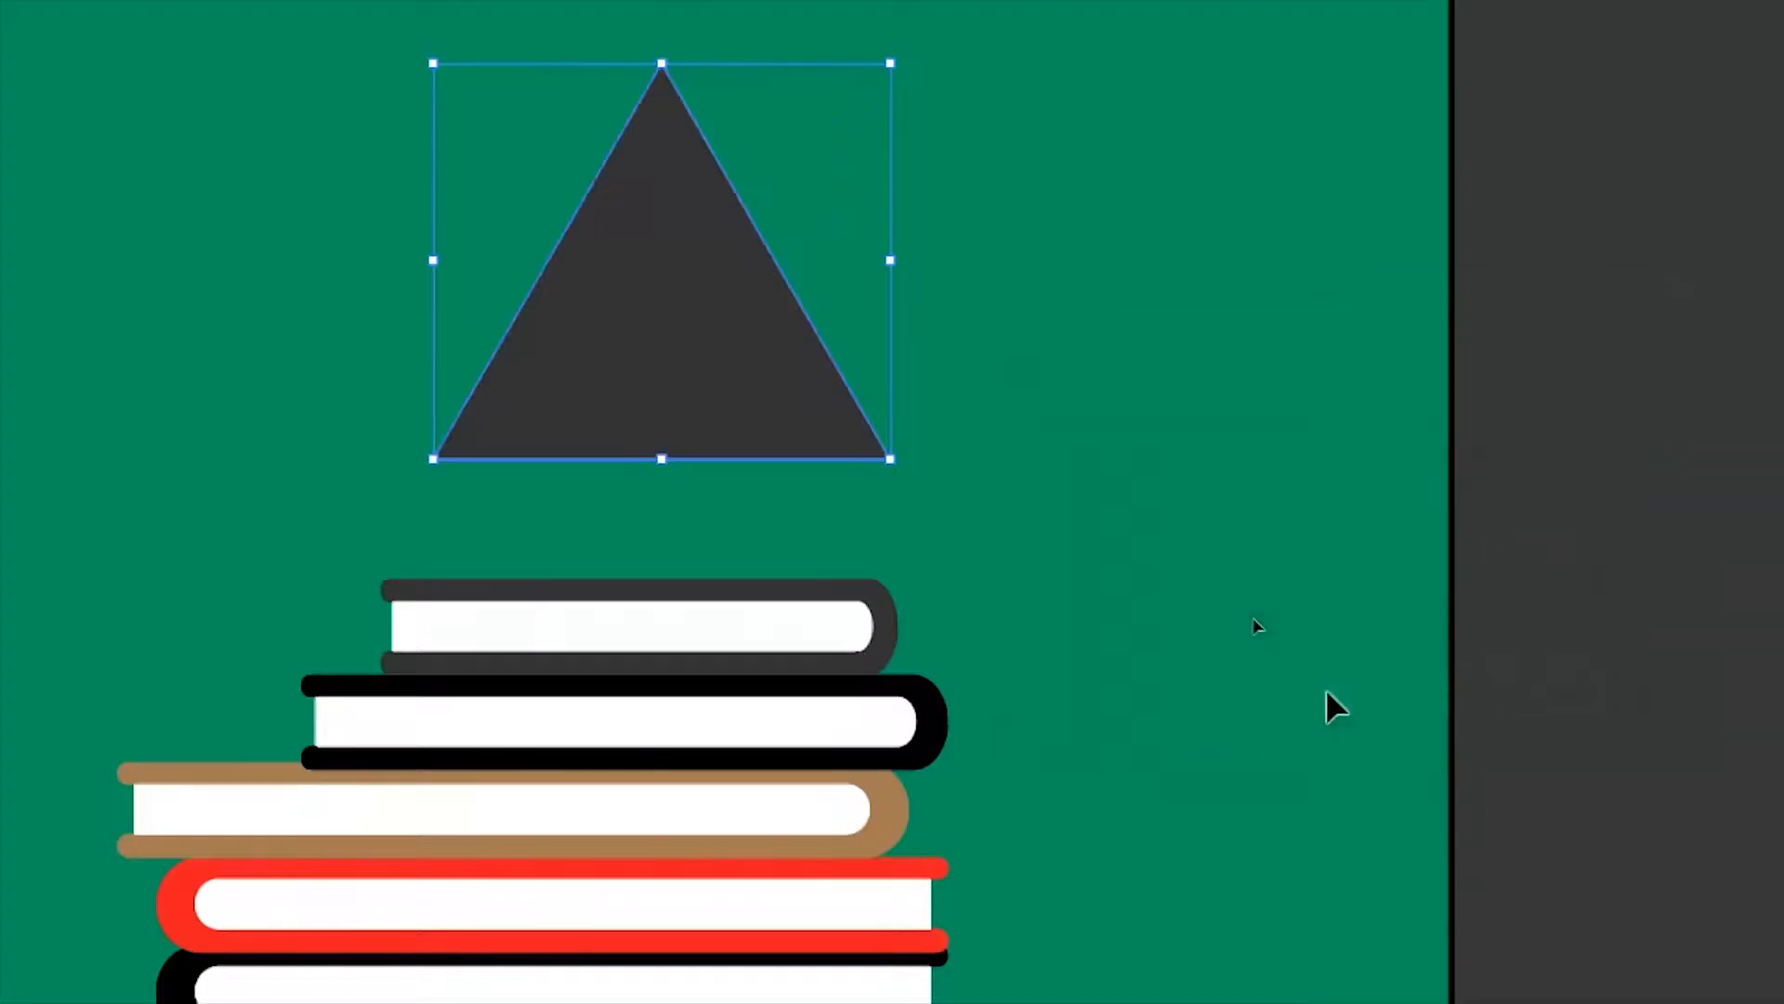
Scale the triangle down and set it on top of the book stack
drag(890, 459, 778, 549)
drag(755, 433, 755, 498)
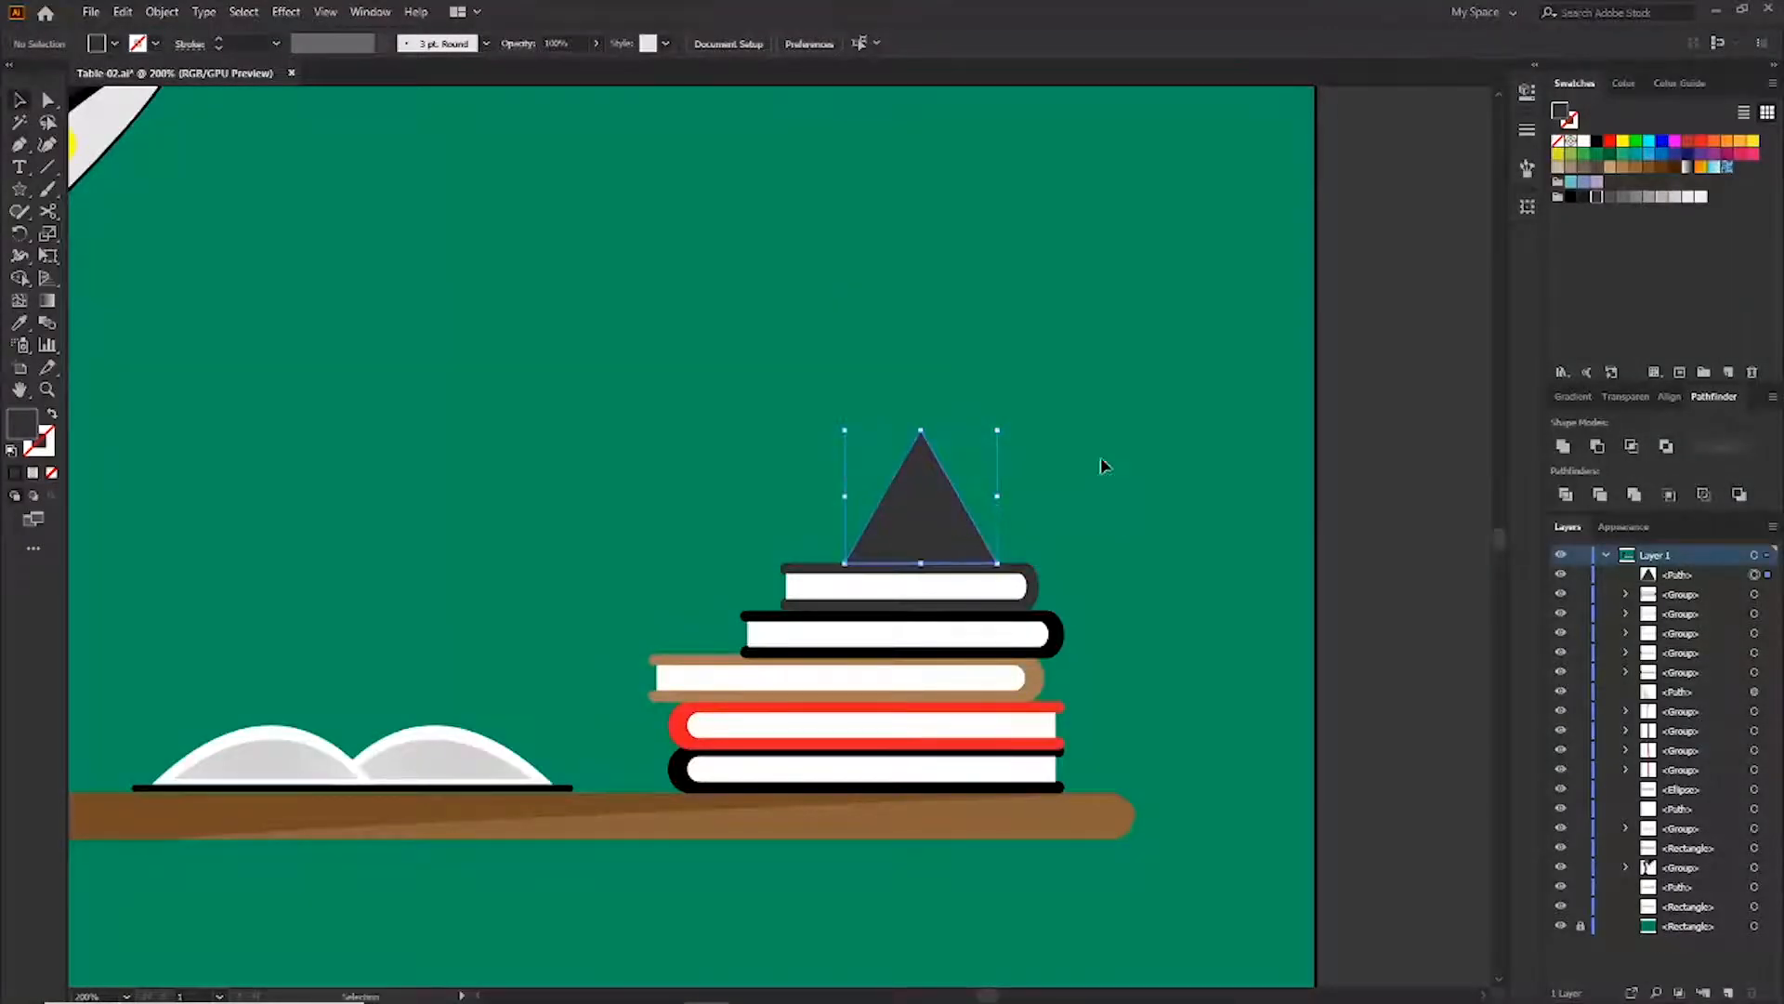
click(1101, 465)
Shrink the triangle slightly and fill it light grey
click(937, 488)
drag(997, 430, 988, 441)
click(1663, 198)
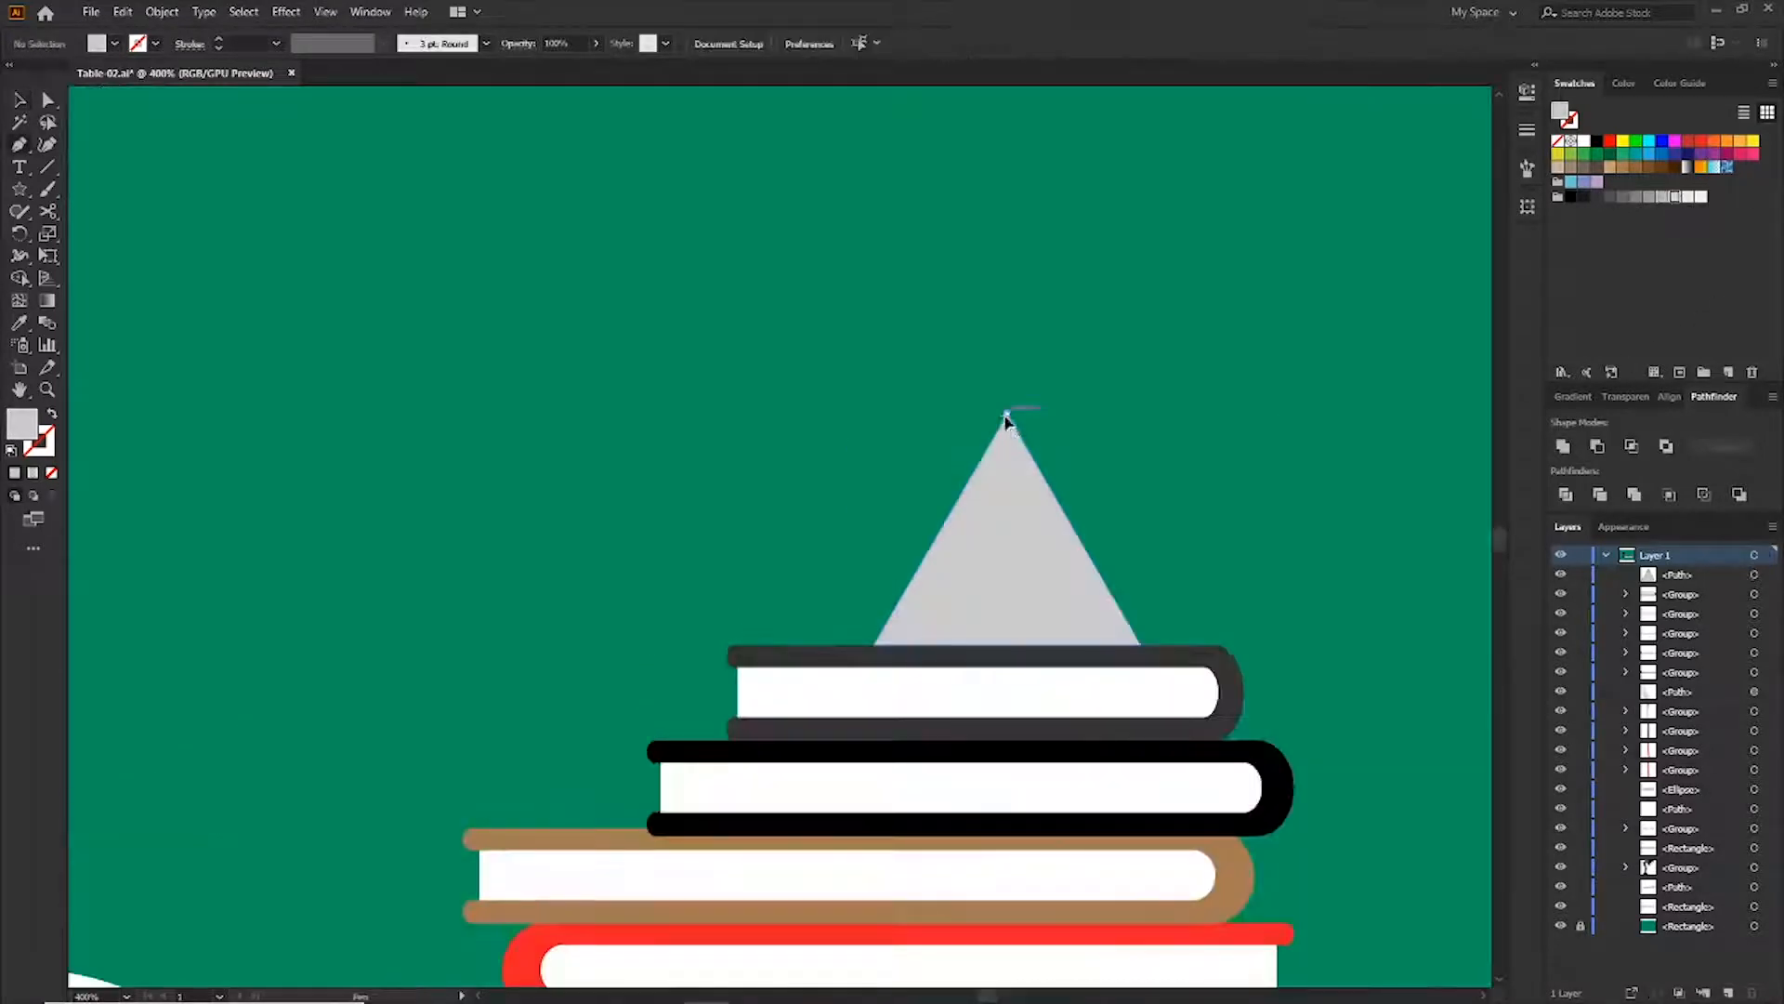
Trace a shading path over the left side of the triangle with the Pen tool
click(1007, 415)
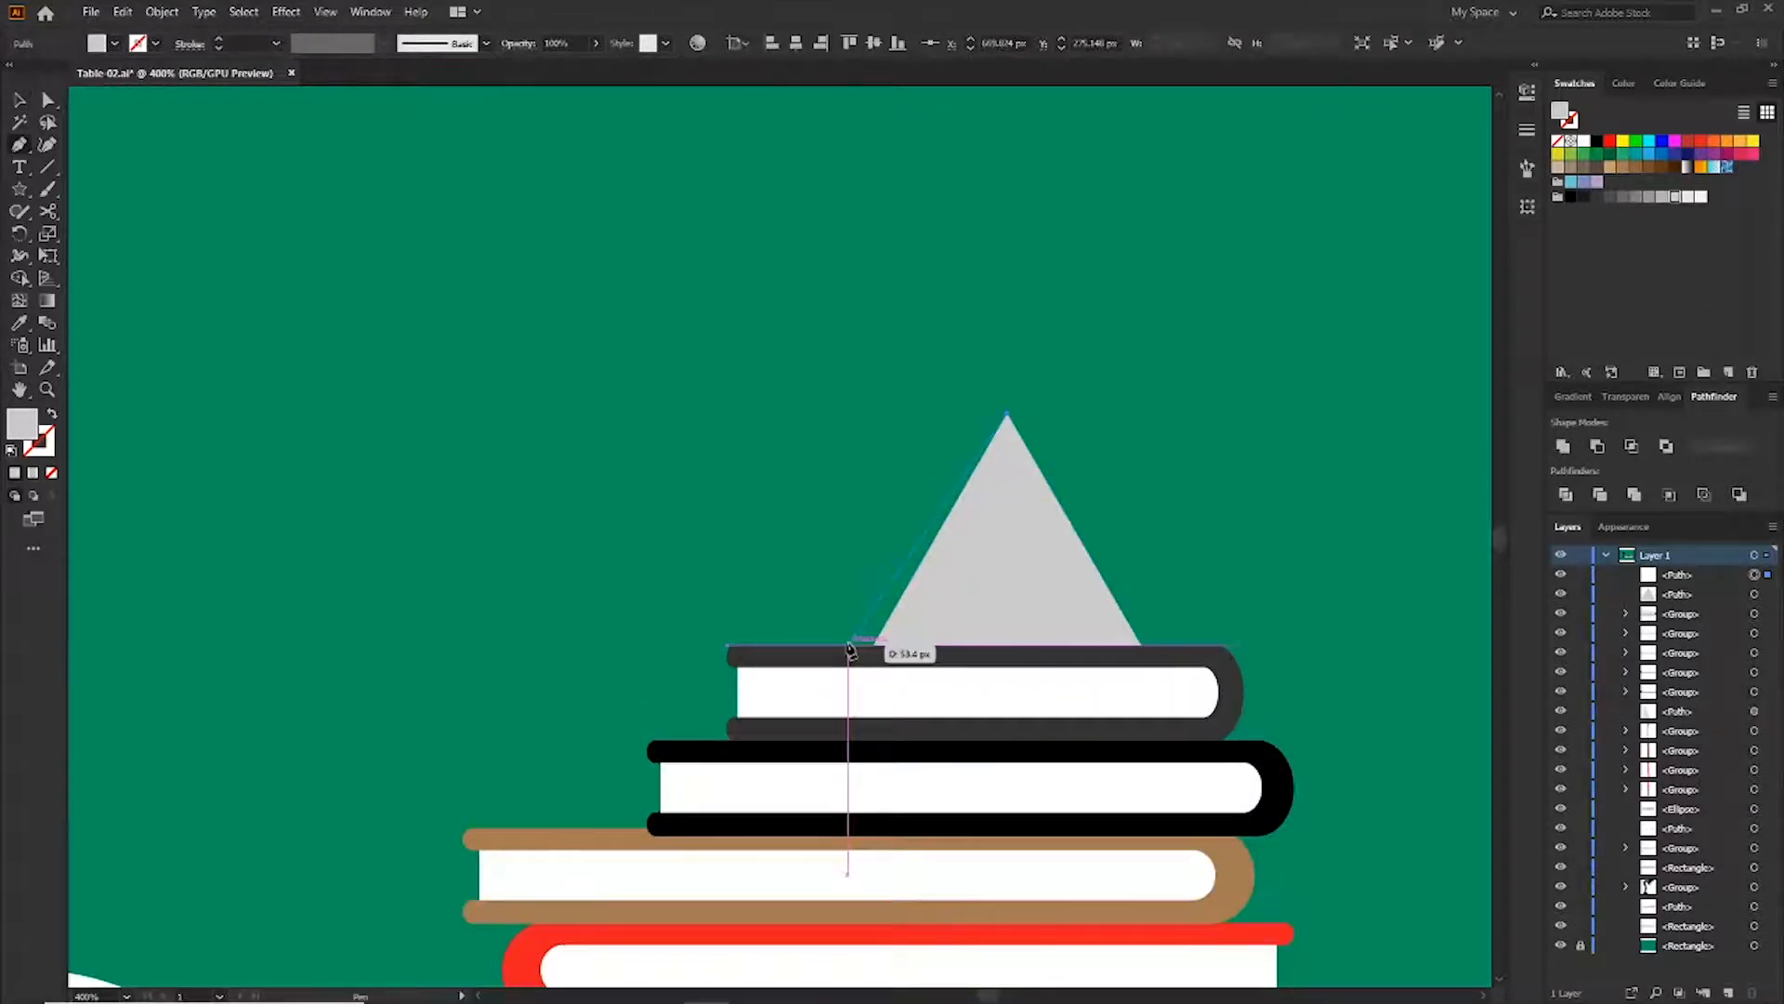
click(848, 644)
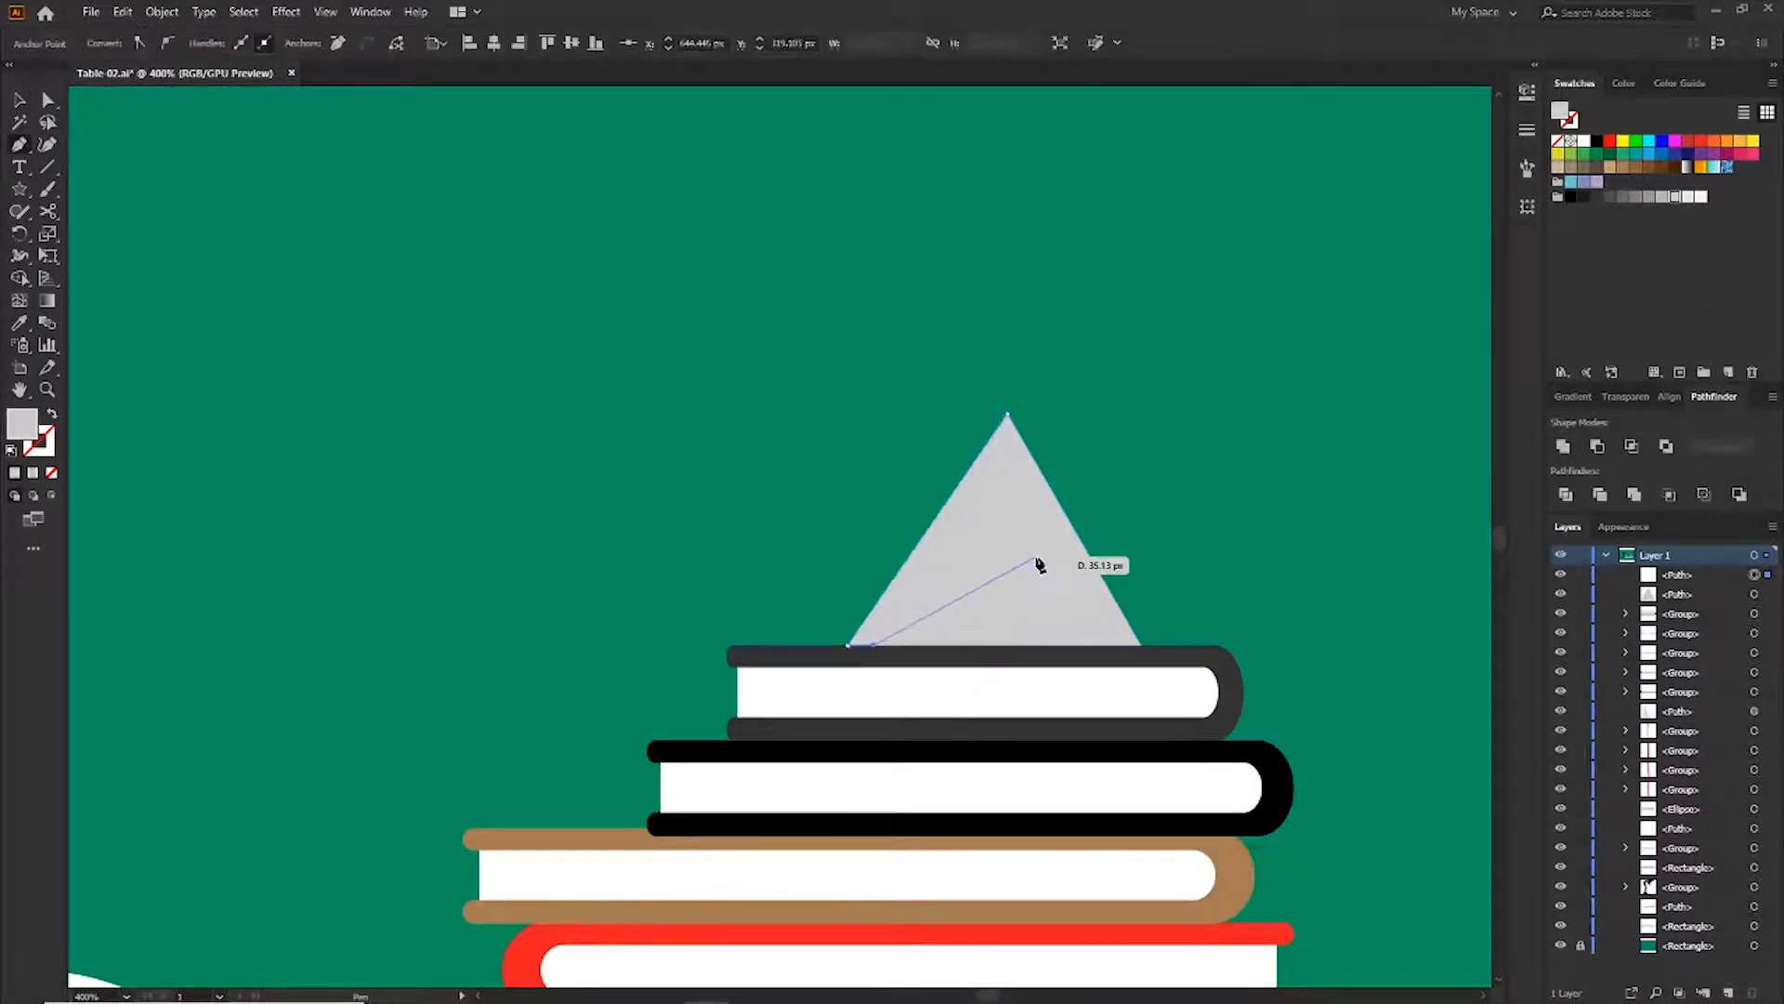
click(1007, 415)
key(v)
click(1107, 443)
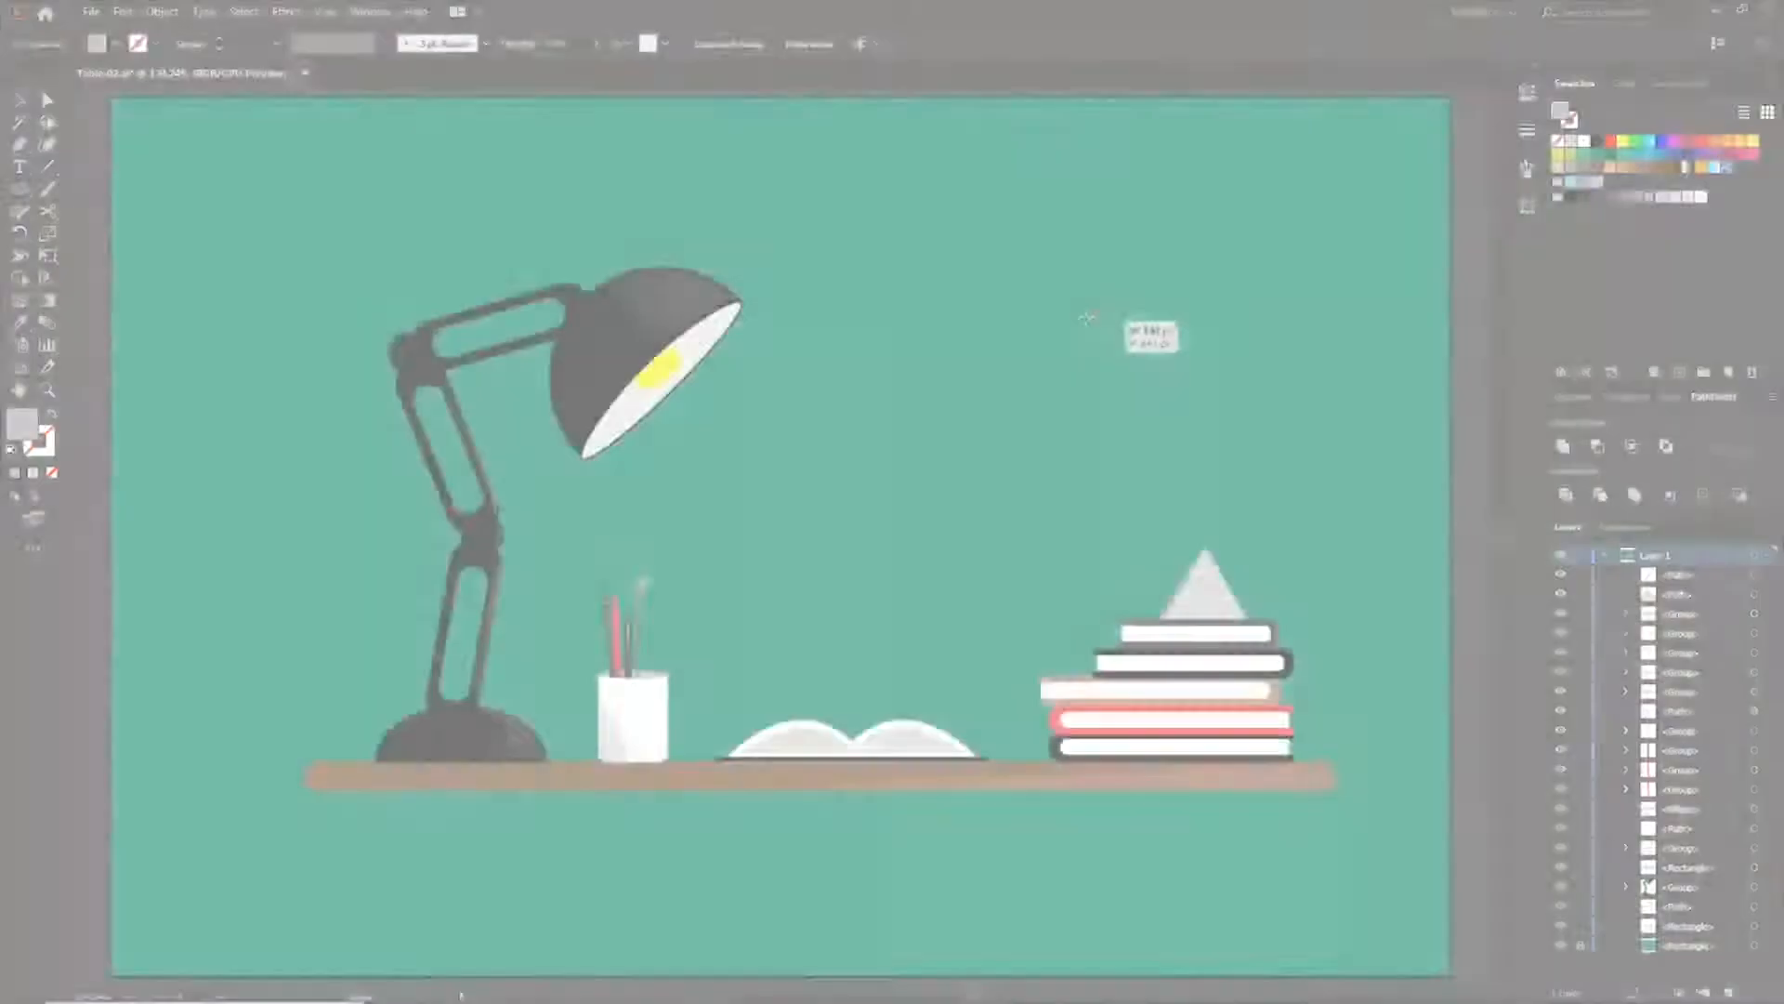
Draw a circle about 86 px wide above the book stack, fill it black and enlarge it slightly
drag(1081, 312, 1128, 411)
key(v)
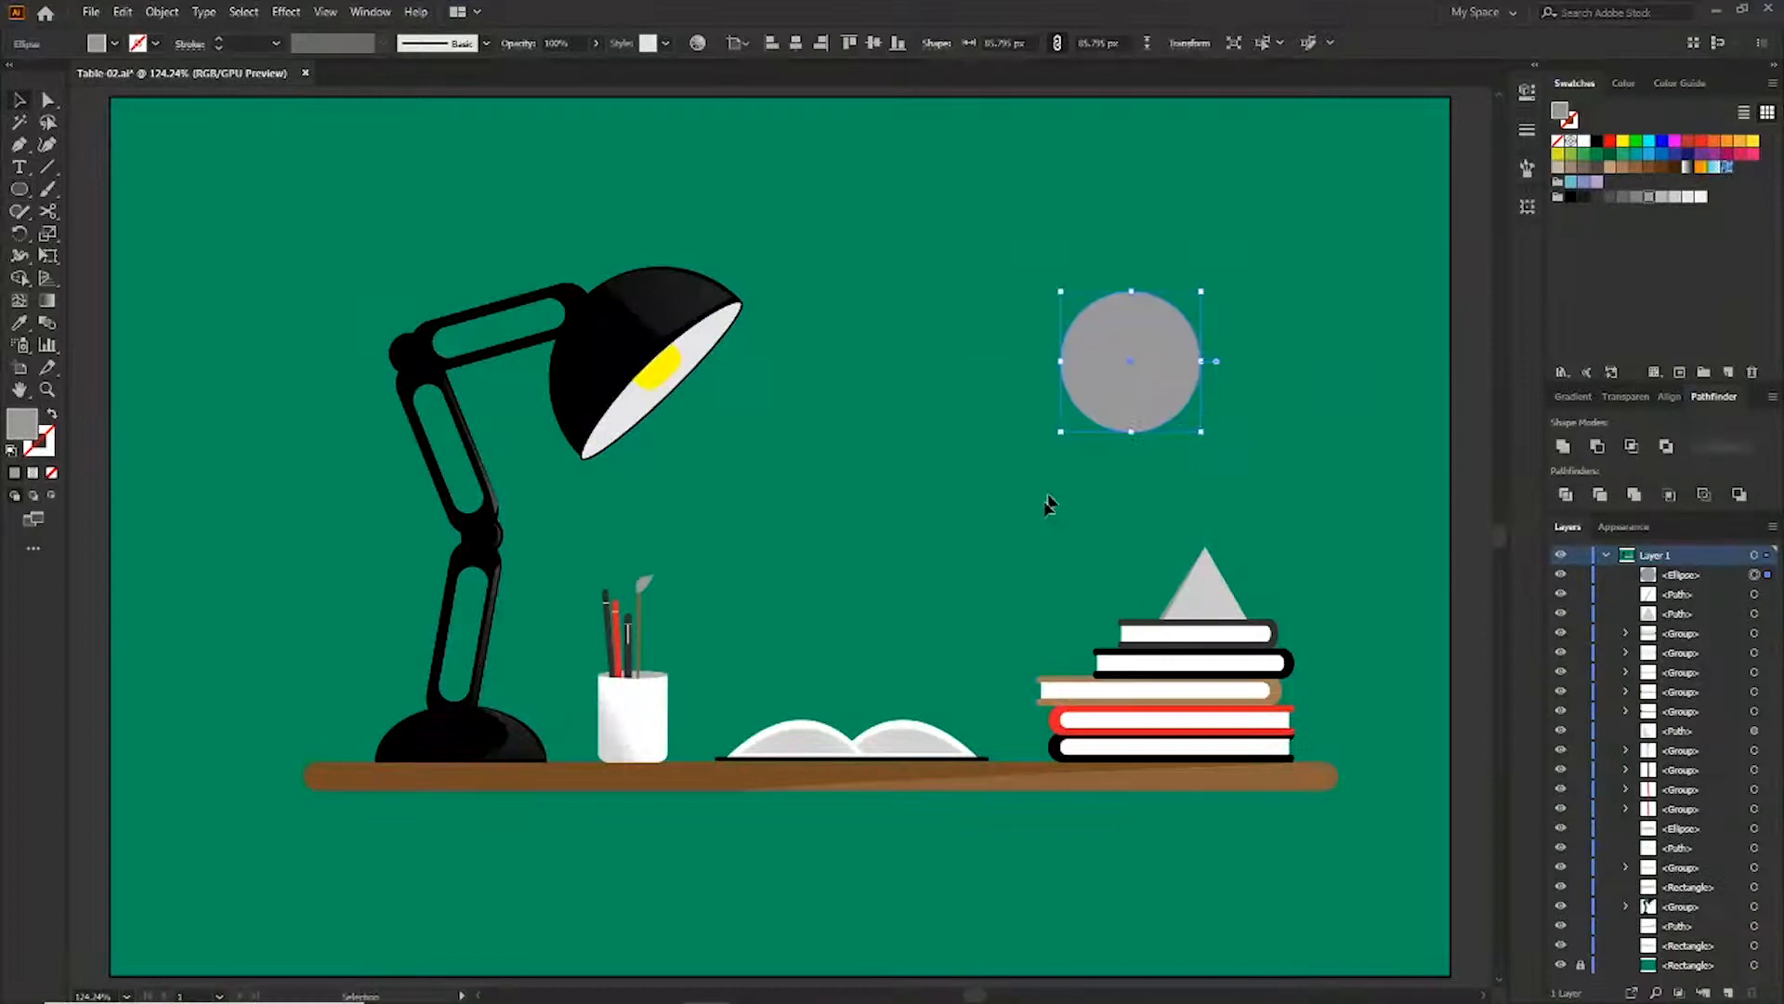
click(1597, 144)
drag(1202, 291, 1220, 272)
click(1350, 378)
Draw a smaller concentric white circle inside the black one to form the clock face
key(l)
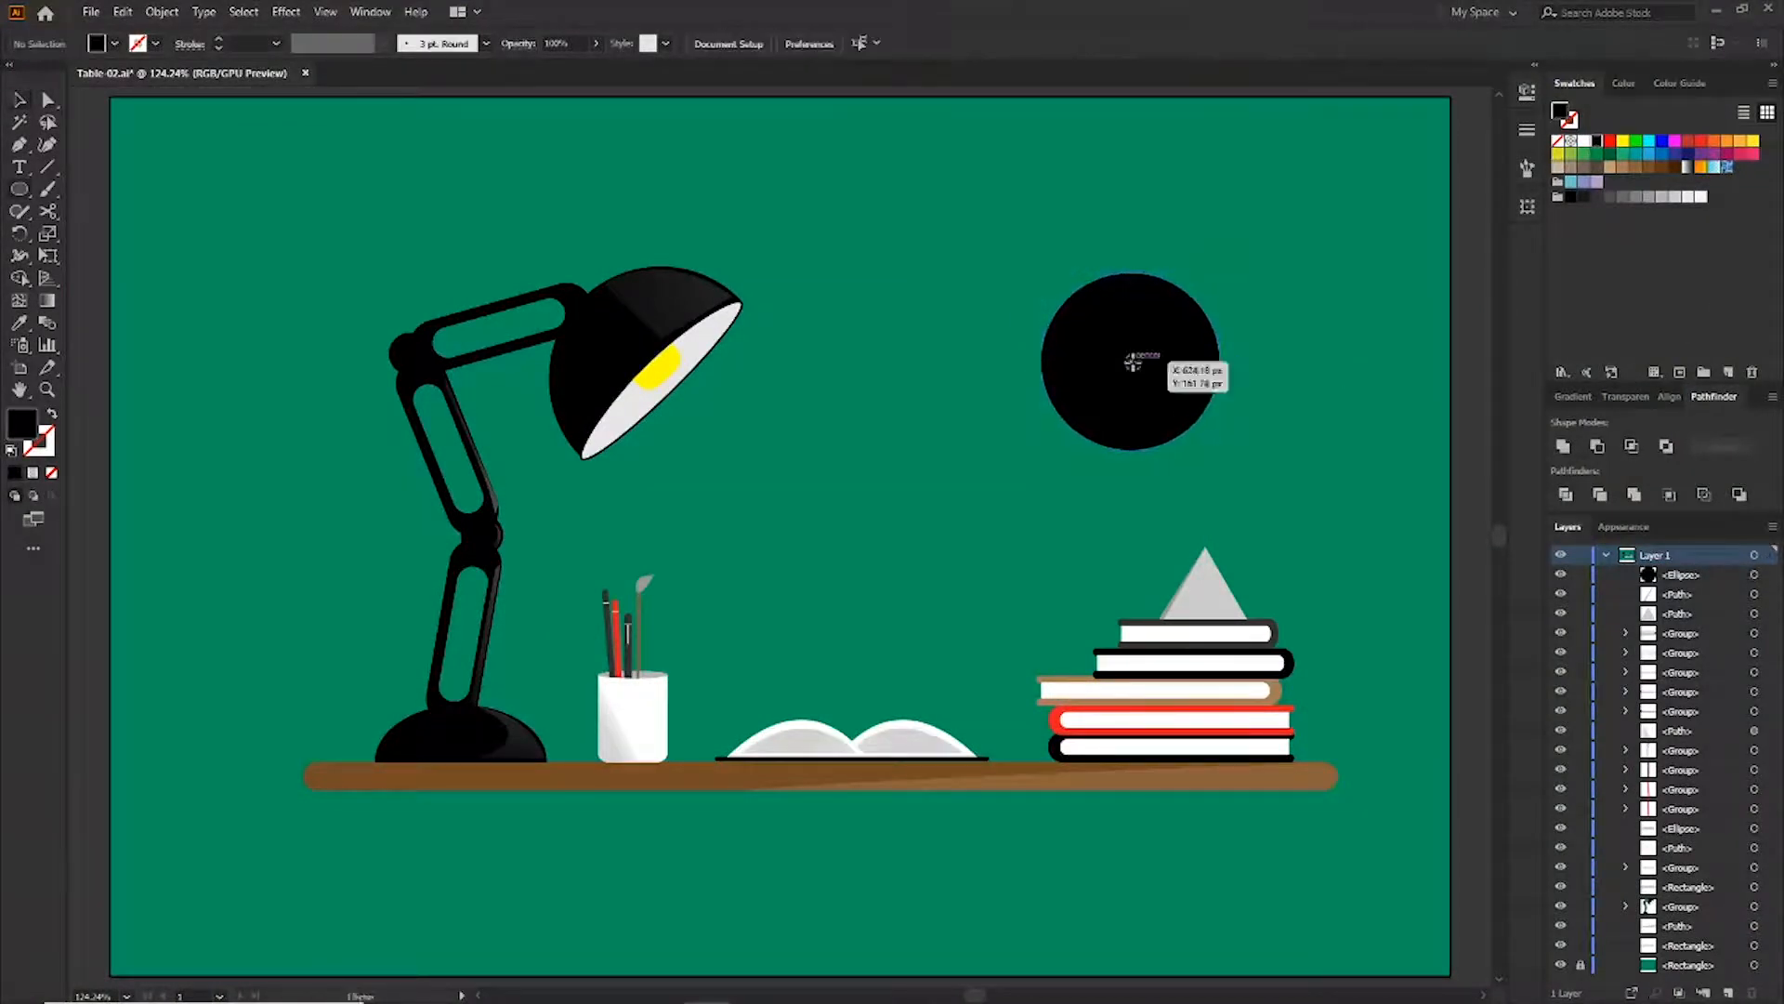
mouse_move(1131, 362)
mouse_down()
mouse_move(1173, 425)
mouse_move(1208, 438)
mouse_up()
click(1584, 142)
key(v)
click(1284, 398)
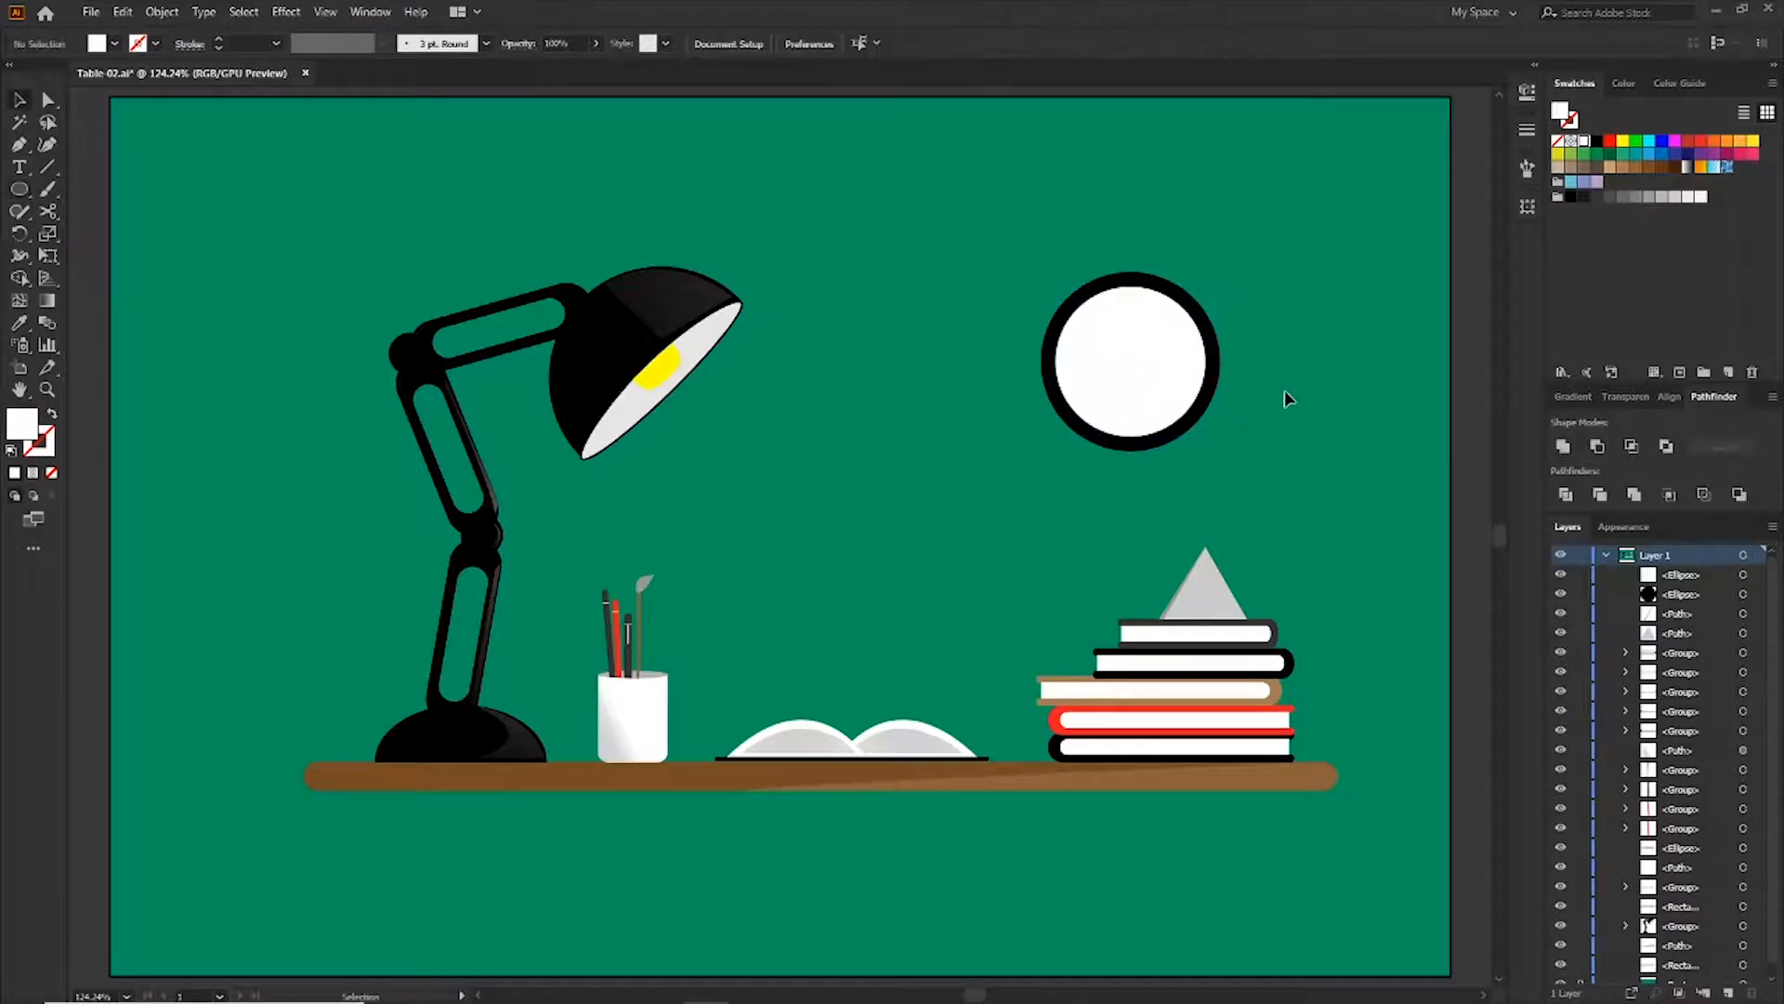
Draw a small dark grey vertical rectangle as a tick at the top of the clock face
scroll(1260, 268, up, 3)
key(m)
drag(933, 327, 941, 363)
click(1596, 196)
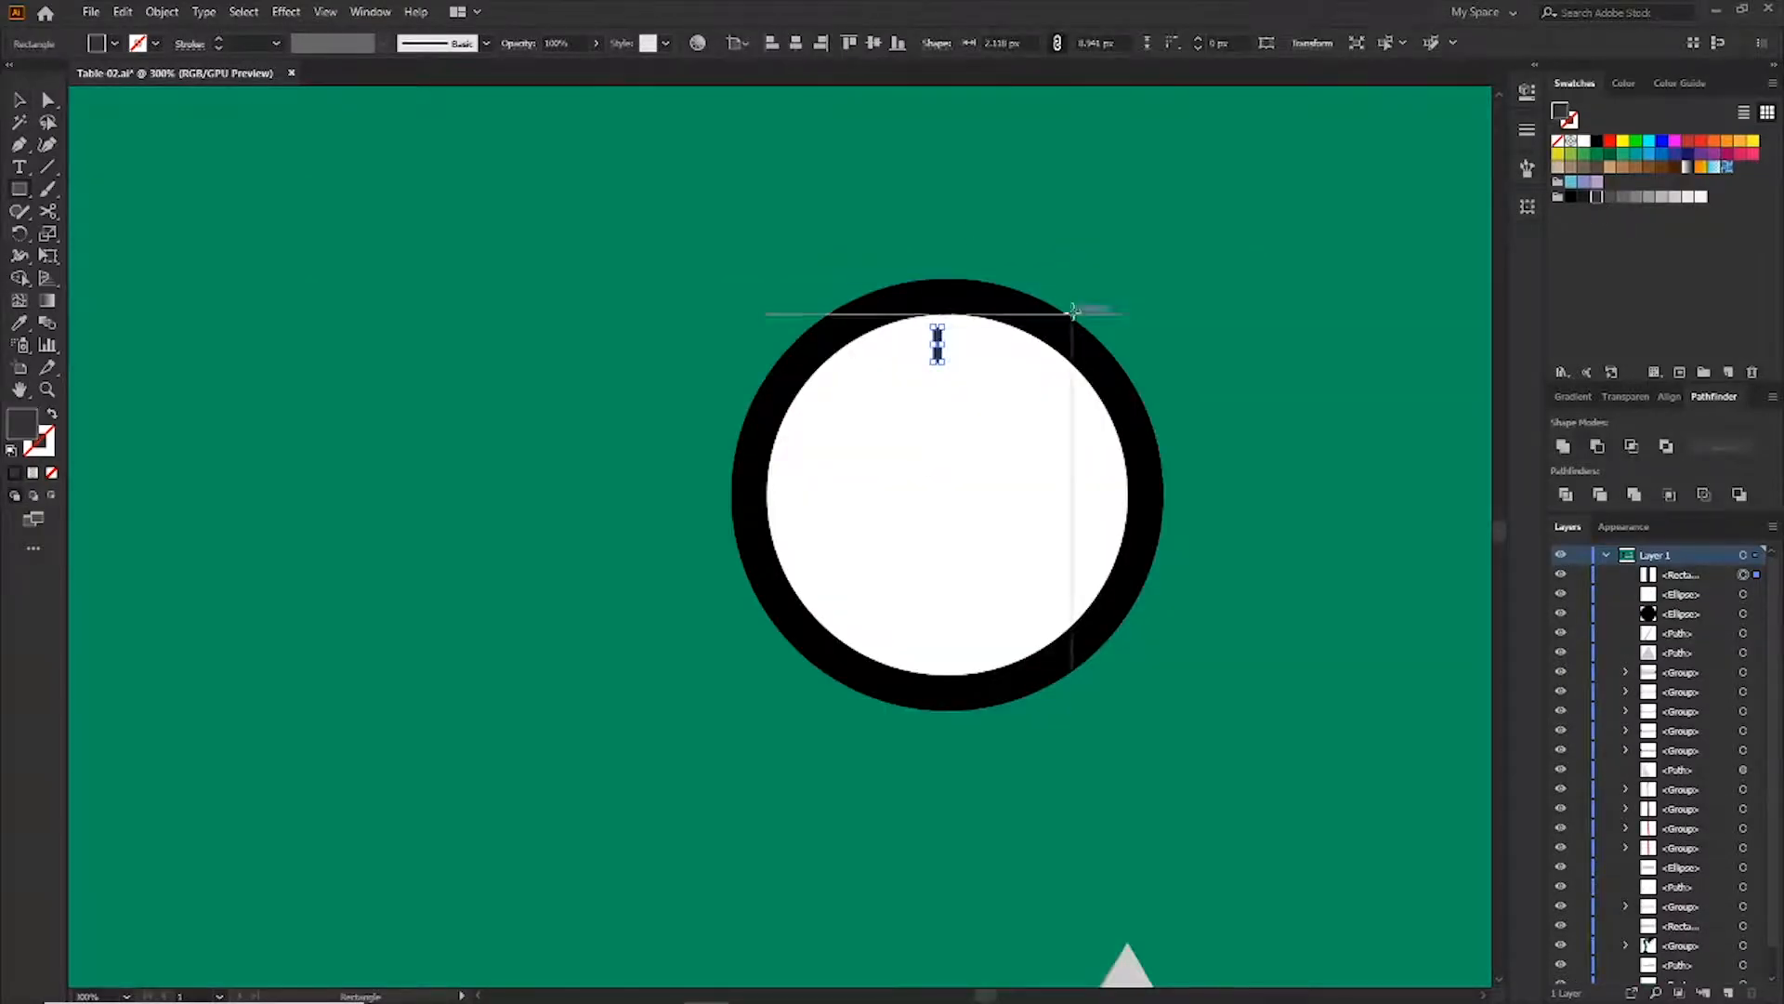
Duplicate the tick just beside it and fill the copy light grey
key(v)
scroll(937, 352, up, 2)
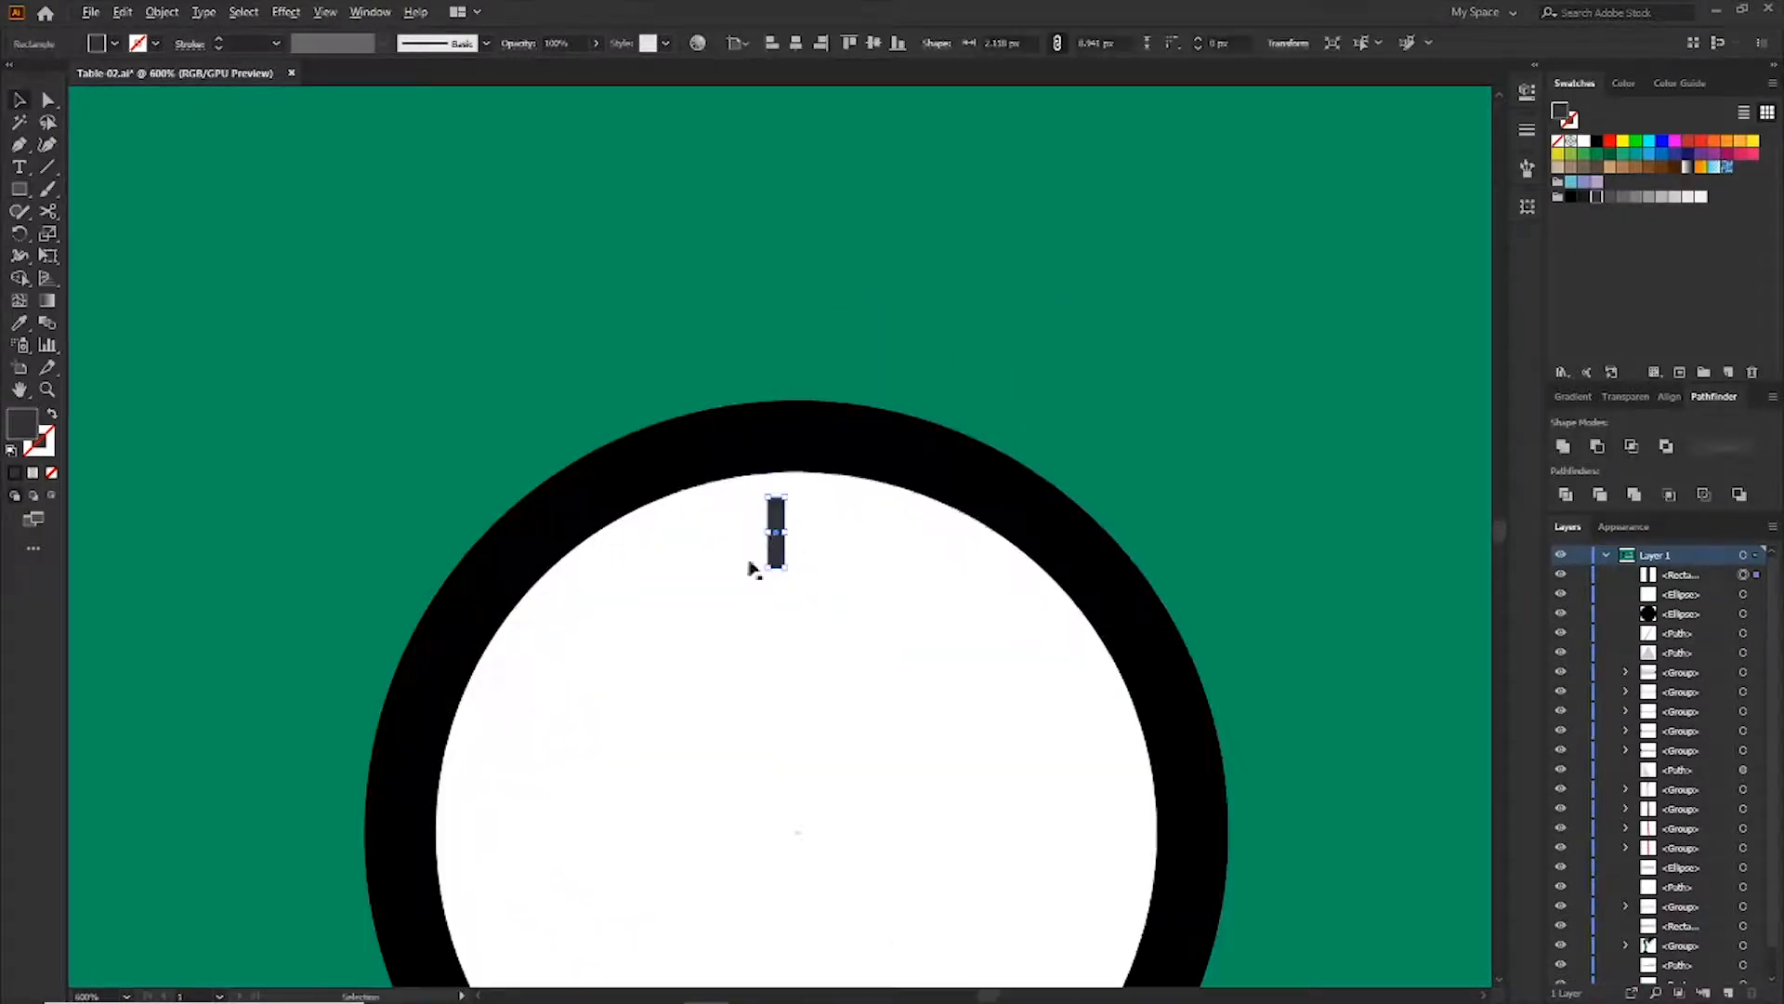
mouse_move(777, 538)
mouse_down()
mouse_move(800, 557)
mouse_move(797, 537)
mouse_up()
click(1652, 198)
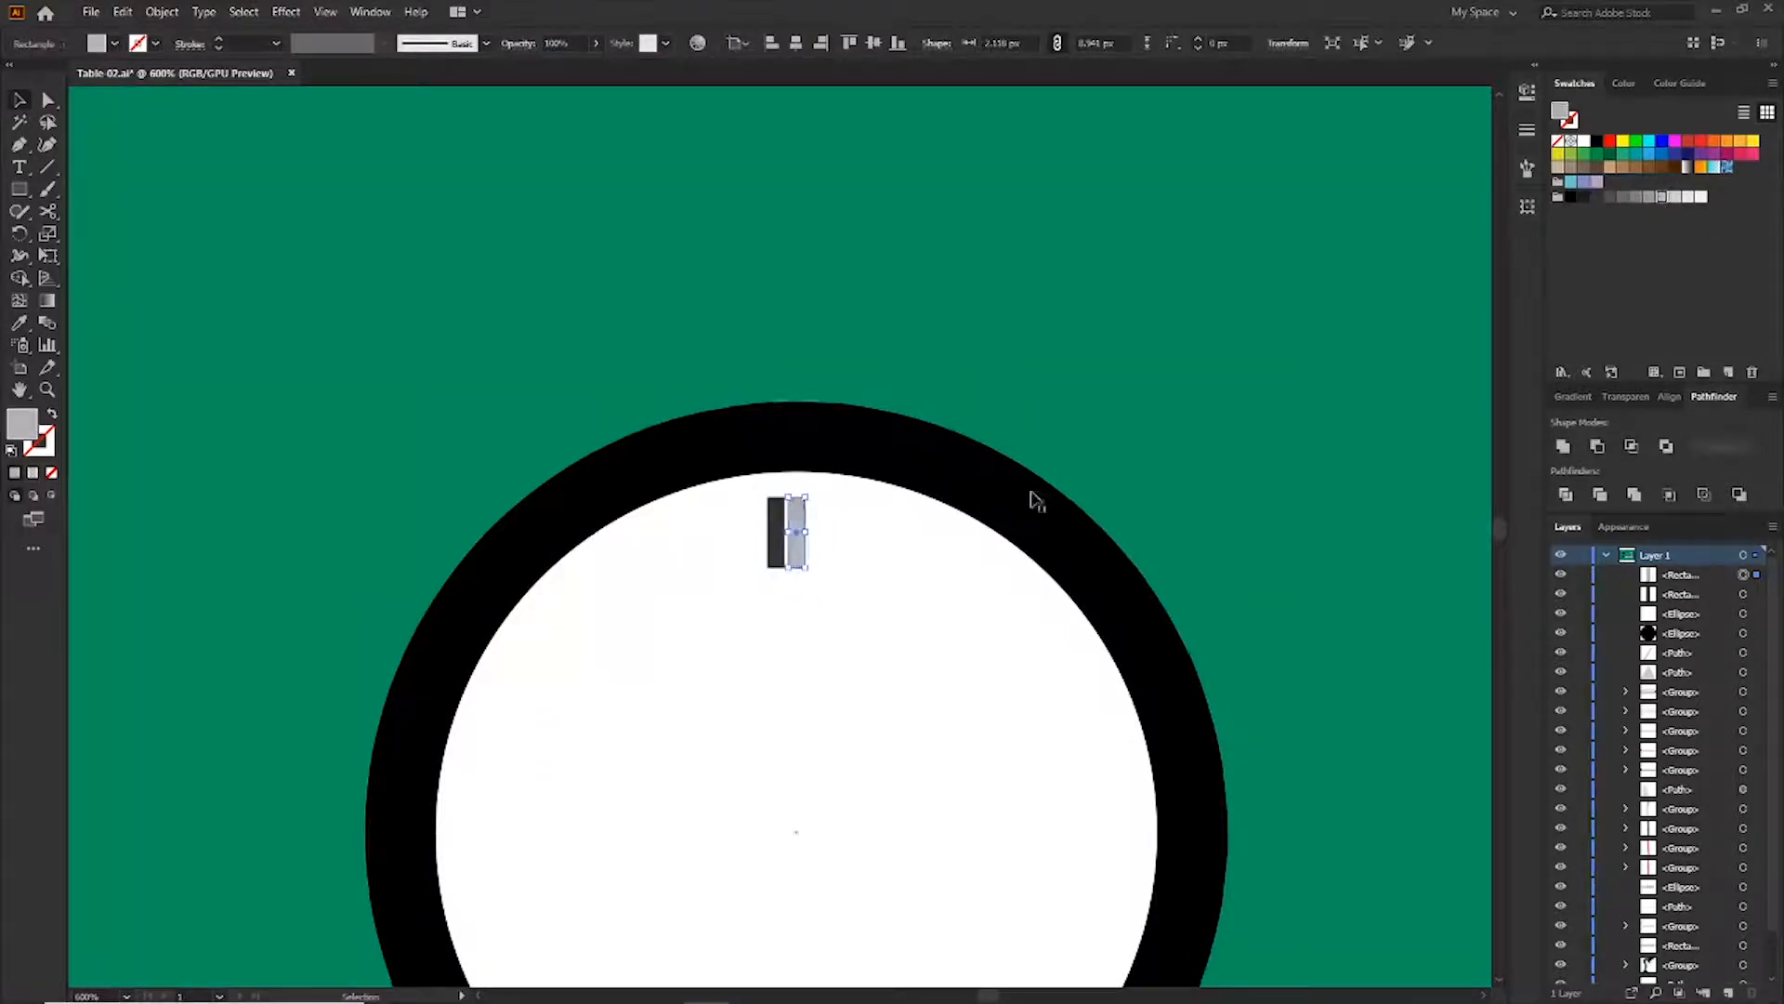
Select both tick bars, nudge them right two steps and group them
click(782, 528)
shift+click(800, 529)
key(Right)
key(Right)
click(161, 12)
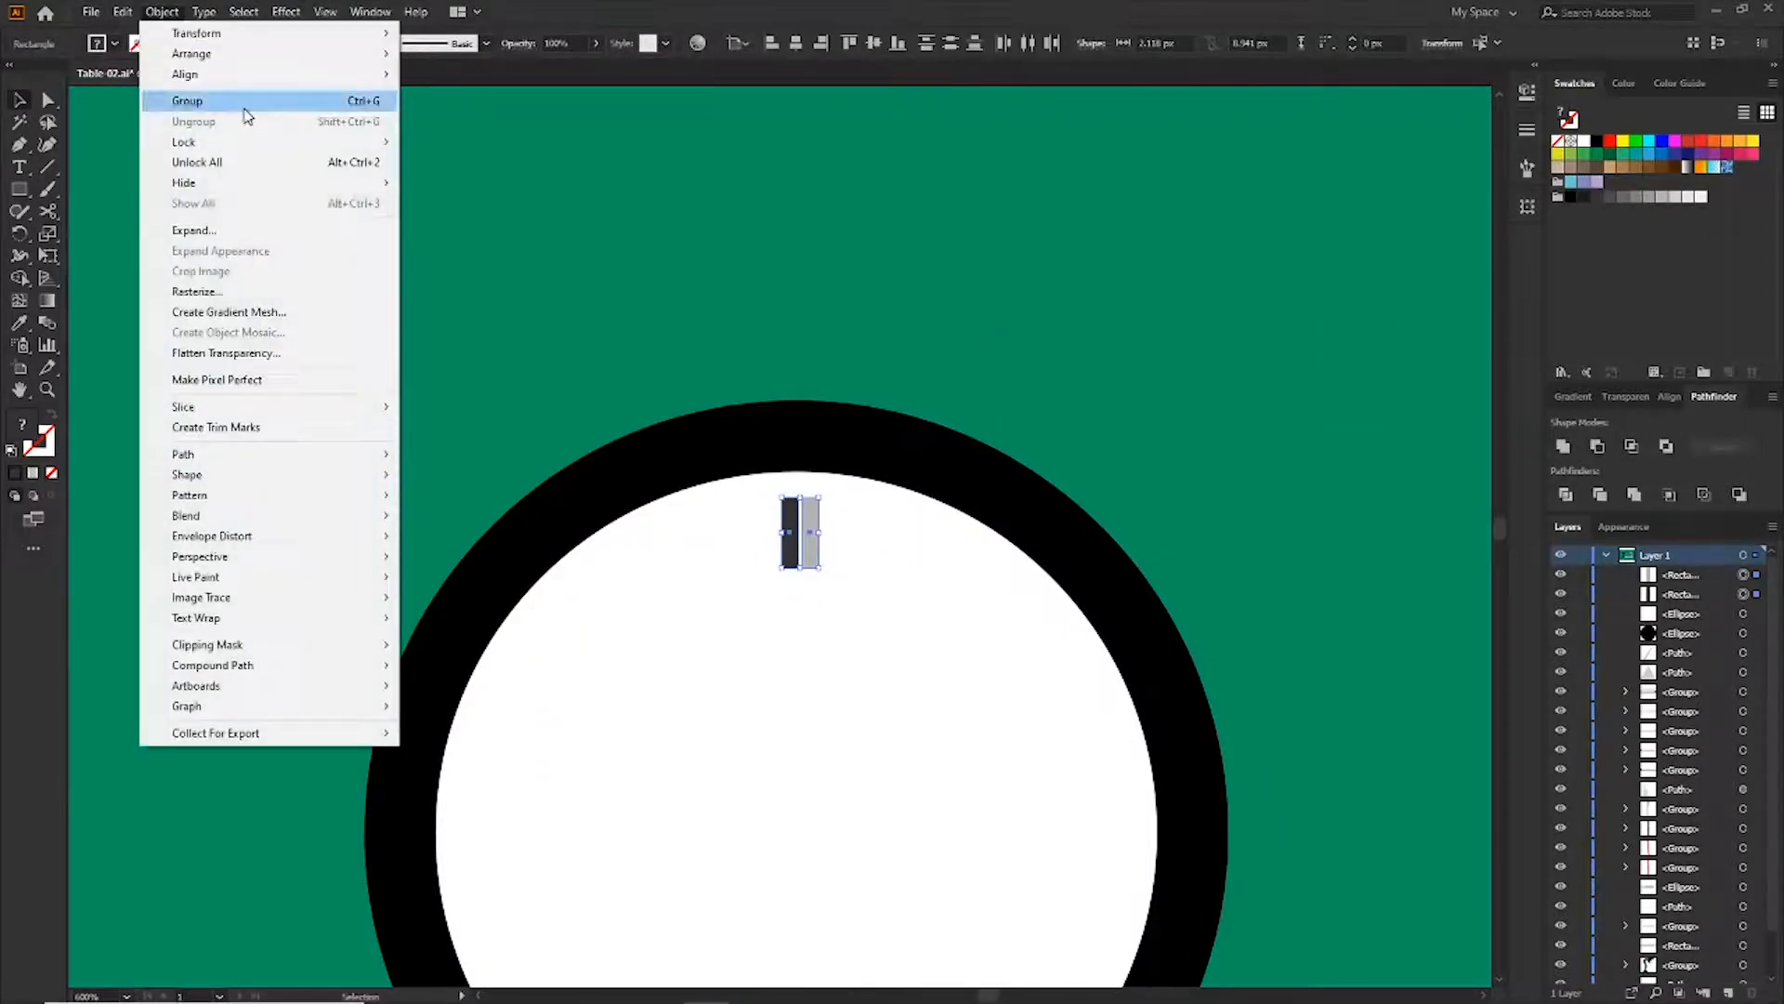
click(245, 106)
Duplicate the tick group to the bottom of the clock face and group the top and bottom ticks
drag(783, 569, 790, 563)
key(ctrl+shift+a)
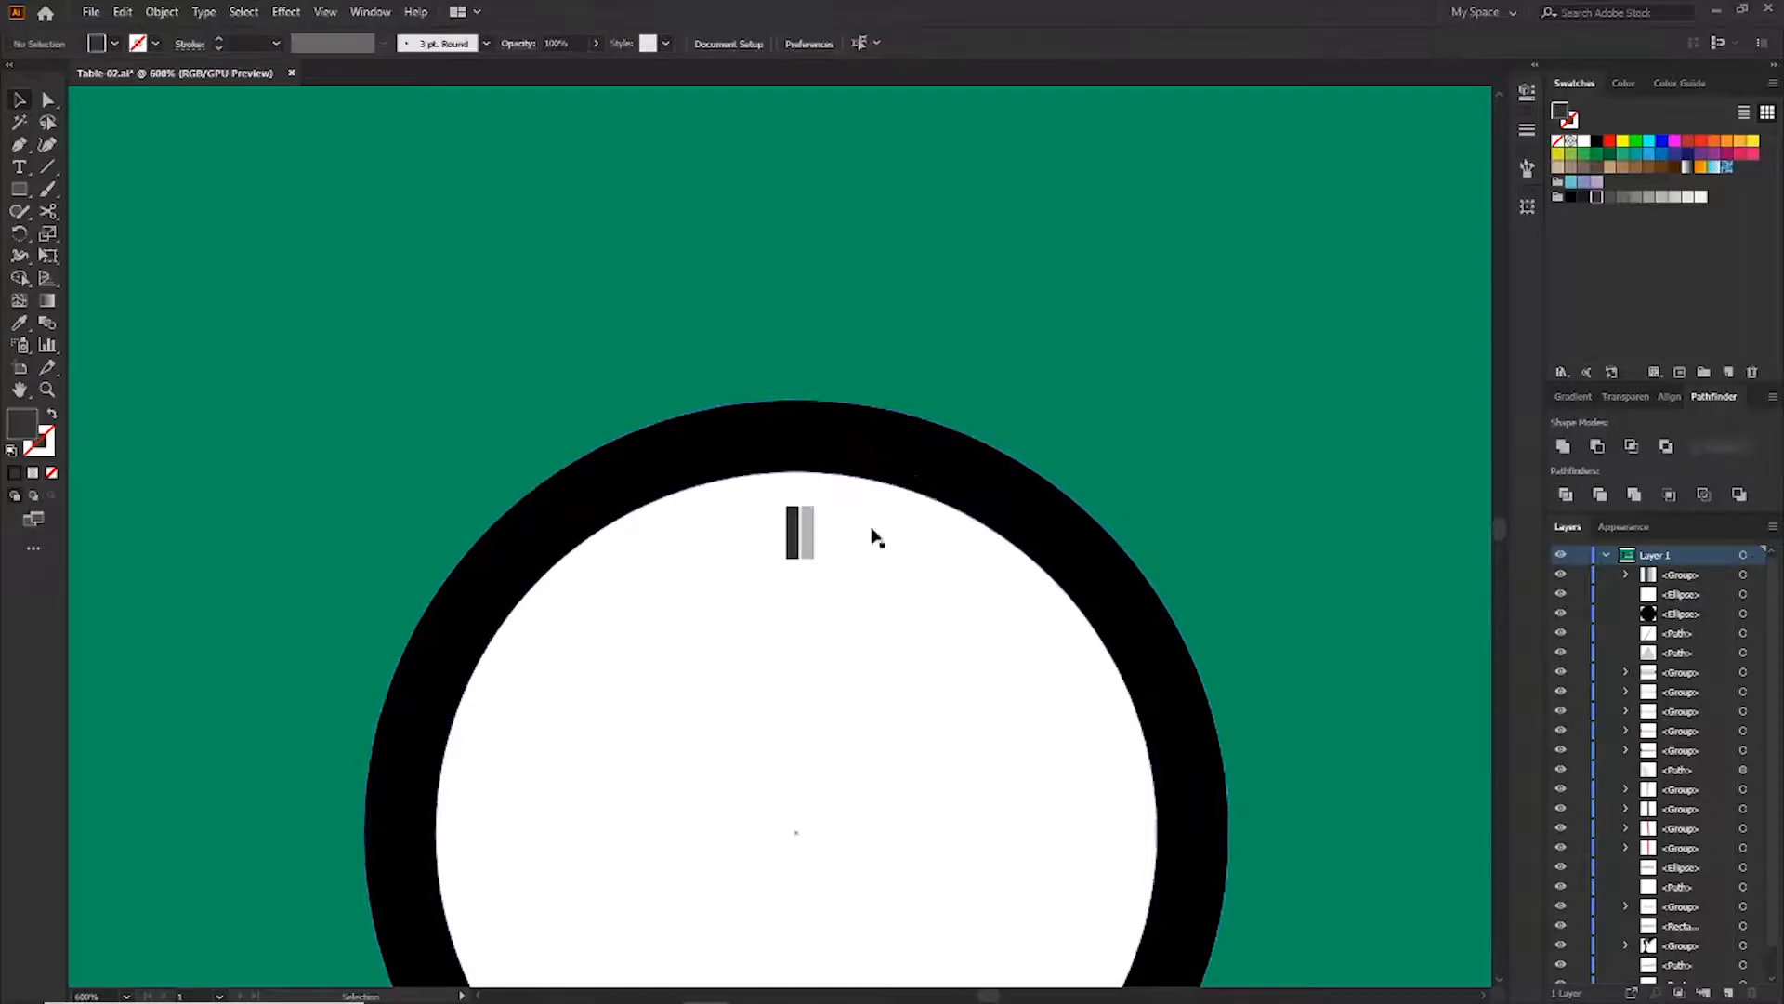
drag(795, 534, 830, 919)
click(833, 302)
shift+click(847, 892)
click(162, 12)
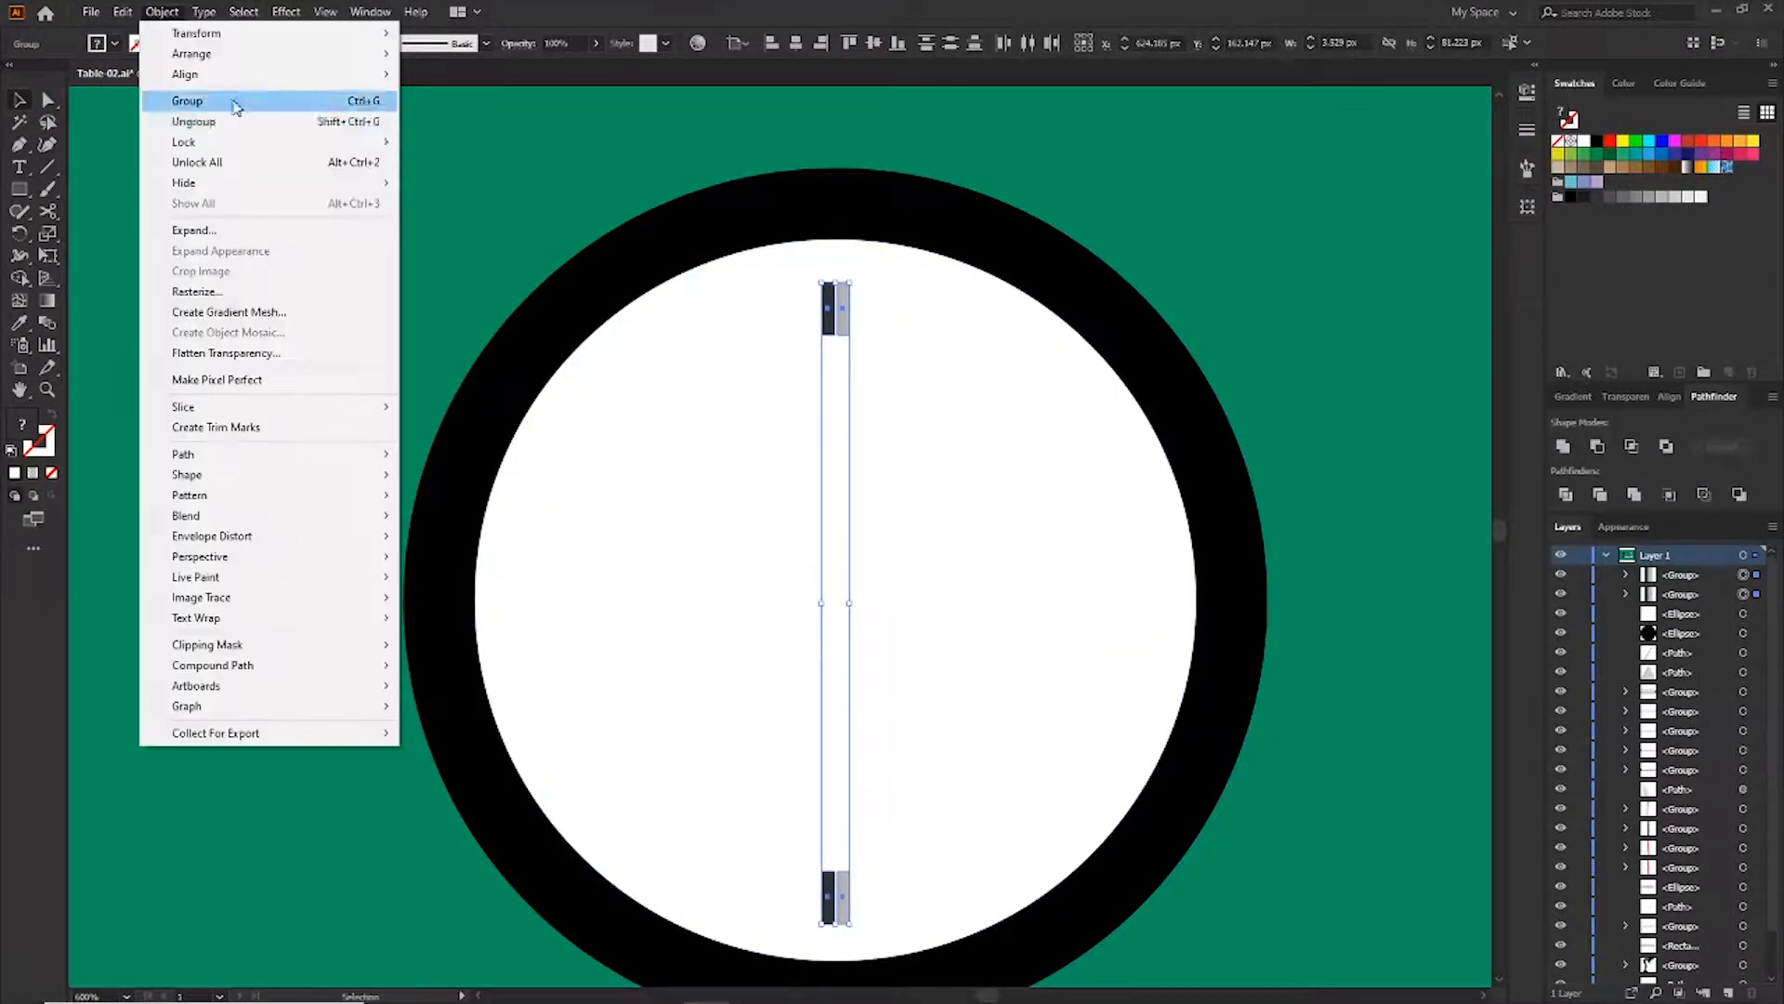
click(234, 103)
Apply a Transform effect to the tick group with a 90° angle and 1 copy
click(287, 15)
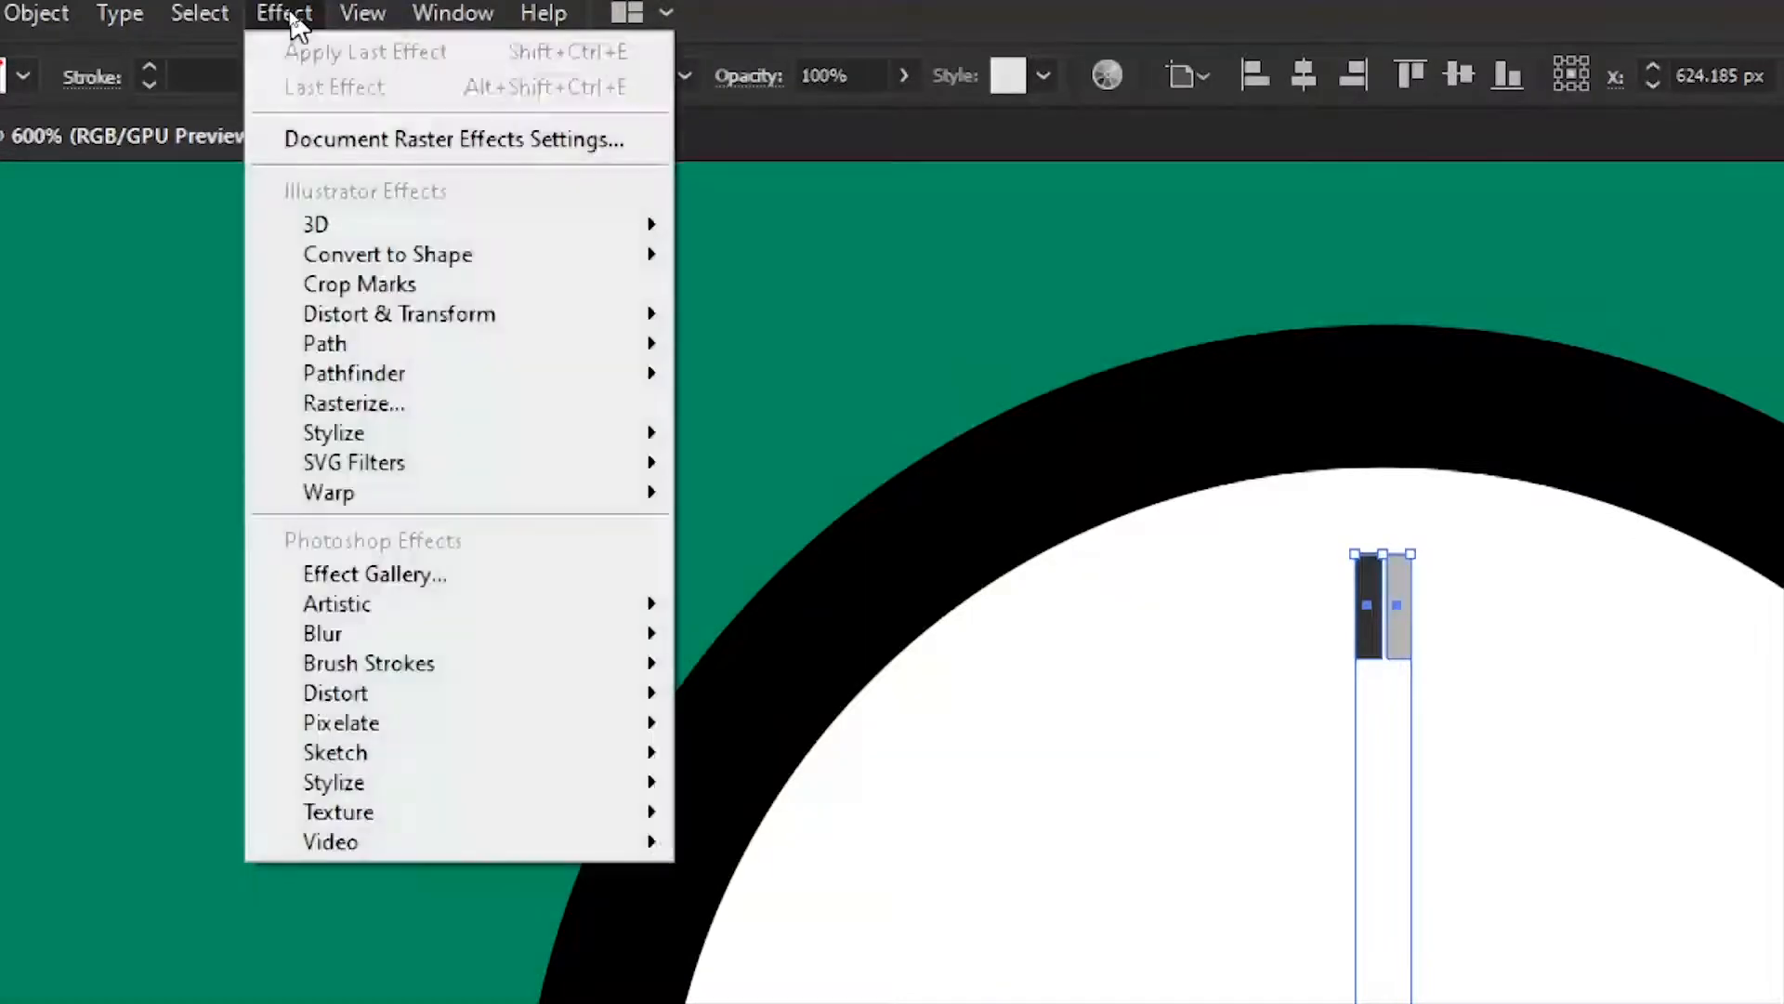
mouse_move(578, 320)
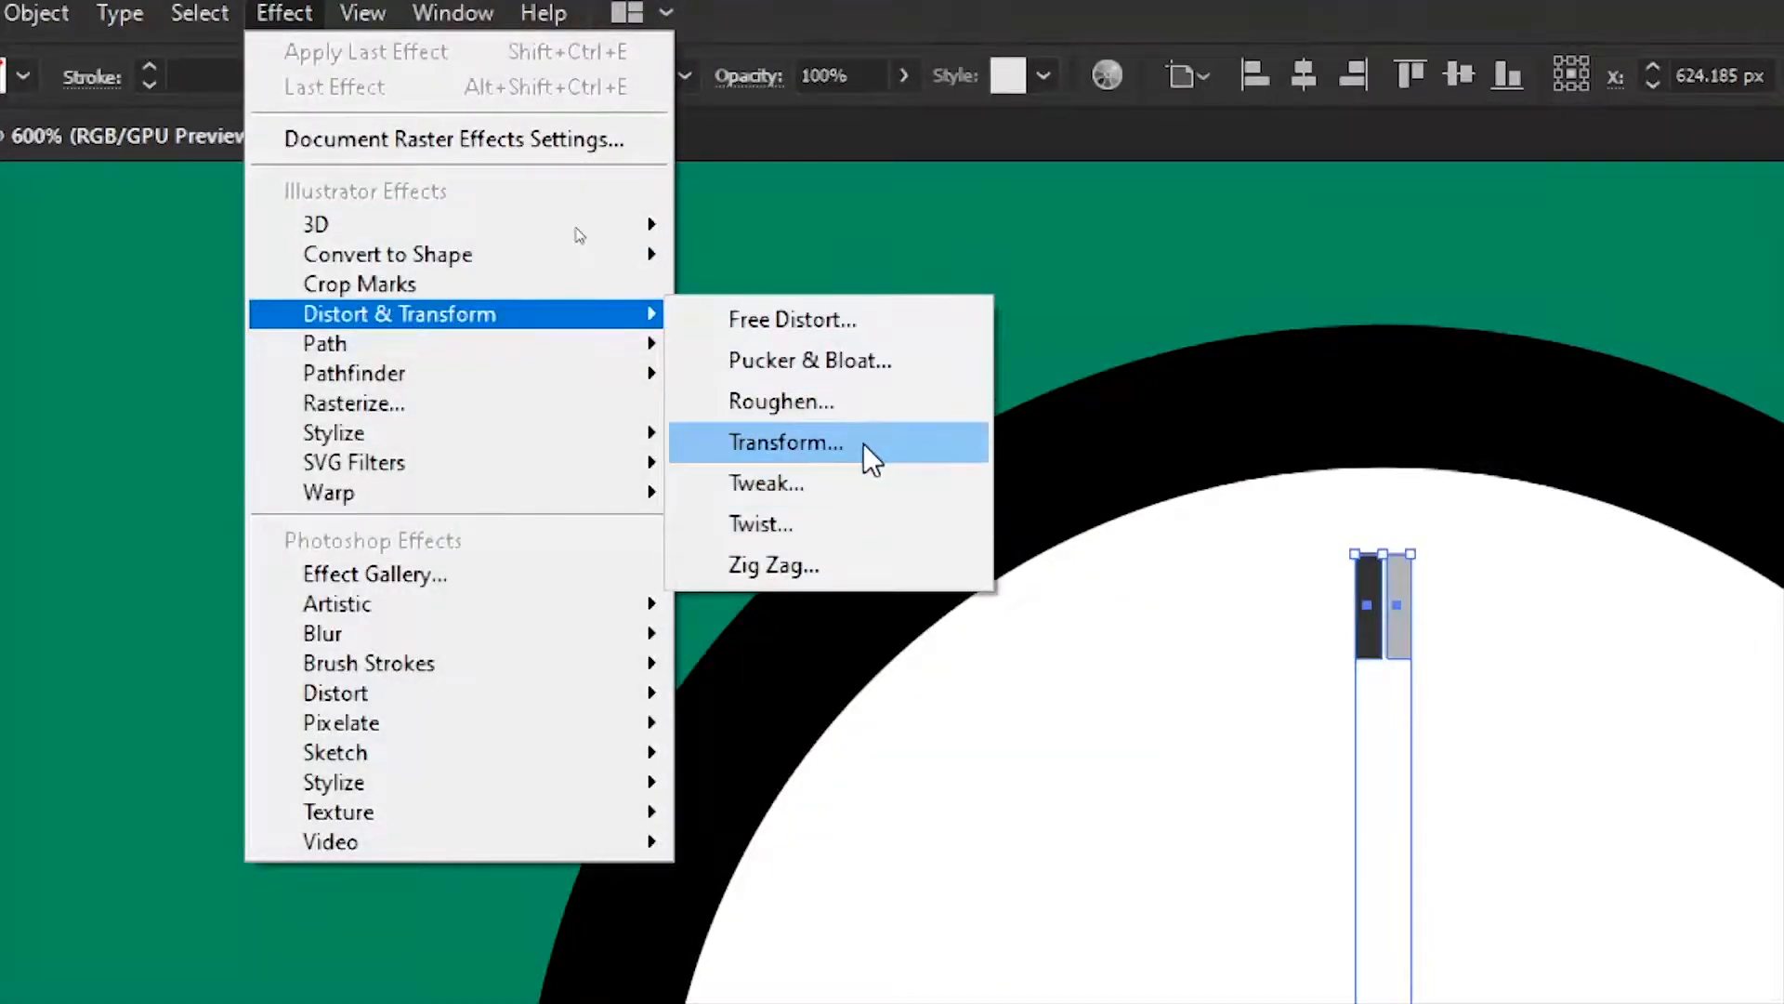
click(862, 444)
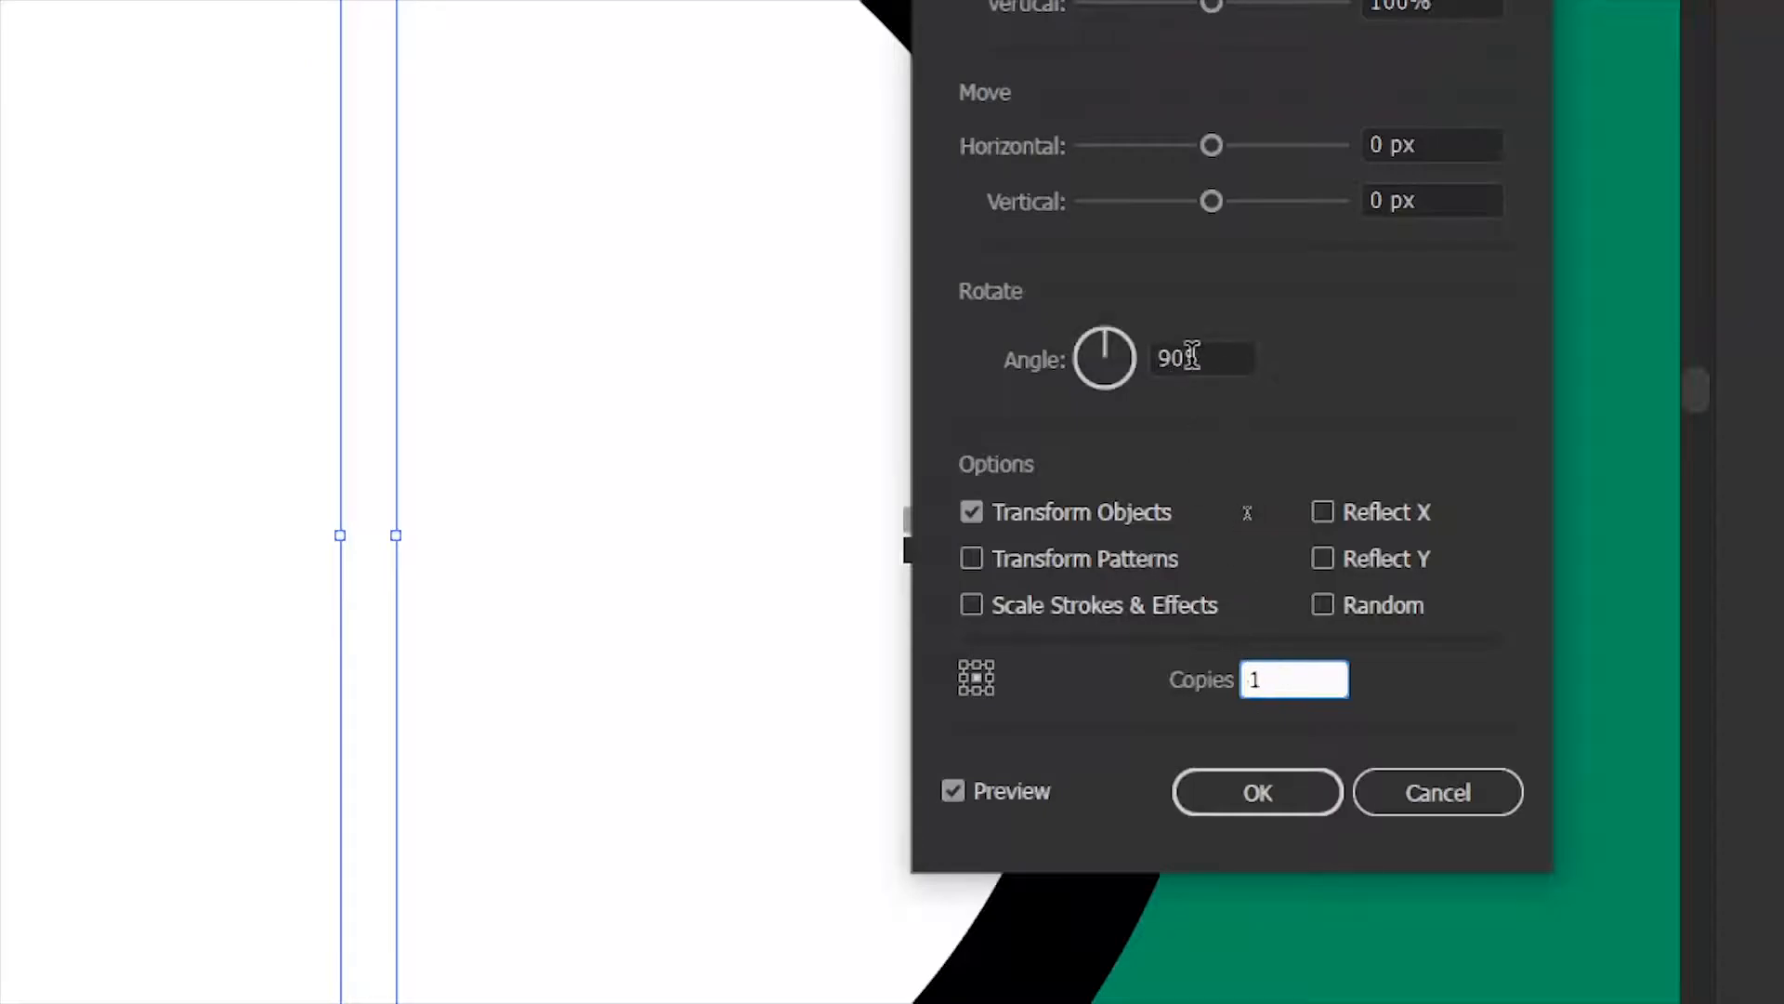
click(1281, 799)
Draw a small black circle at the centre of the clock face
mouse_move(817, 611)
mouse_down()
mouse_move(841, 635)
mouse_move(852, 605)
mouse_up()
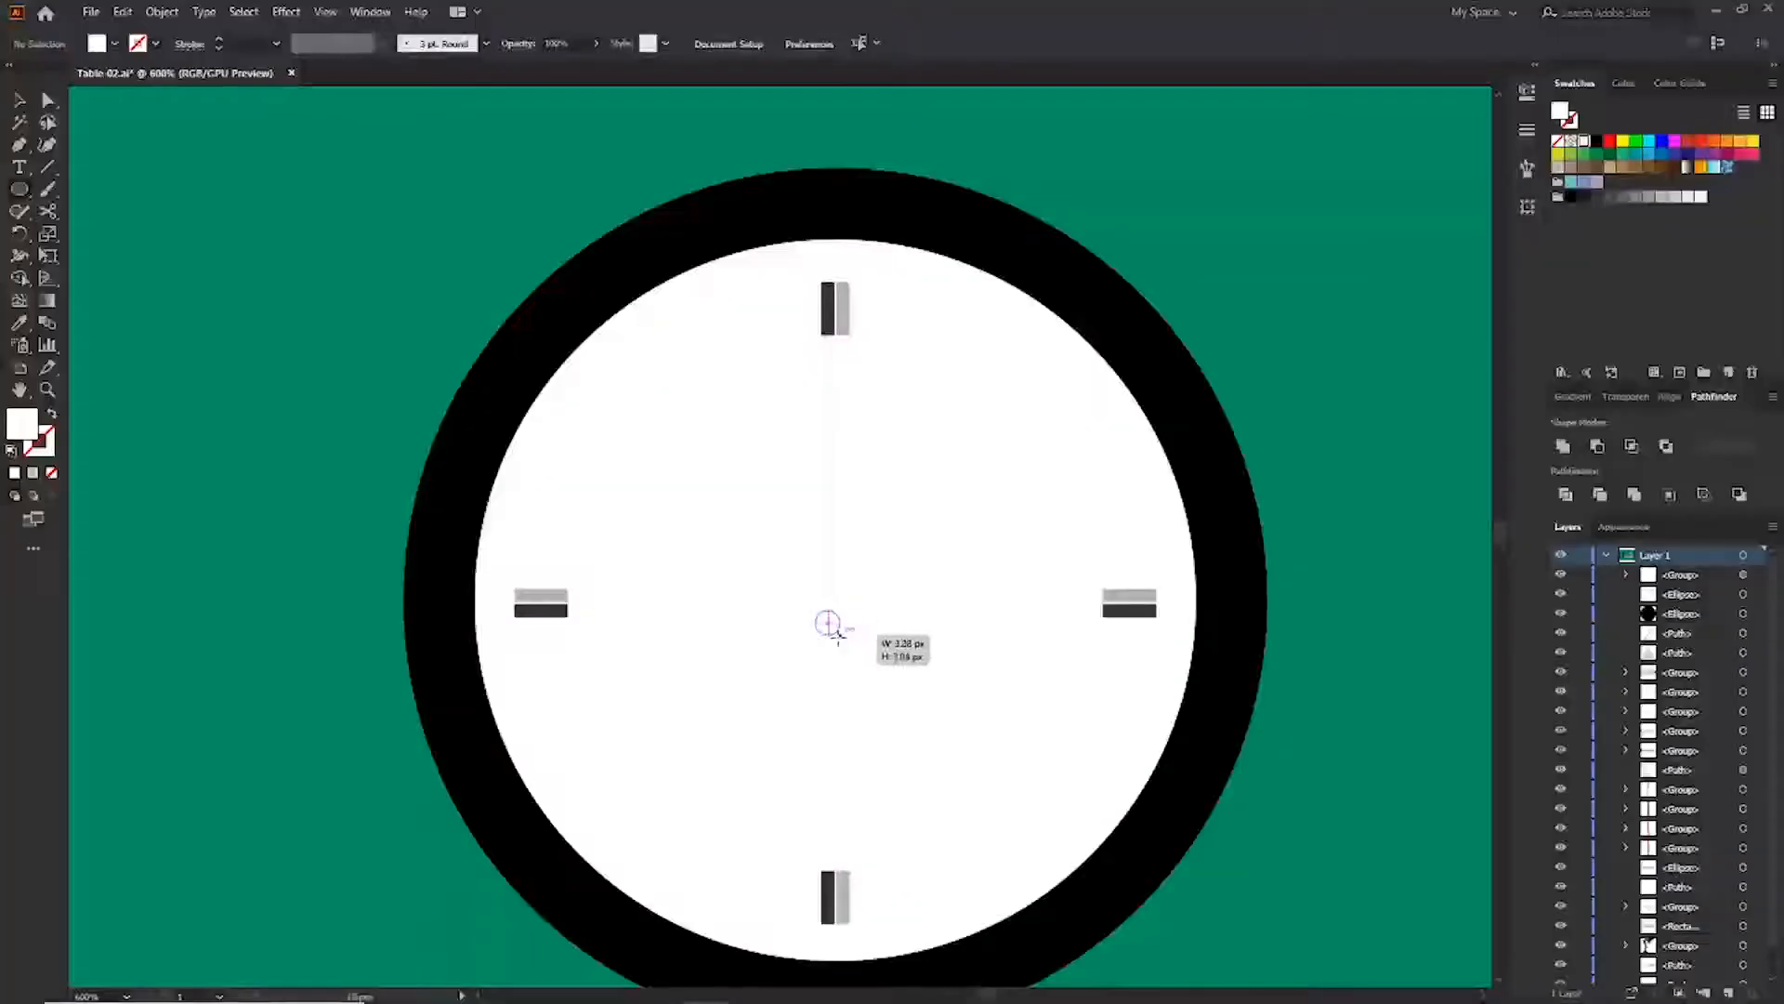
click(1596, 141)
key(v)
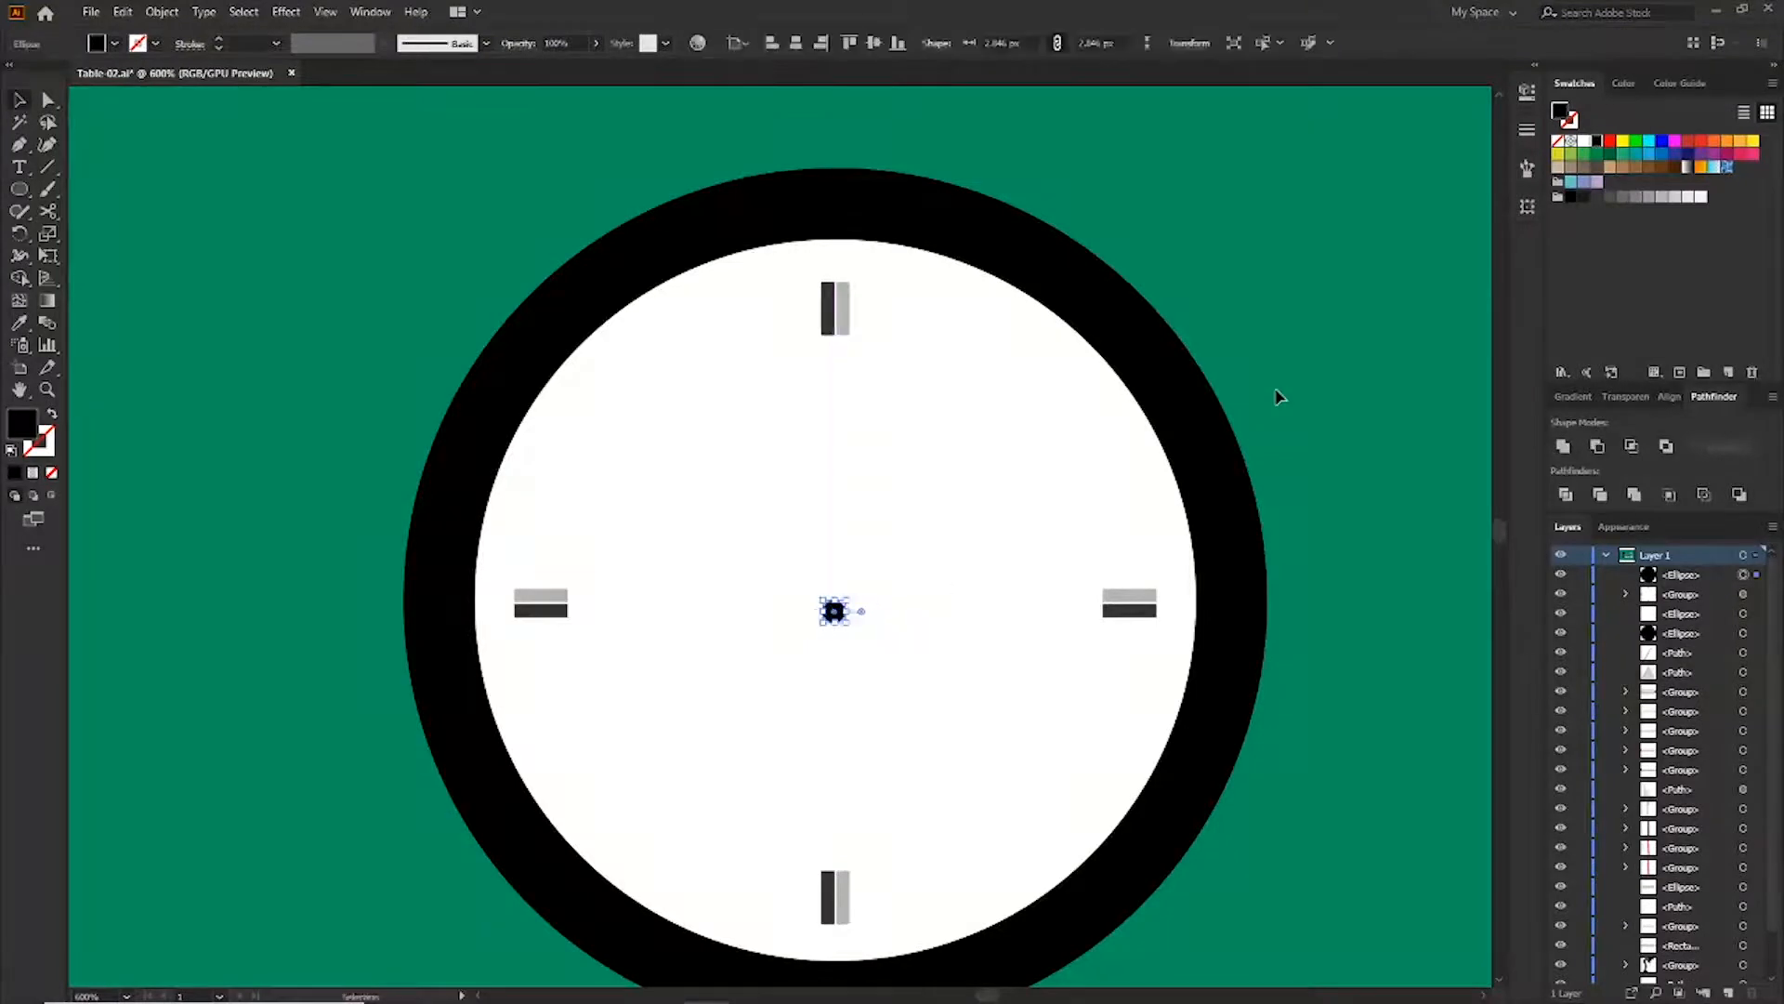
click(1277, 396)
Draw a thin black clock hand from the centre and rotate it toward the upper right
drag(830, 367, 836, 608)
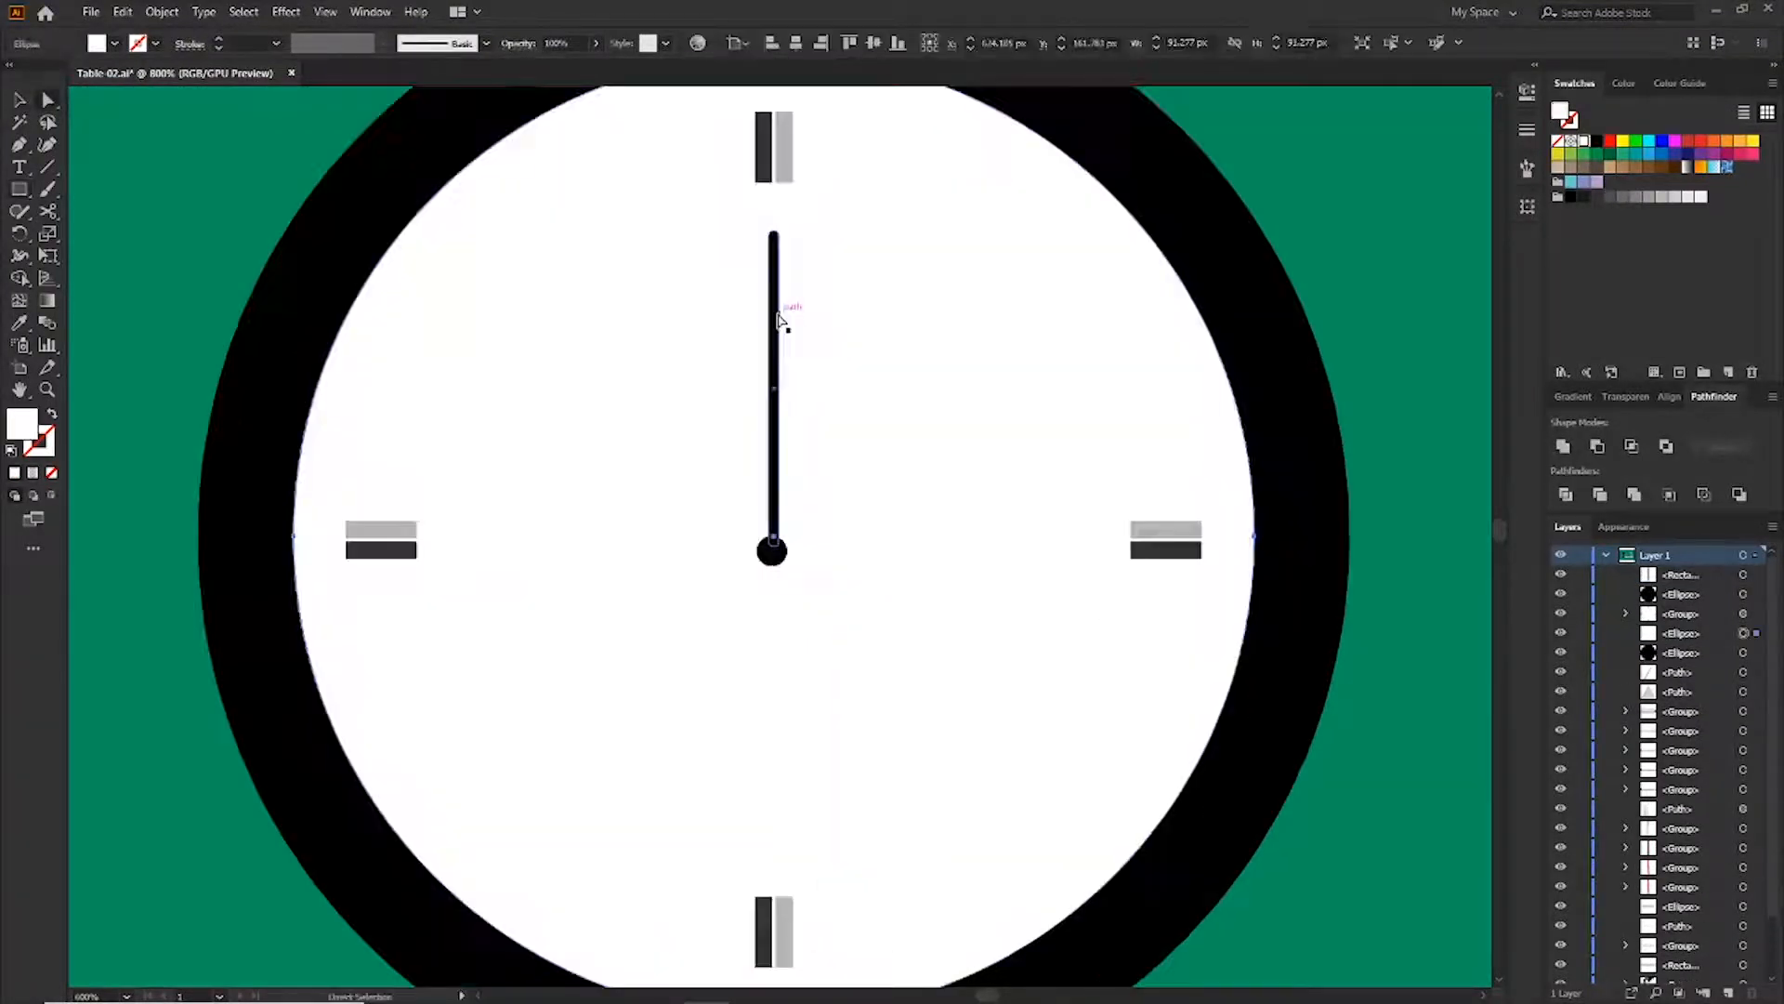
drag(779, 321, 815, 321)
drag(817, 227, 951, 452)
drag(1048, 400, 1016, 417)
Duplicate the hand and angle it toward the upper left, adjusting its length
click(774, 255)
drag(780, 226, 655, 261)
drag(853, 462, 738, 504)
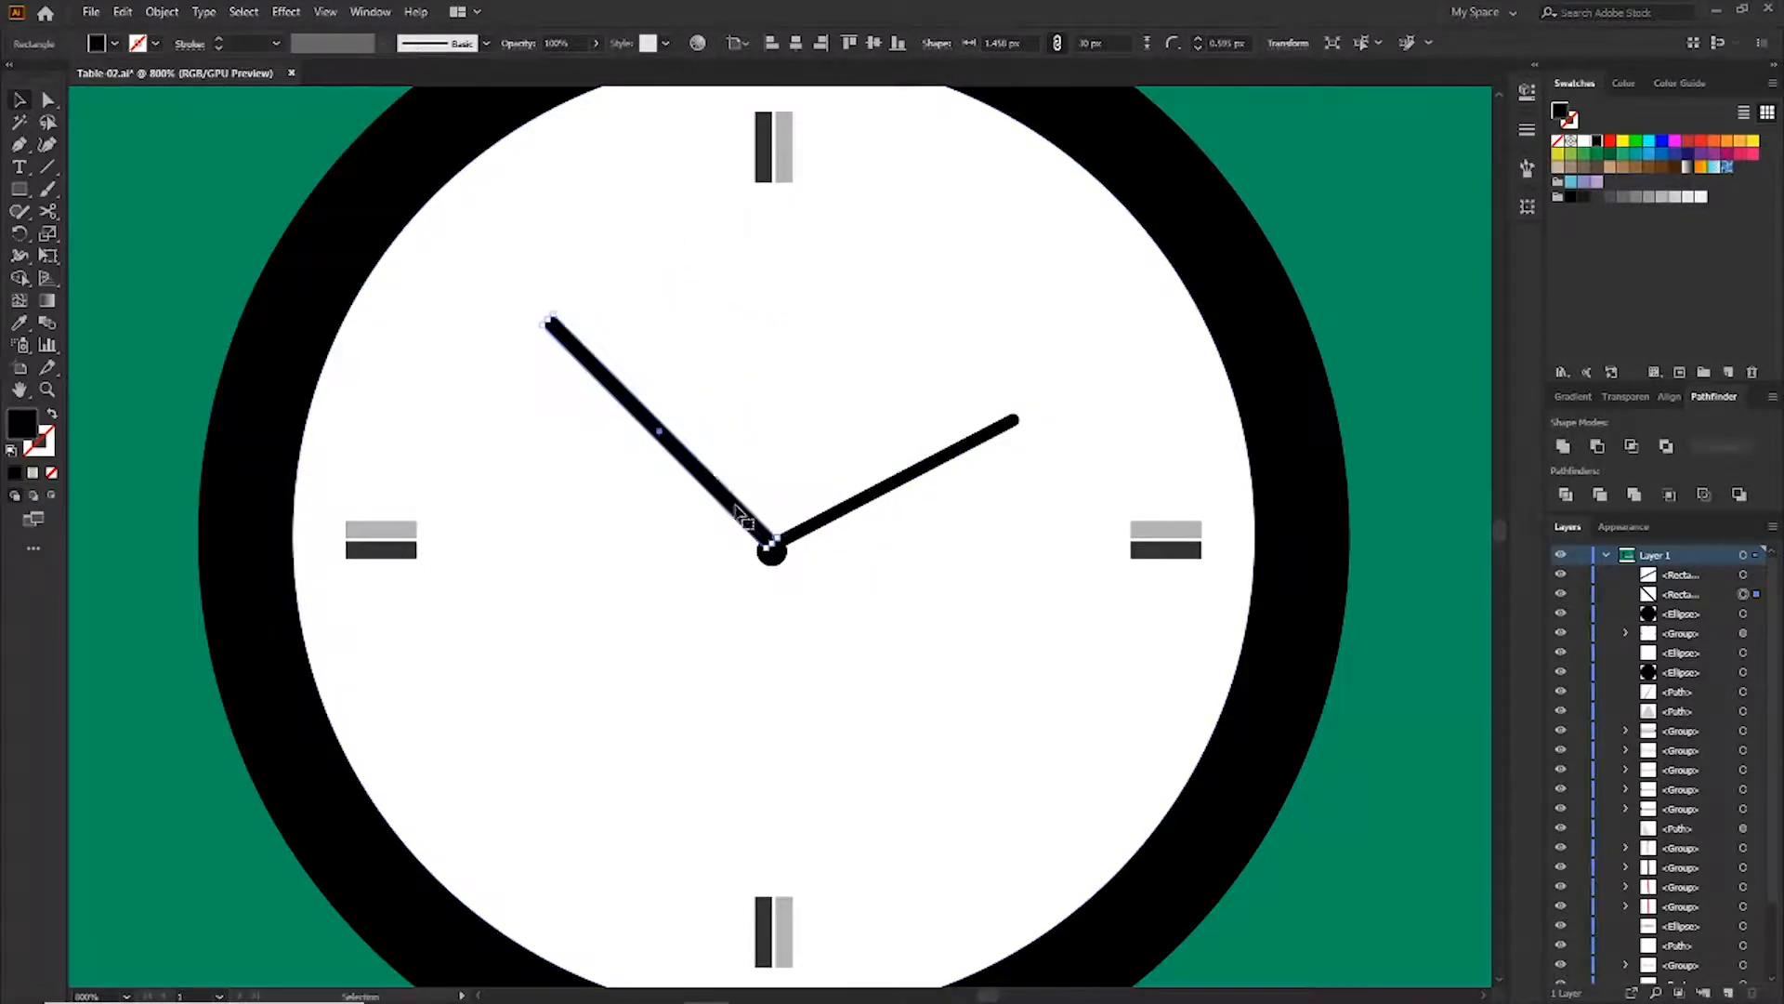
drag(559, 312, 580, 296)
drag(656, 411, 686, 401)
Draw a thin vertical second hand pointing down from the centre and fill it red
click(830, 364)
key(ctrl+minus)
drag(728, 459, 759, 699)
drag(690, 583, 784, 581)
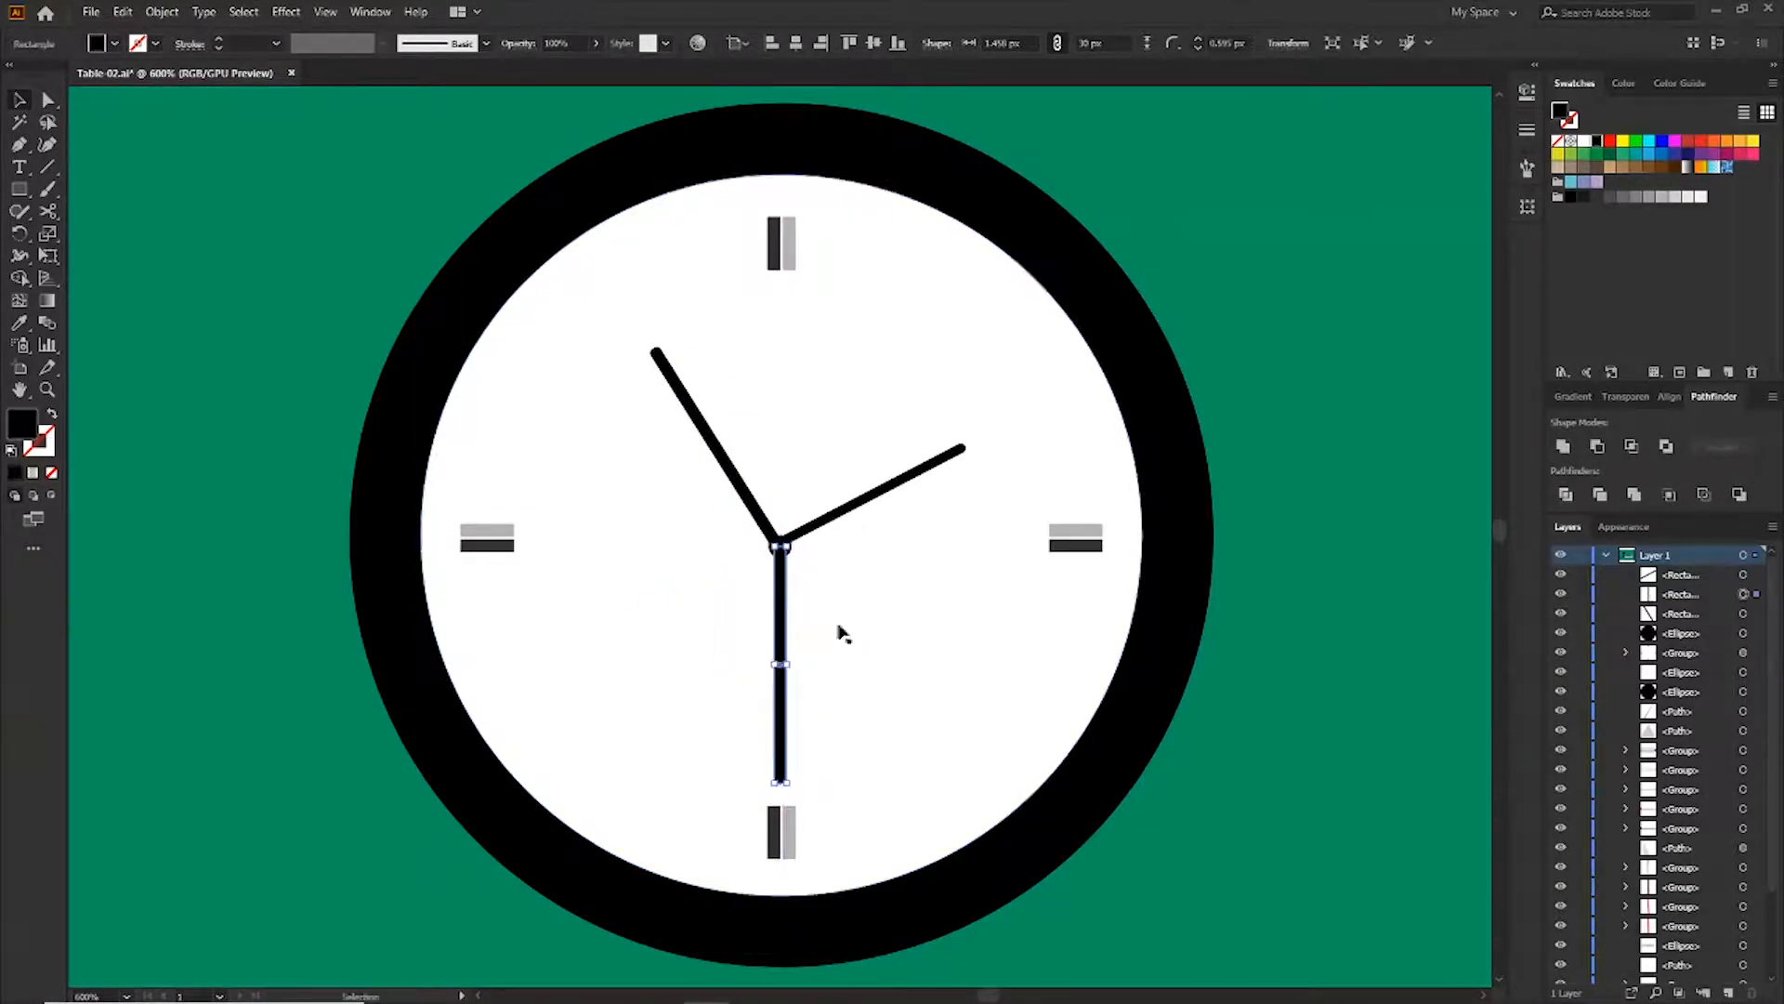
click(1623, 142)
click(1610, 143)
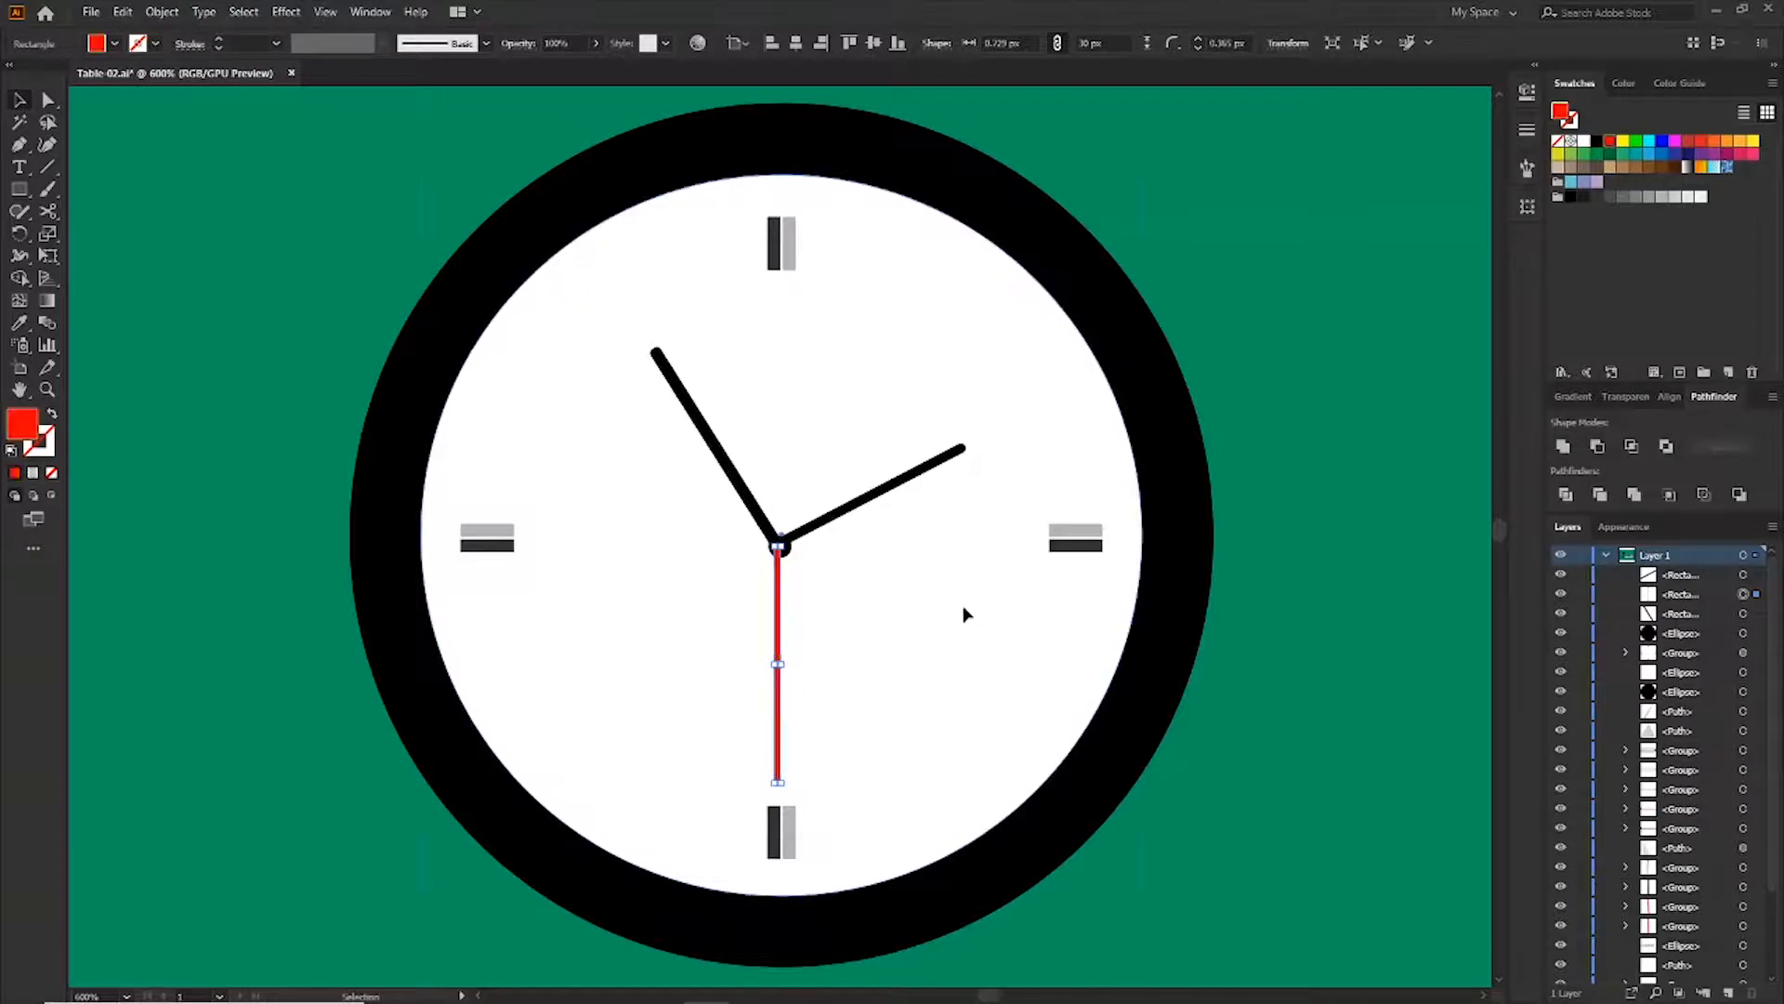
Send the red second hand back two levels in the stacking order
click(963, 613)
click(779, 606)
key(ctrl+bracketleft)
key(ctrl+bracketleft)
Duplicate the white clock face to the left of the clock
click(1112, 639)
scroll(1112, 639, down, 2)
drag(1097, 664, 516, 592)
Cut the copied circle with the Scissors tool and delete its upper-left piece
click(19, 145)
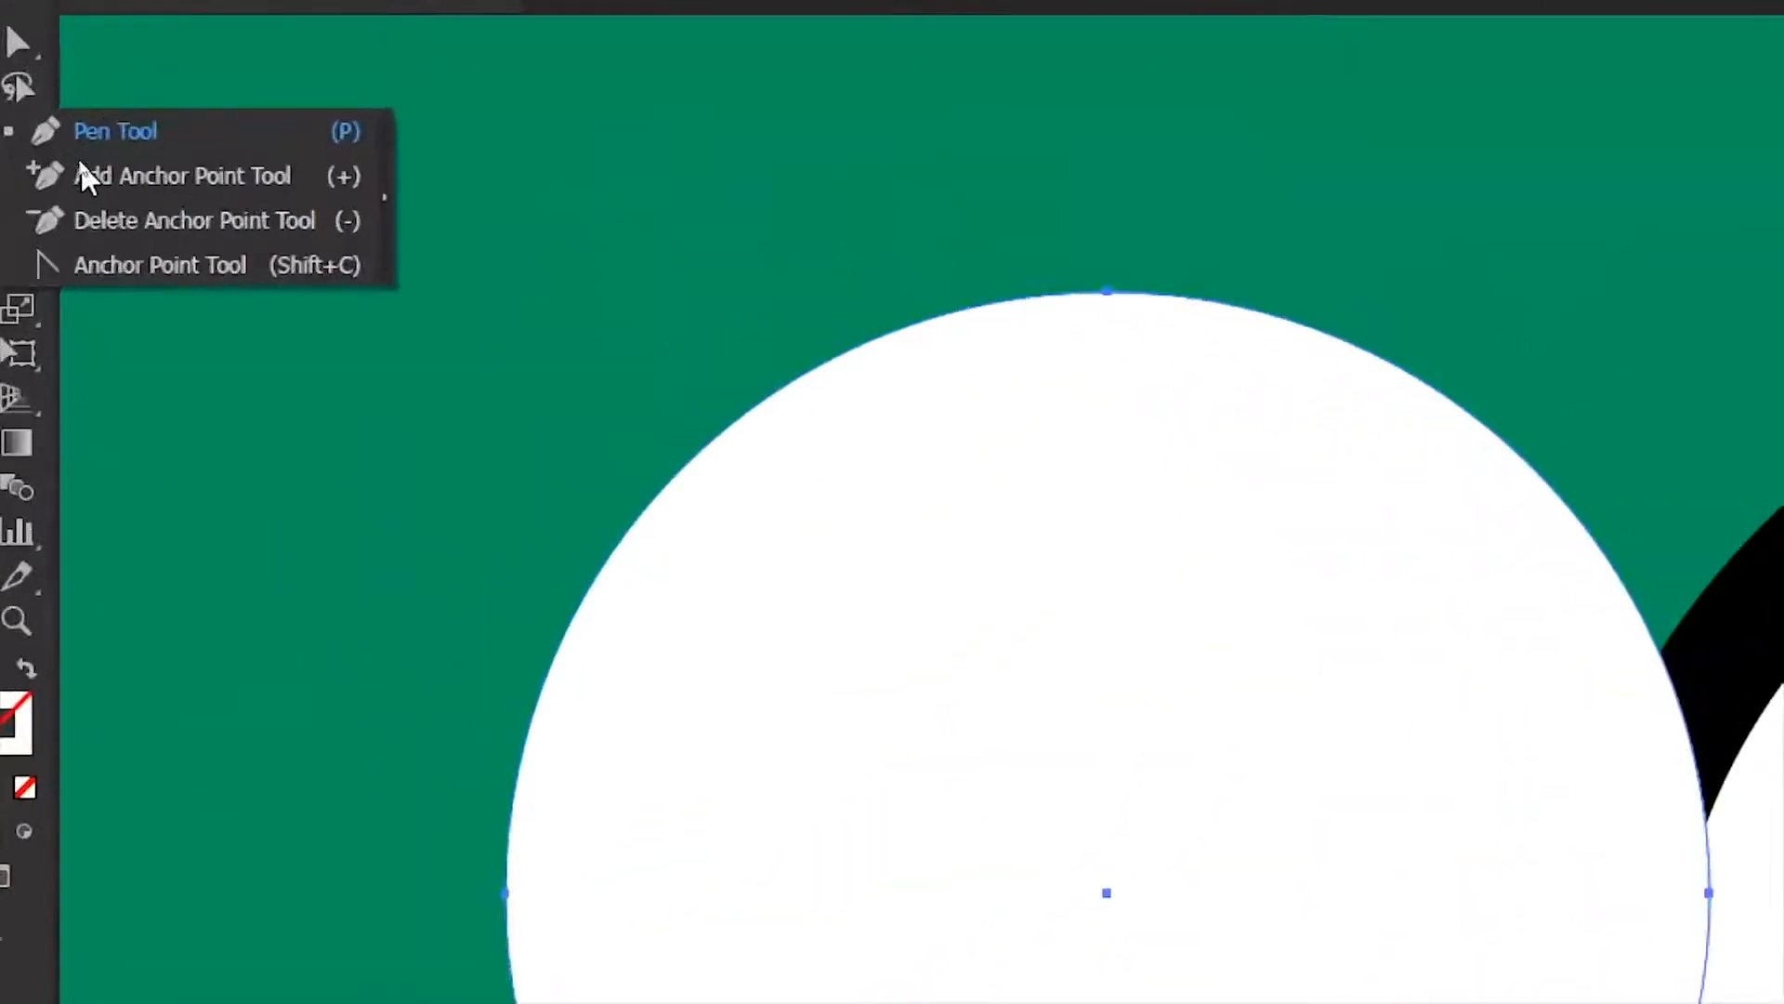
click(267, 179)
click(1506, 441)
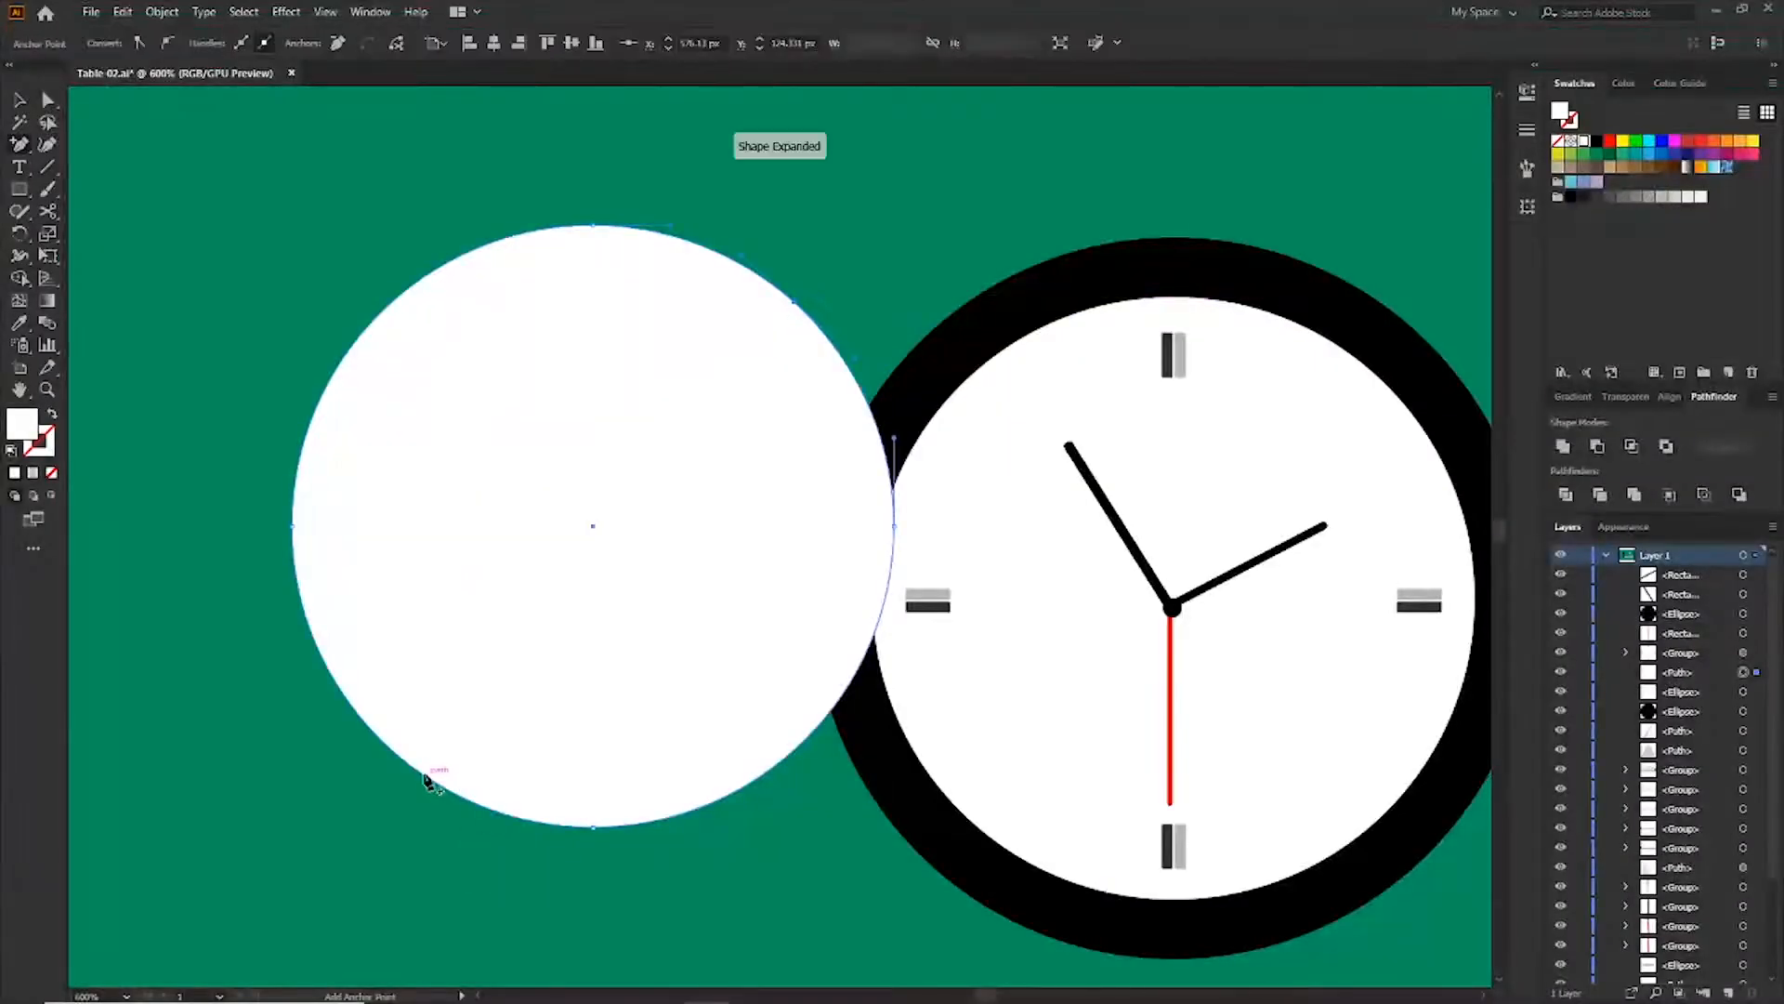
key(c)
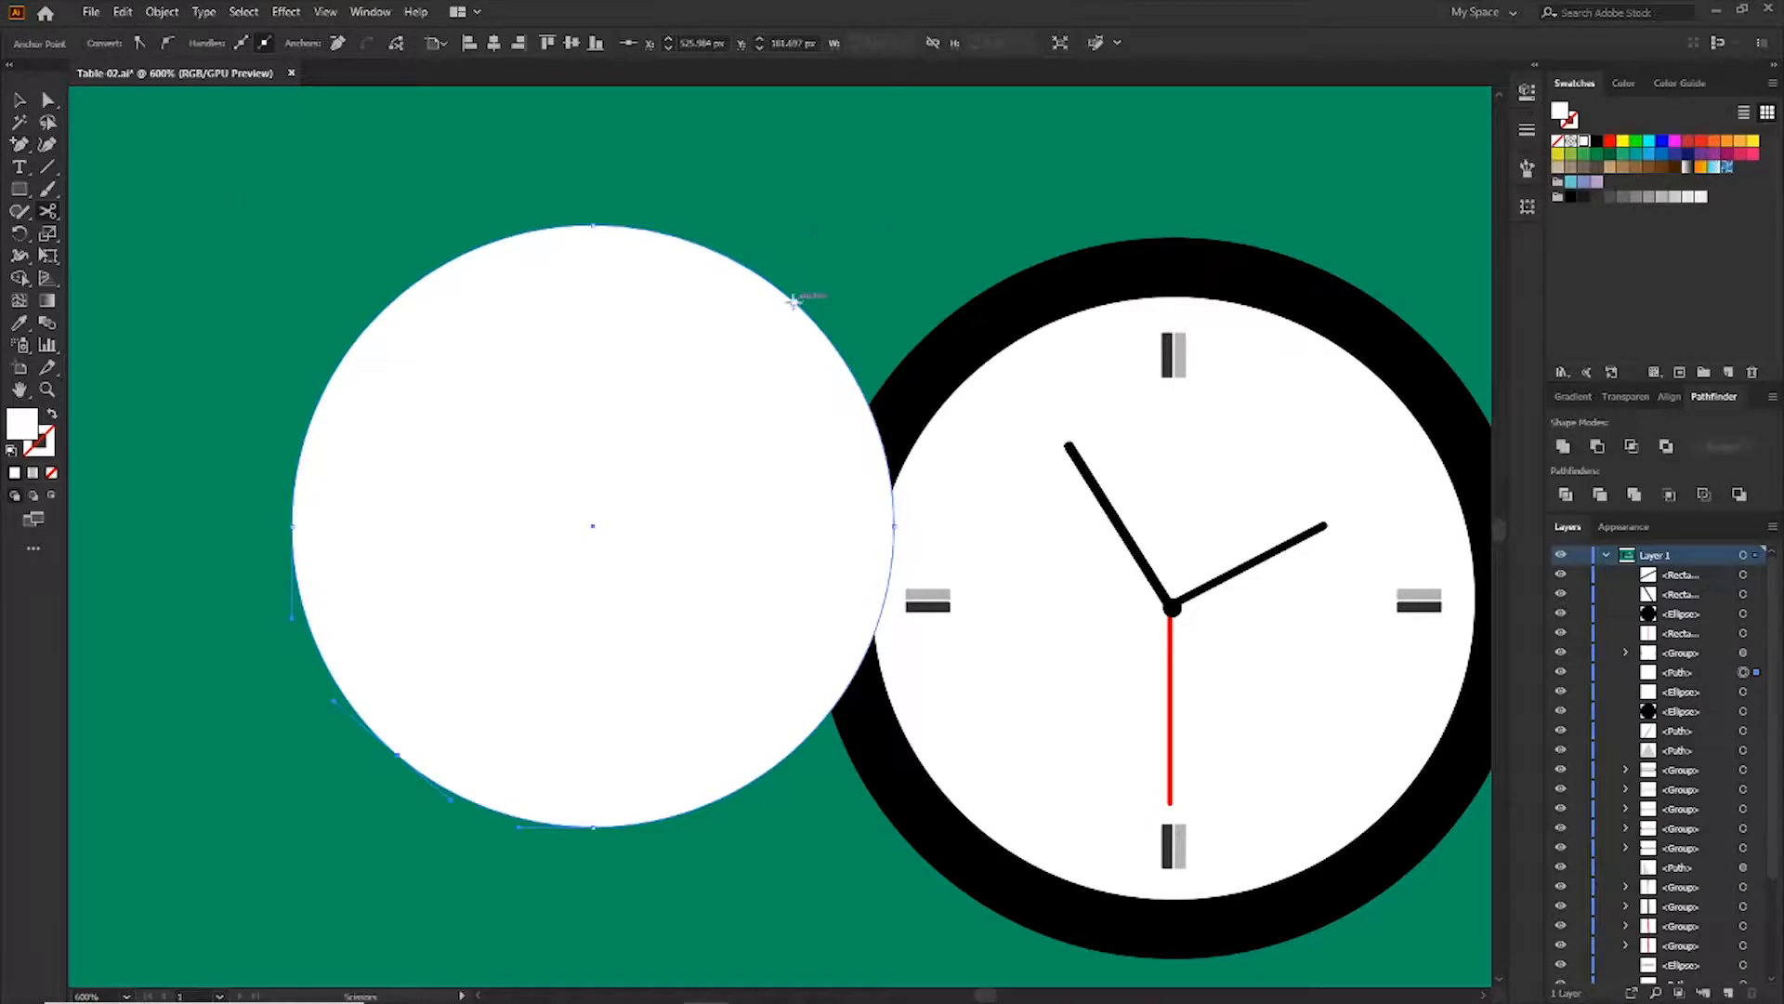
click(398, 754)
key(v)
click(608, 517)
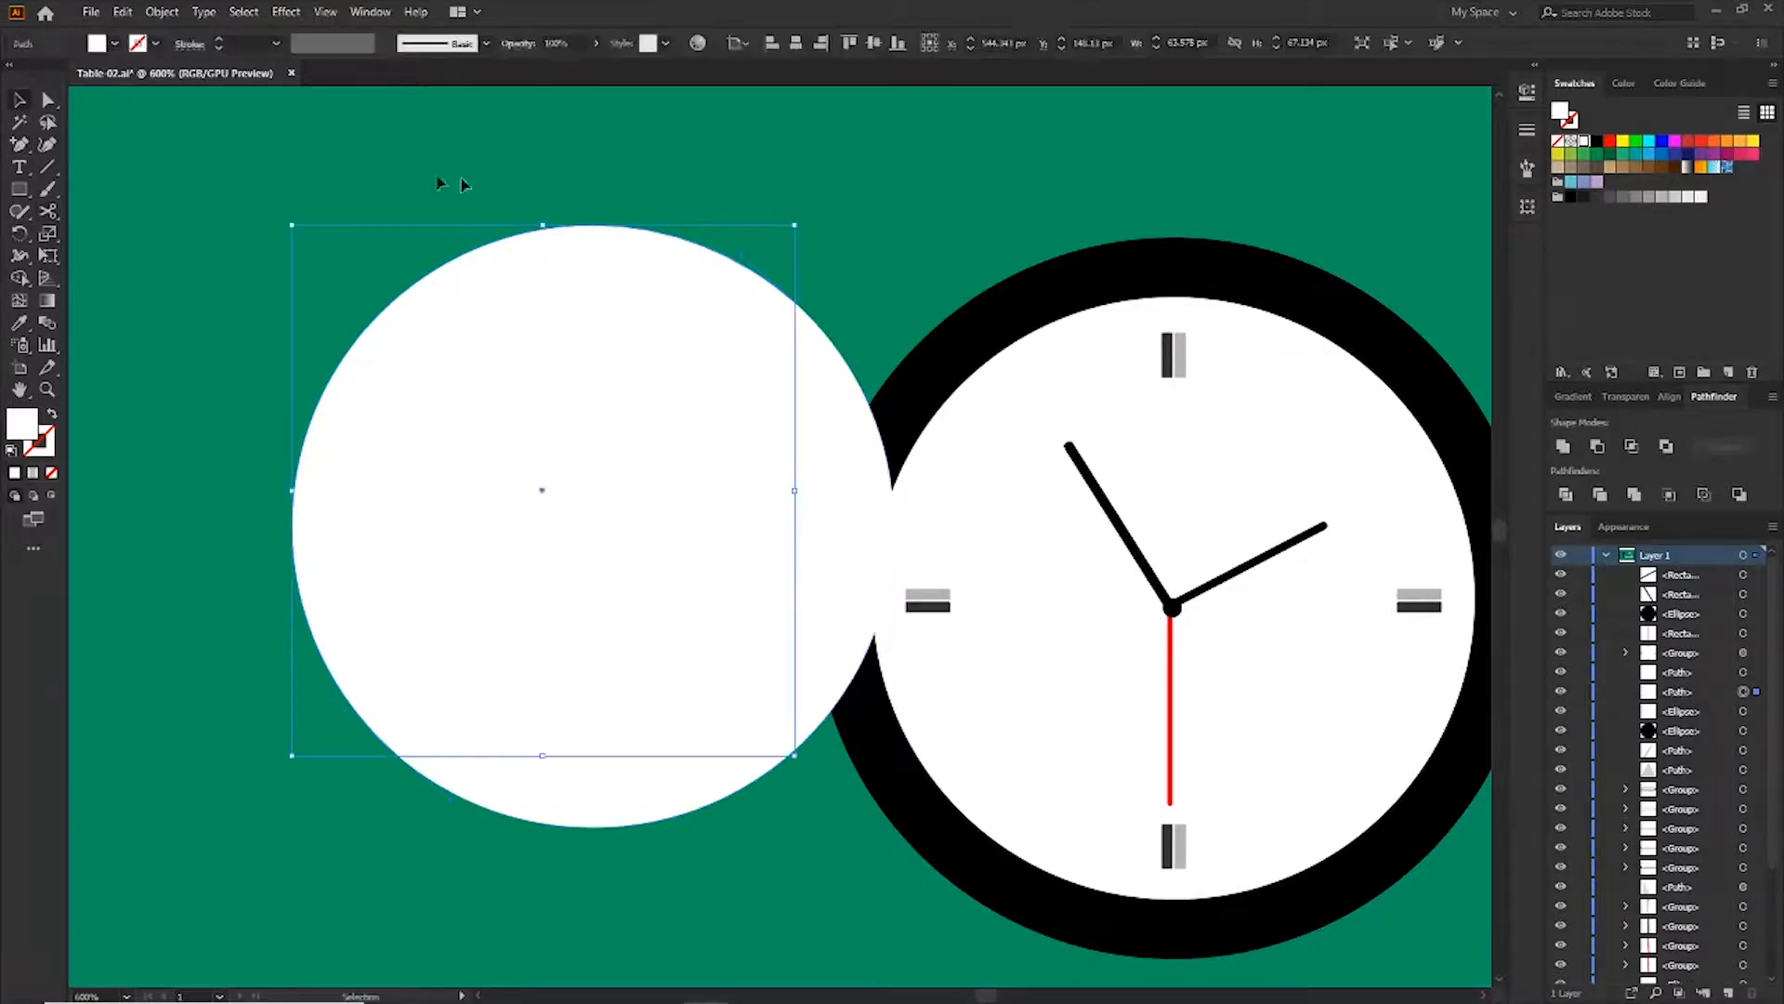
key(Delete)
Move the remaining piece onto the clock face and fill it light grey
drag(784, 617, 1373, 660)
click(1670, 171)
scroll(1147, 311, right, 3)
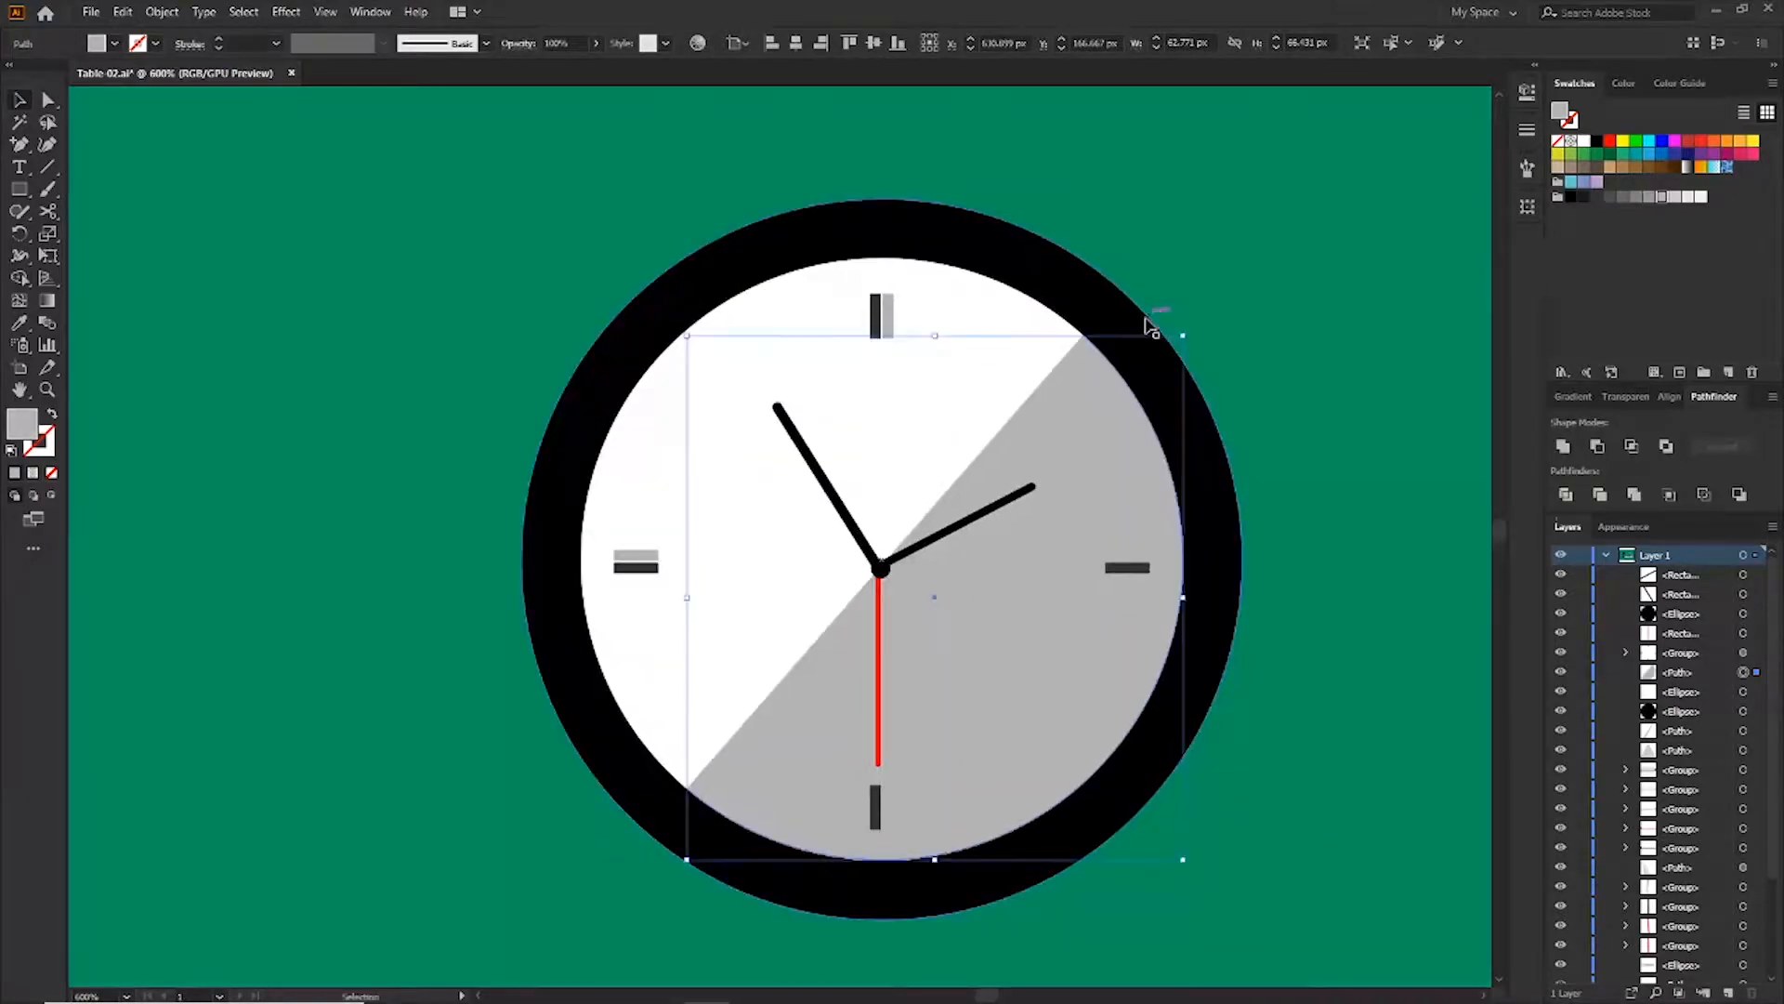
Draw a rectangle on the wall between the lamp and book stack and fill it green
drag(793, 493, 979, 595)
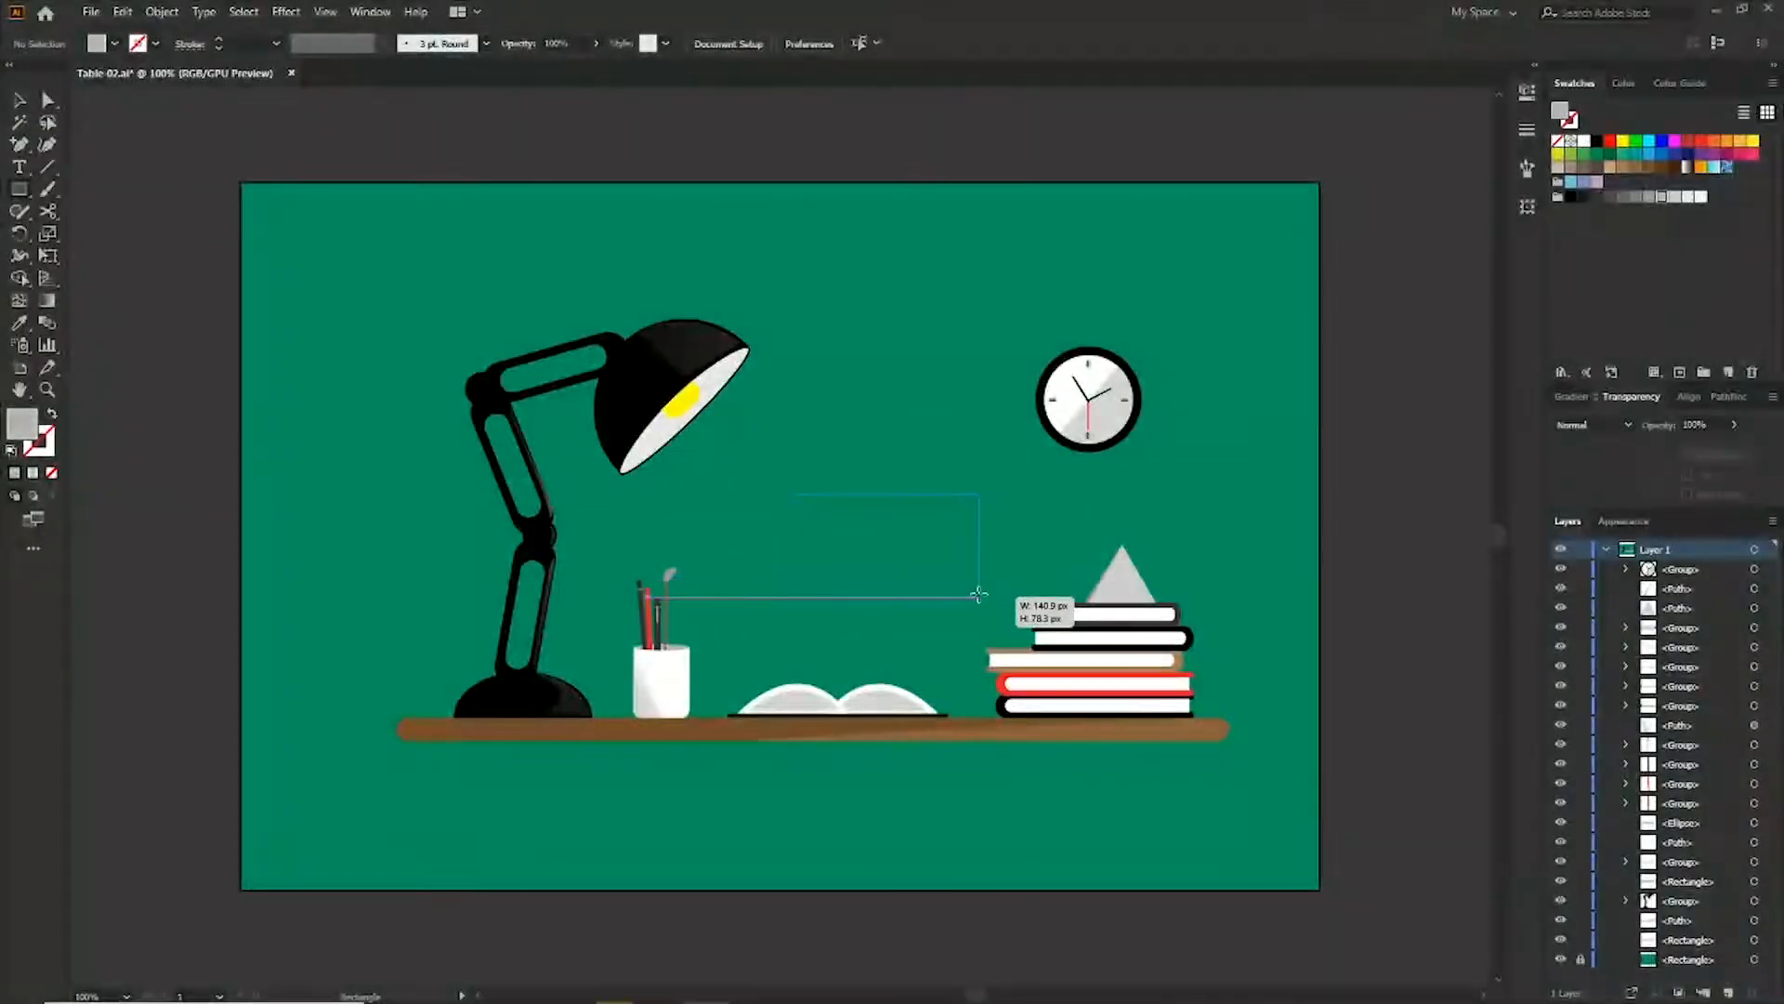
click(1626, 158)
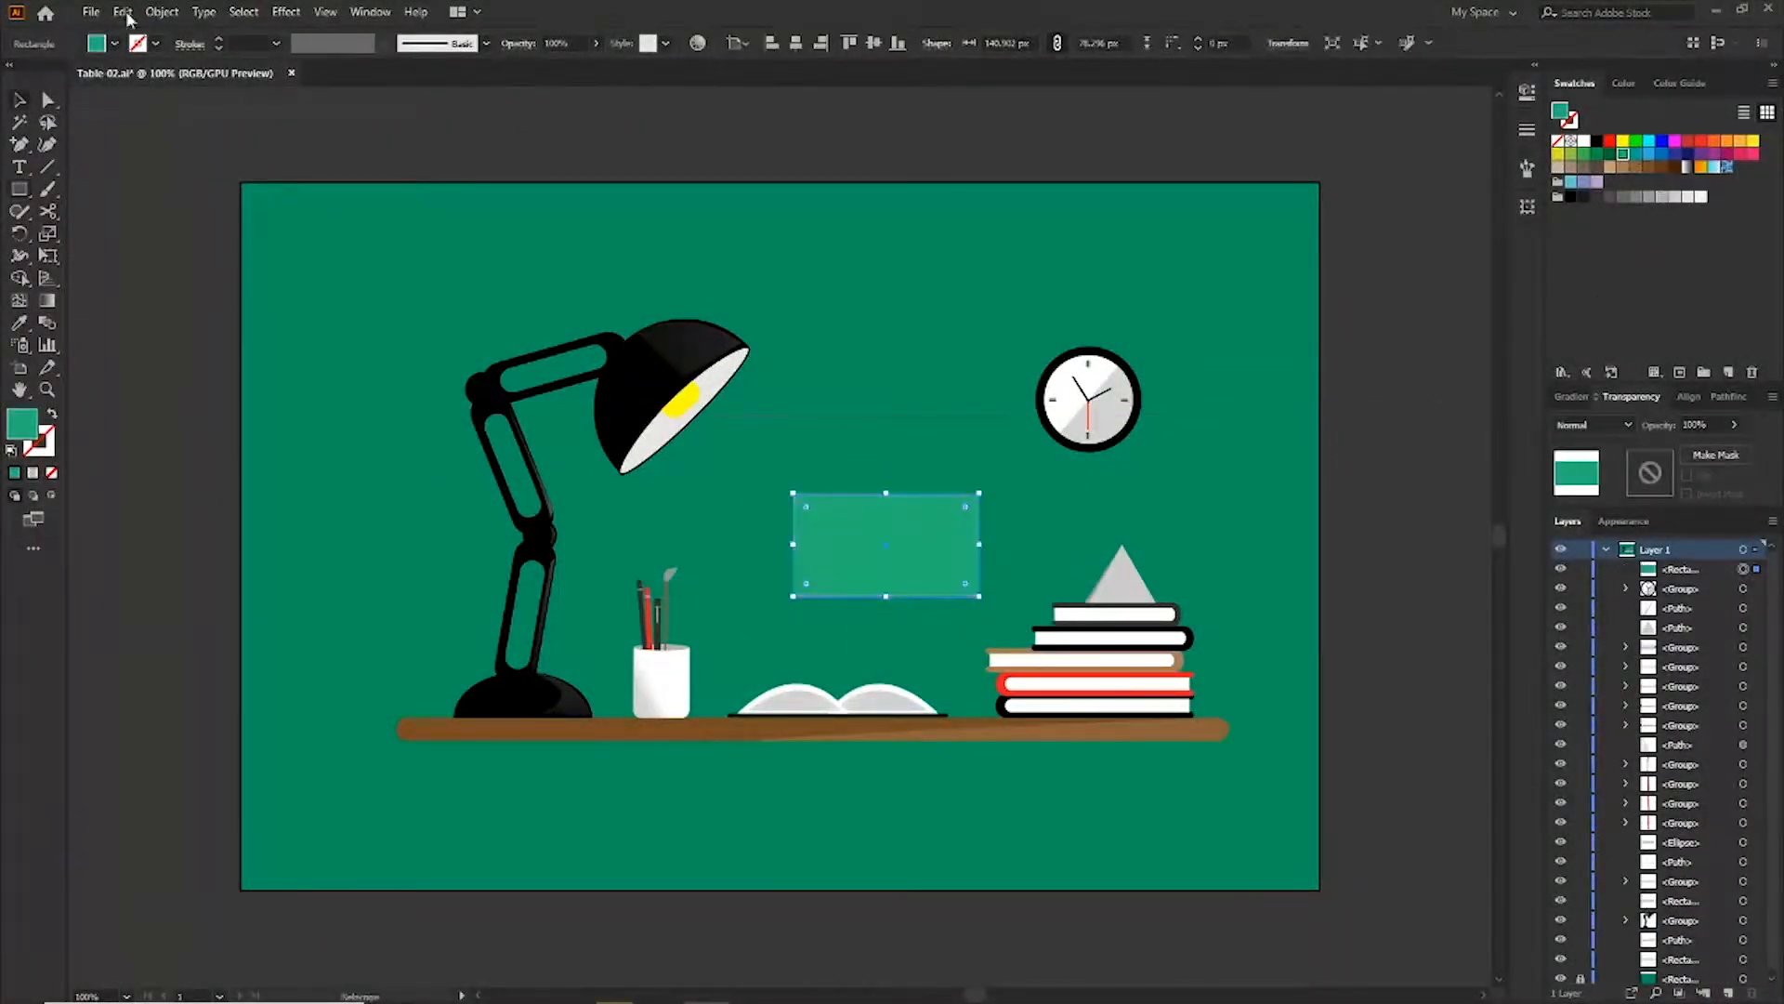
Paste a copy of the rectangle in front, shrink it slightly and fill it light grey
click(121, 12)
click(186, 103)
click(122, 11)
click(185, 162)
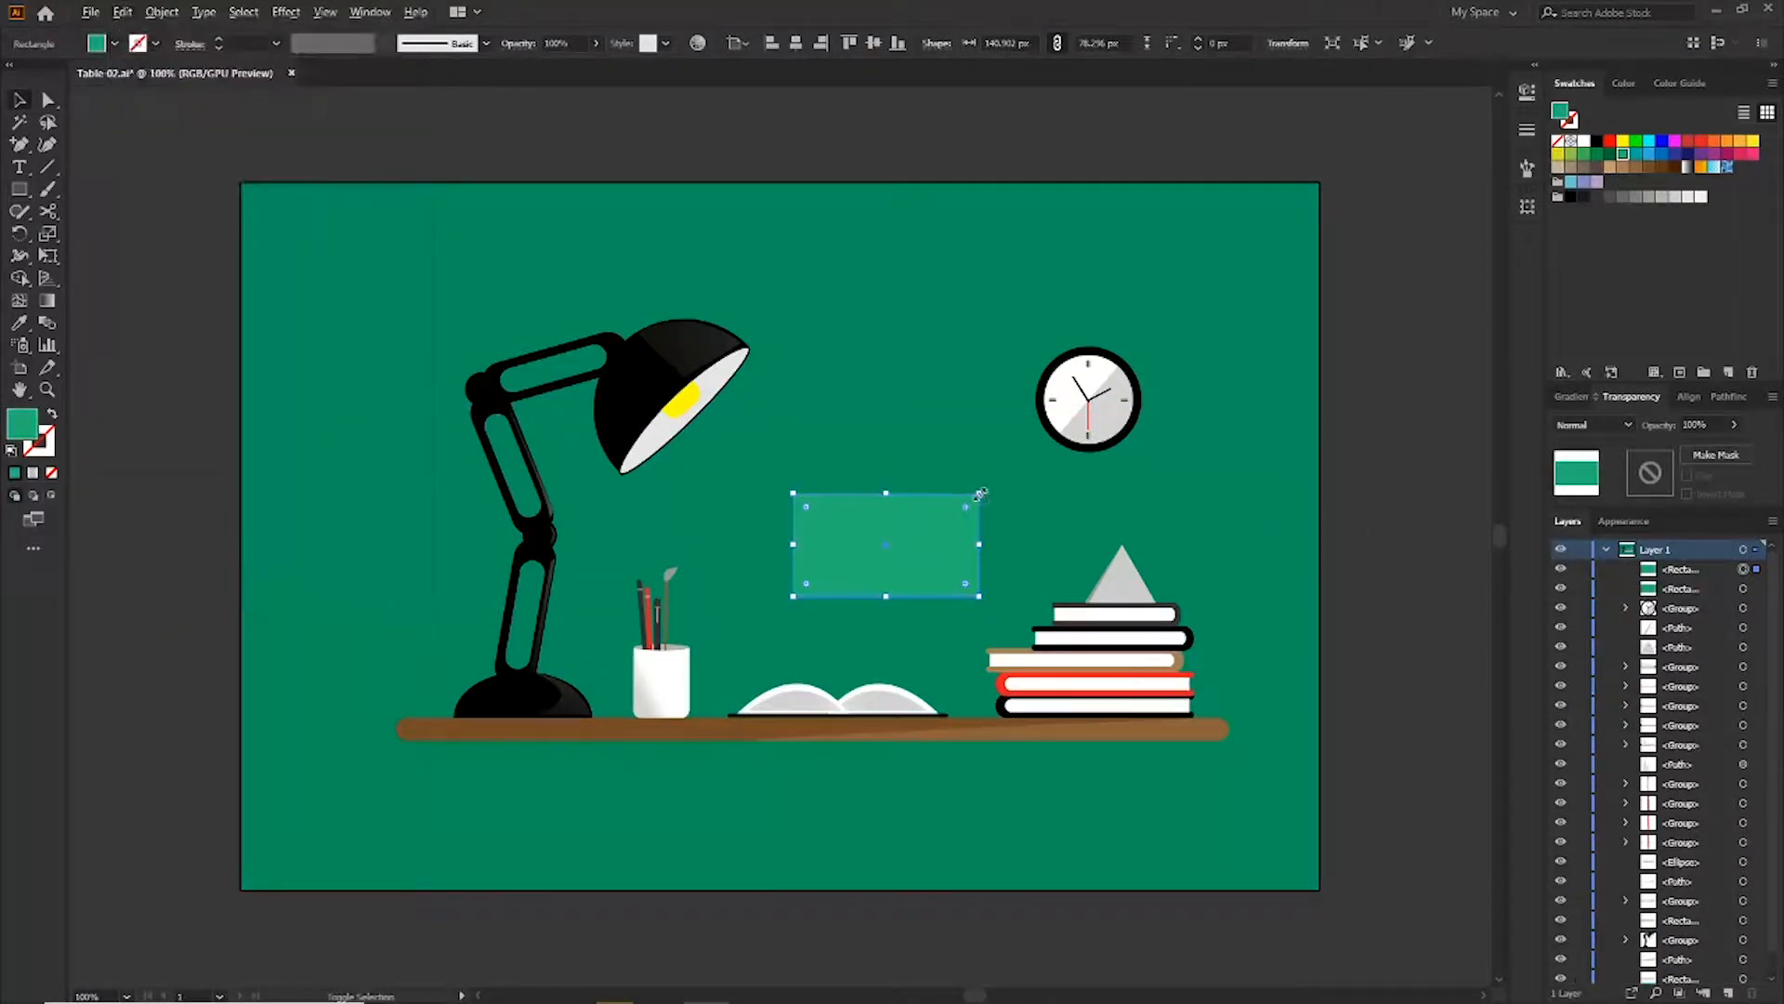
drag(978, 493, 969, 498)
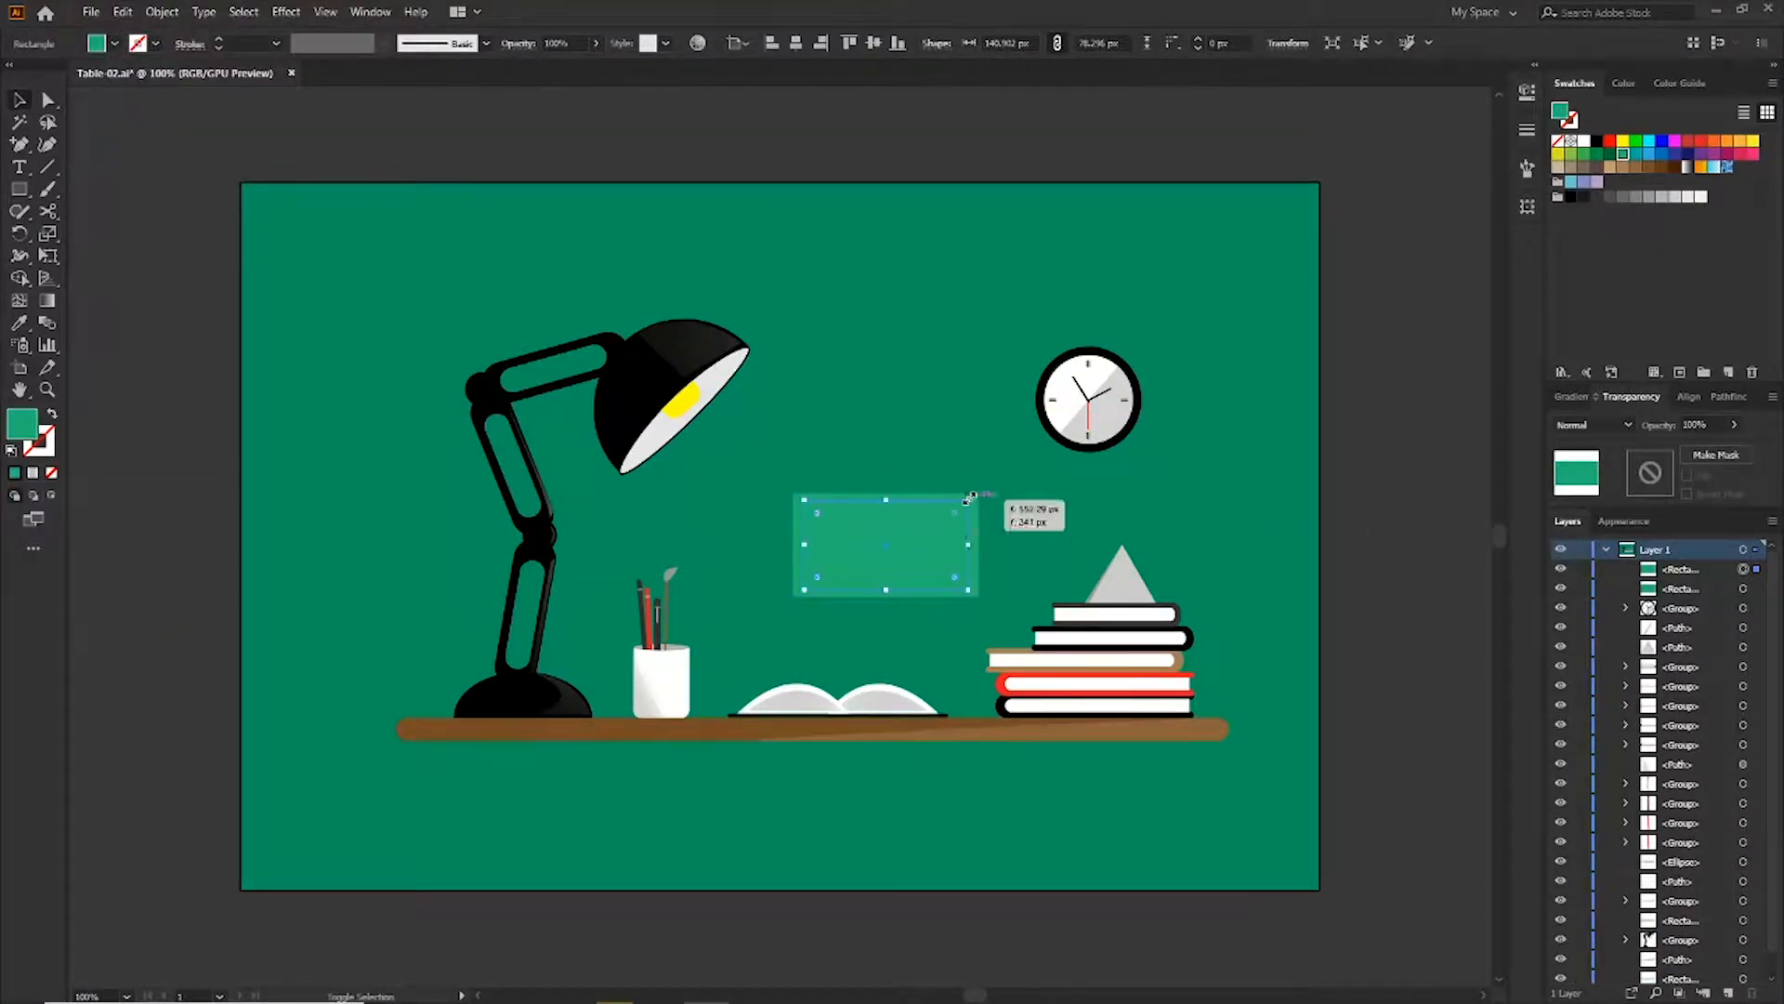
click(1700, 196)
click(1686, 197)
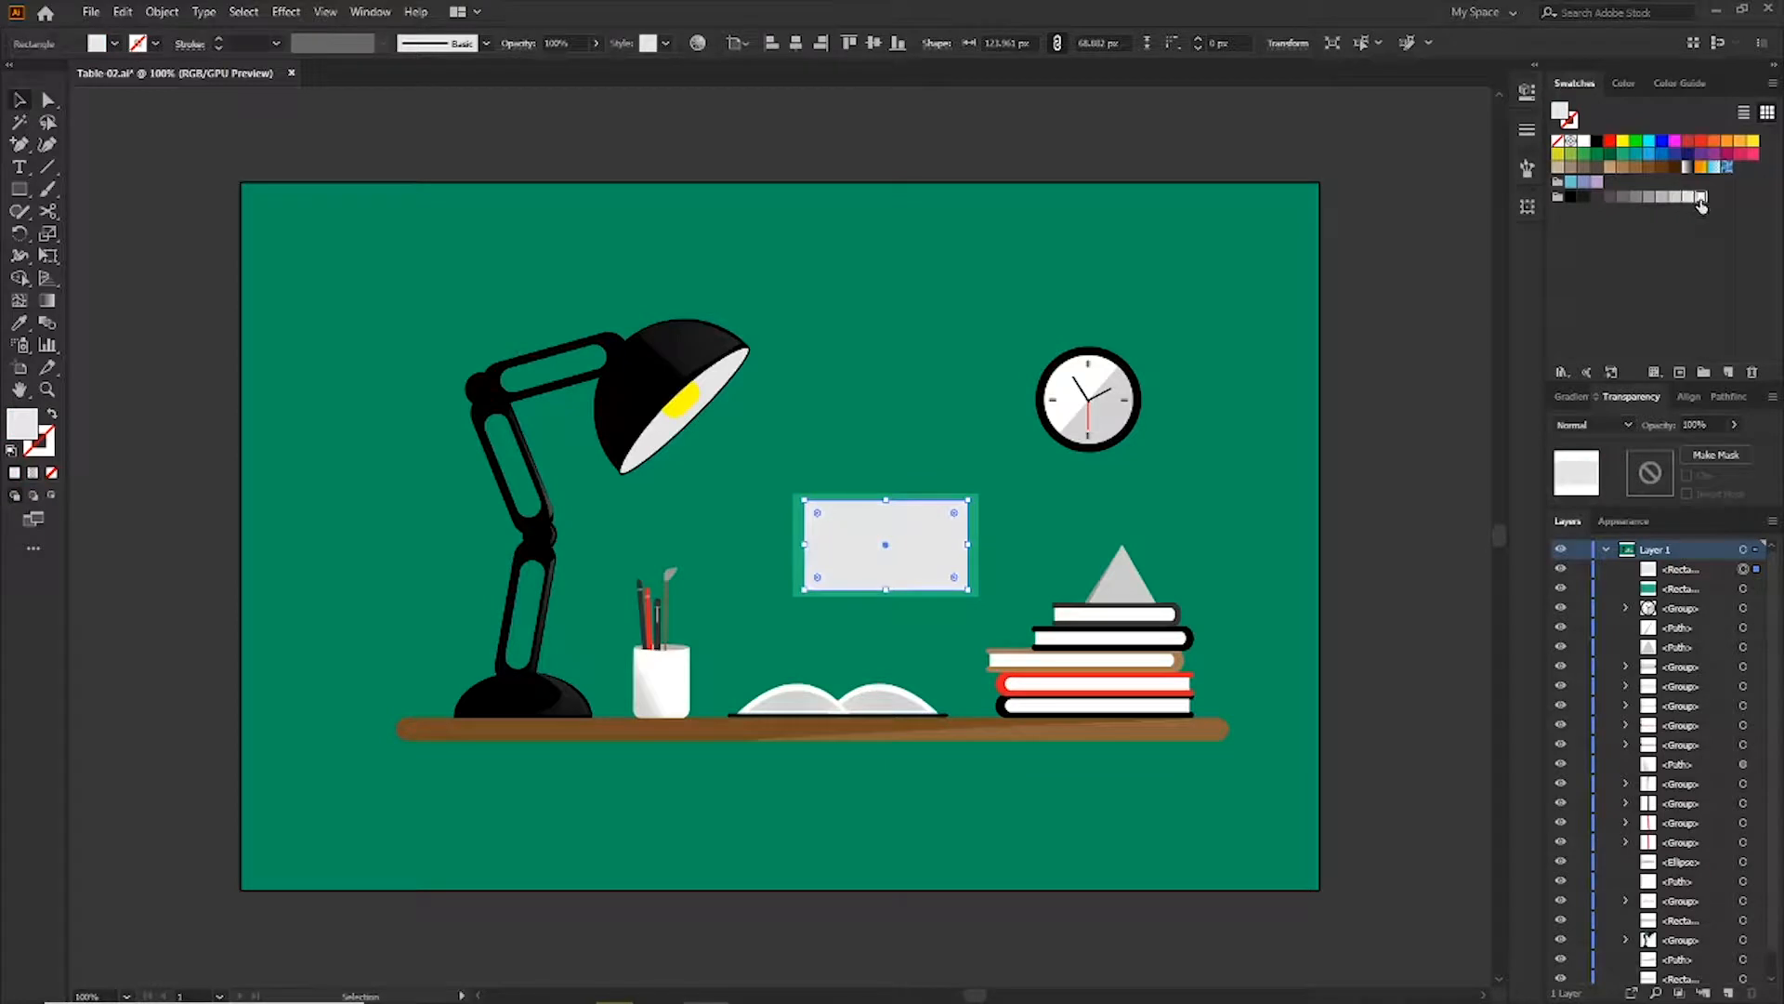
click(1699, 198)
Set the inner rectangle's opacity to 40%
click(1734, 424)
drag(1714, 452, 1700, 453)
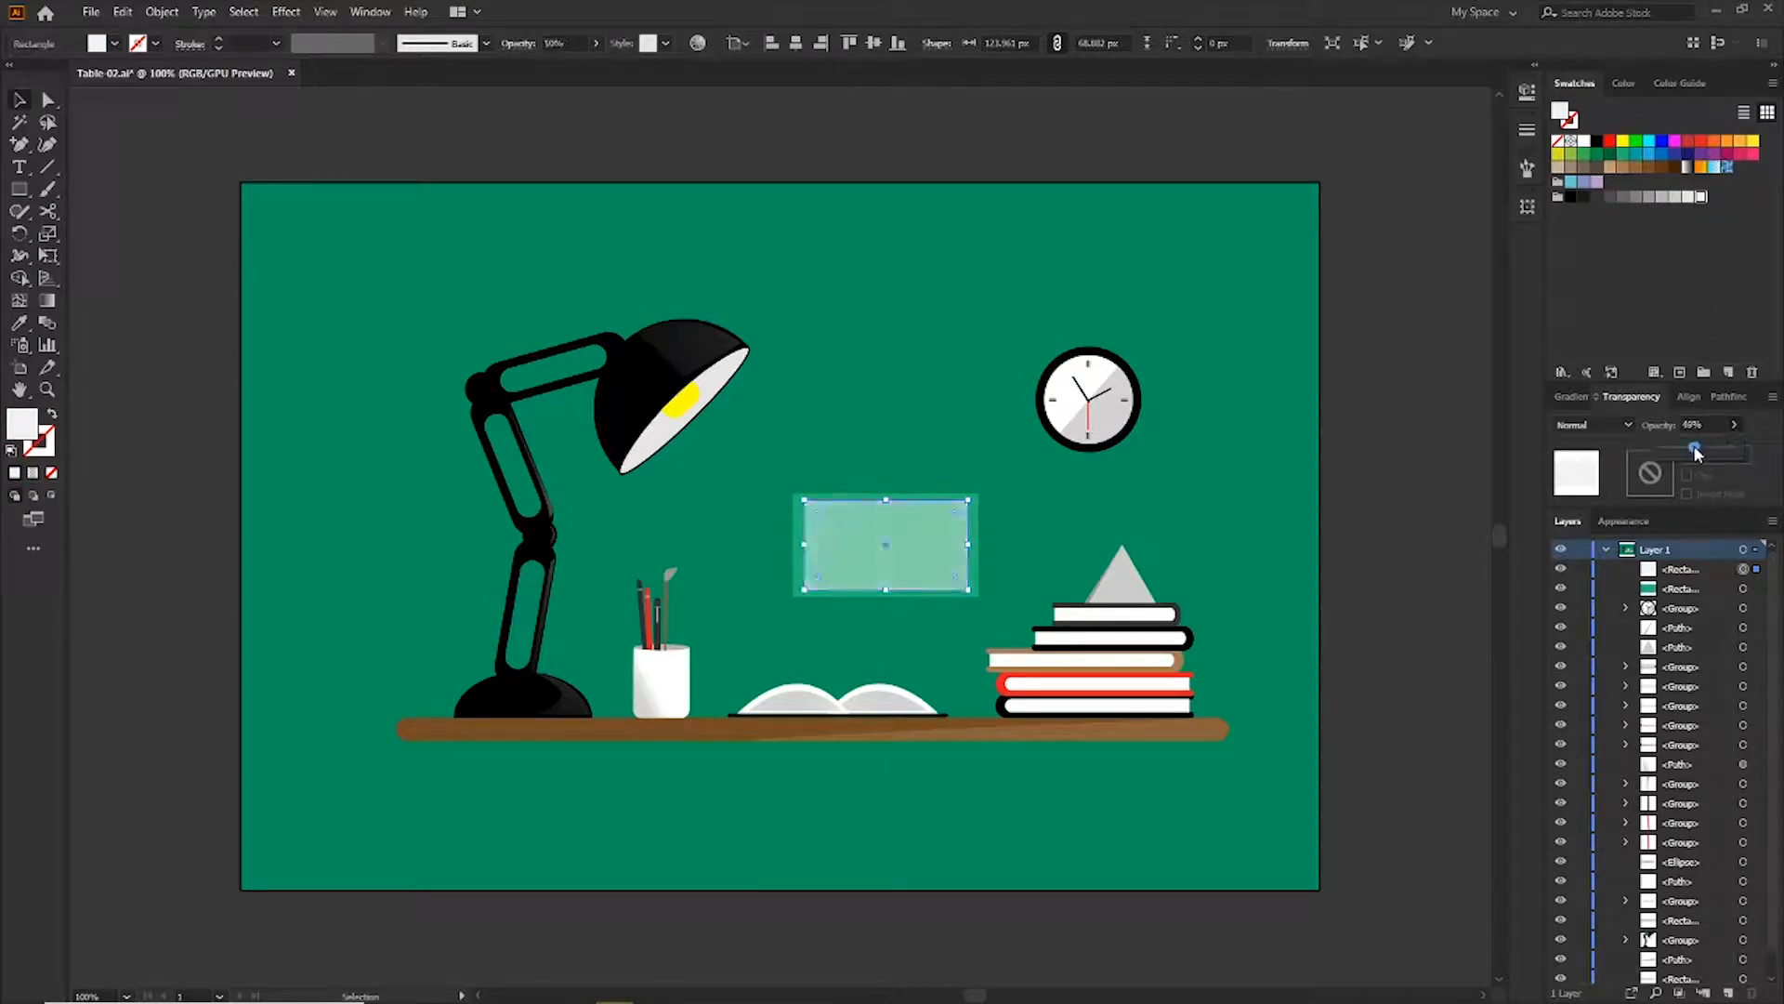
click(1030, 499)
click(950, 551)
Set the stroke colour to the green swatch
click(43, 450)
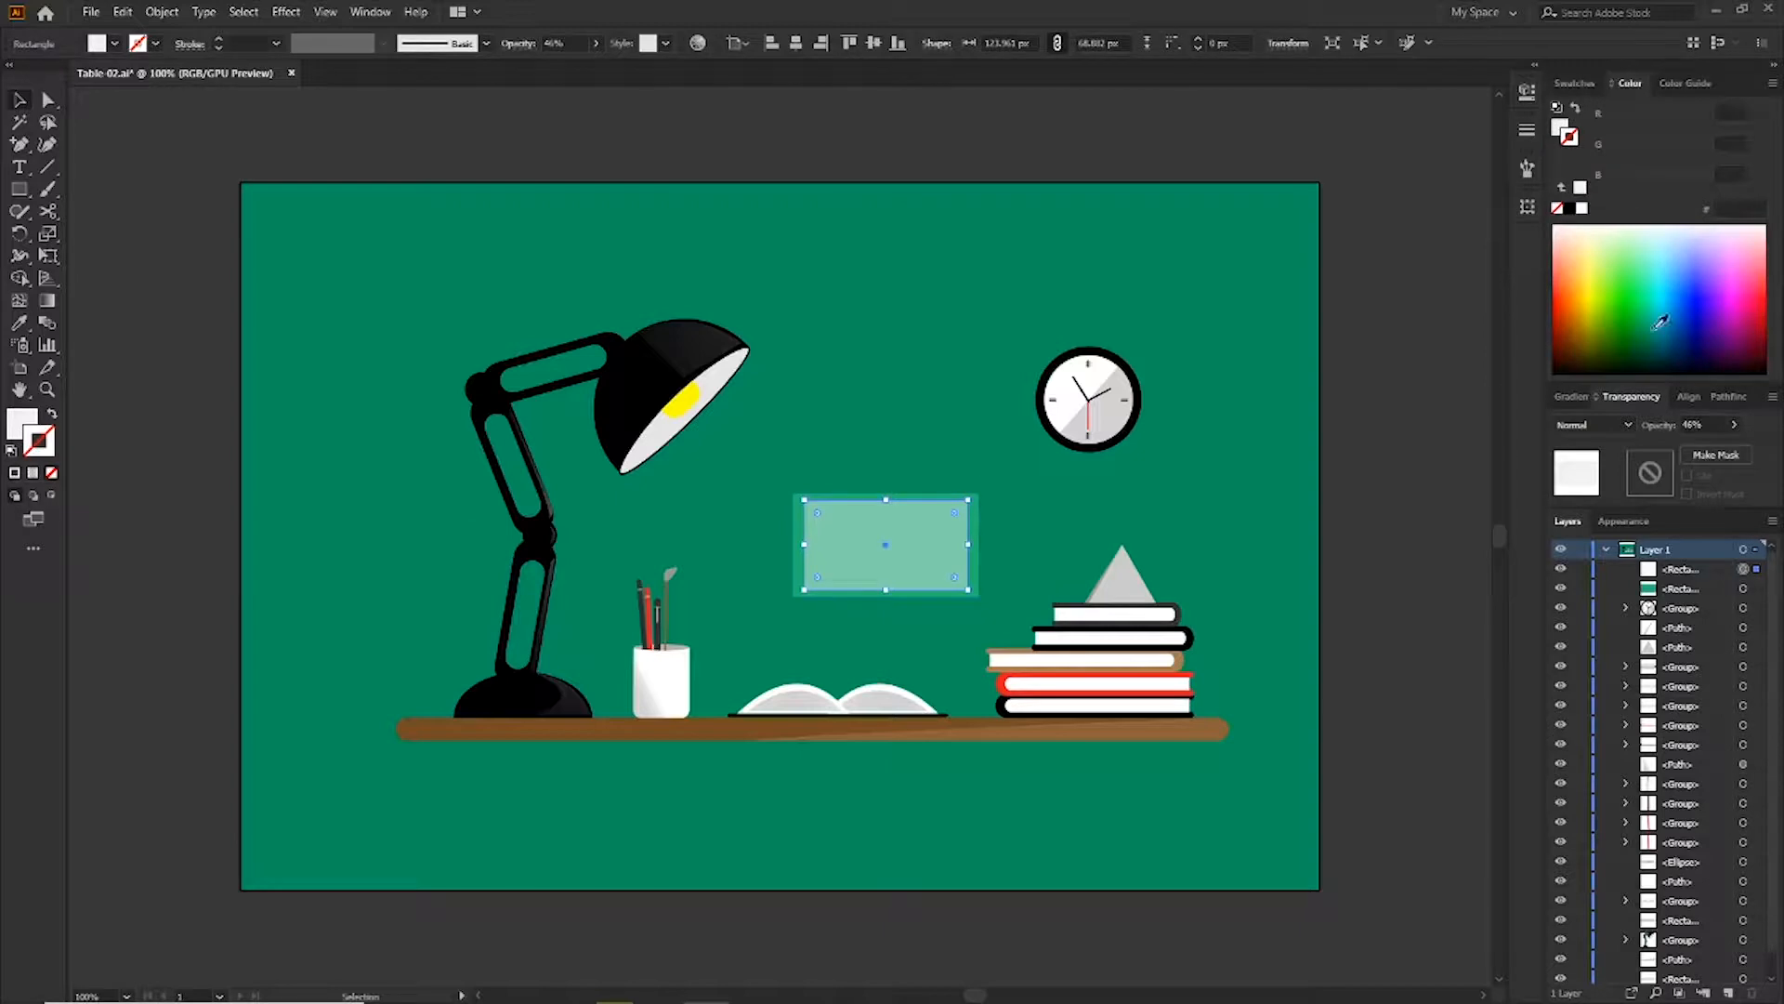
click(1573, 84)
click(1623, 156)
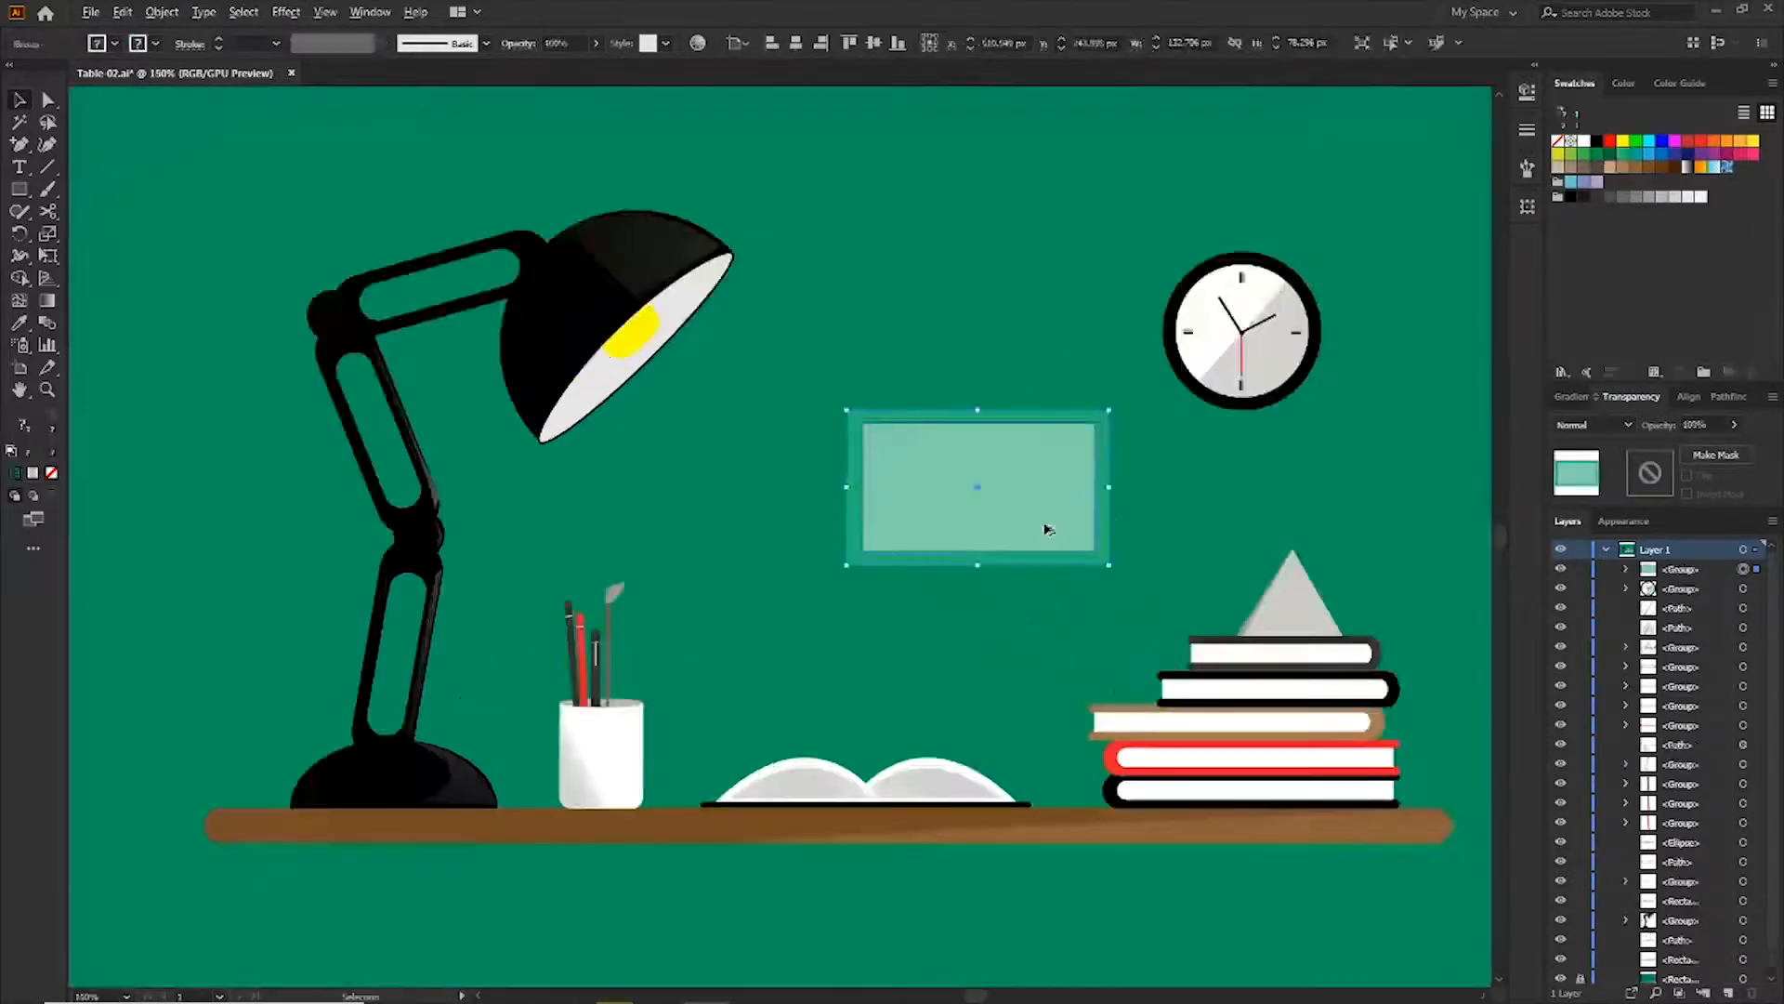
Duplicate the picture frame and place a smaller copy below and to the left
drag(1043, 522, 906, 636)
drag(973, 523, 906, 618)
click(904, 627)
click(992, 480)
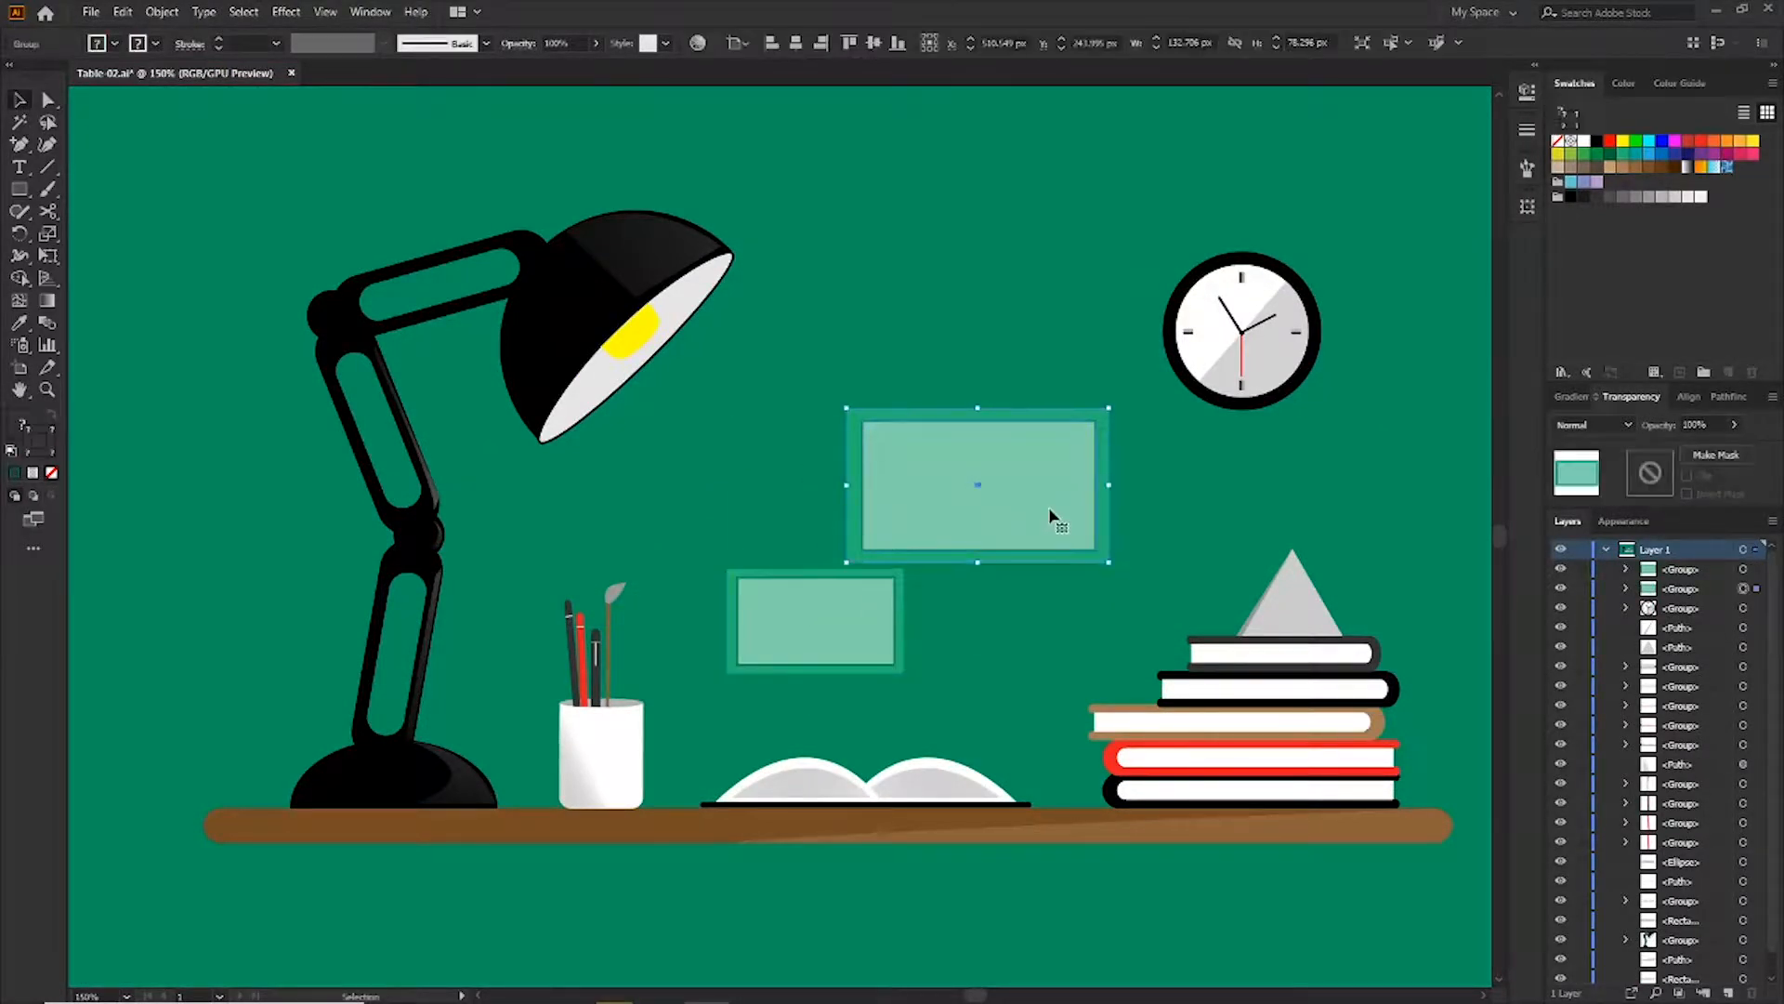
Duplicate the frame up toward the lamp, shrink it and send it to the back
drag(1062, 527, 866, 372)
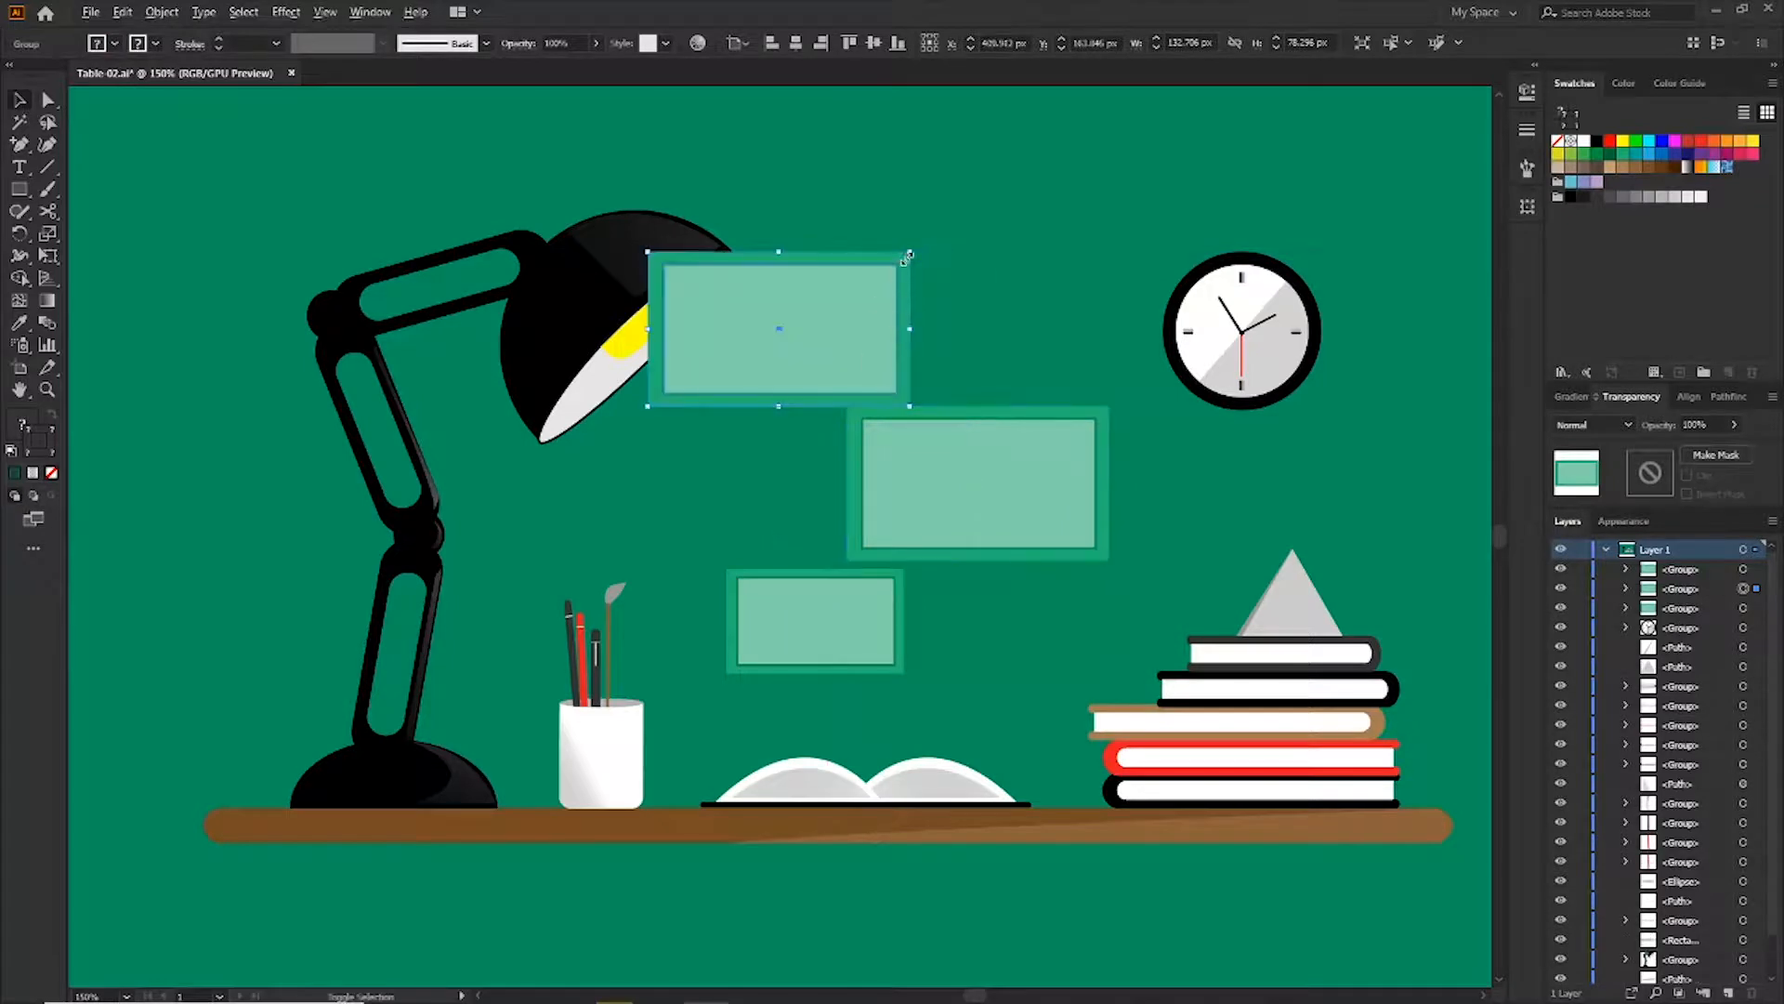
drag(908, 251, 862, 330)
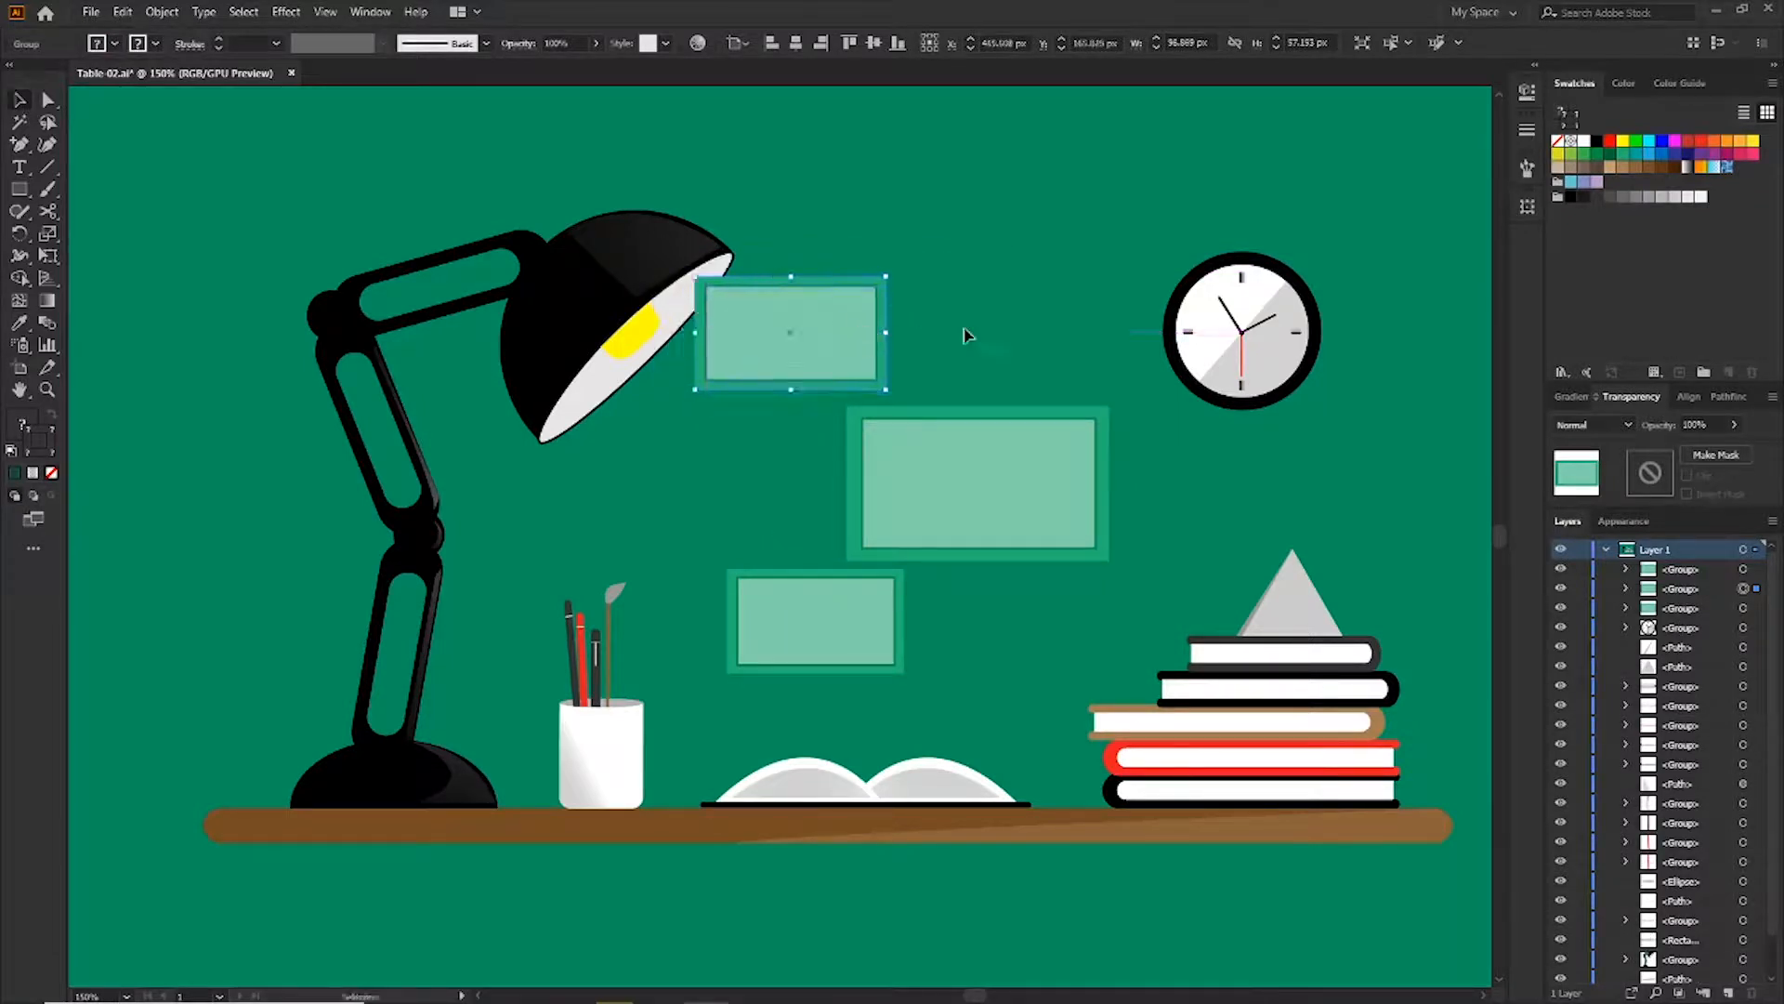
key(ctrl+shift+bracketleft)
Rearrange the three picture frames on the wall
key(ctrl+minus)
key(ctrl+minus)
click(899, 448)
click(799, 456)
drag(745, 474, 818, 461)
click(881, 387)
click(906, 526)
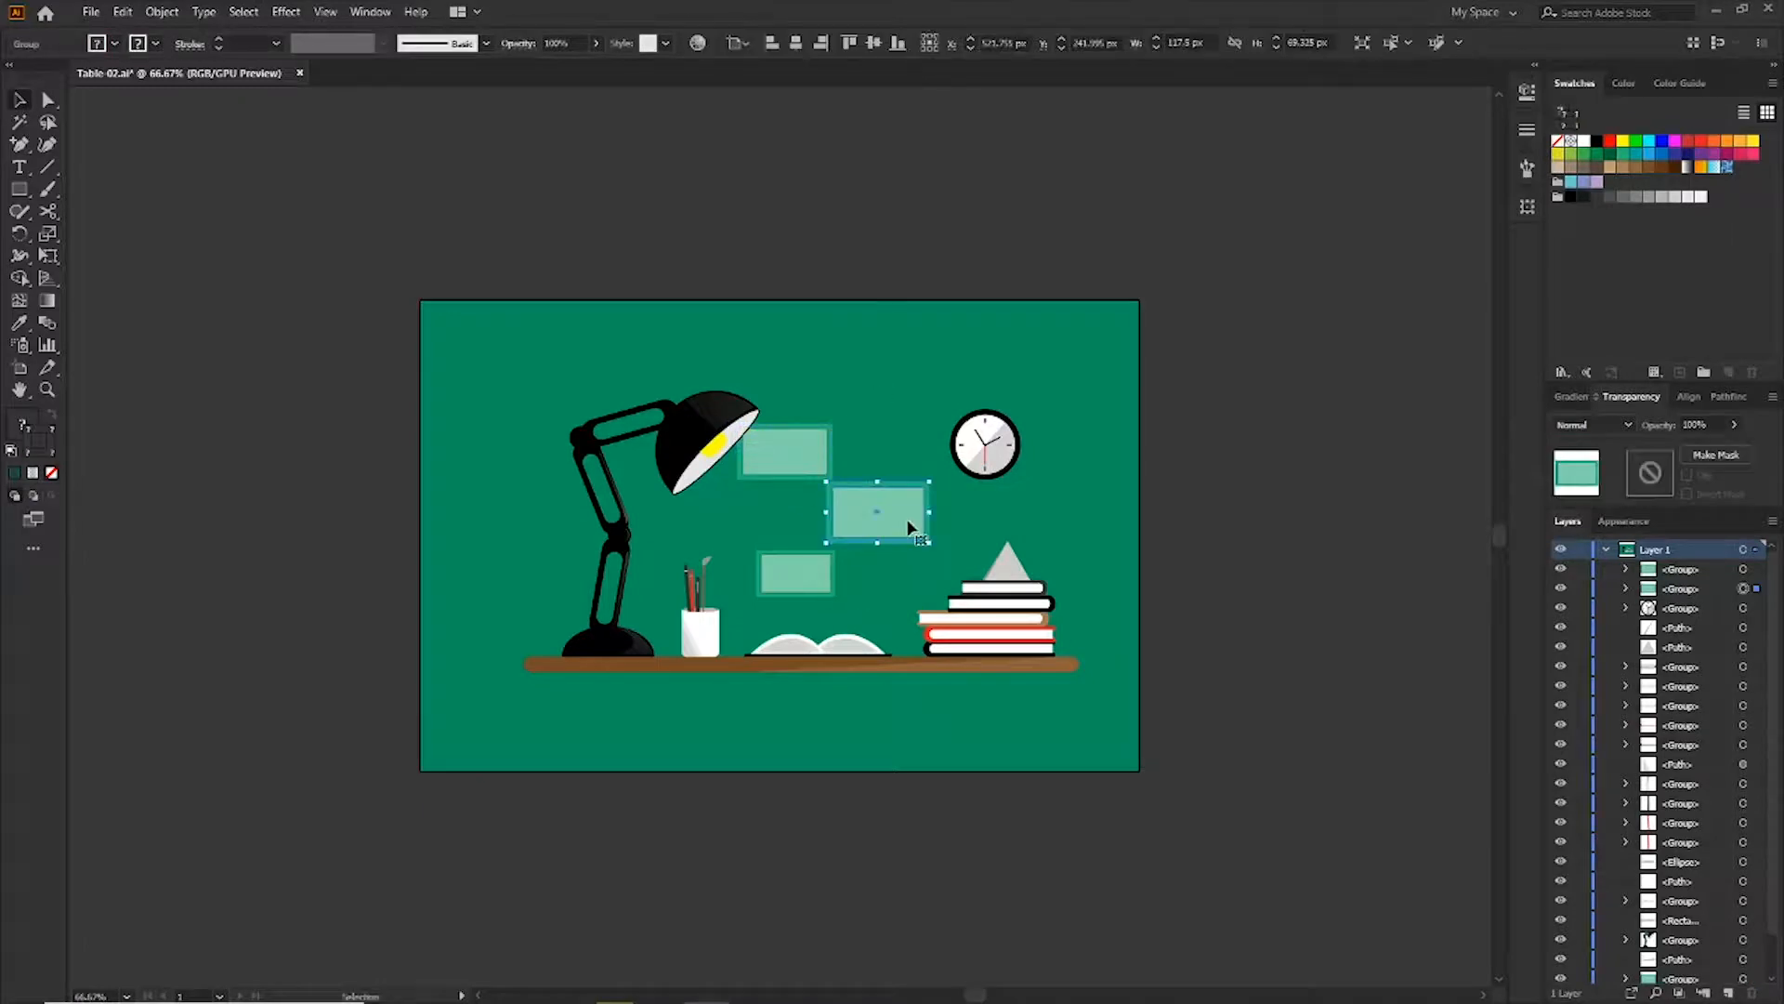
click(914, 460)
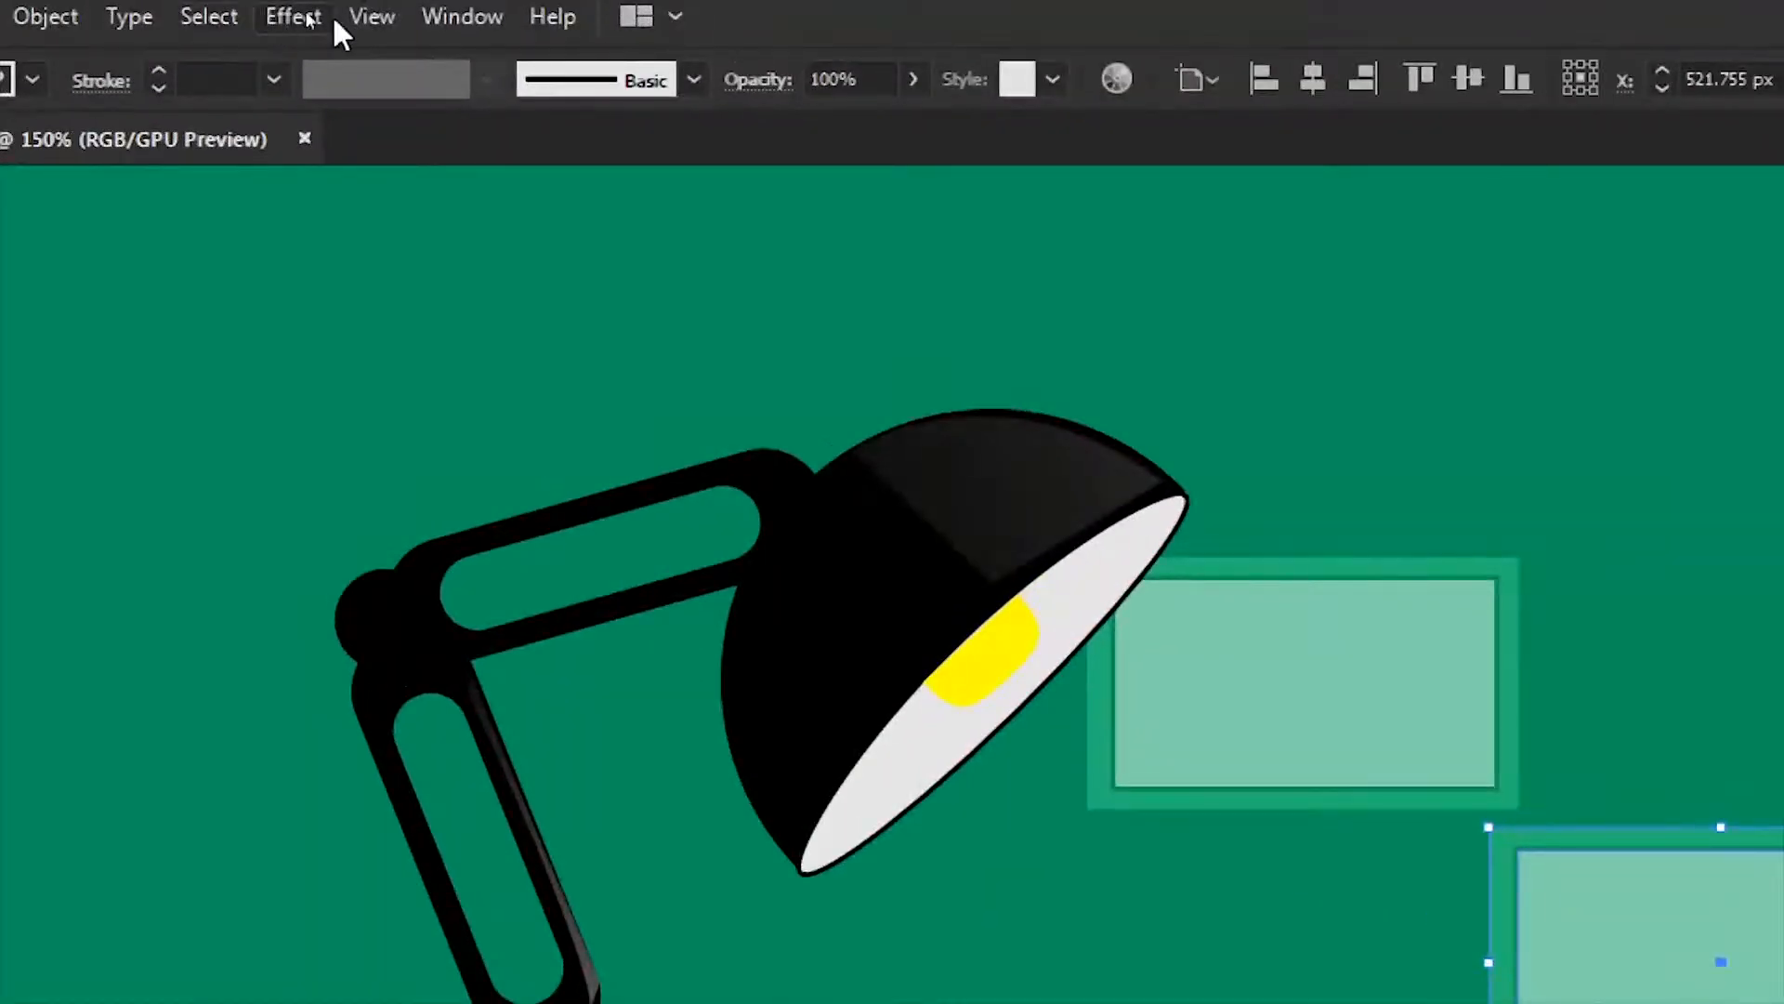
Apply a Drop Shadow effect to the middle picture frame
click(307, 16)
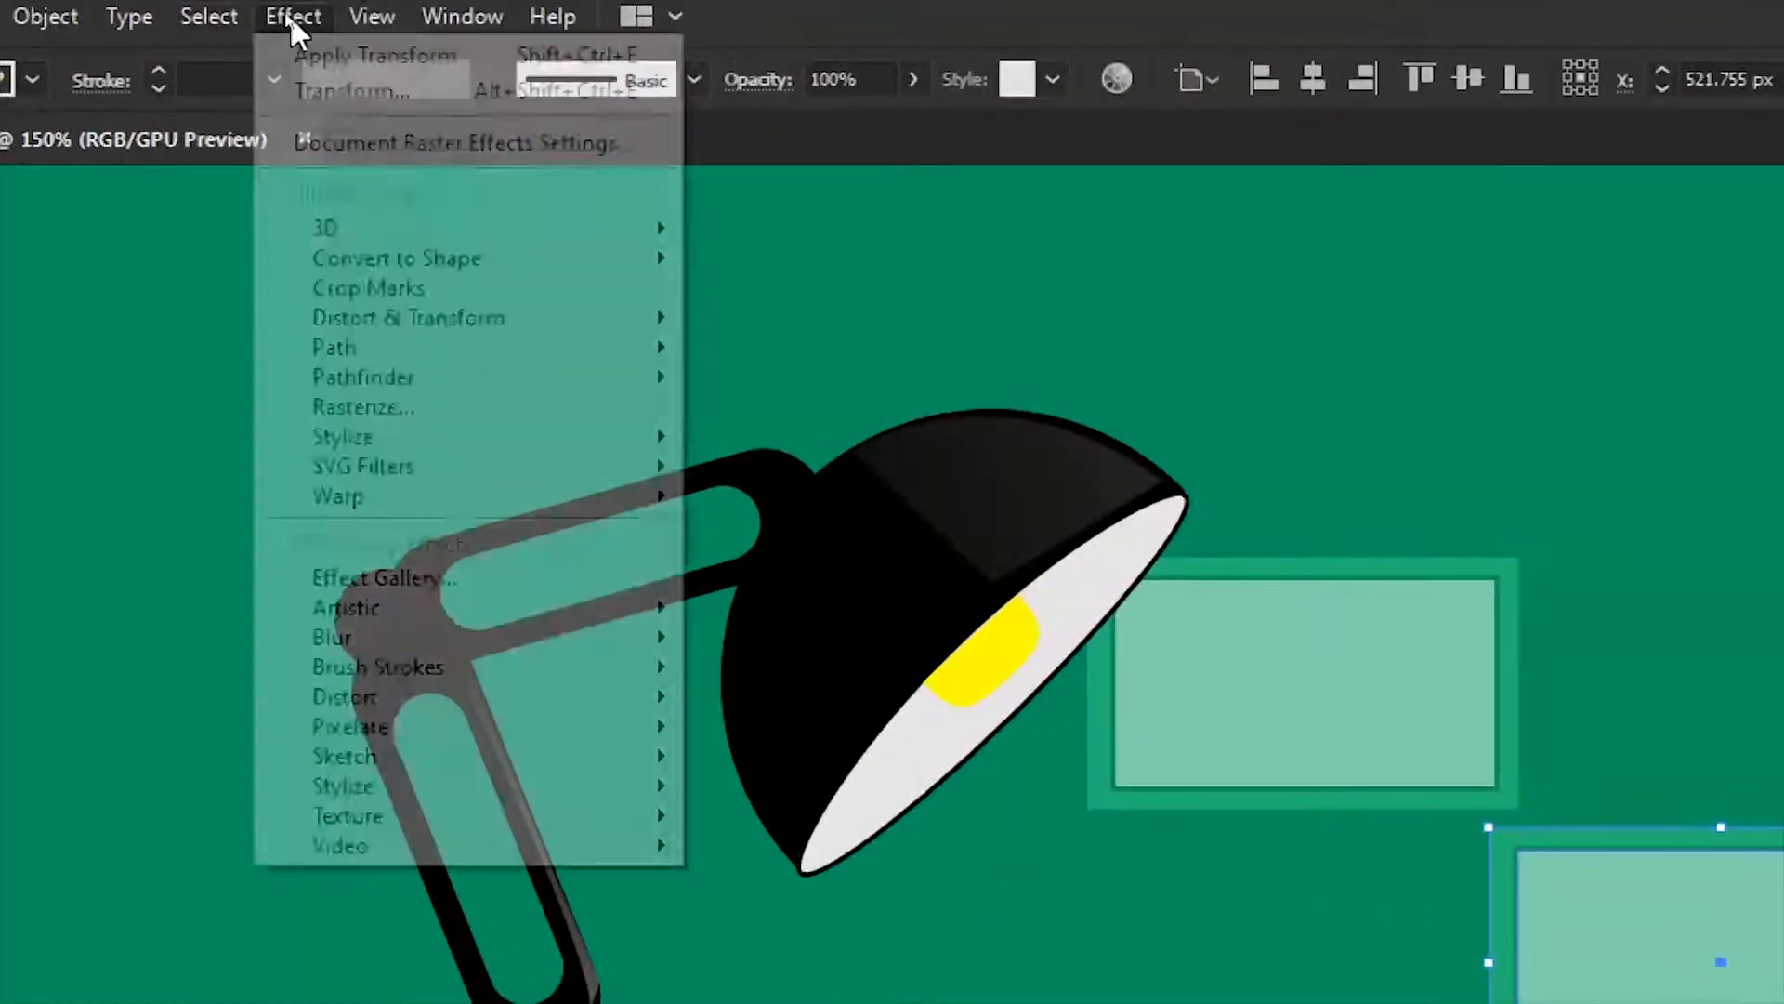
mouse_move(610, 437)
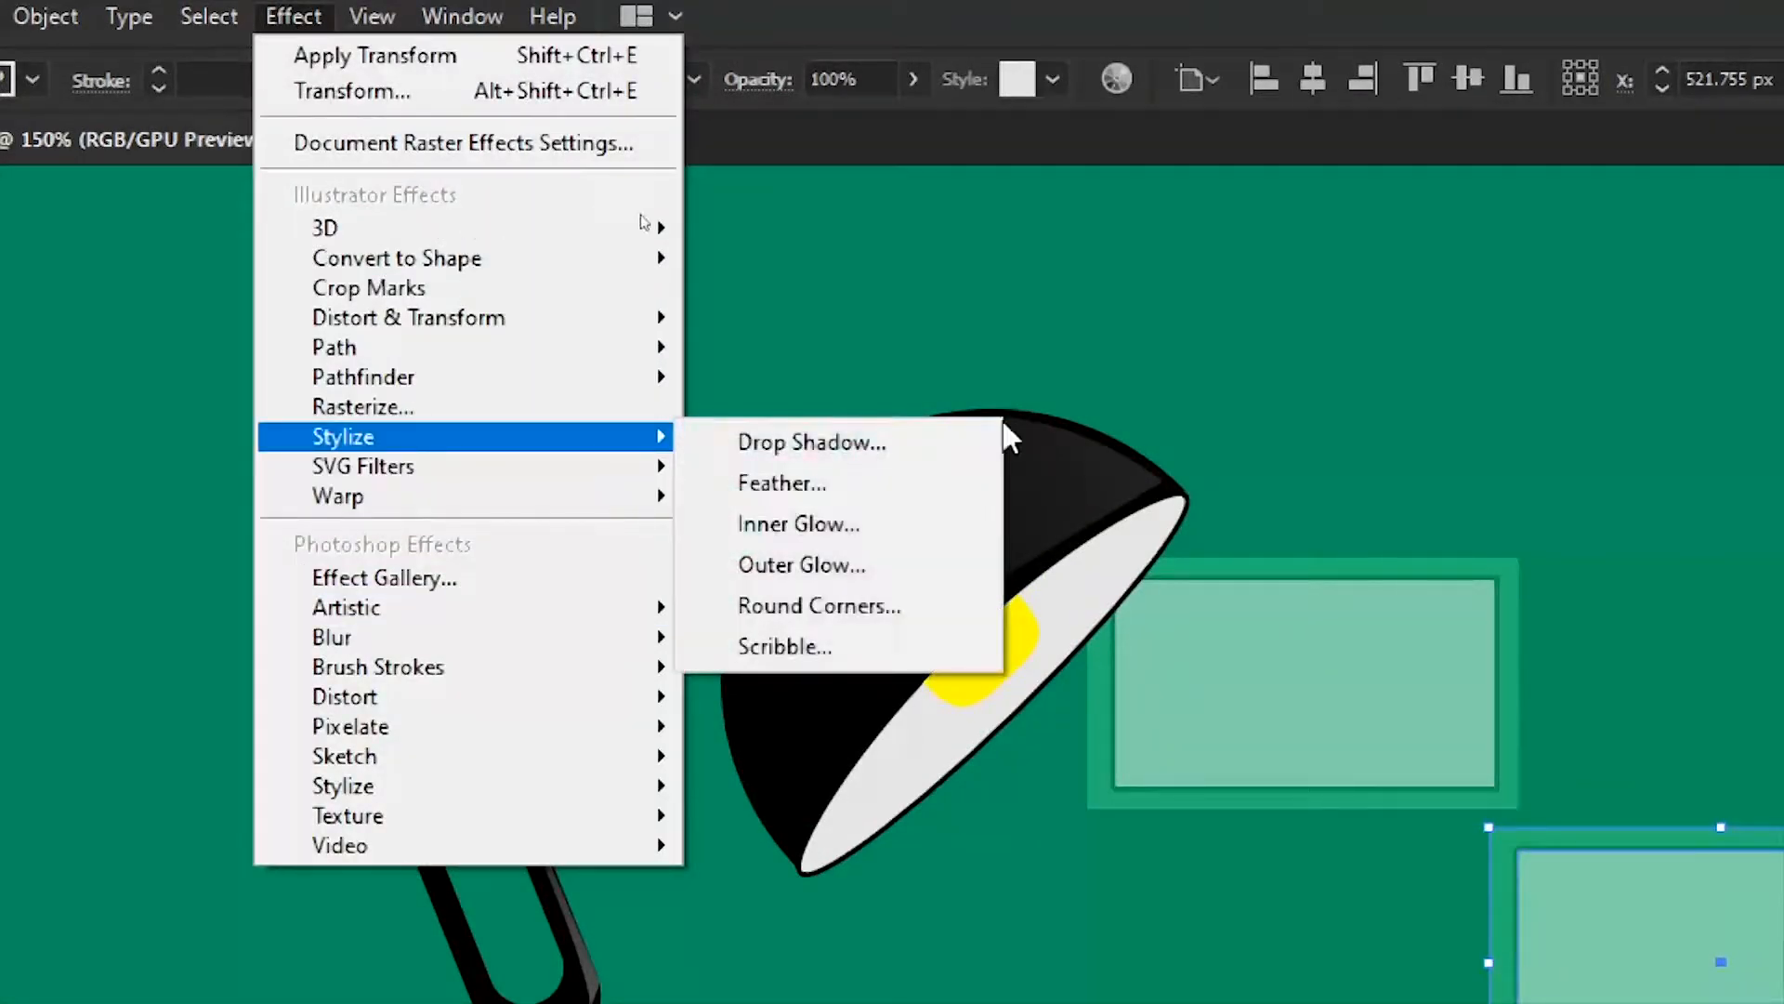
click(949, 442)
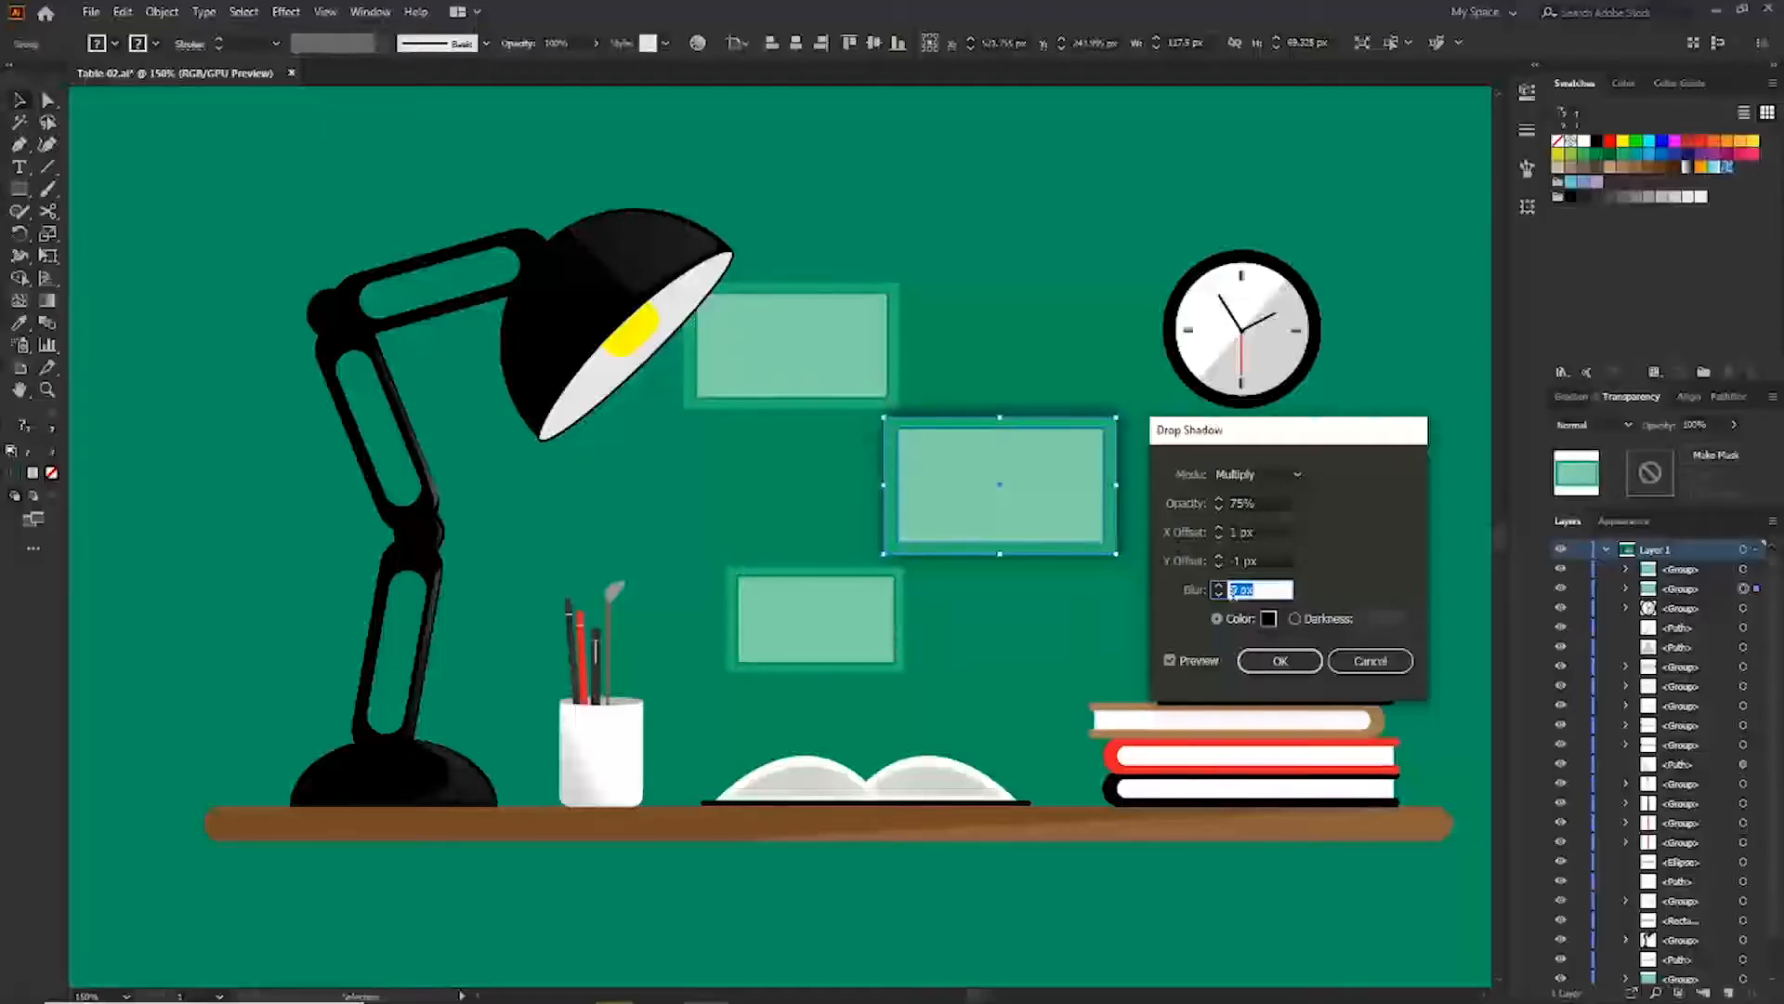
click(1277, 671)
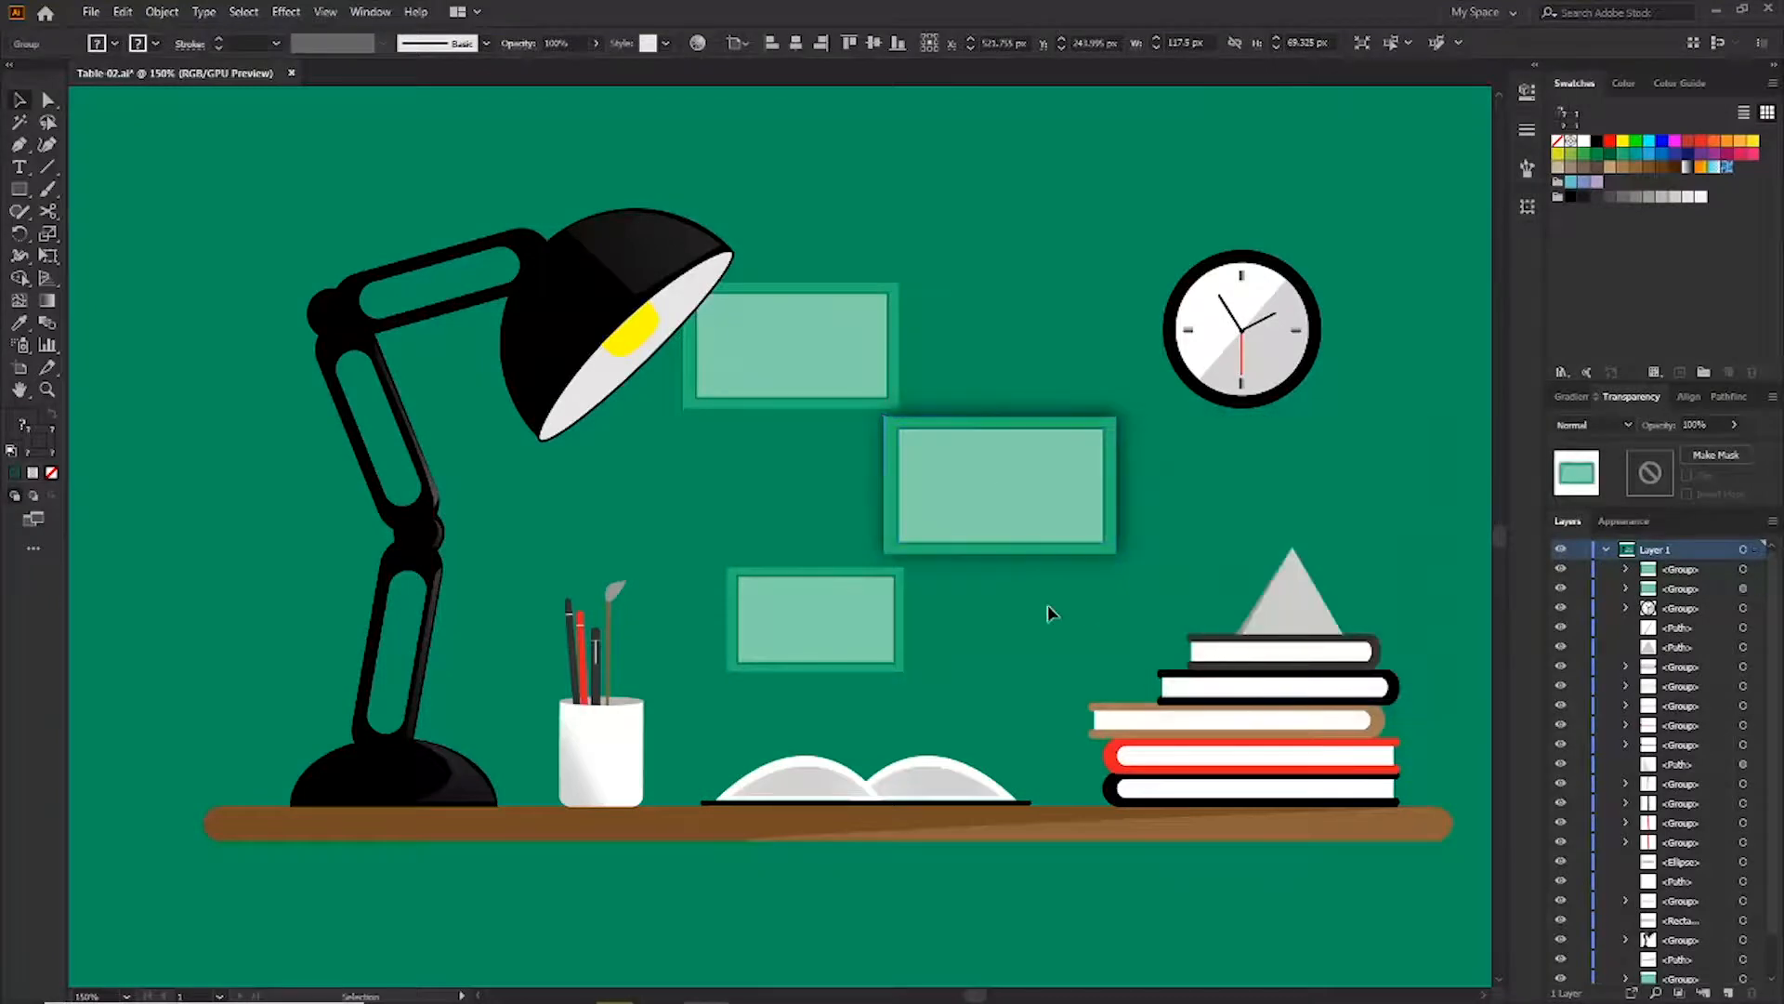
Apply the same drop shadow to the other two picture frames
click(790, 342)
click(833, 629)
click(286, 11)
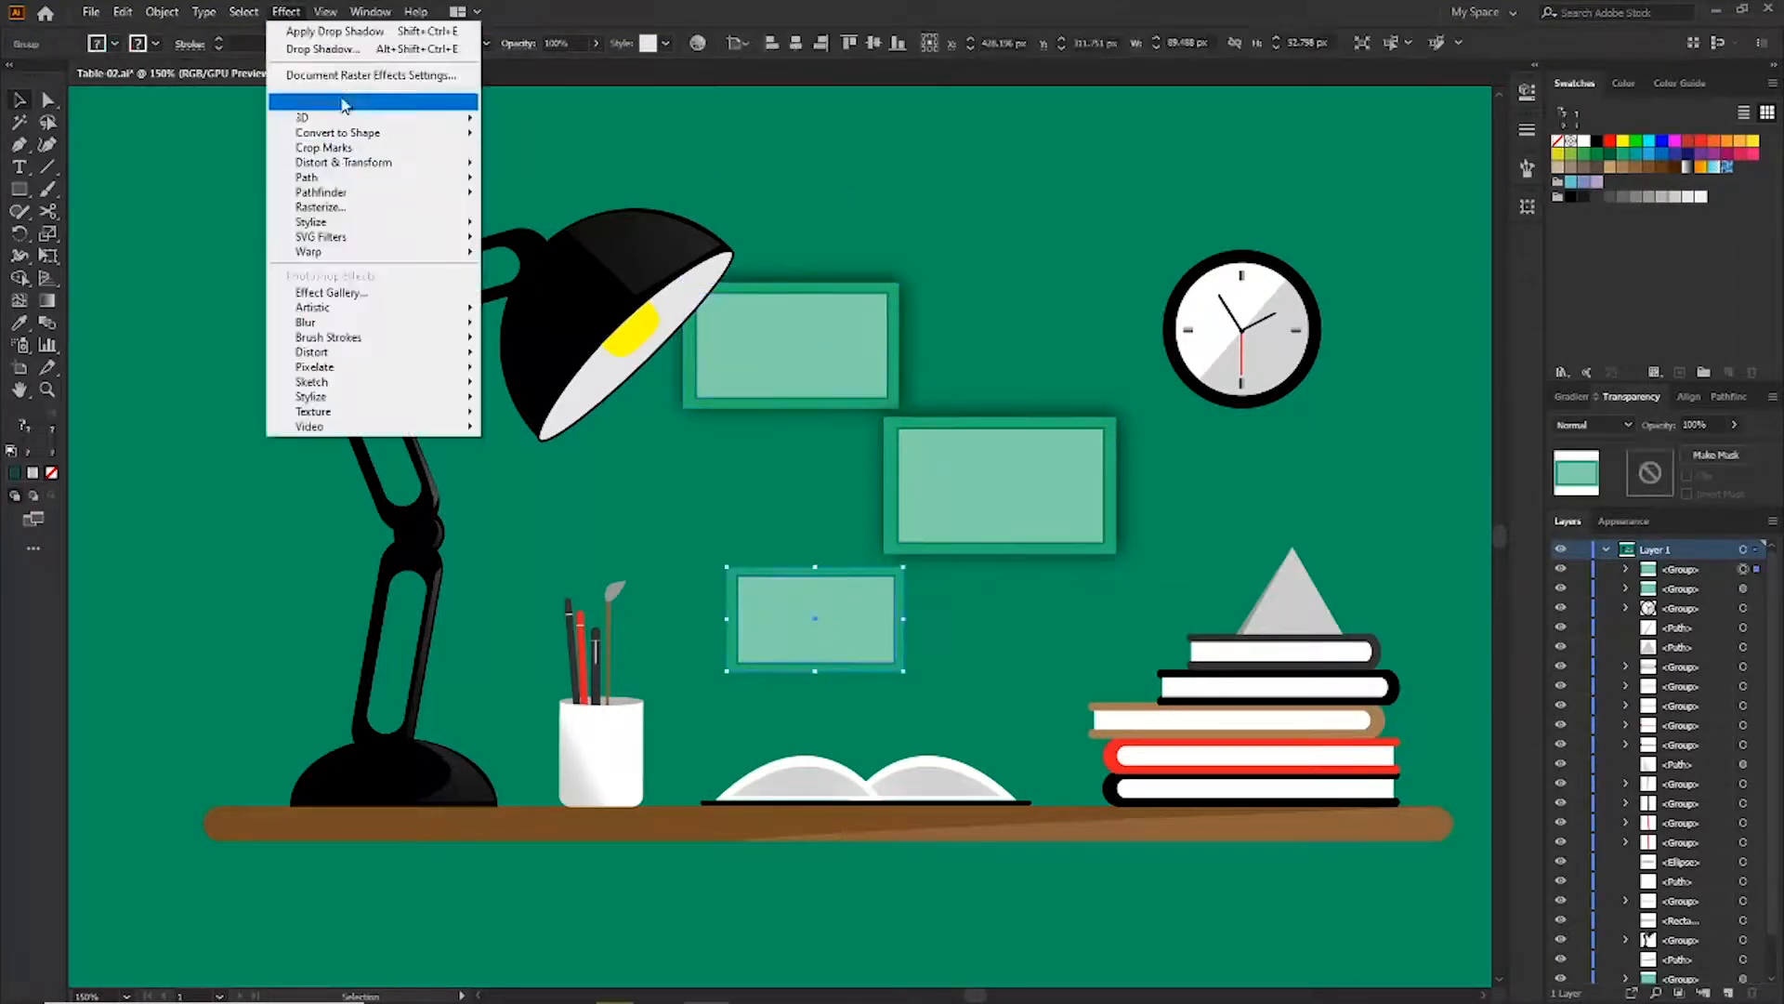
click(316, 31)
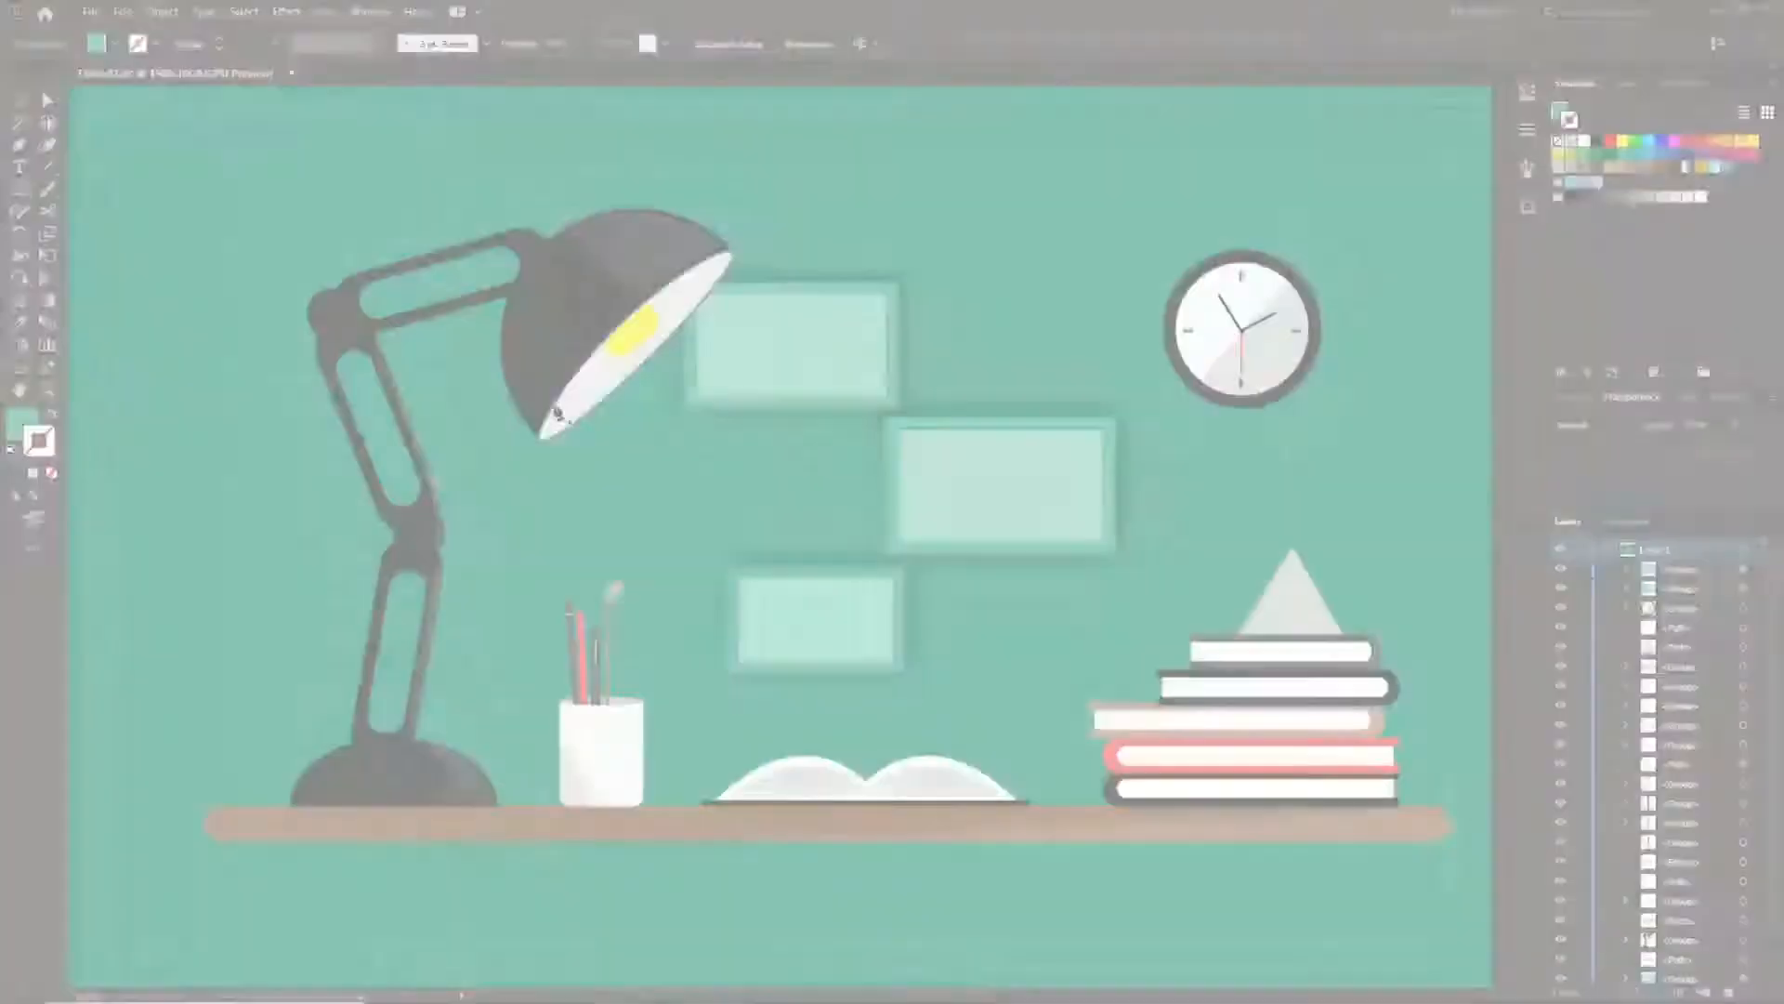
Draw a light-beam shape with the Pen tool from the lamp shade down across the desk
click(562, 395)
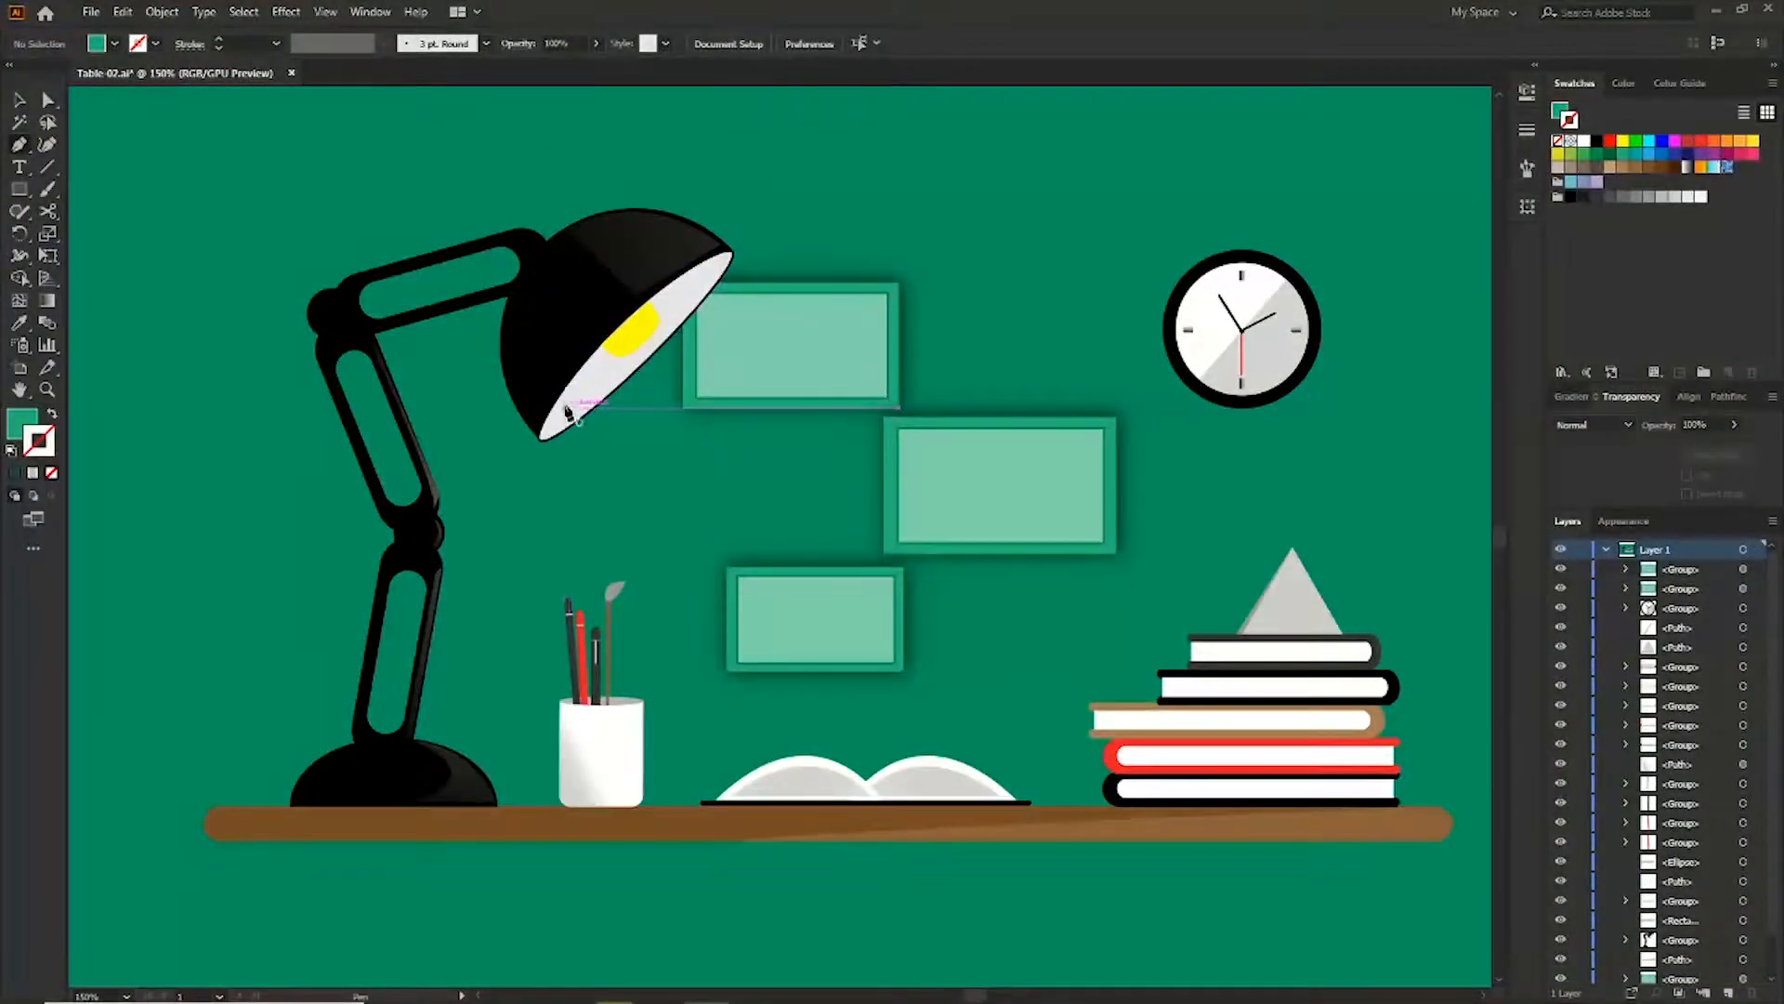
click(701, 803)
click(1357, 808)
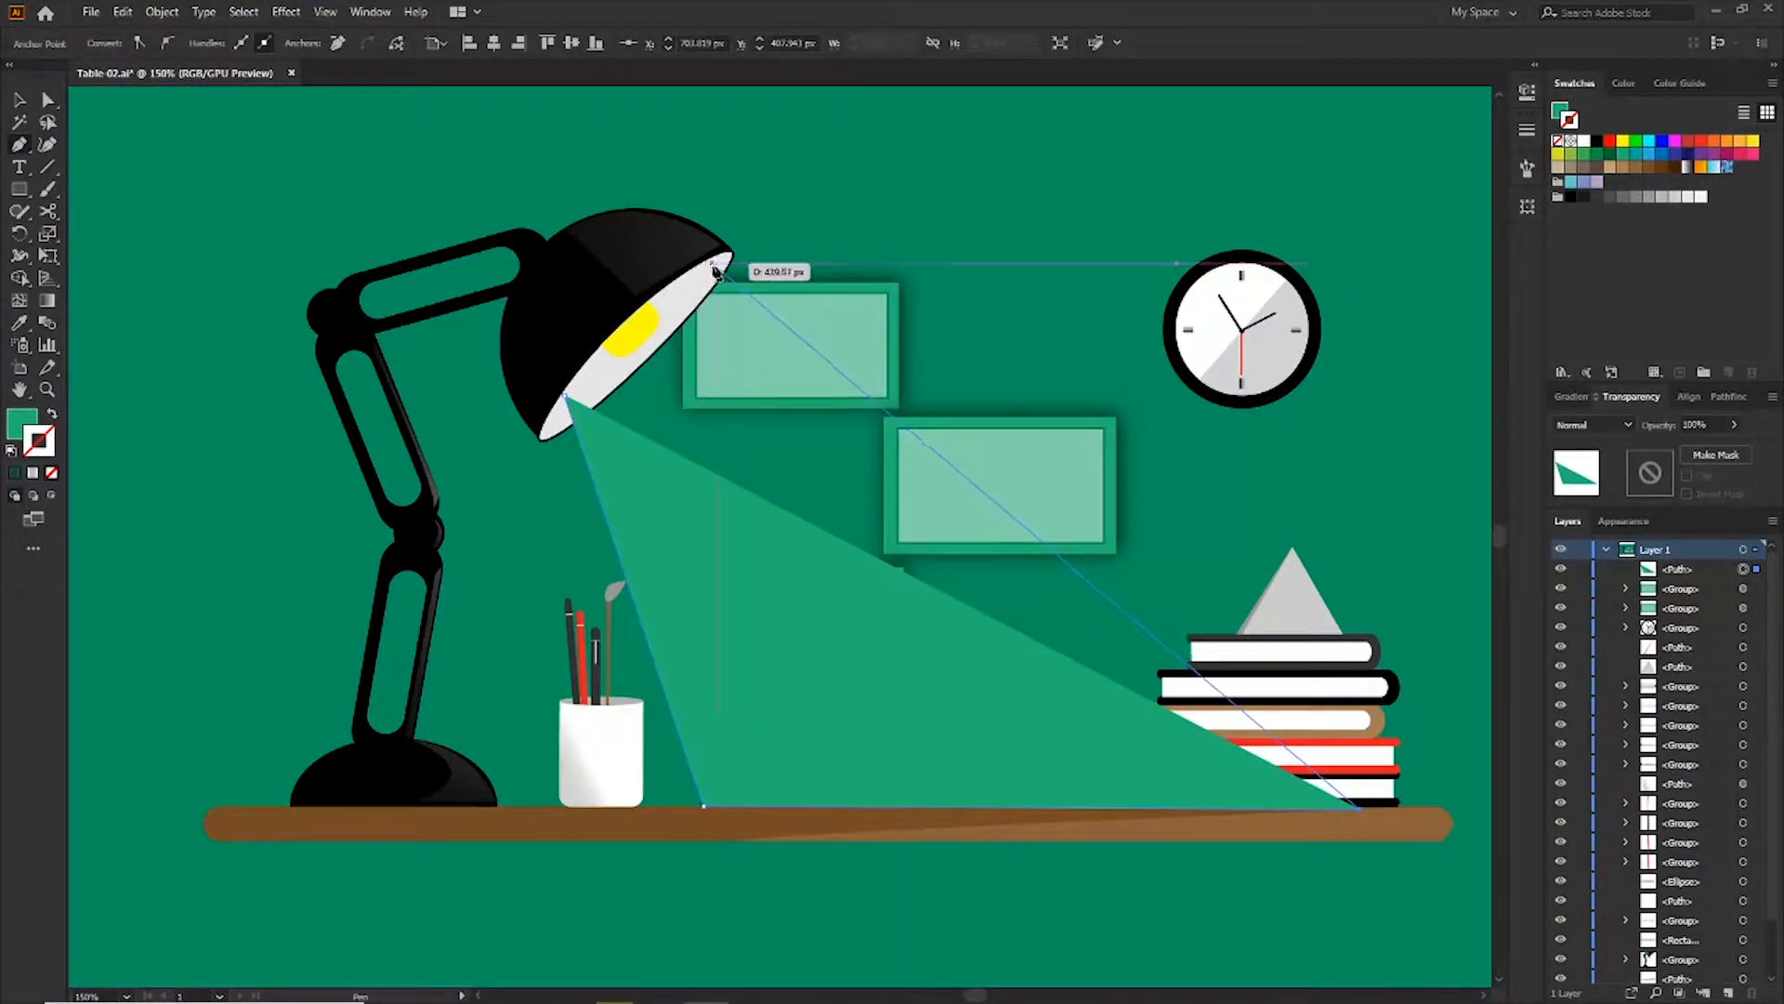
click(715, 268)
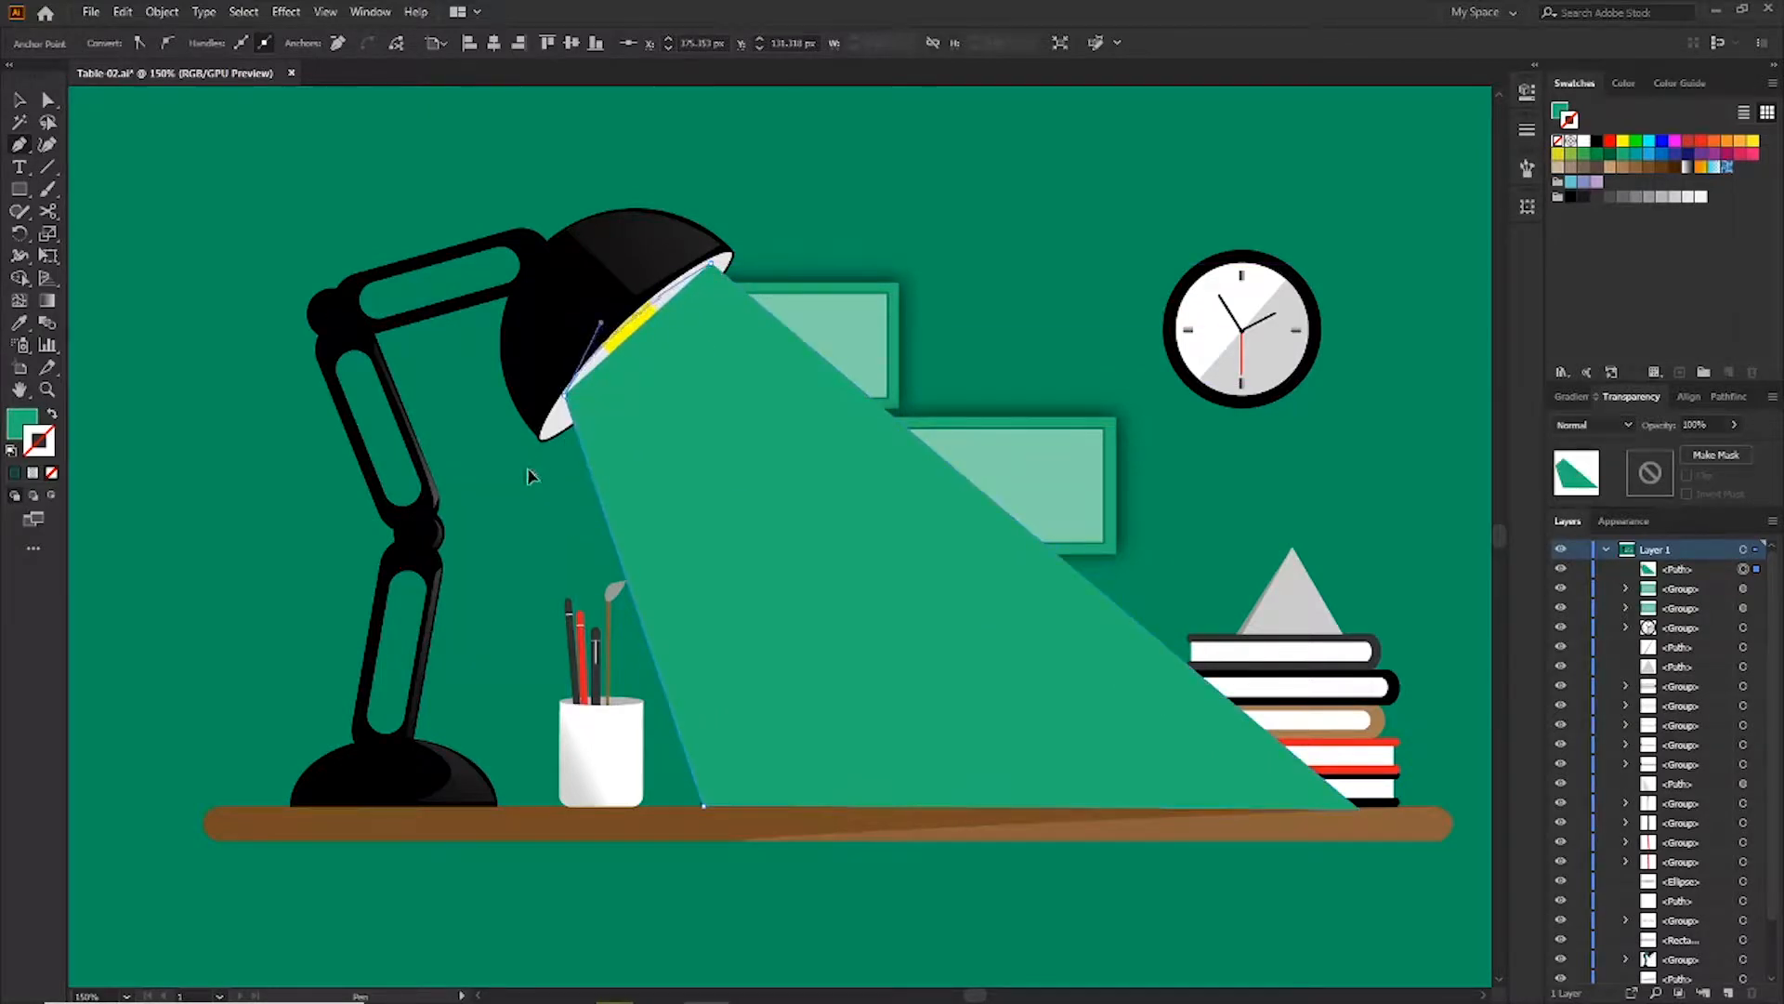
Fill the light-beam shape with the white swatch
key(v)
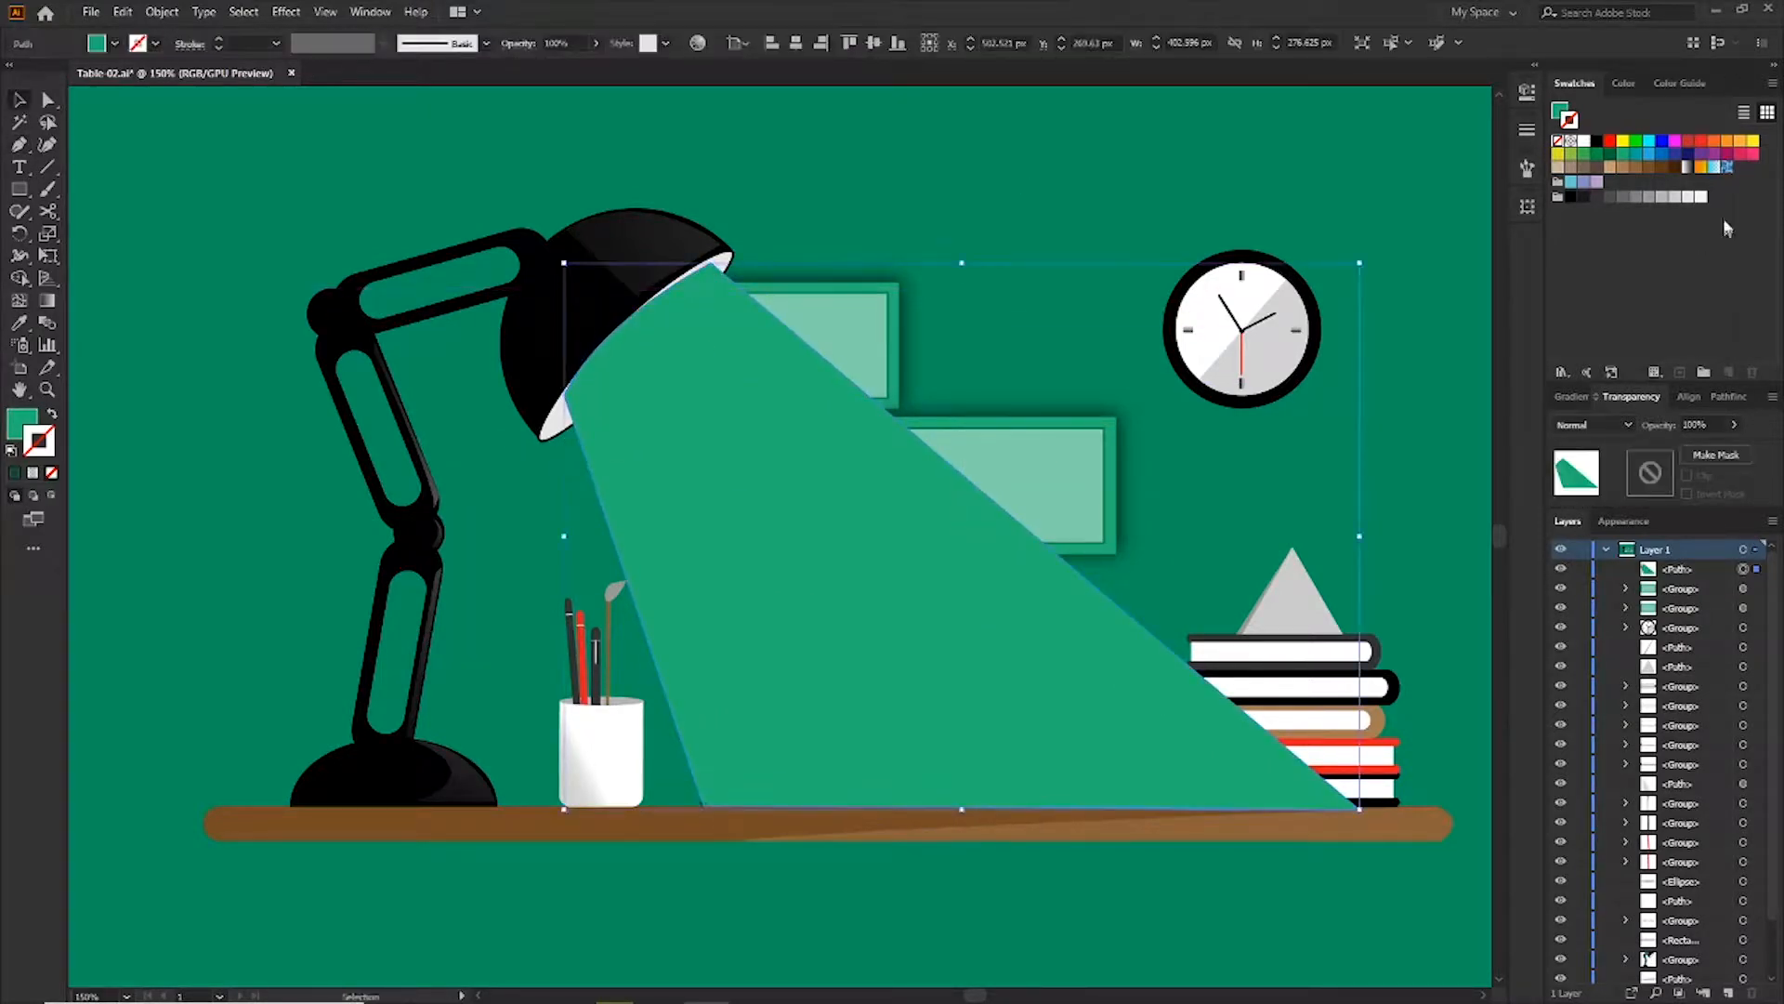
click(1701, 197)
key(ctrl+z)
click(18, 425)
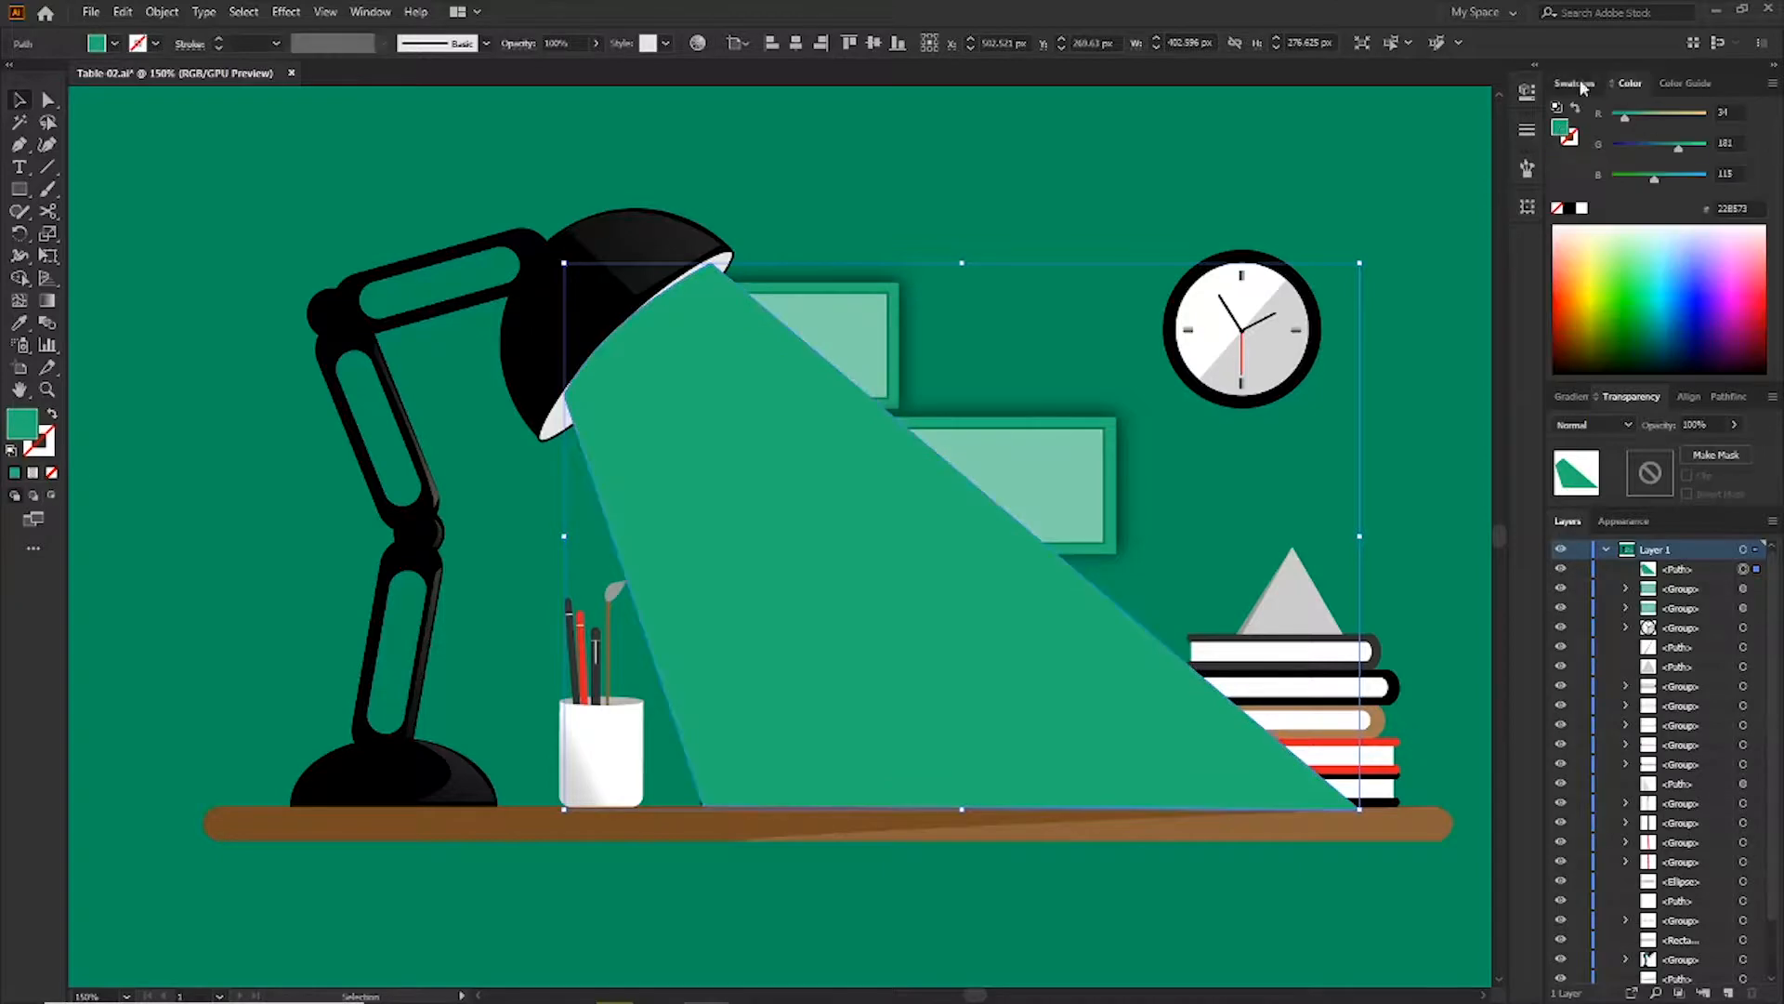
click(1577, 82)
click(1701, 197)
Set the light beam's blend mode to Overlay and its opacity to 28%
click(1592, 429)
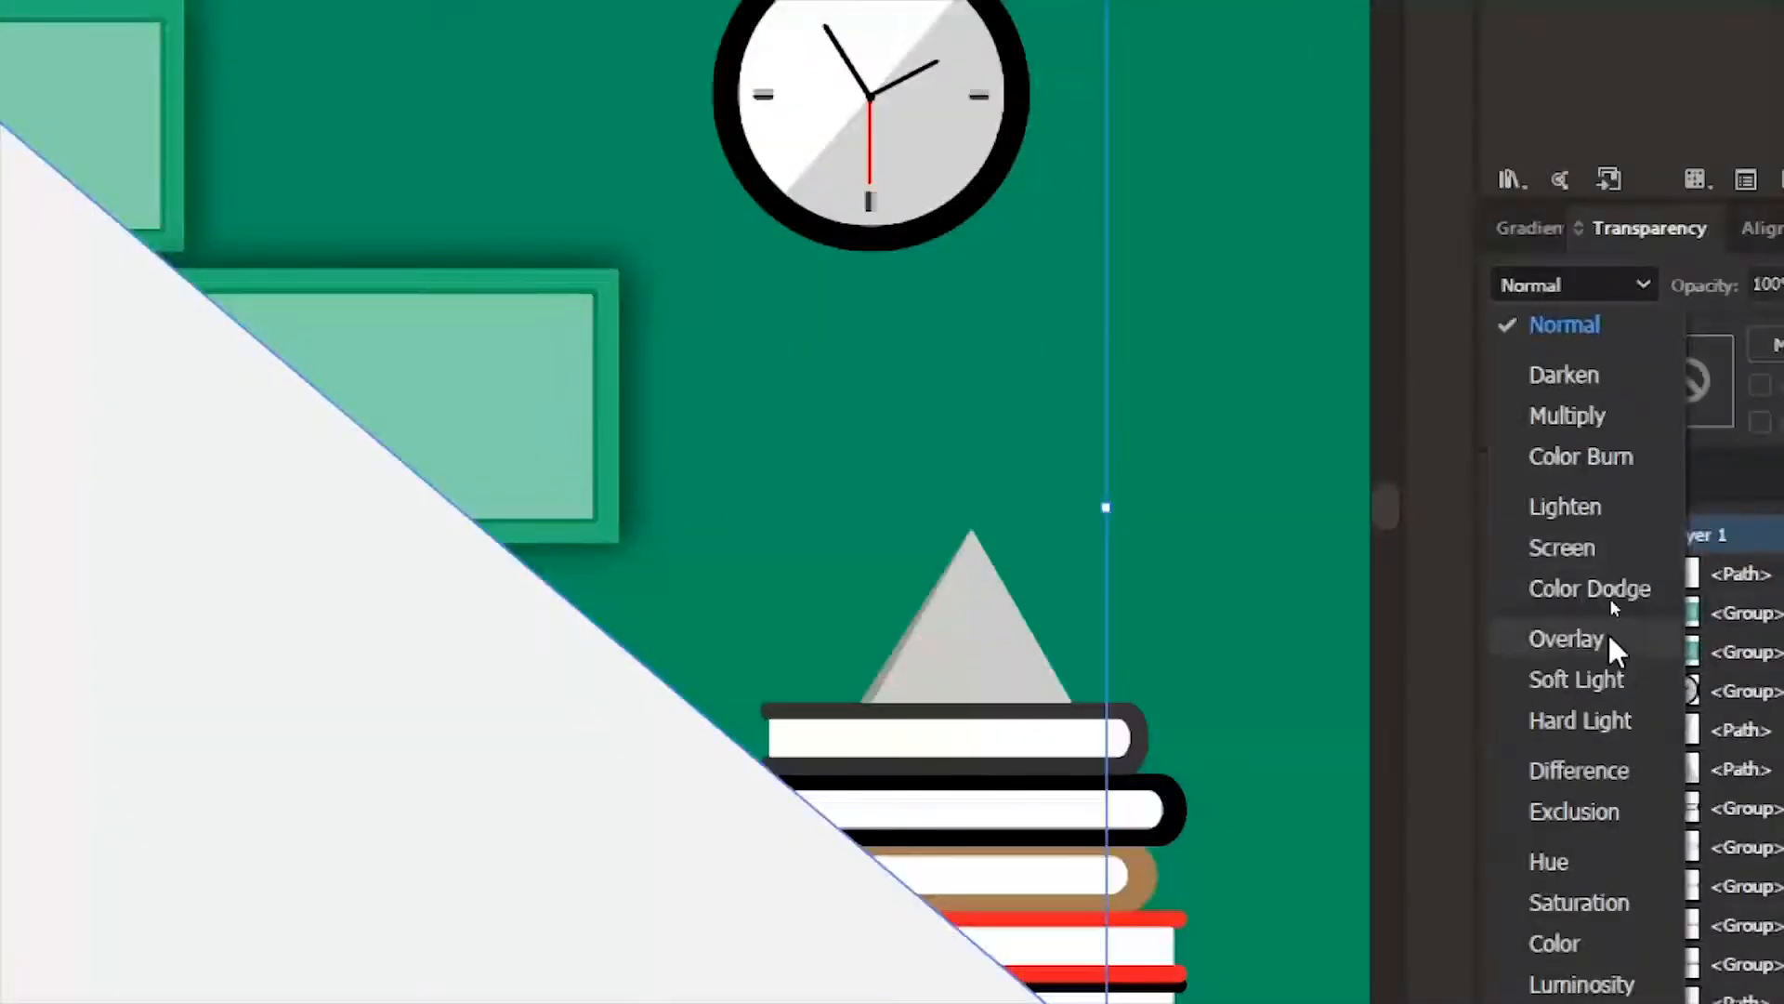
click(1612, 641)
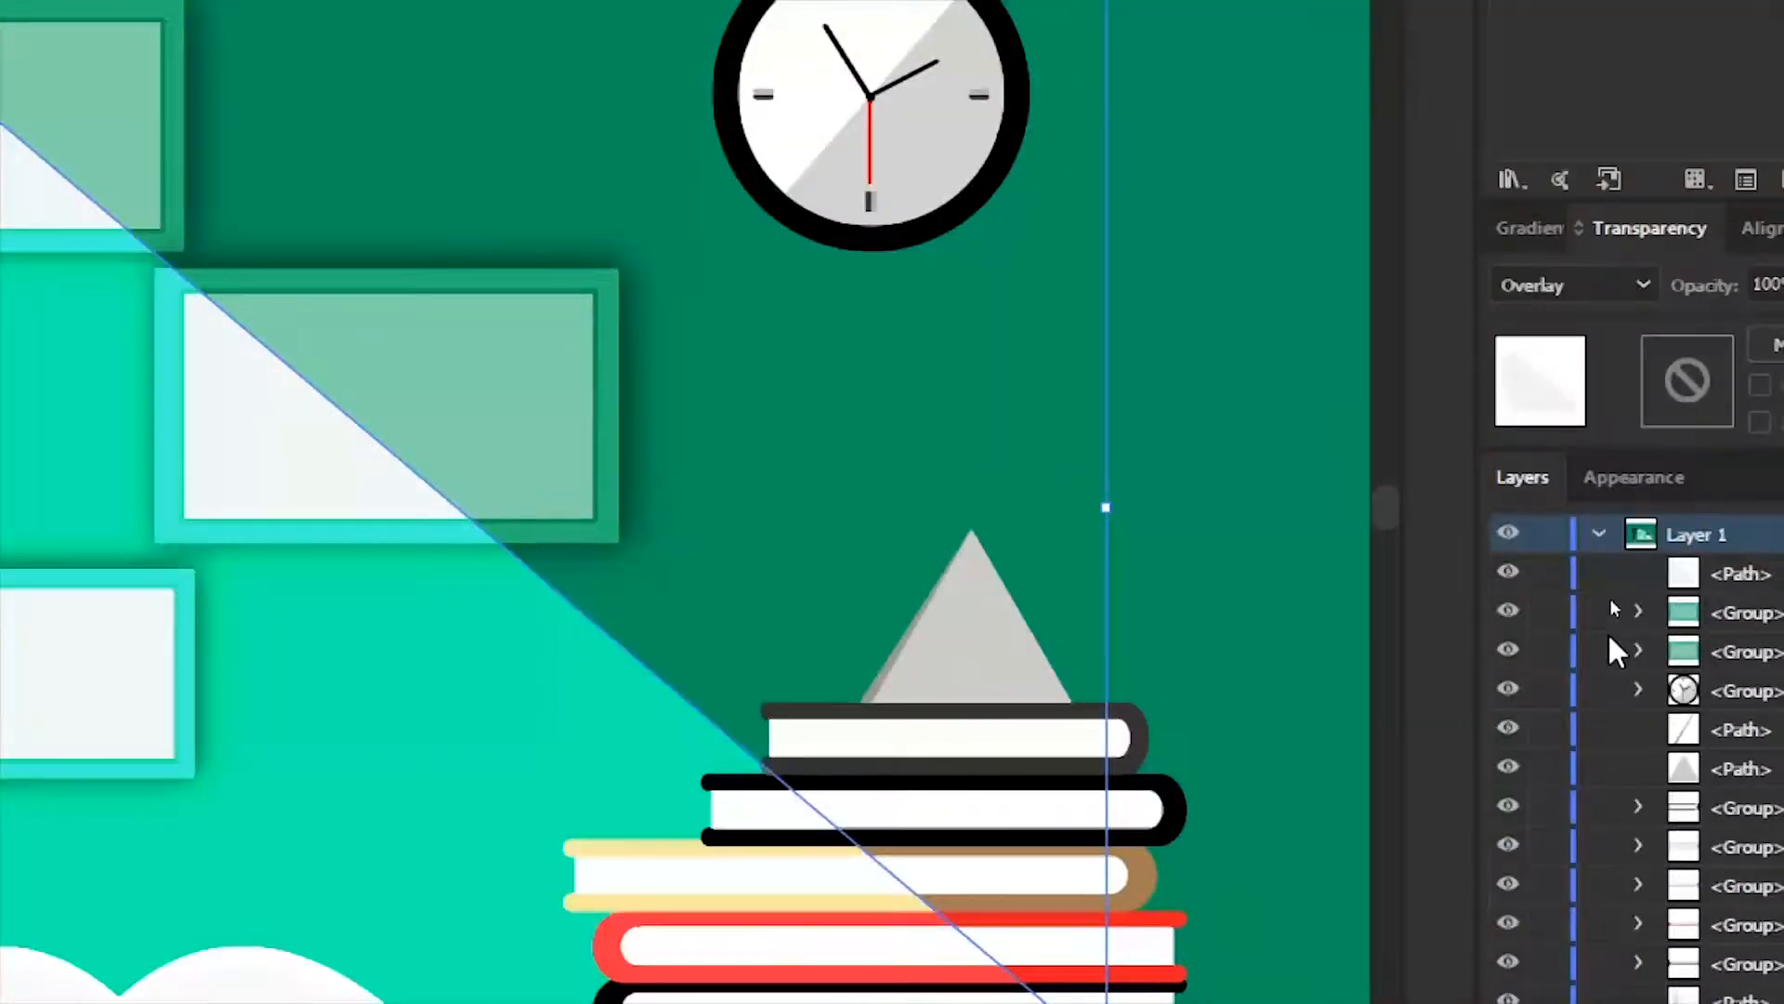
click(1734, 425)
drag(1745, 451, 1687, 454)
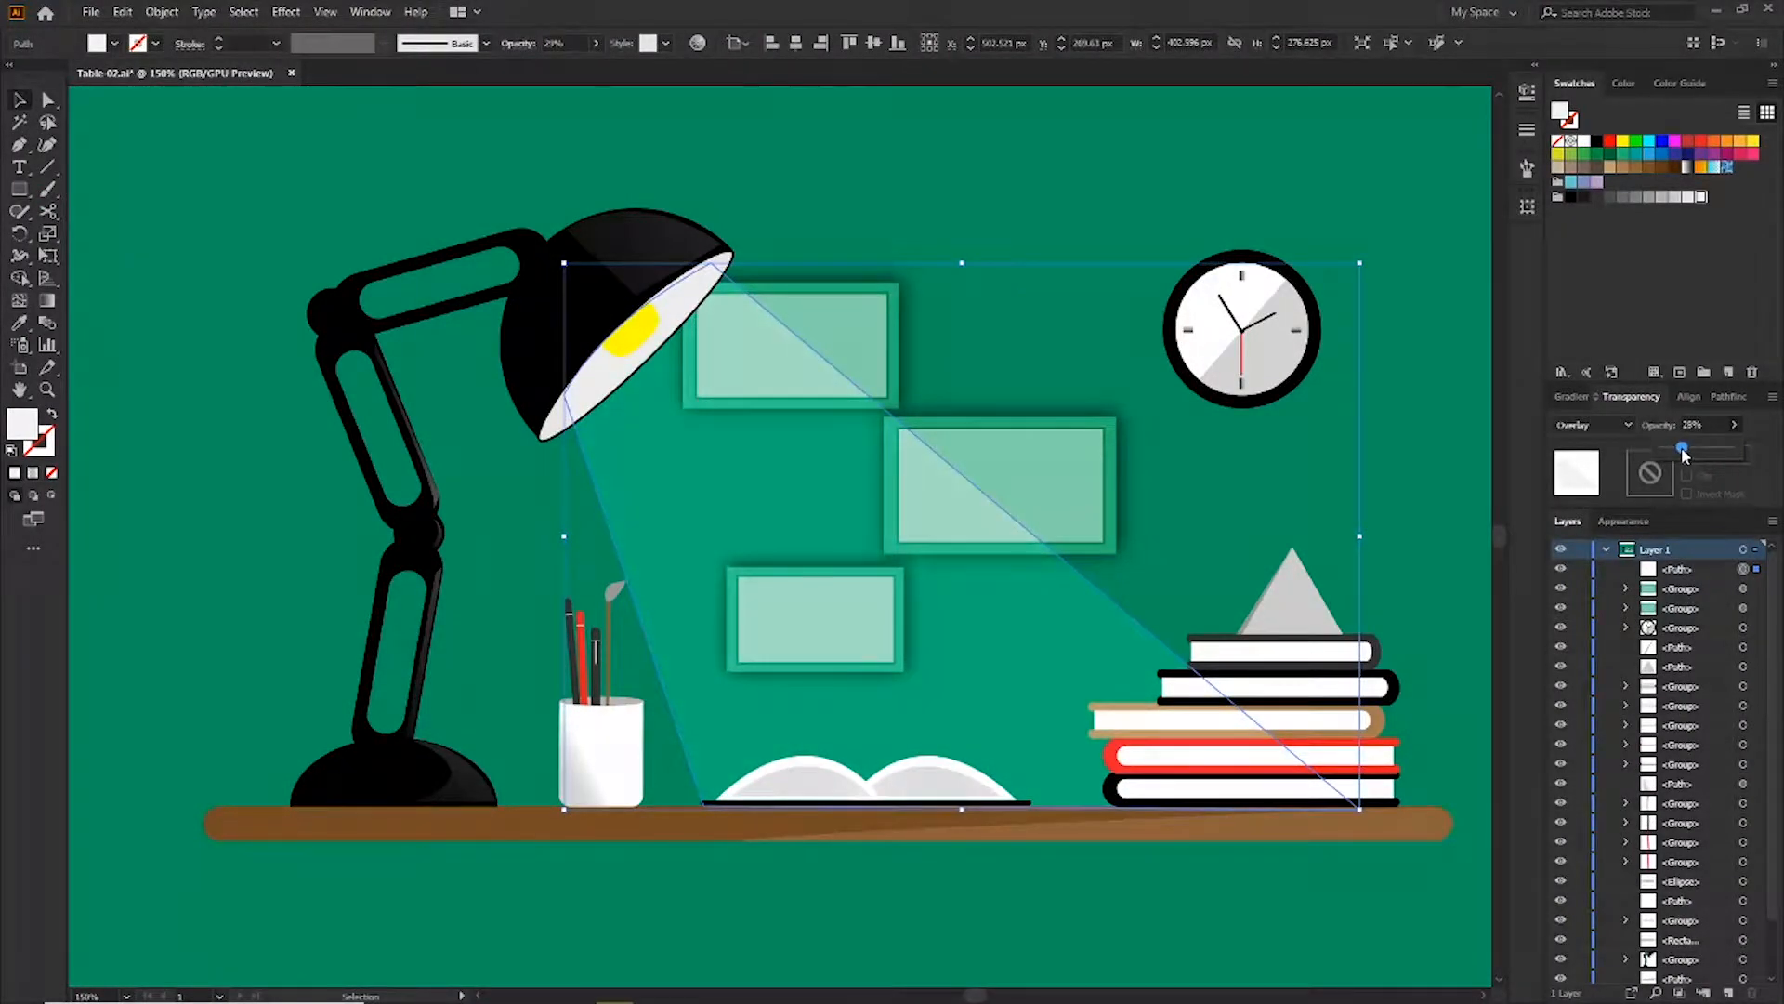
Apply a Gaussian Blur with a 2.2 pixel radius to the light beam
click(286, 12)
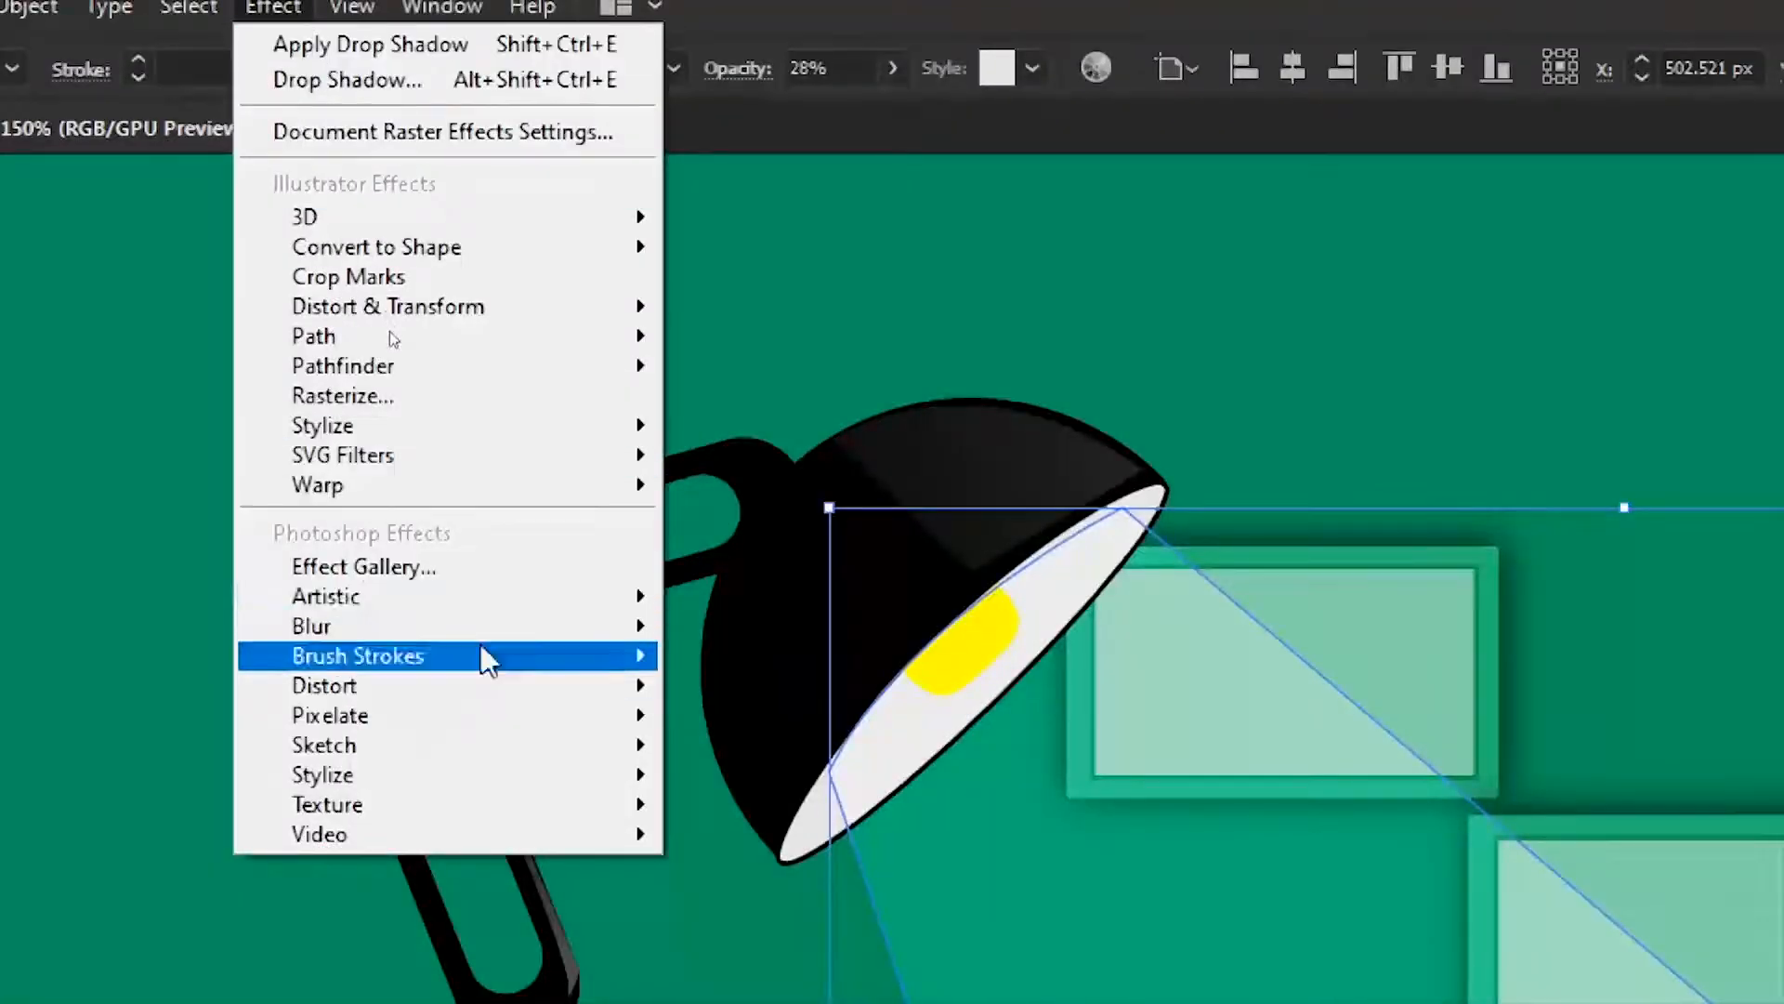
mouse_move(446, 321)
click(920, 642)
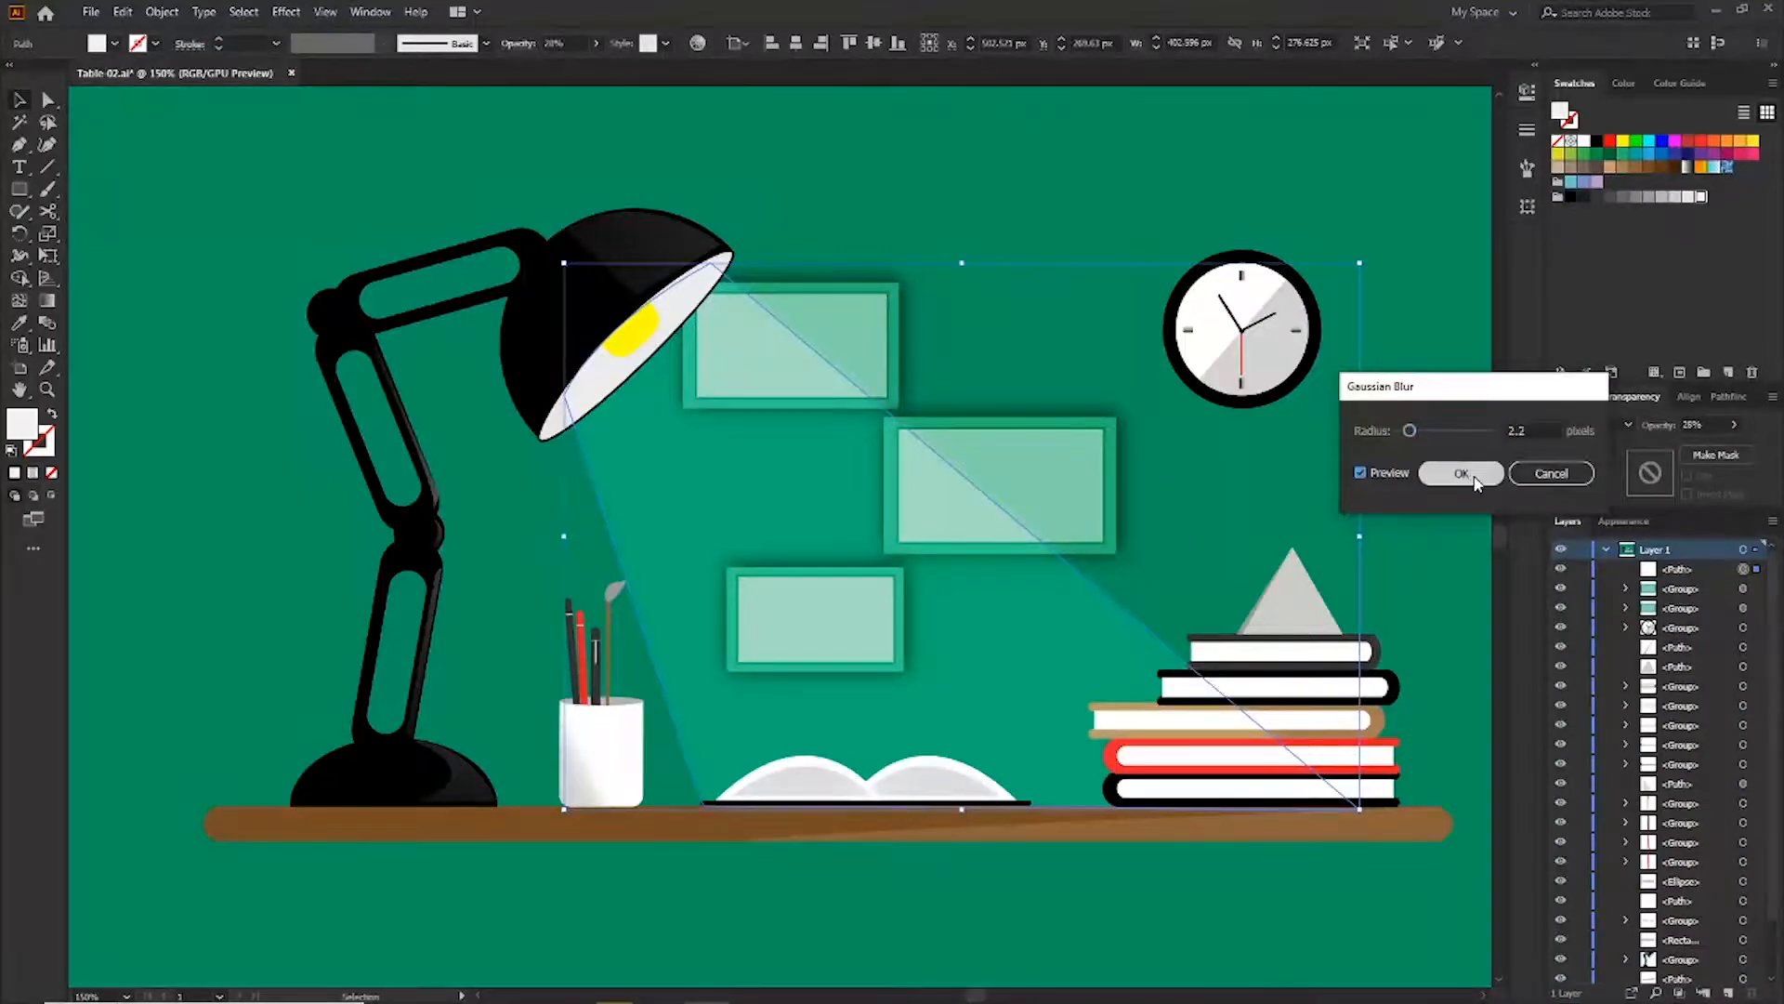
click(1461, 474)
click(1405, 487)
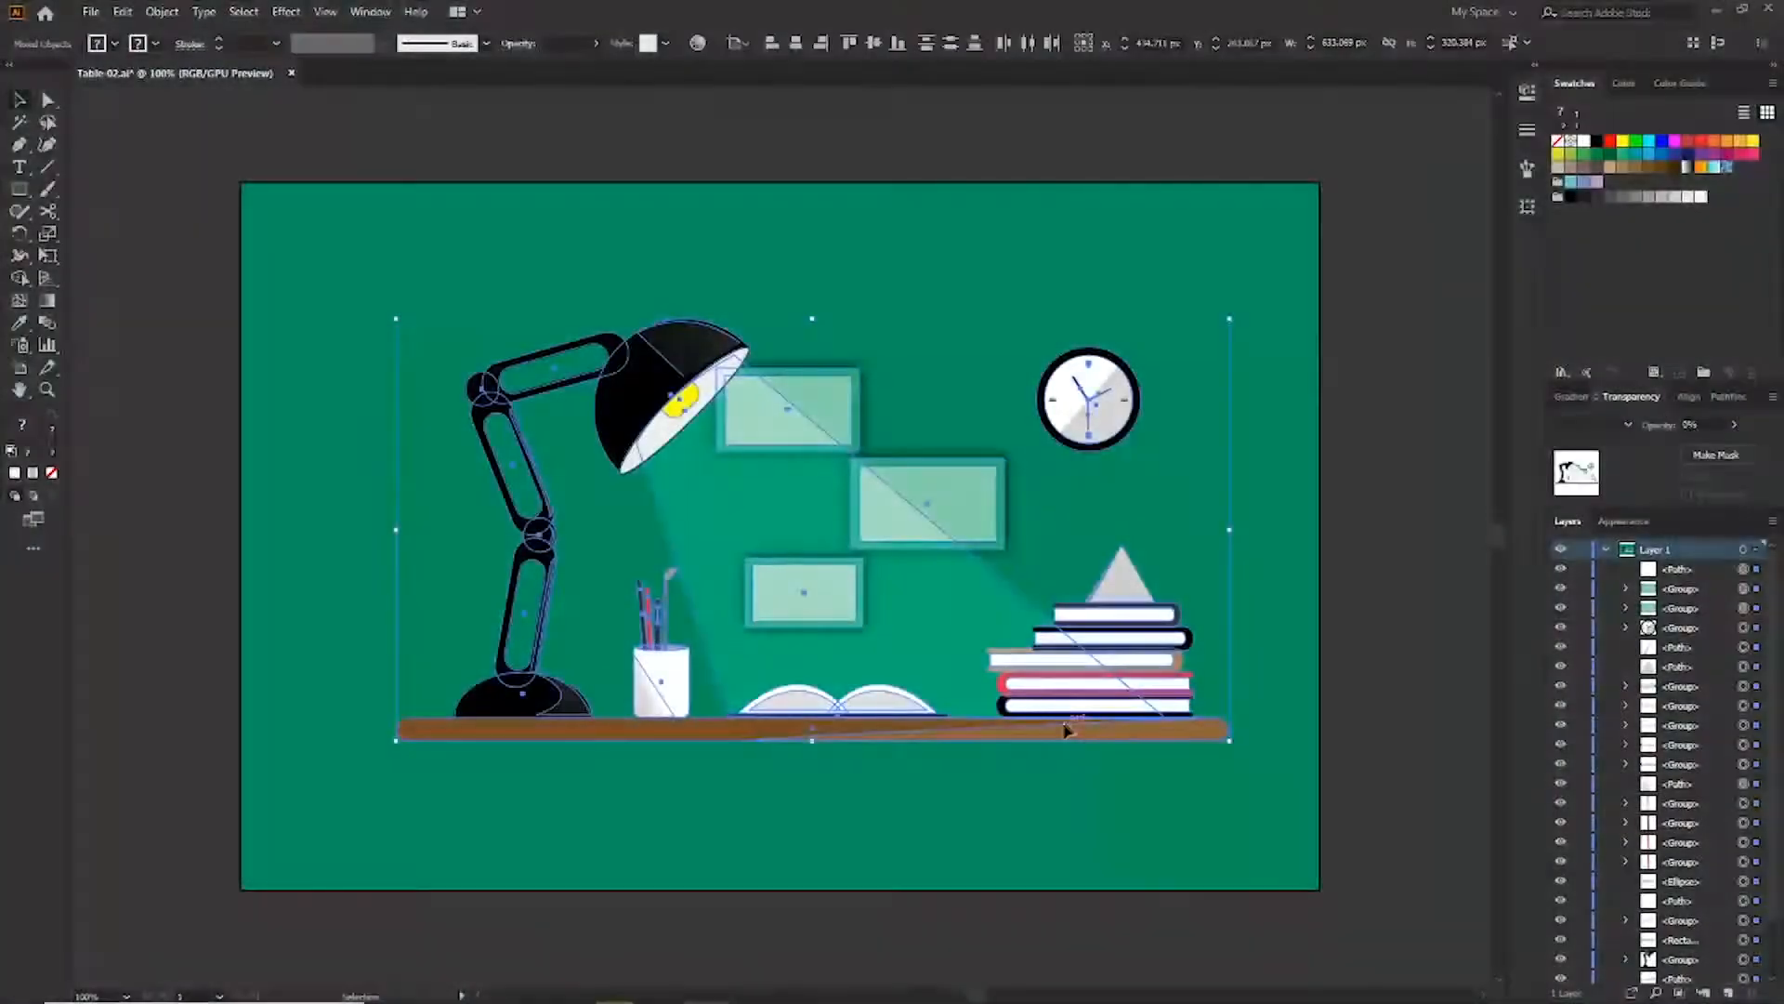
Draw a circle about 355 px across over the lamp area of the scene
drag(1047, 738, 1049, 776)
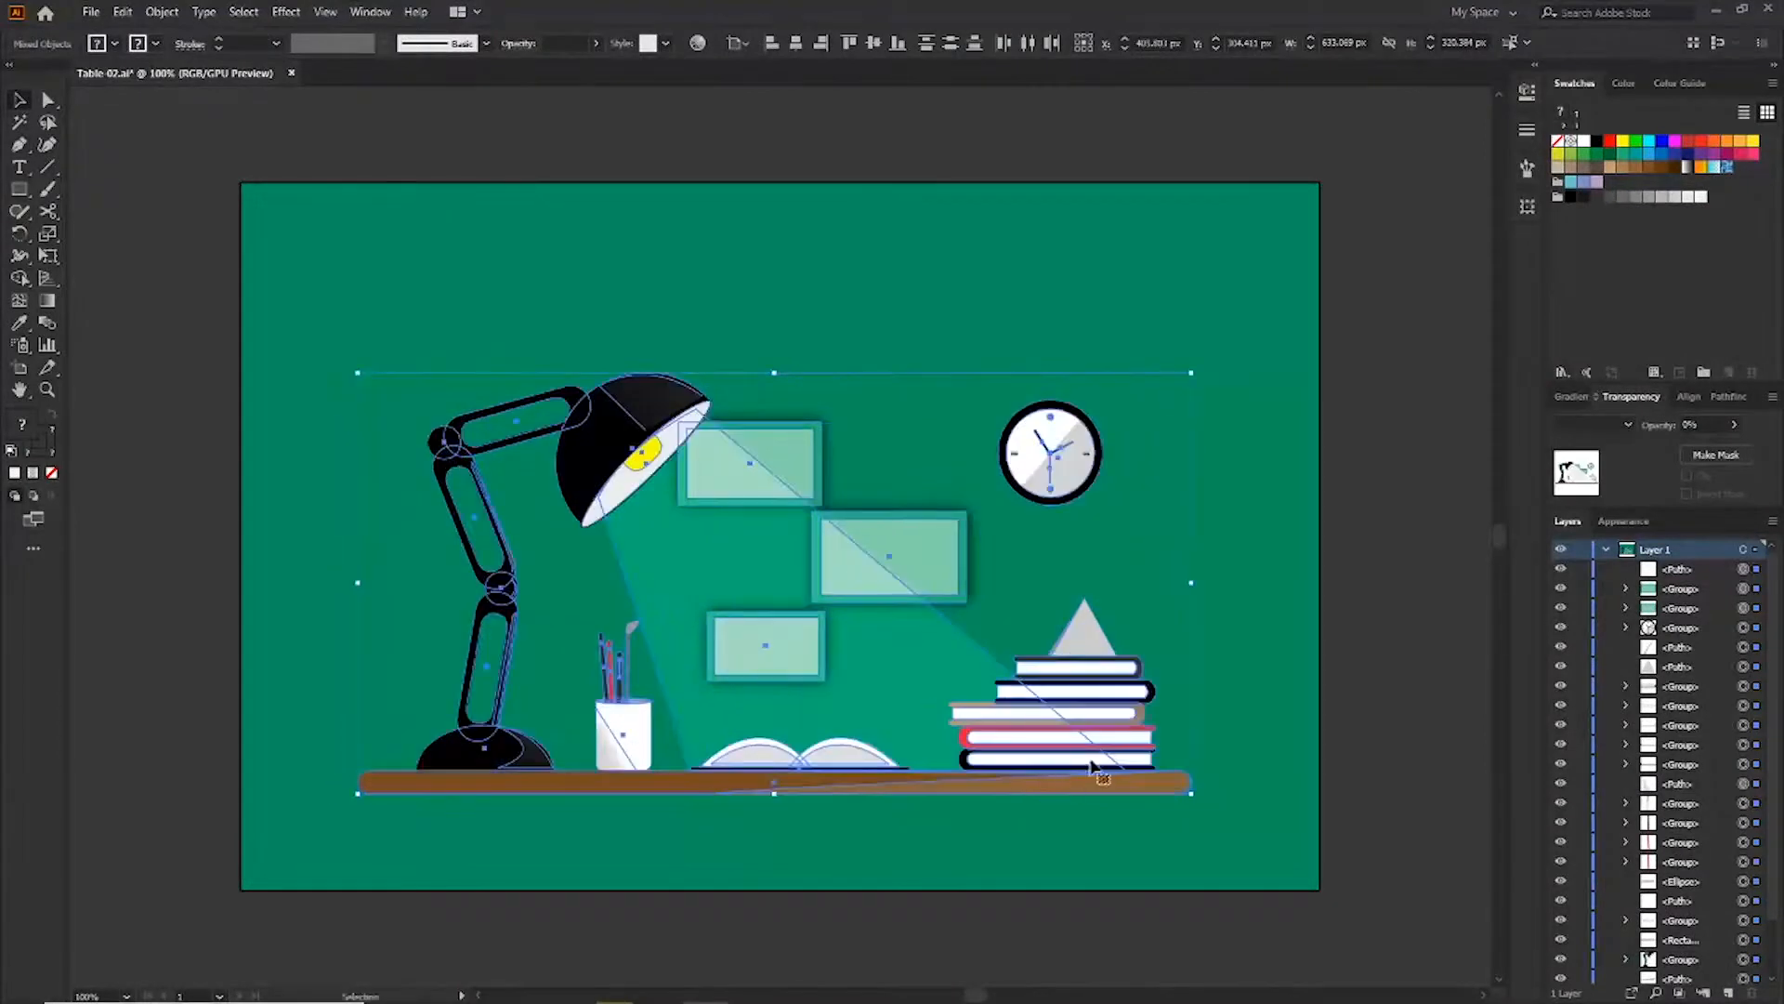
click(1004, 155)
key(l)
mouse_move(714, 556)
mouse_down()
mouse_move(454, 338)
mouse_move(481, 372)
mouse_up()
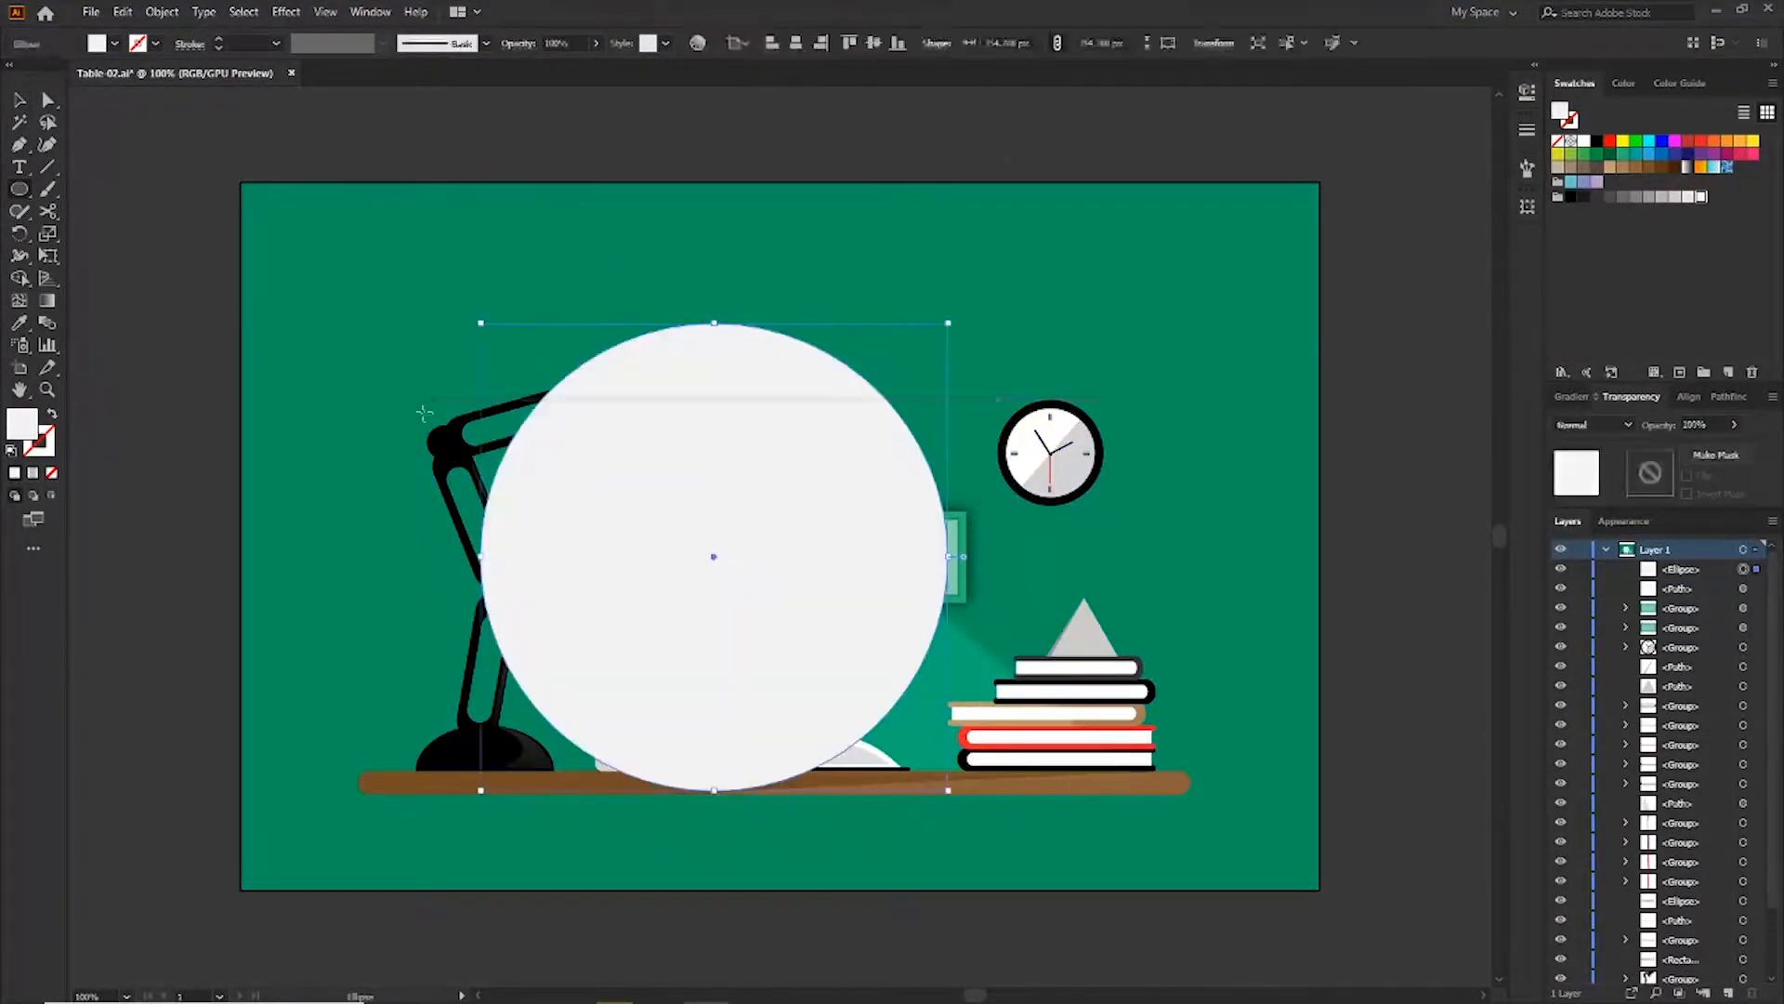
key(v)
drag(817, 657, 804, 639)
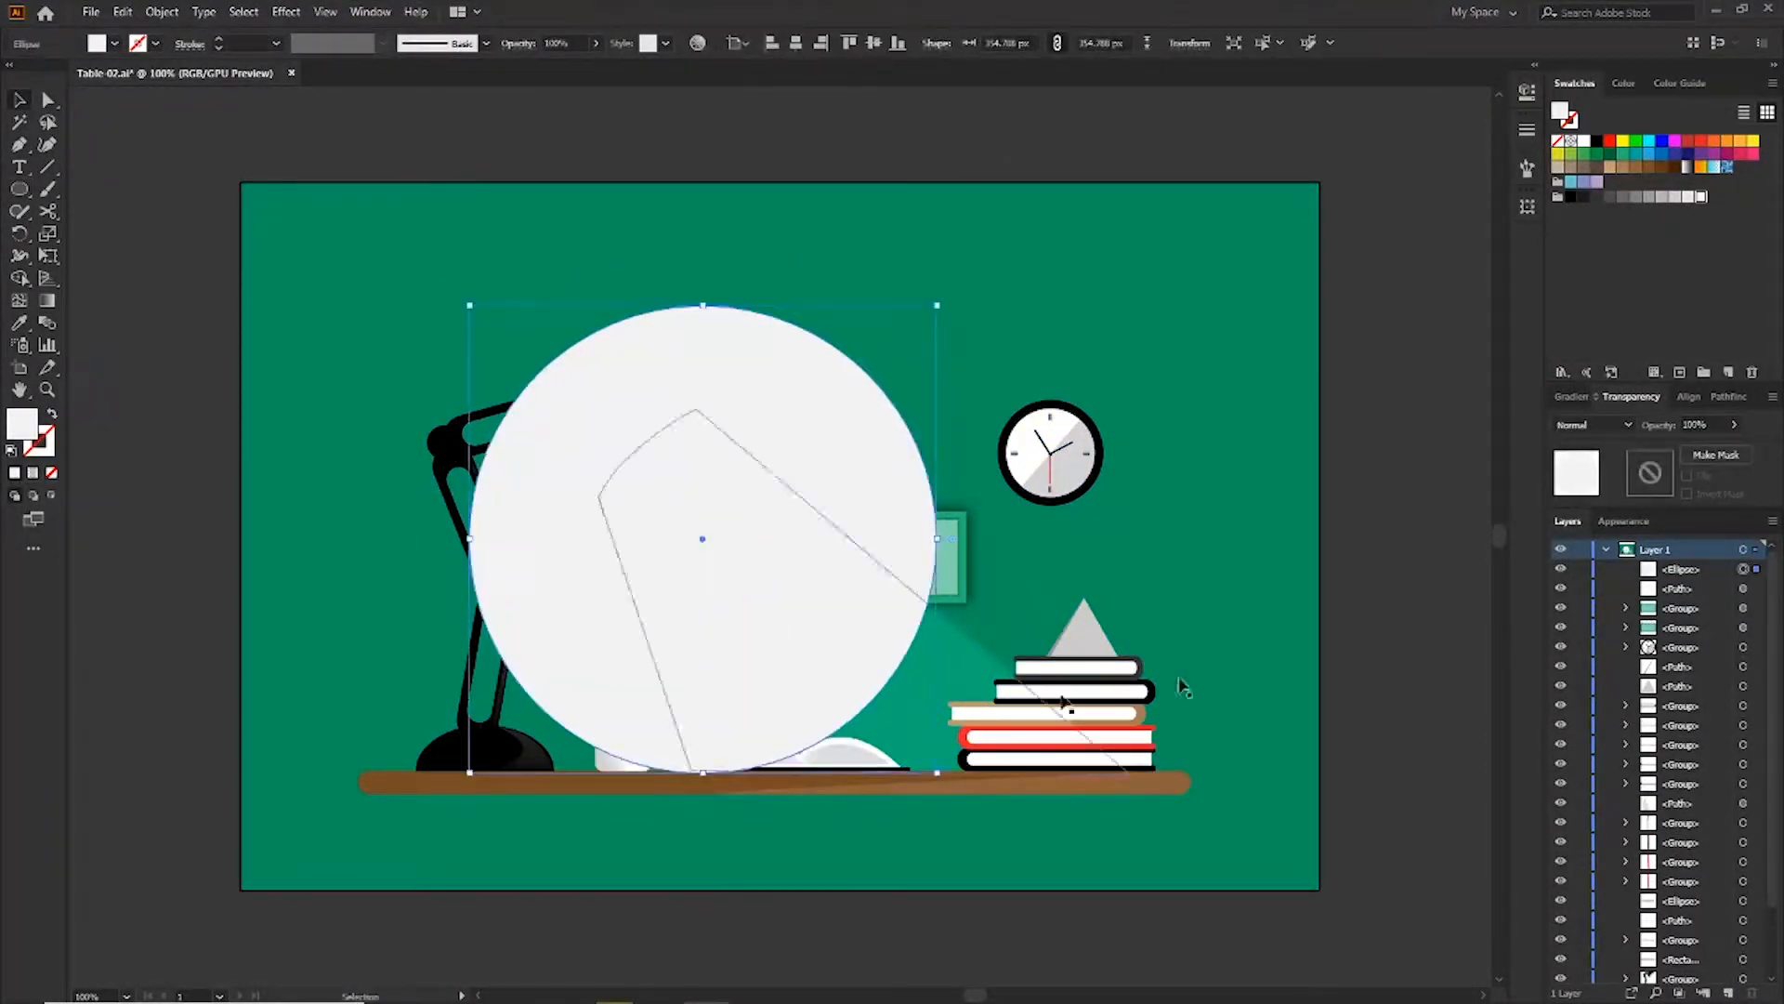
Fill the circle black and place a green-filled duplicate of it to the right
click(1599, 141)
drag(830, 527, 1063, 525)
click(1624, 155)
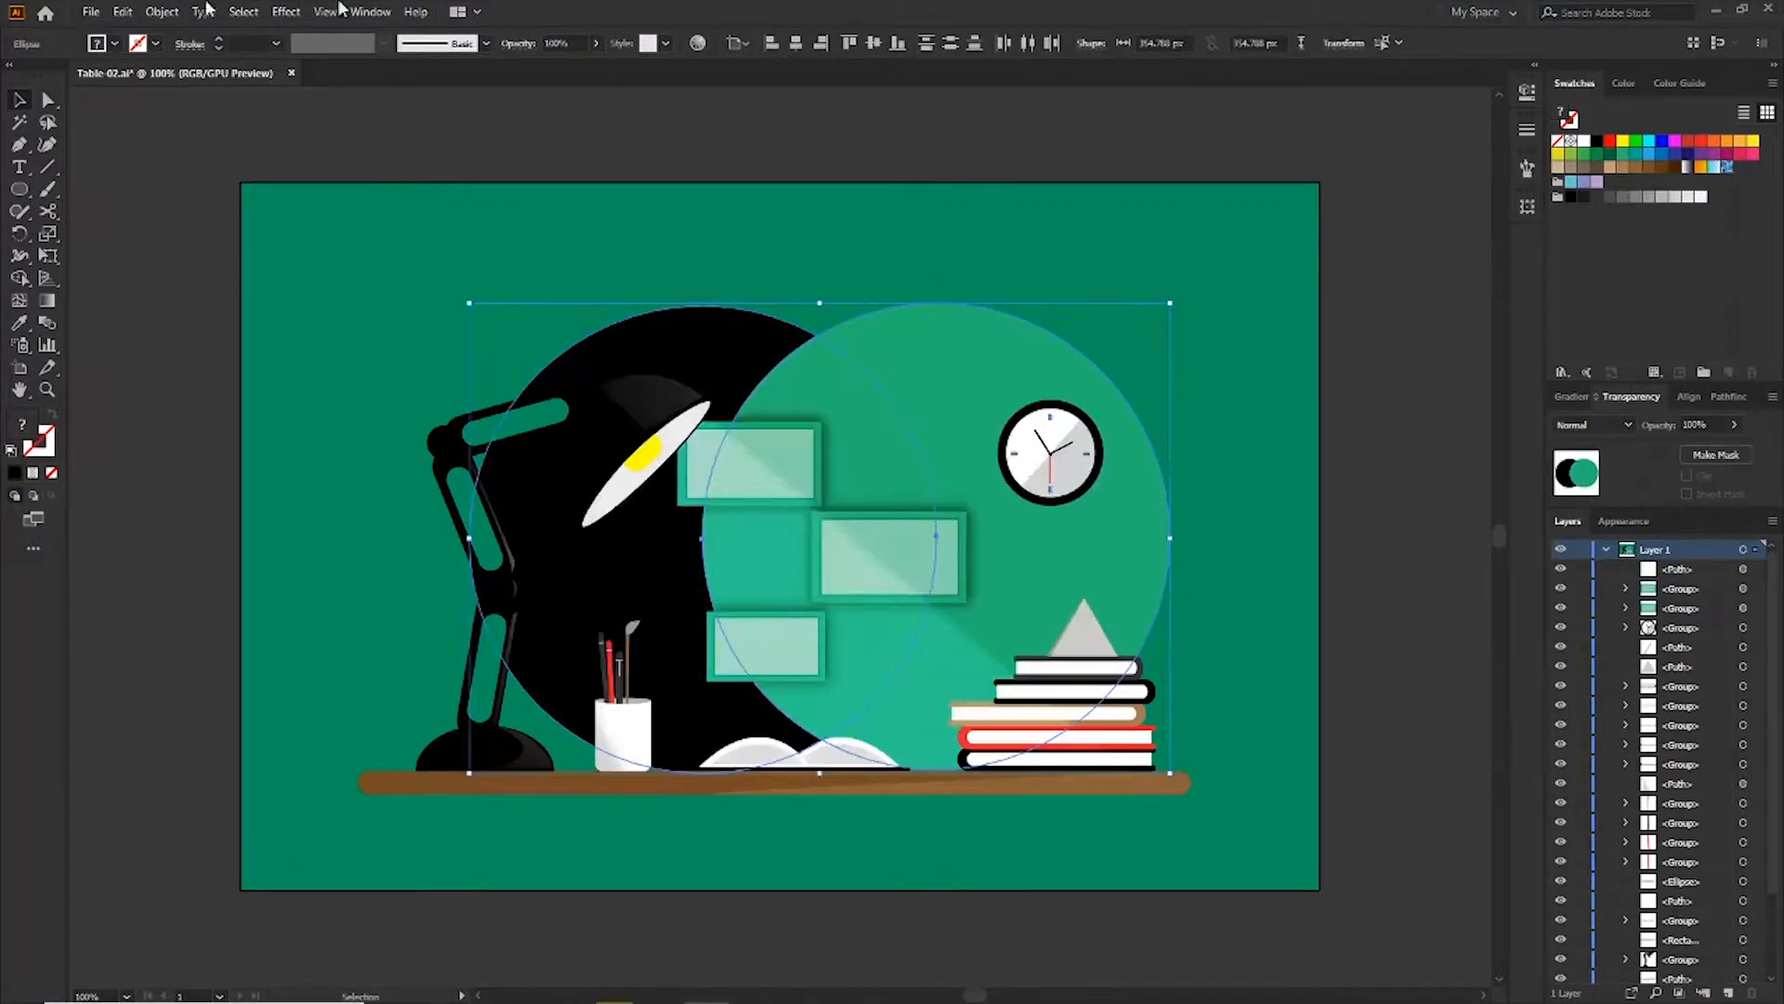
Group the two circles and lower the group's opacity to 13%
click(161, 11)
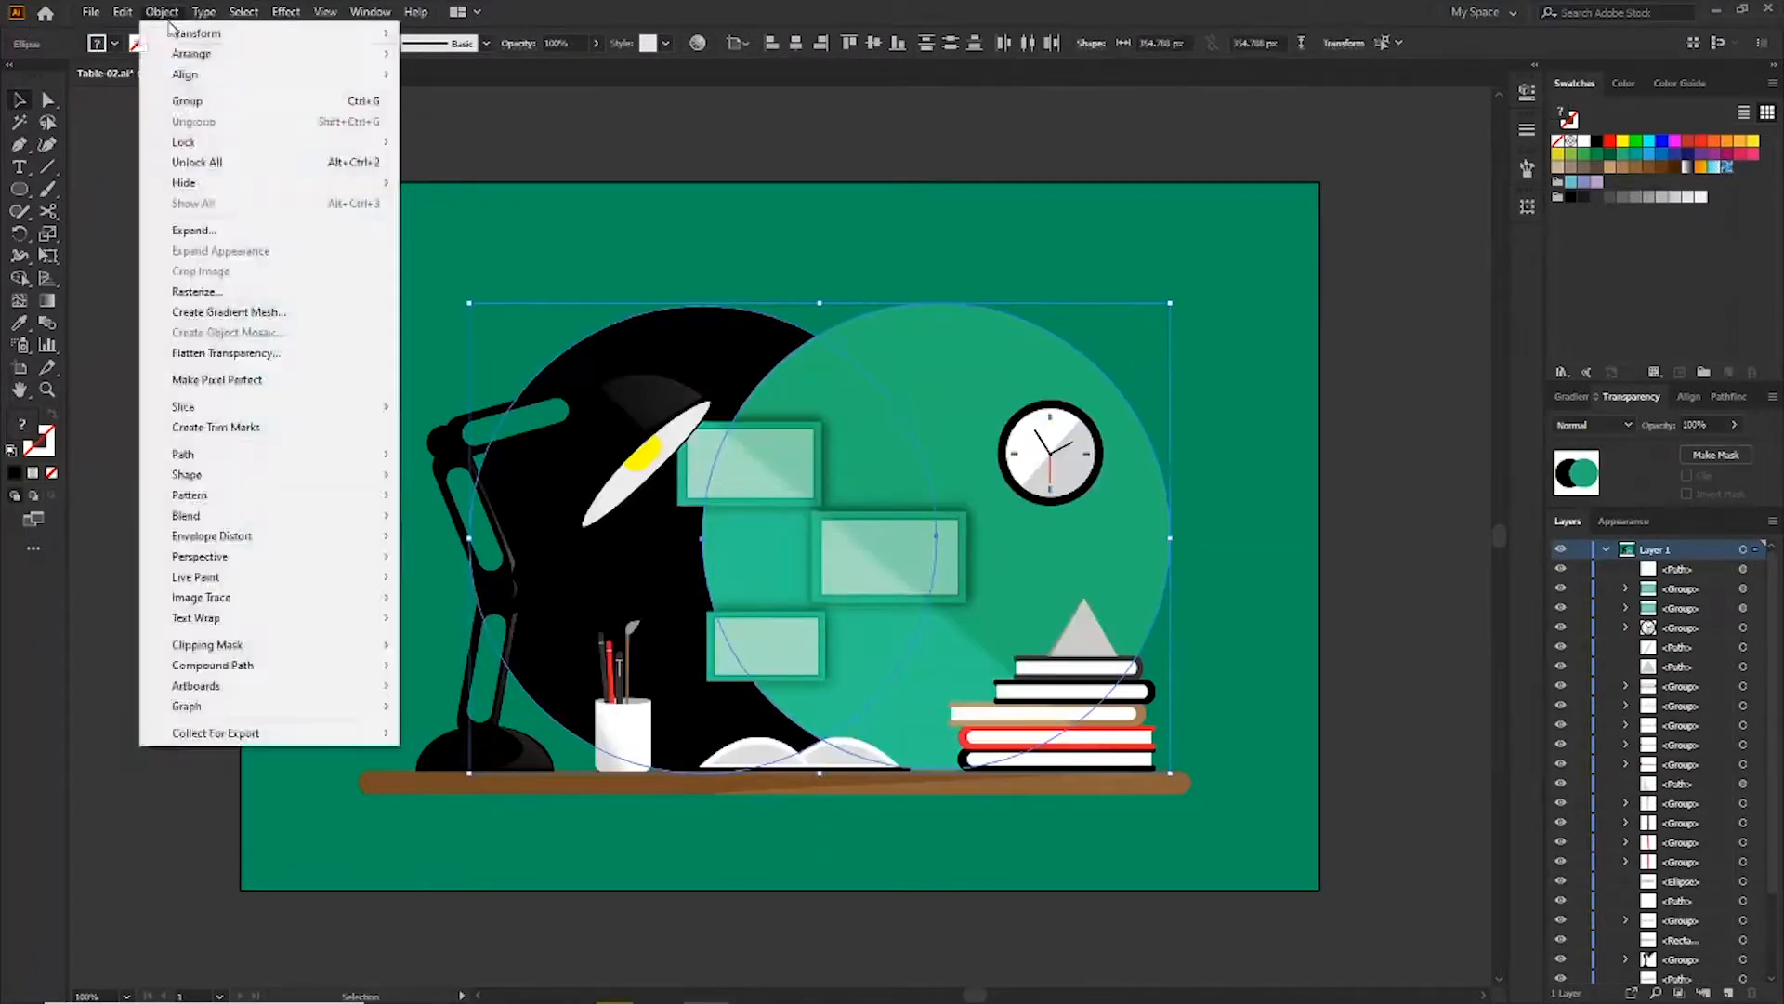
click(198, 103)
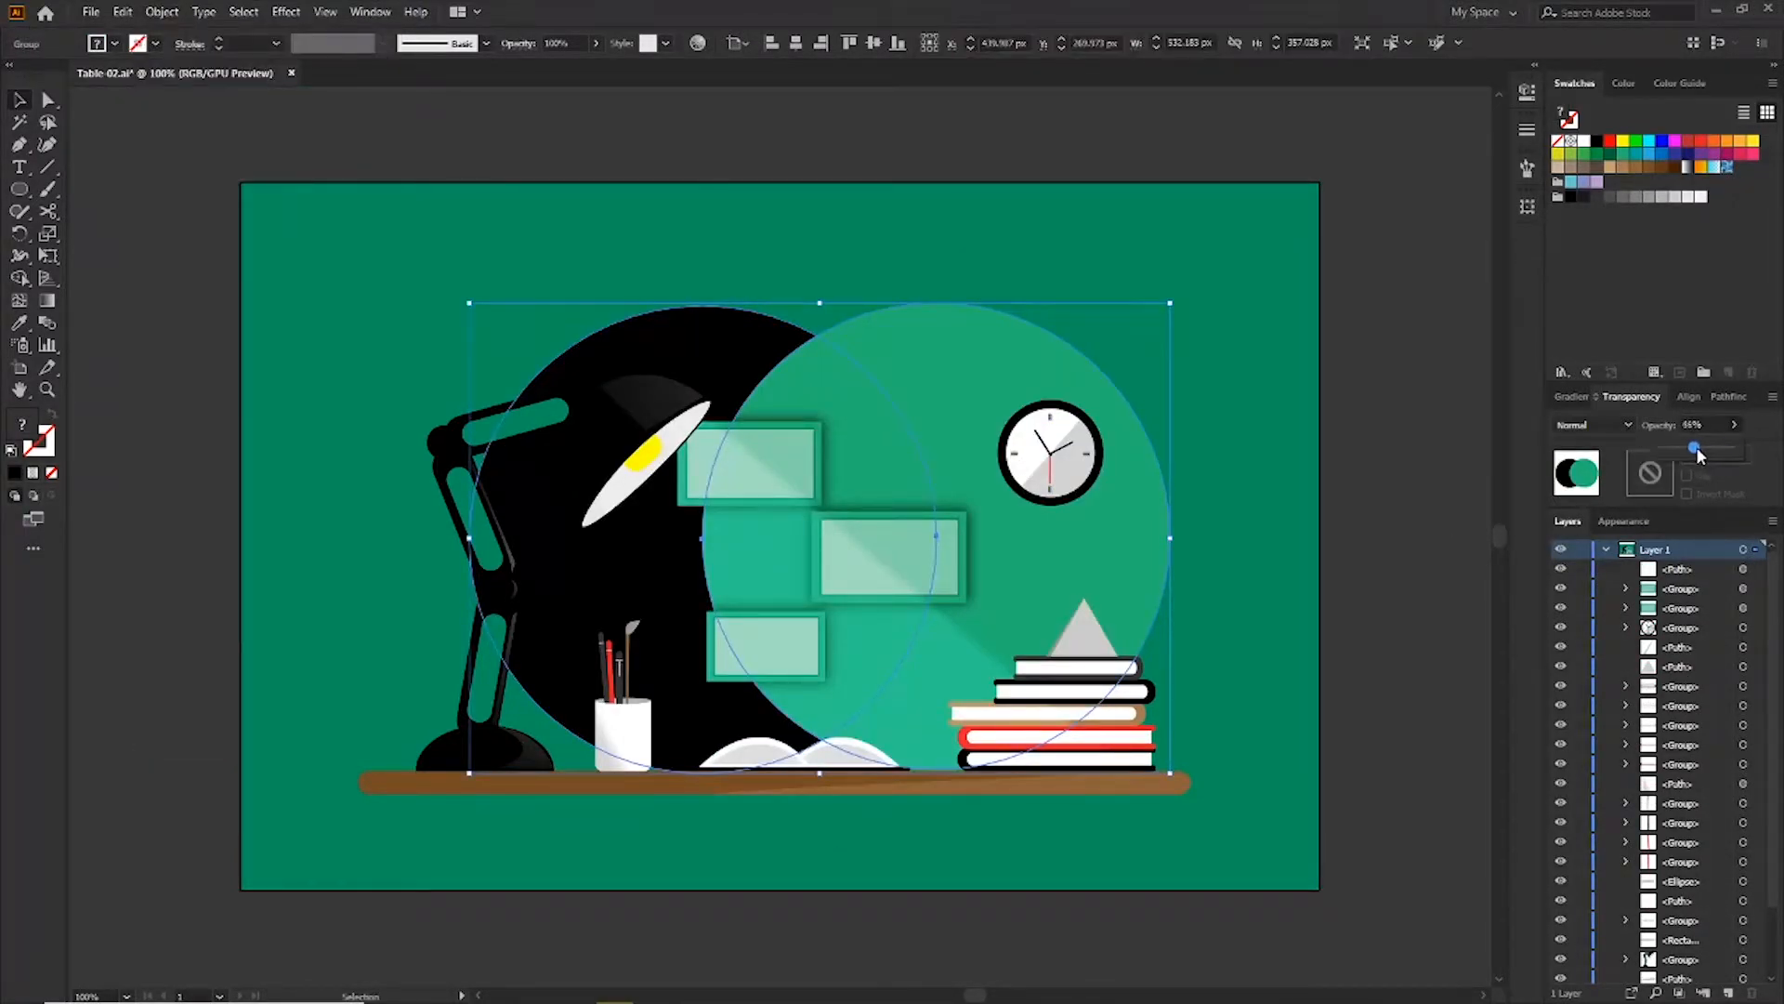
drag(1695, 447, 1674, 447)
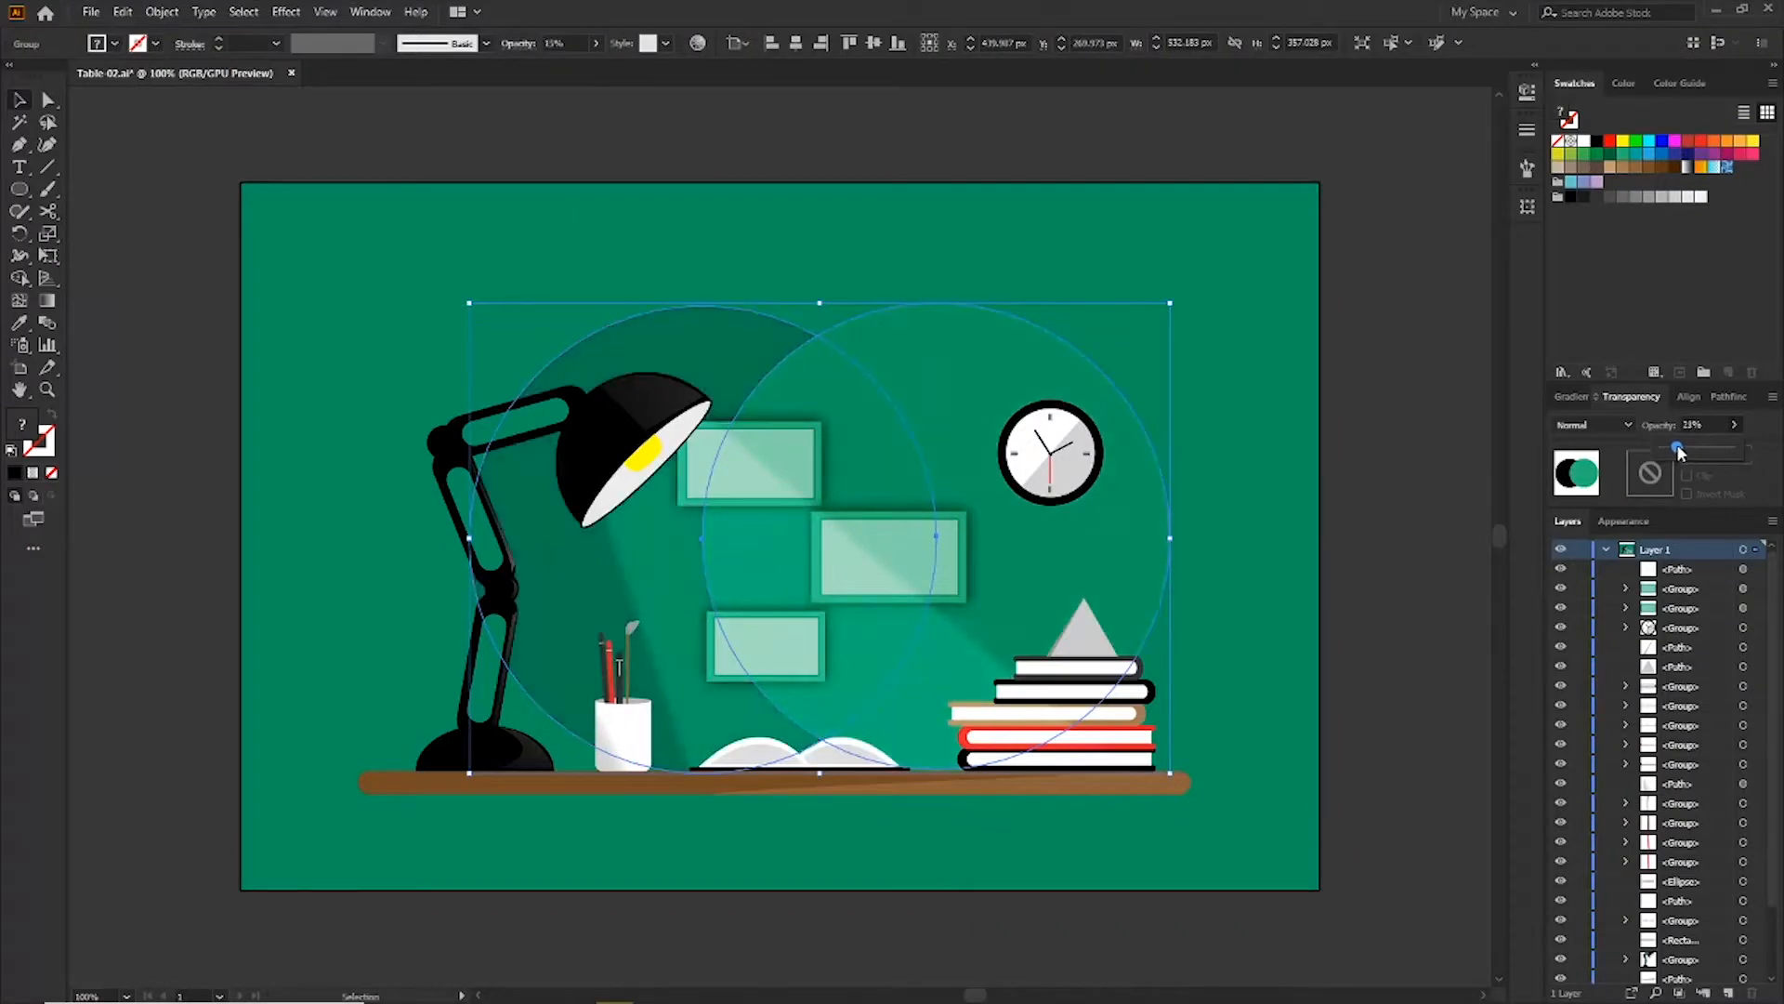
Inspect the two circles individually inside the group
key(ctrl+minus)
click(1067, 356)
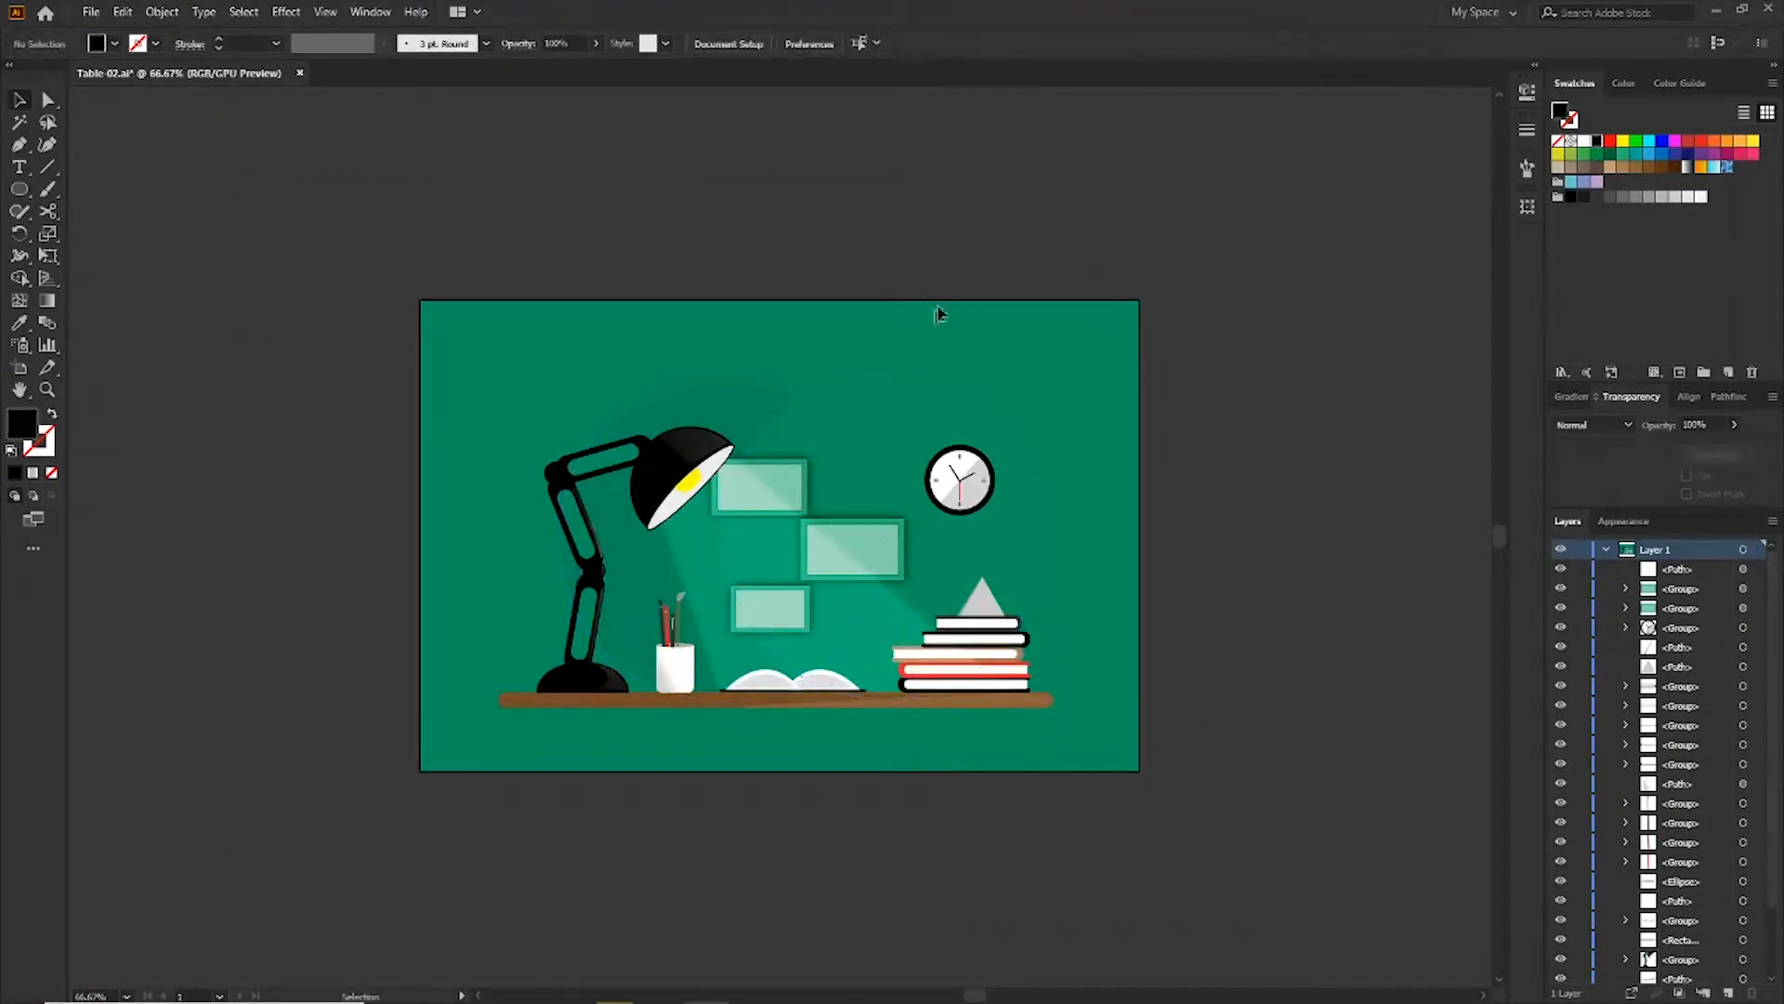
click(755, 377)
key(a)
click(773, 416)
key(v)
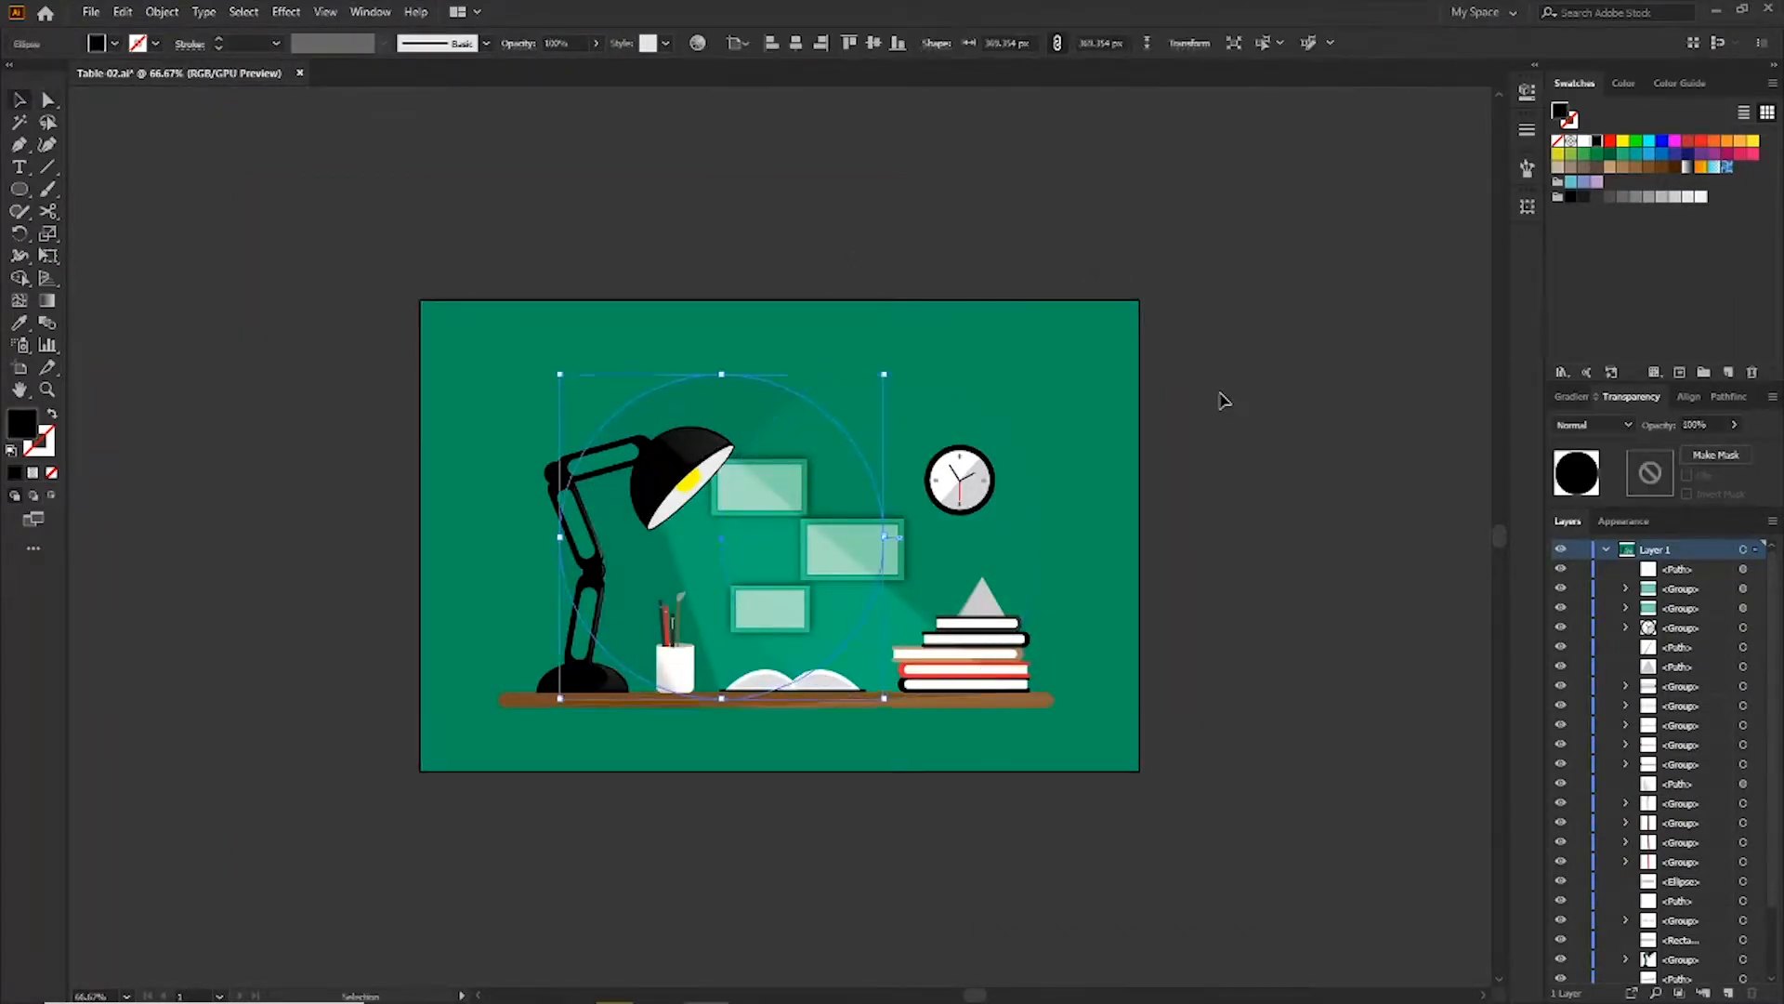
mouse_move(719, 399)
mouse_down()
mouse_move(717, 383)
mouse_move(717, 398)
mouse_up()
click(1011, 425)
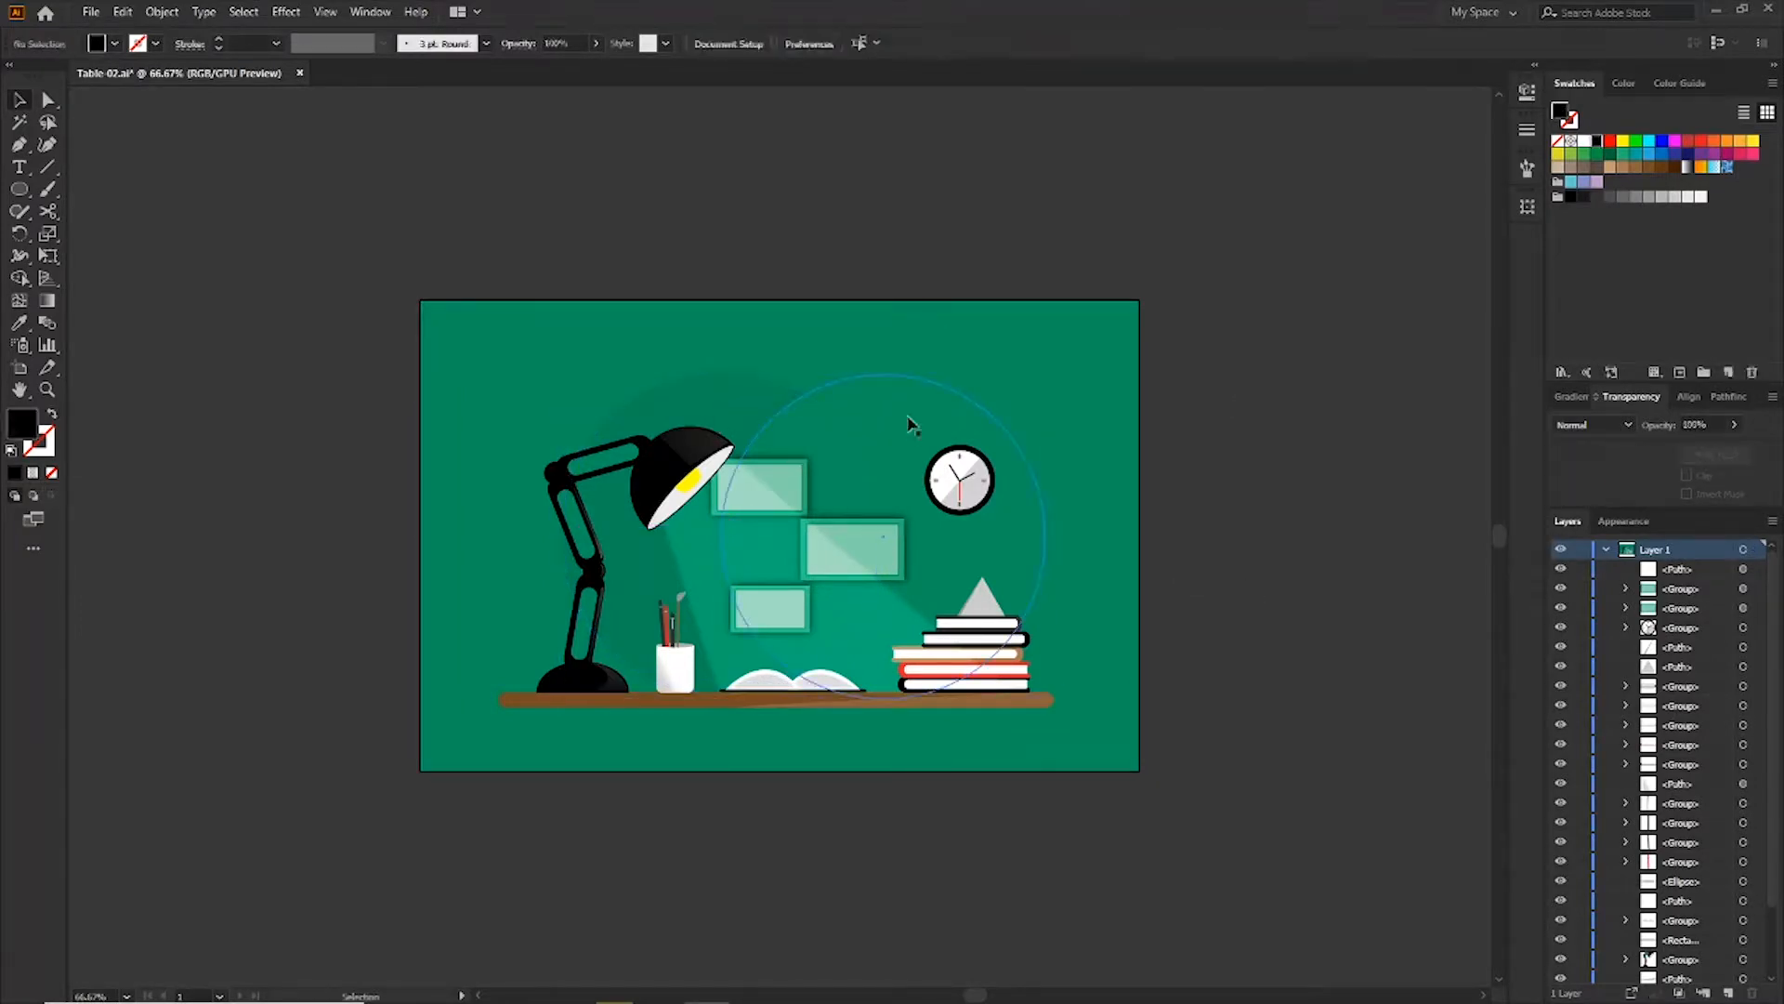
click(934, 427)
click(1268, 406)
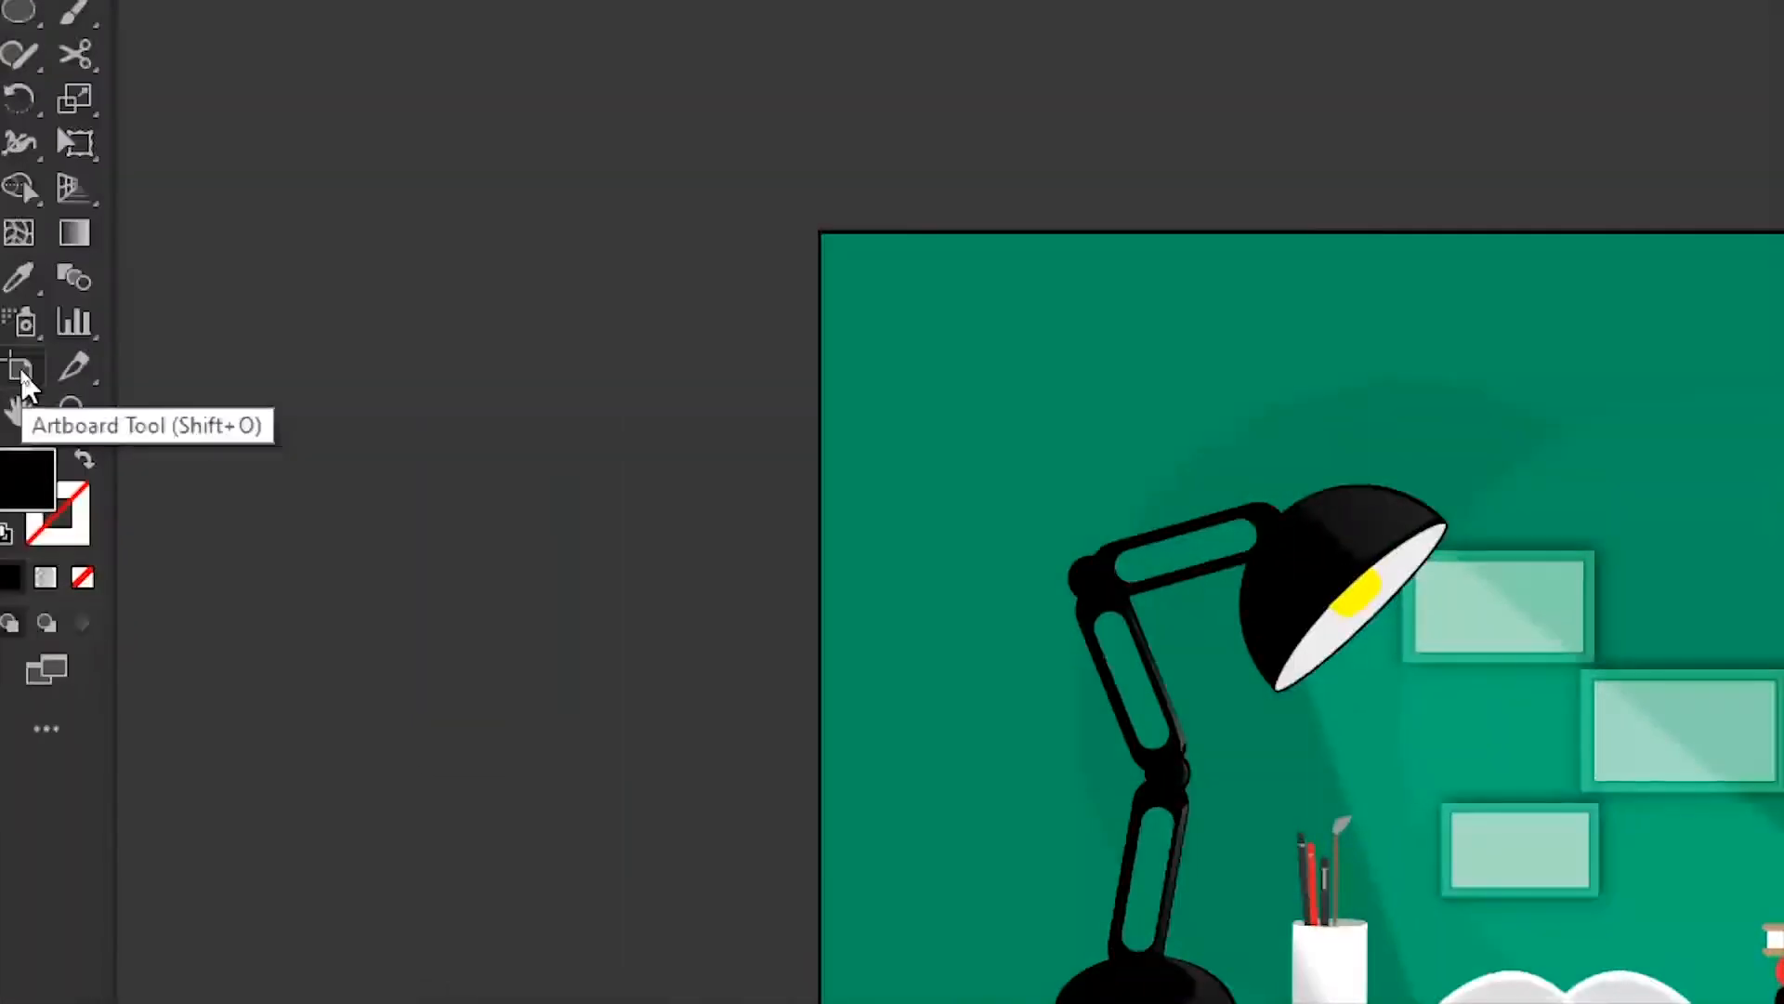
Shrink the artboard inward on all four sides to tighten the composition
click(23, 372)
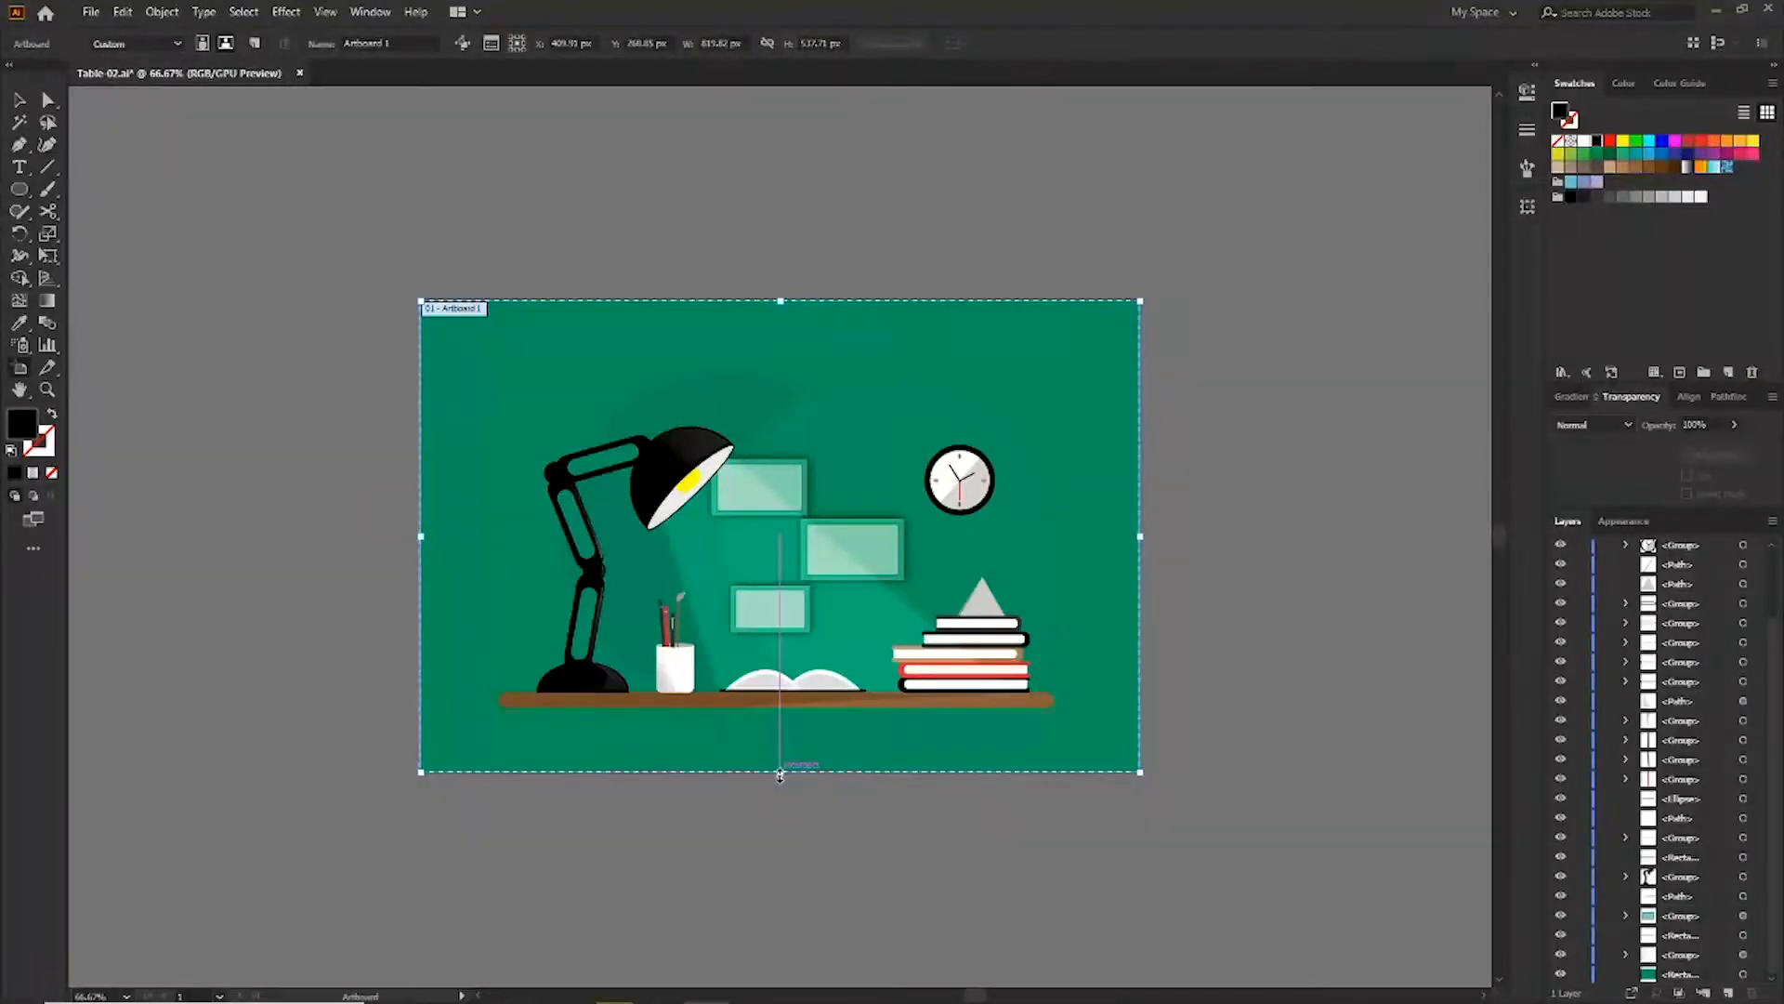
drag(781, 775, 781, 754)
drag(781, 300, 780, 307)
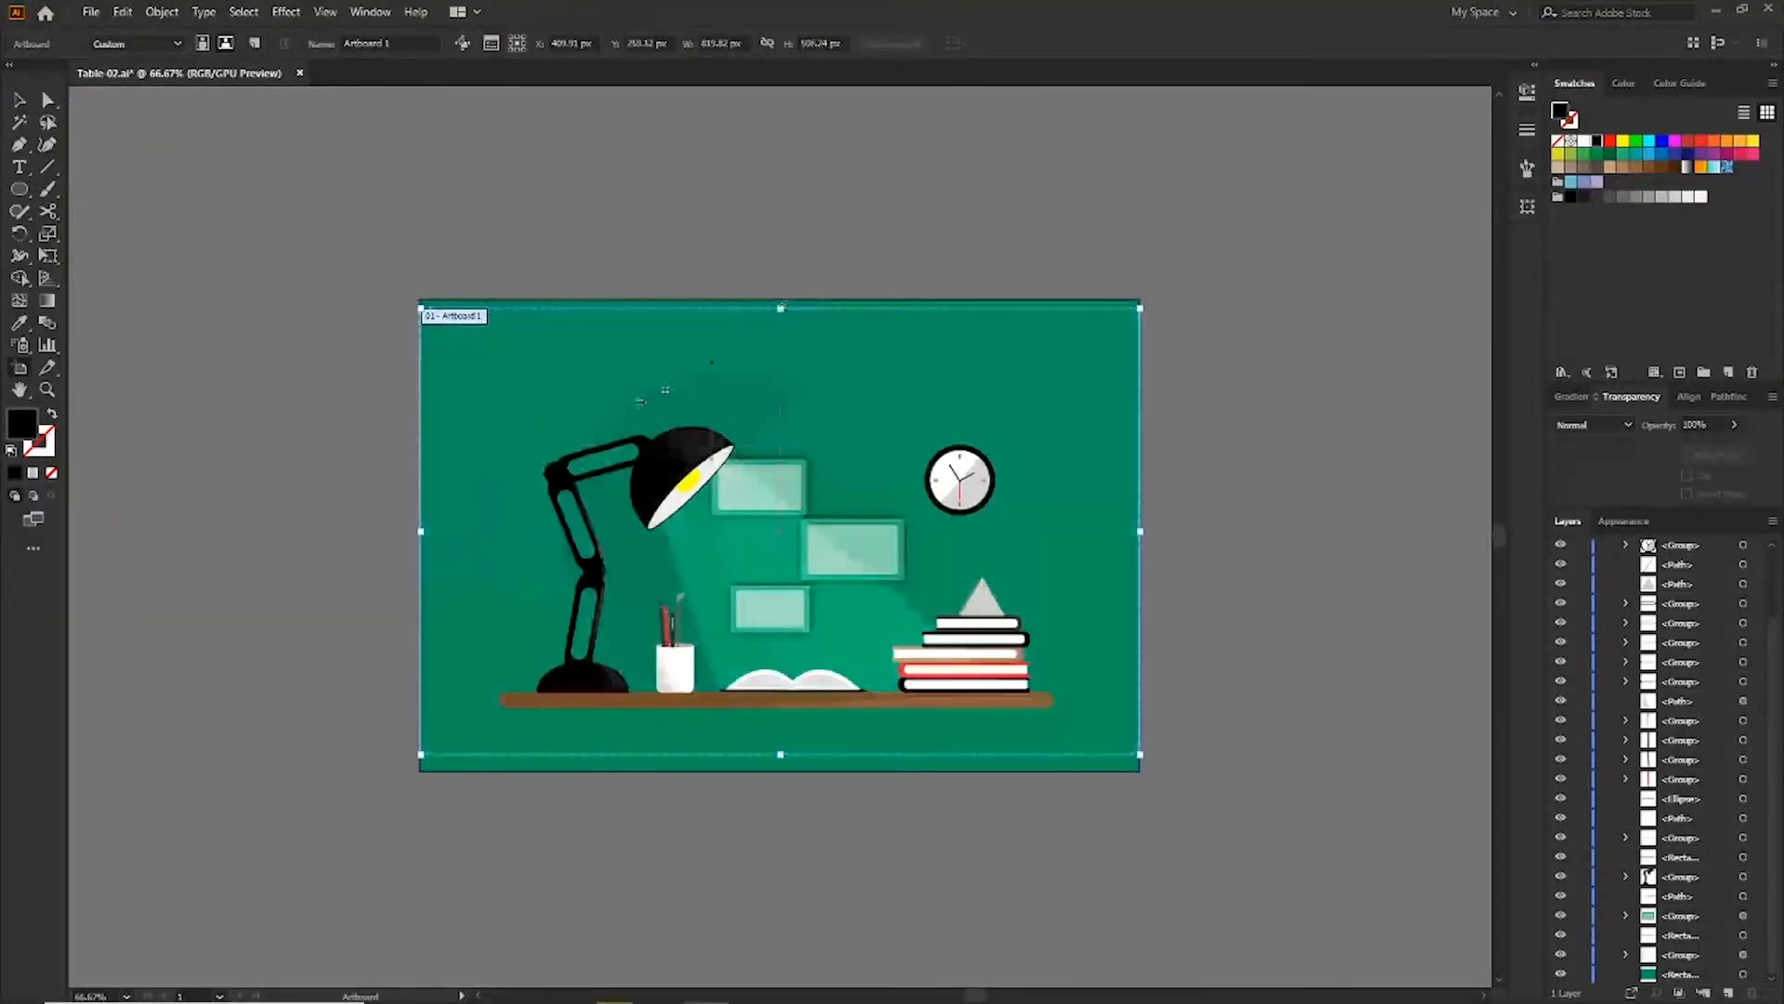
drag(421, 528, 452, 530)
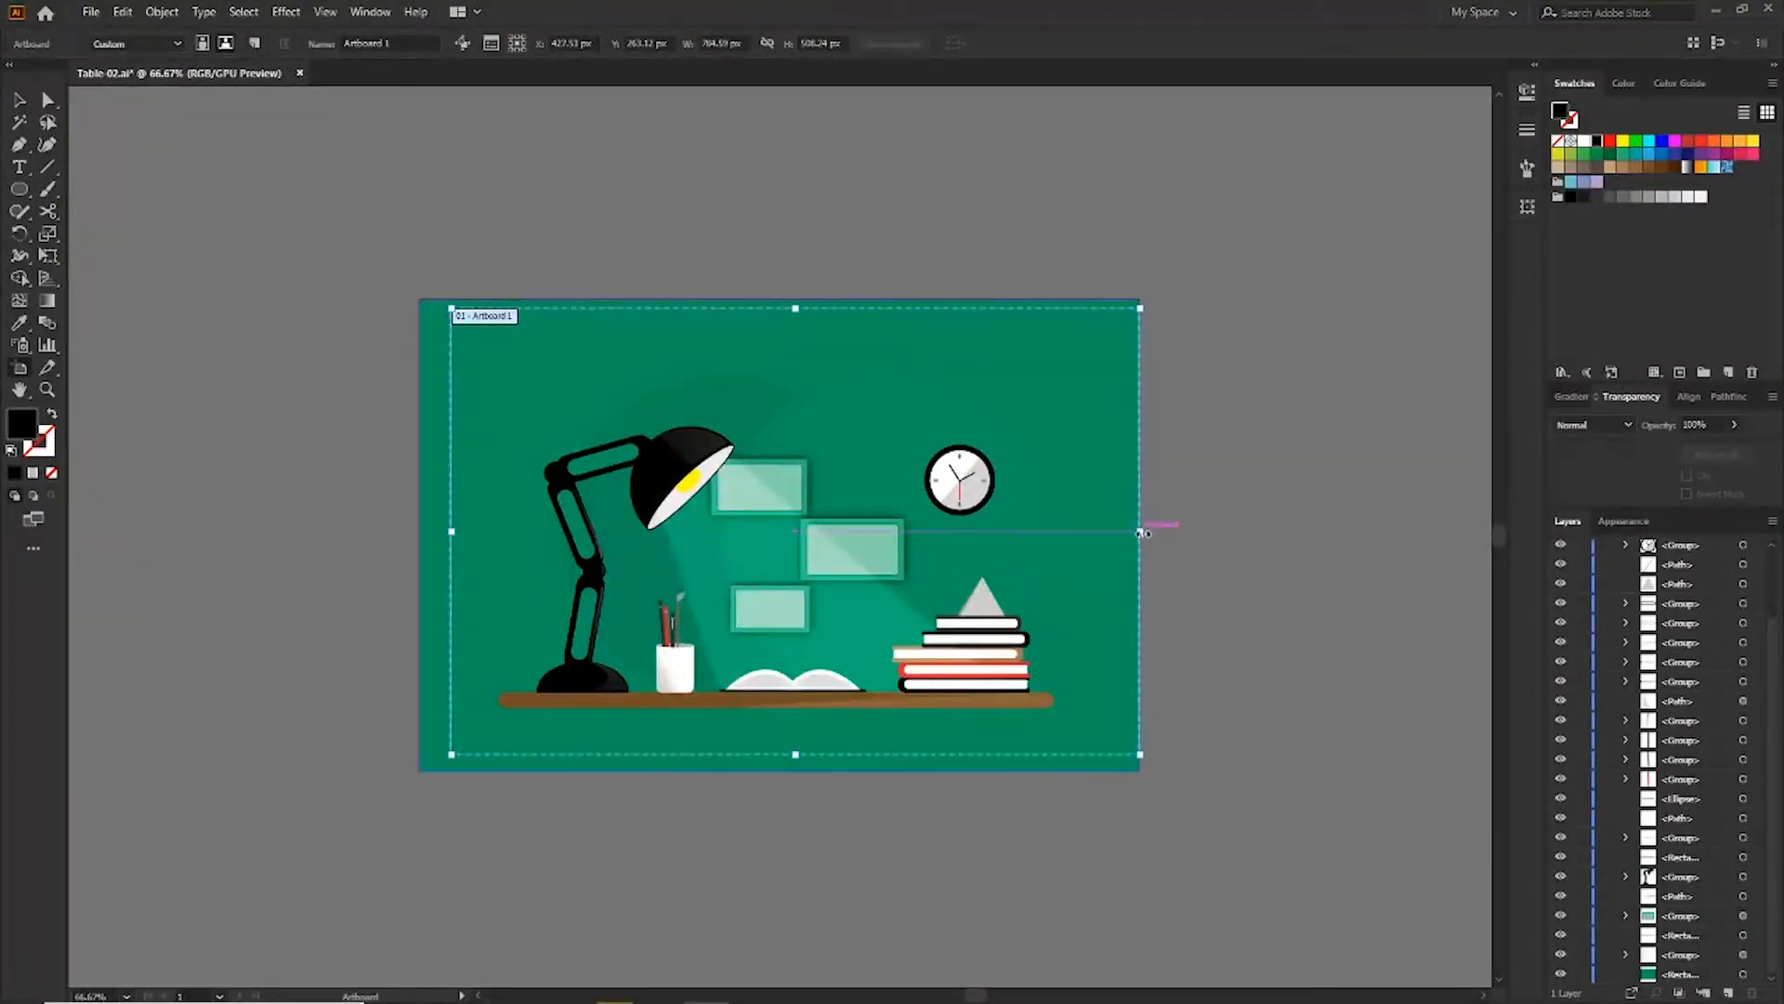
drag(1140, 530, 1110, 531)
drag(785, 755, 785, 743)
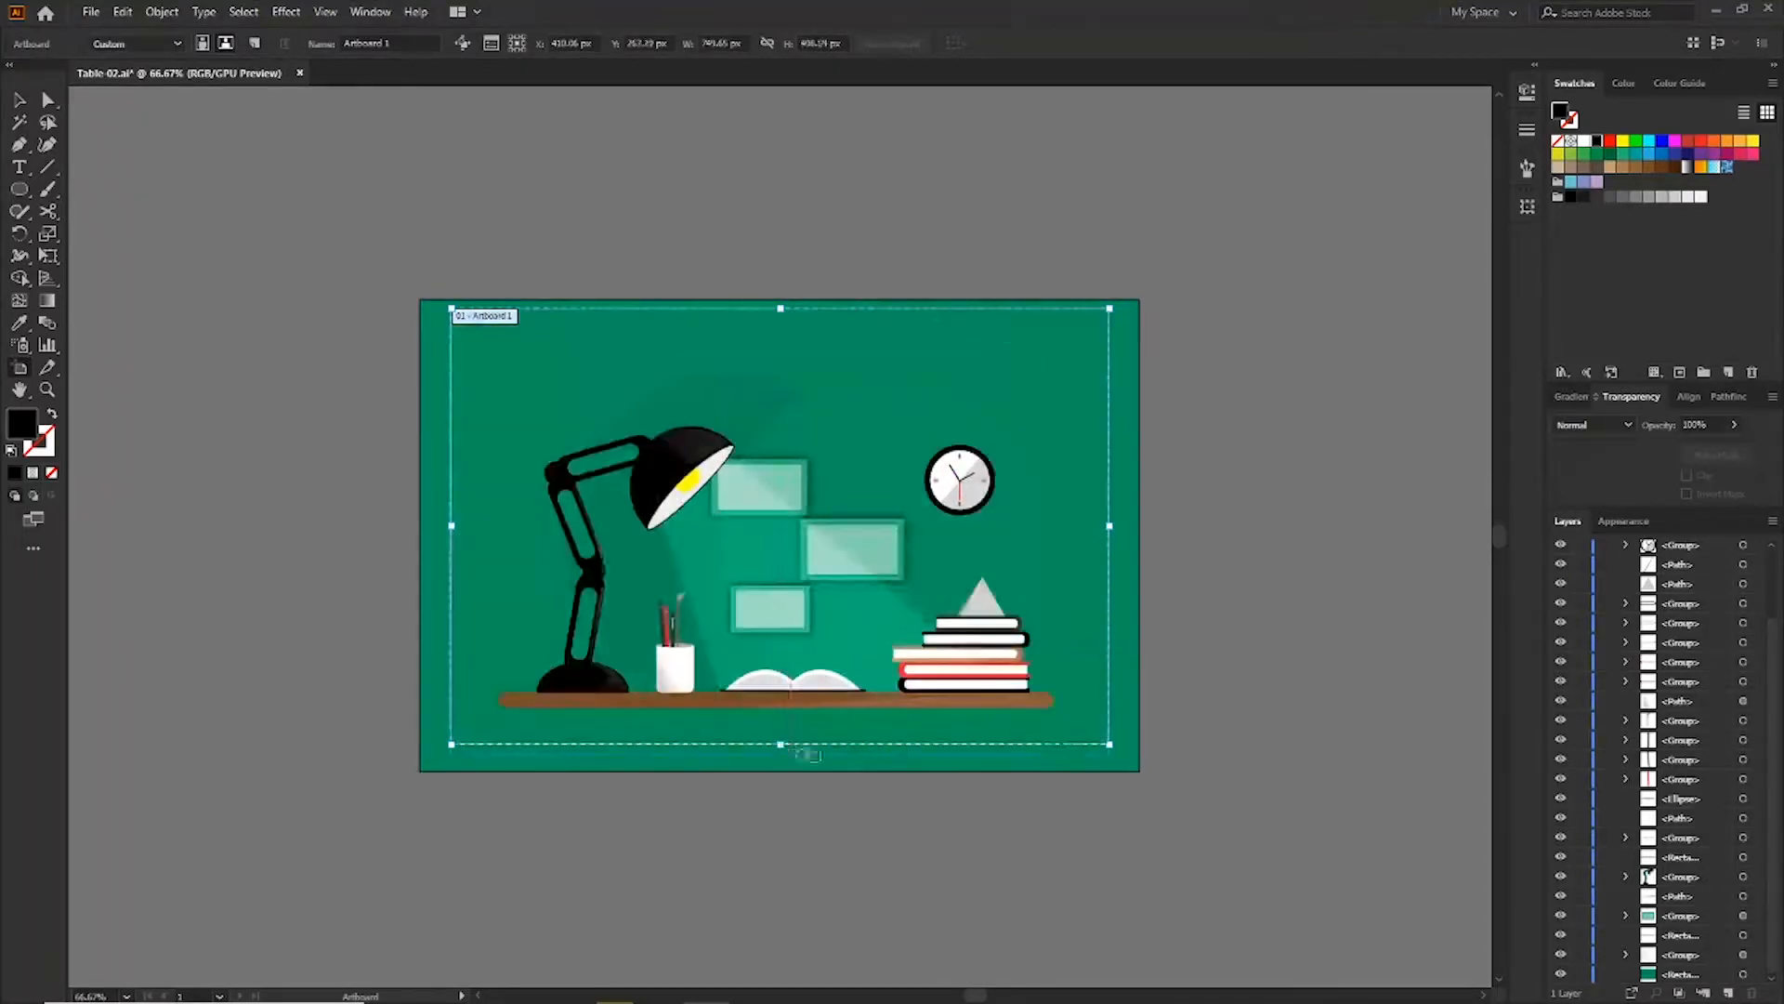
Resize the green background rectangle to match the new artboard edges
click(20, 100)
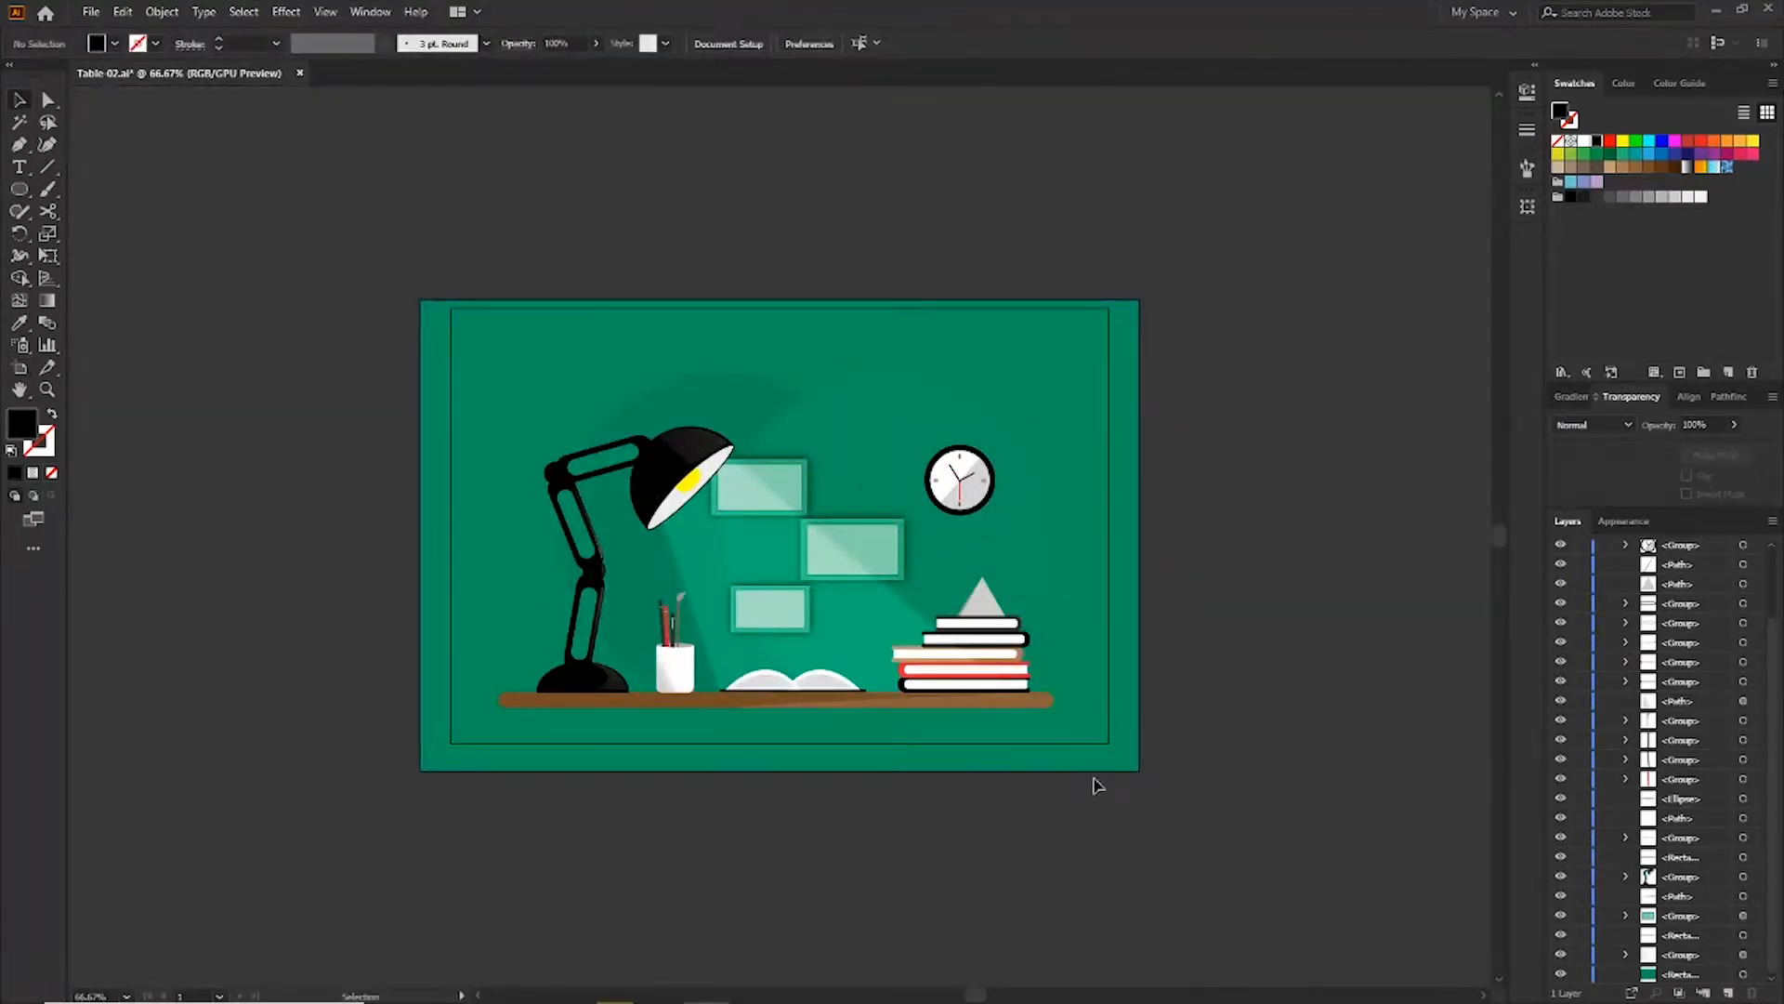
click(1022, 760)
drag(783, 772, 782, 744)
drag(782, 300, 781, 307)
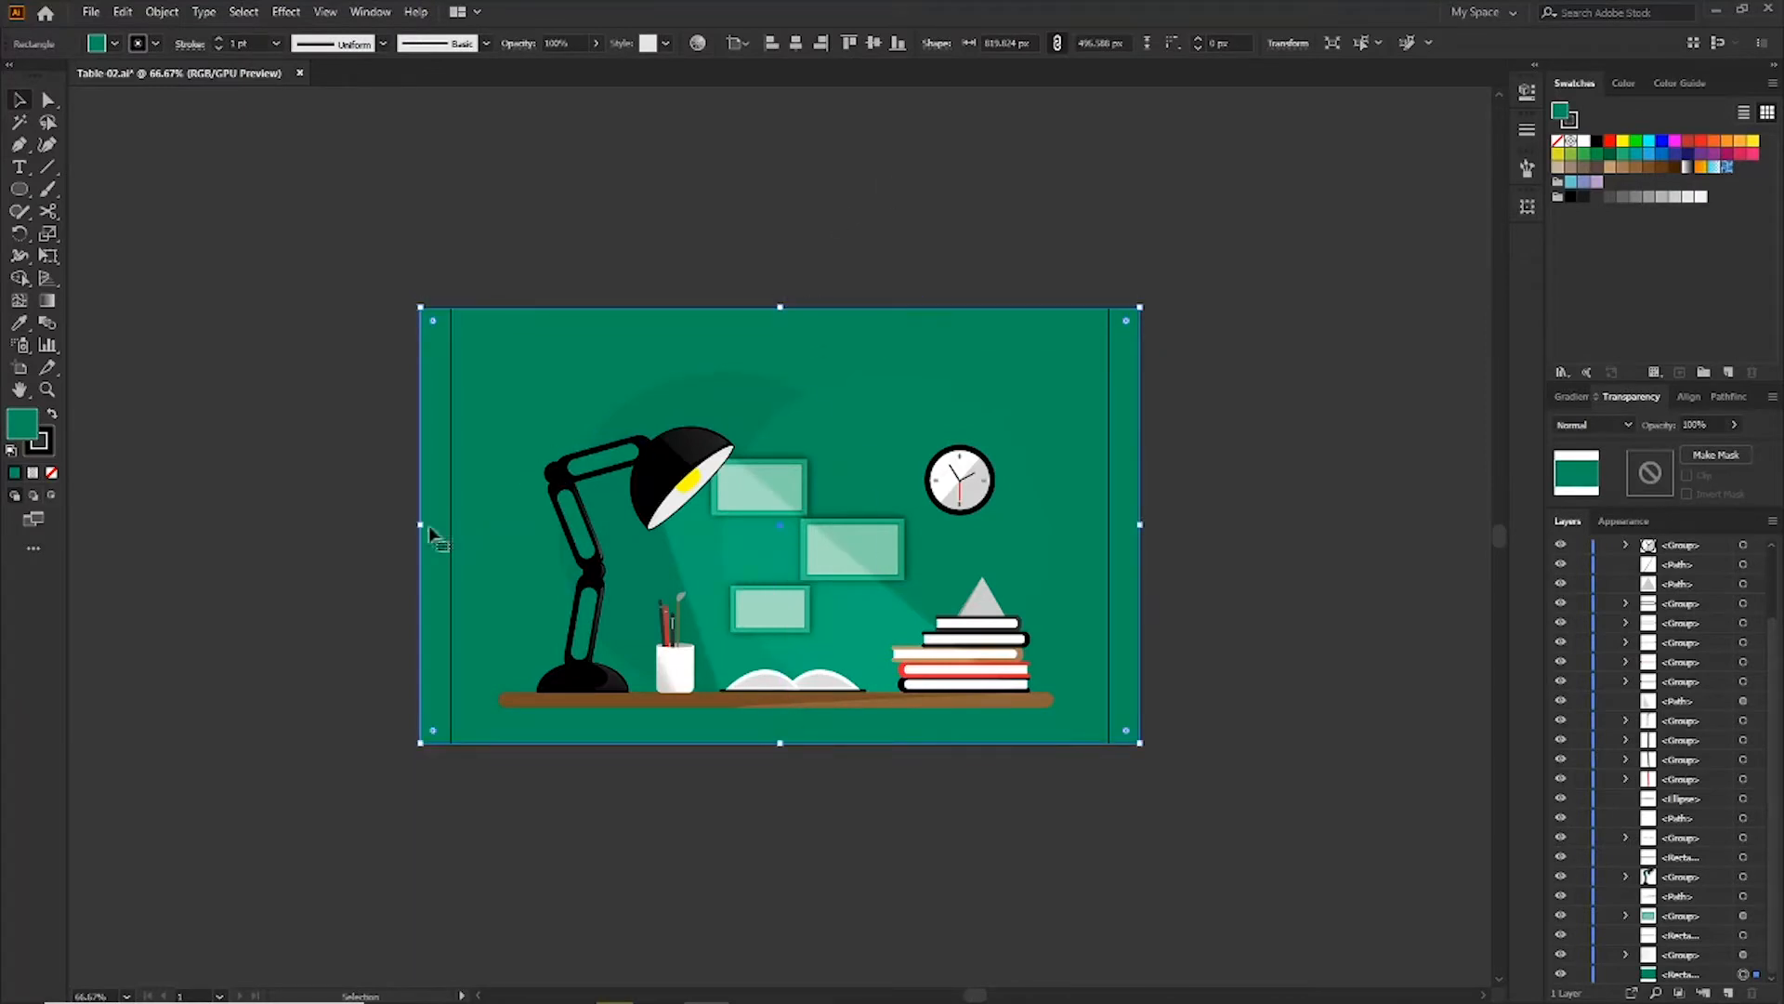
drag(421, 524, 451, 524)
drag(1142, 527, 1110, 527)
click(1279, 518)
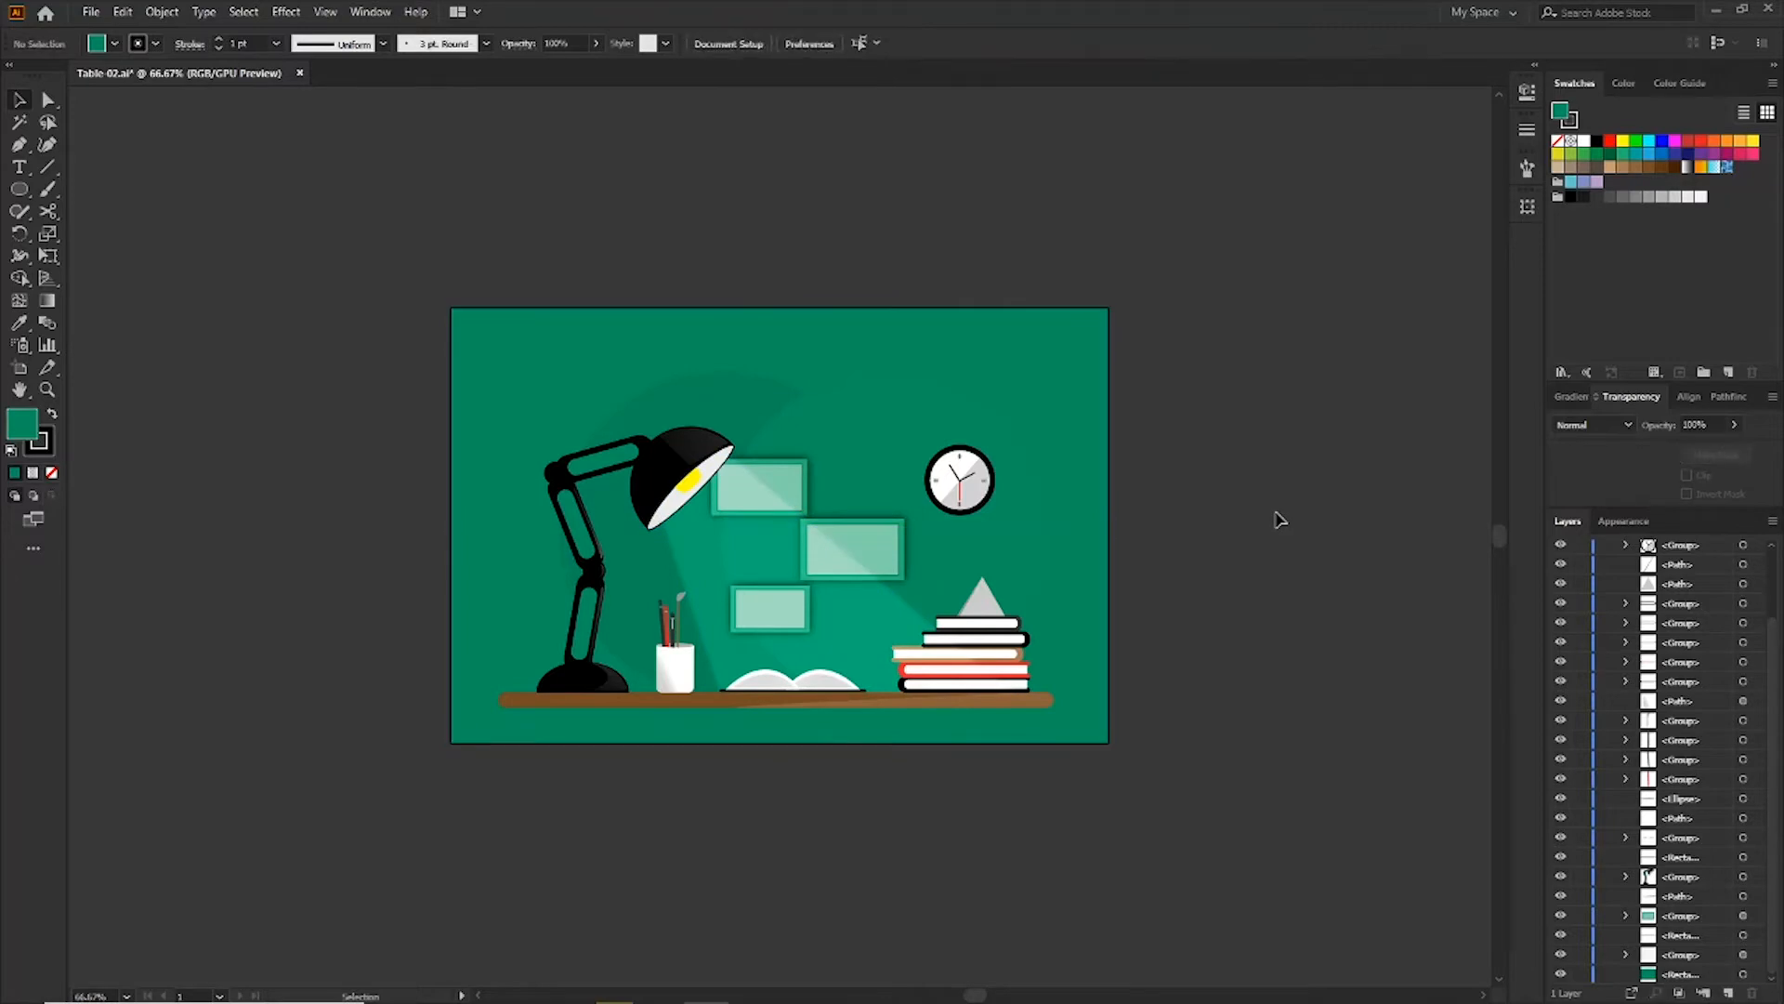